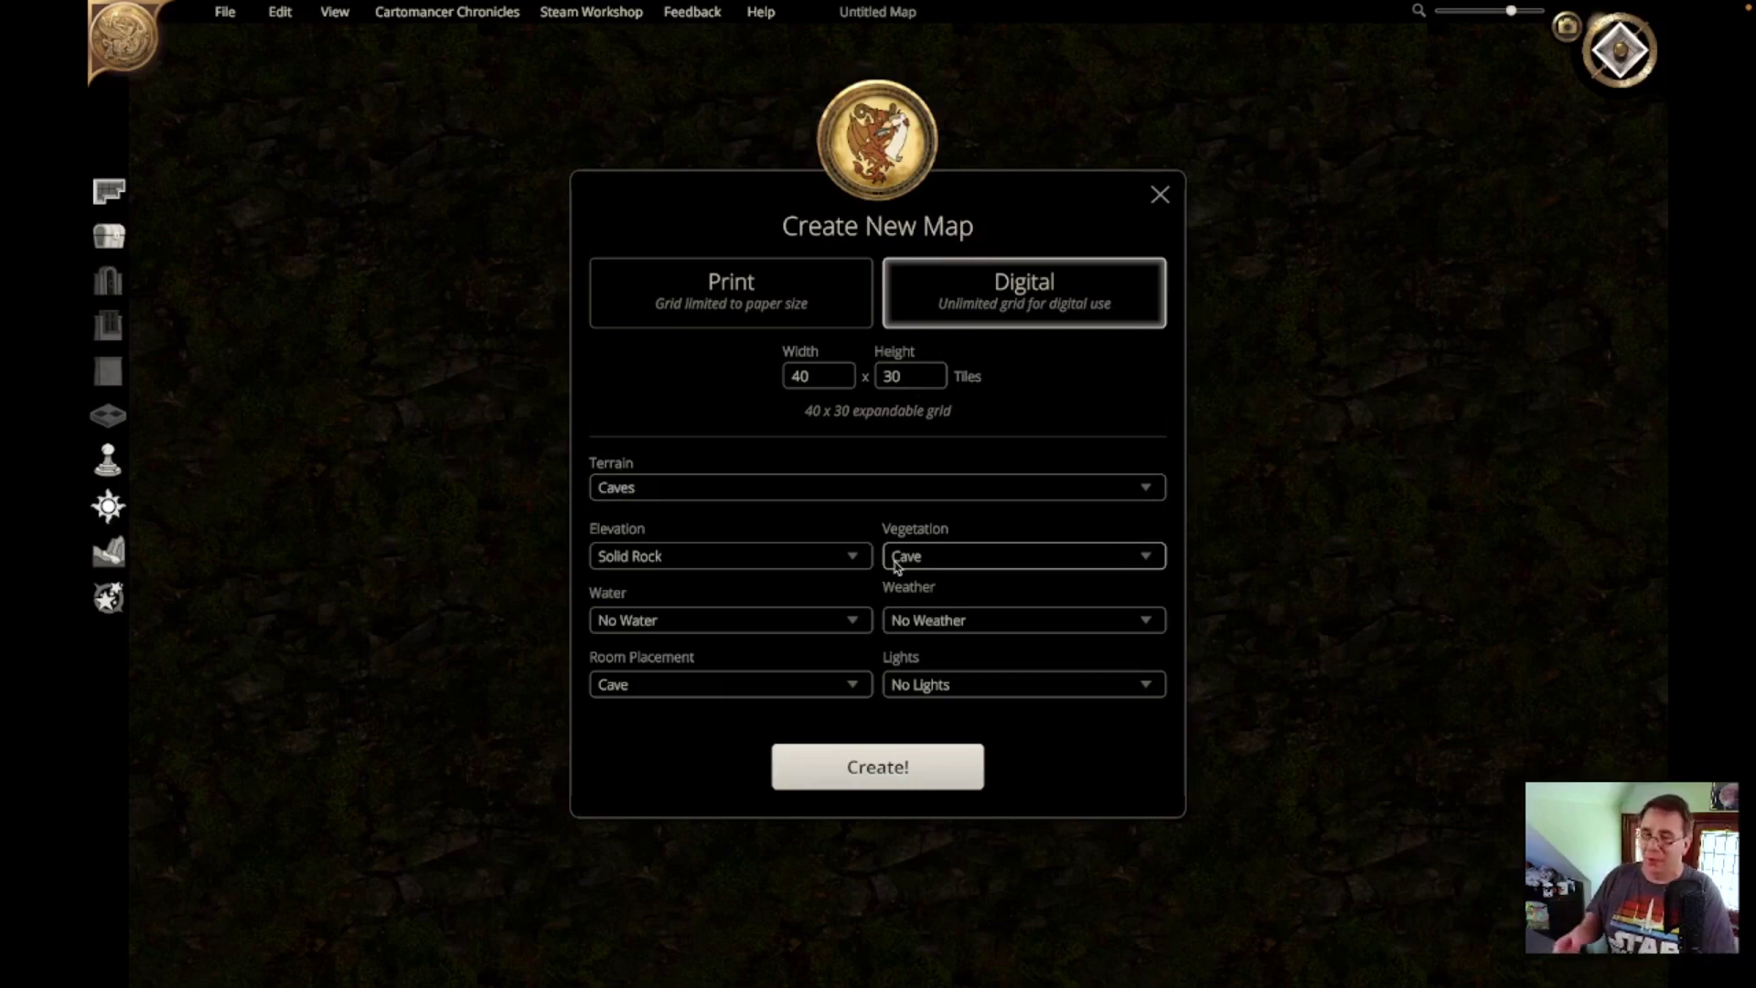
# Step: Generate the 40 x 30 digital Caves map with the elevation set to Cave System and inspect the whole layout
pyautogui.click(837, 560)
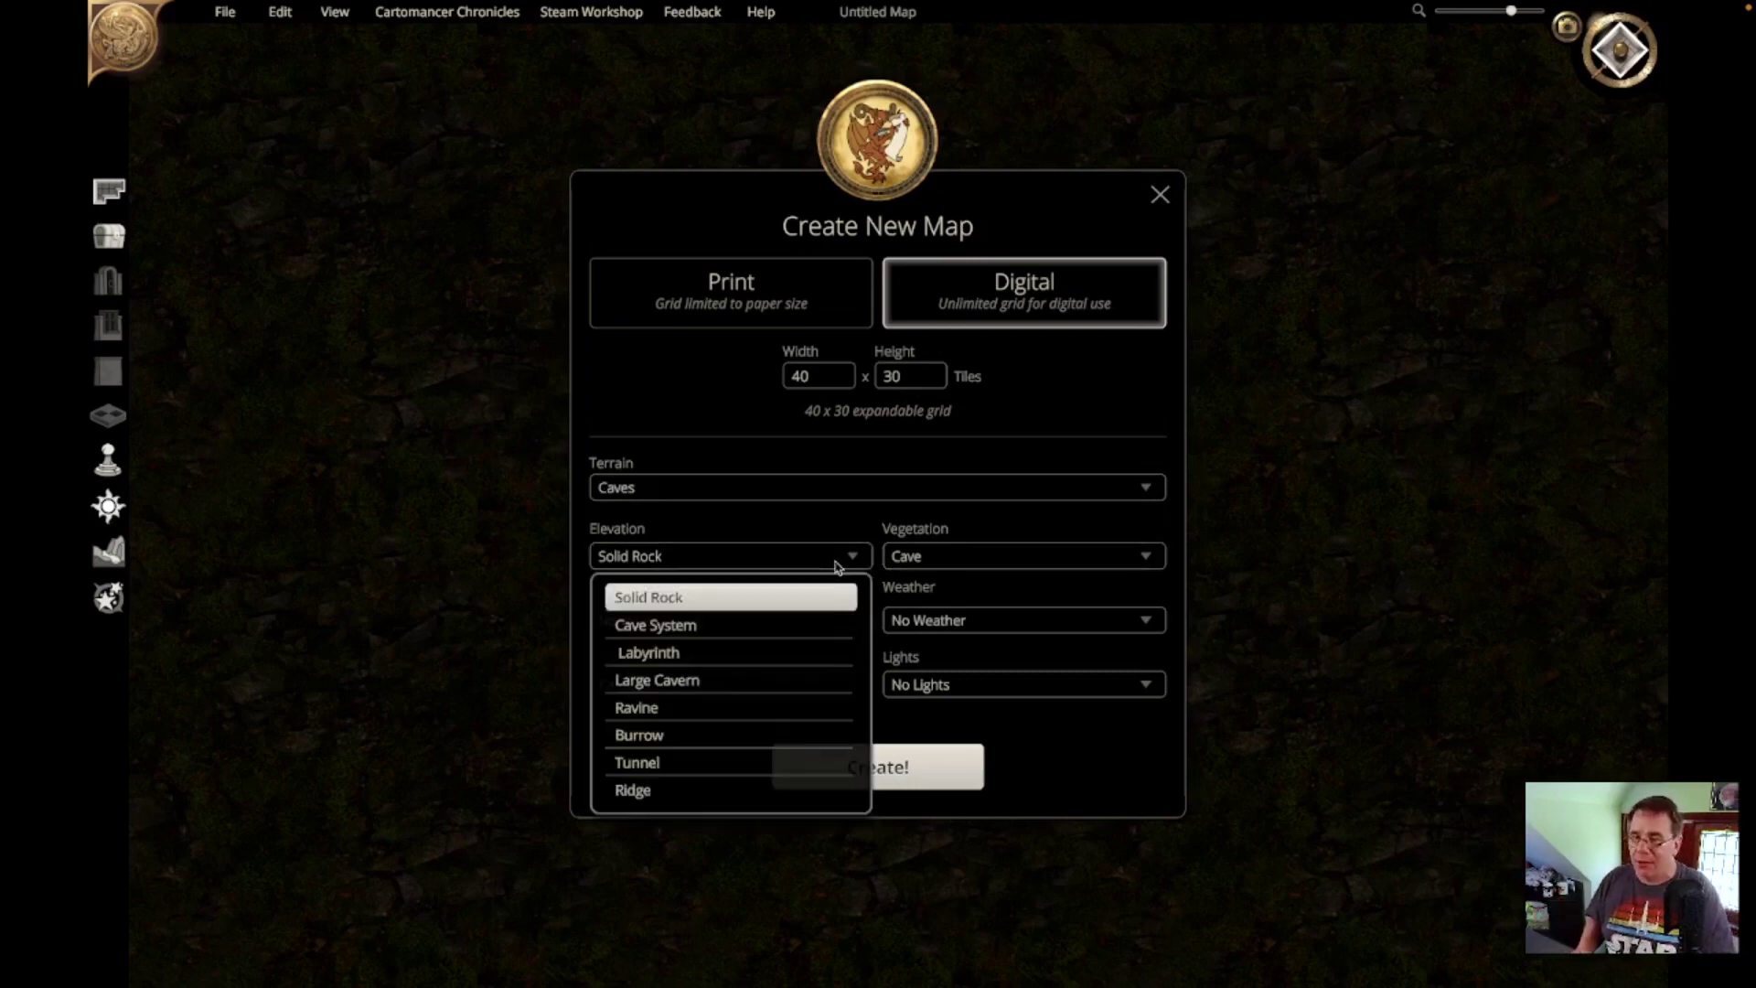
pyautogui.click(673, 625)
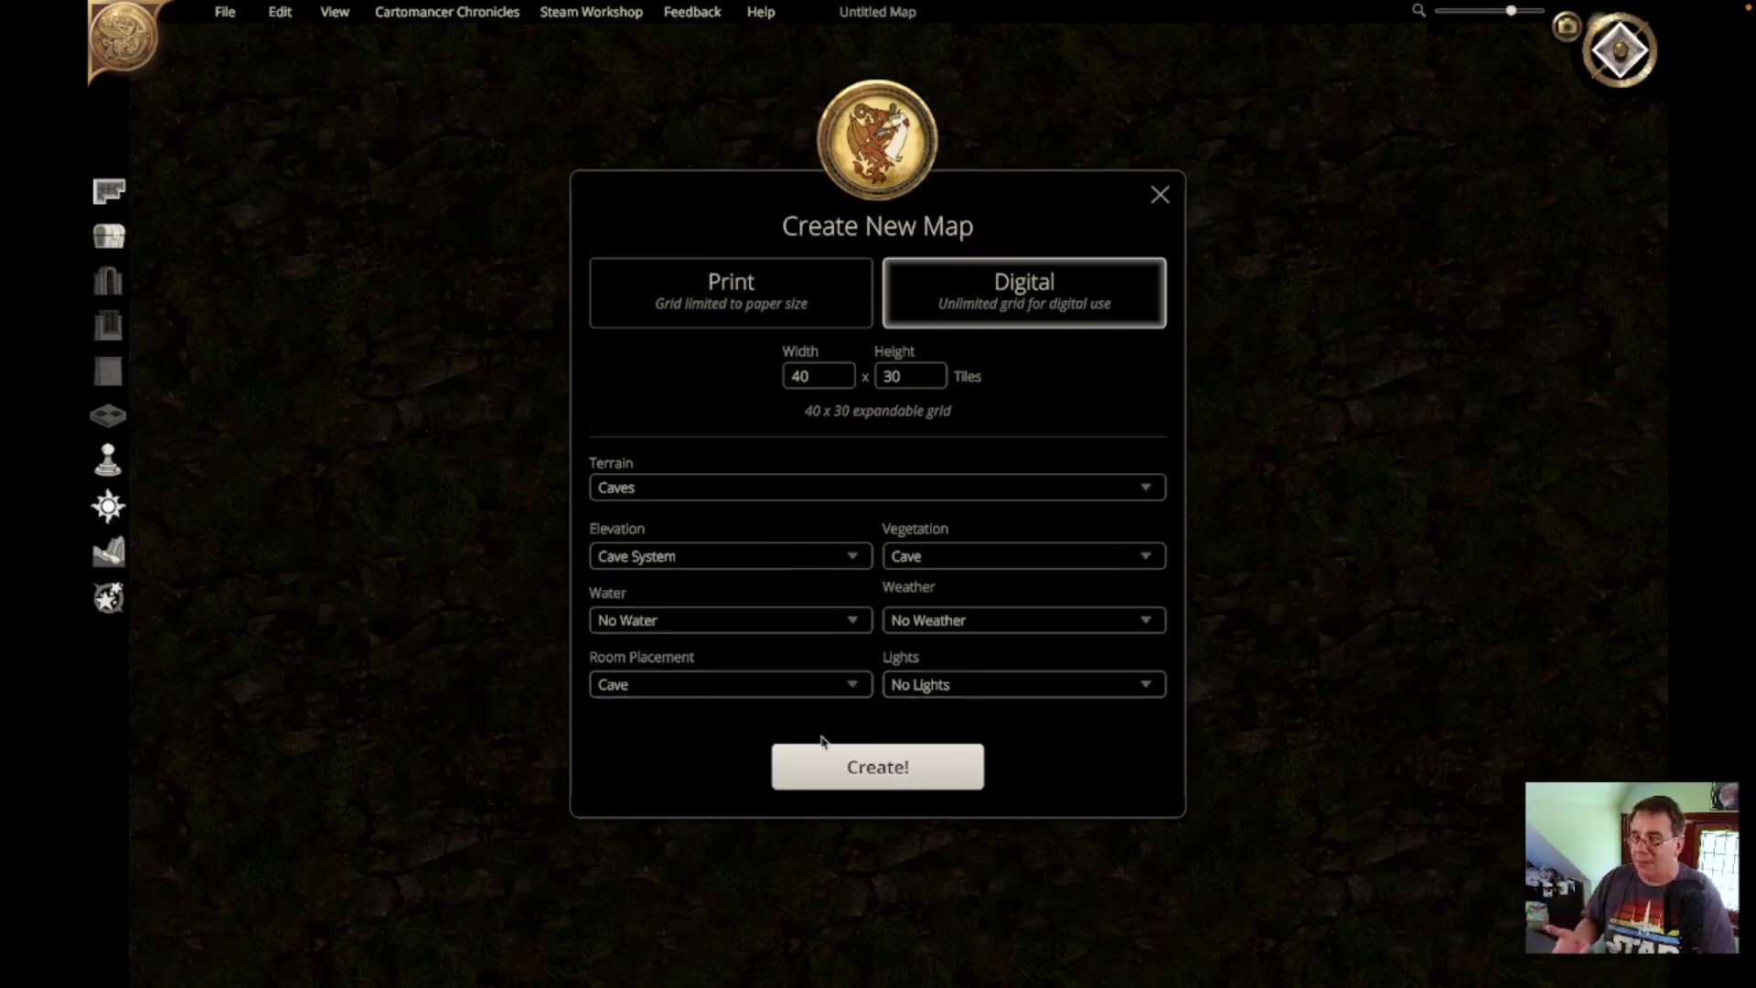
pyautogui.click(872, 773)
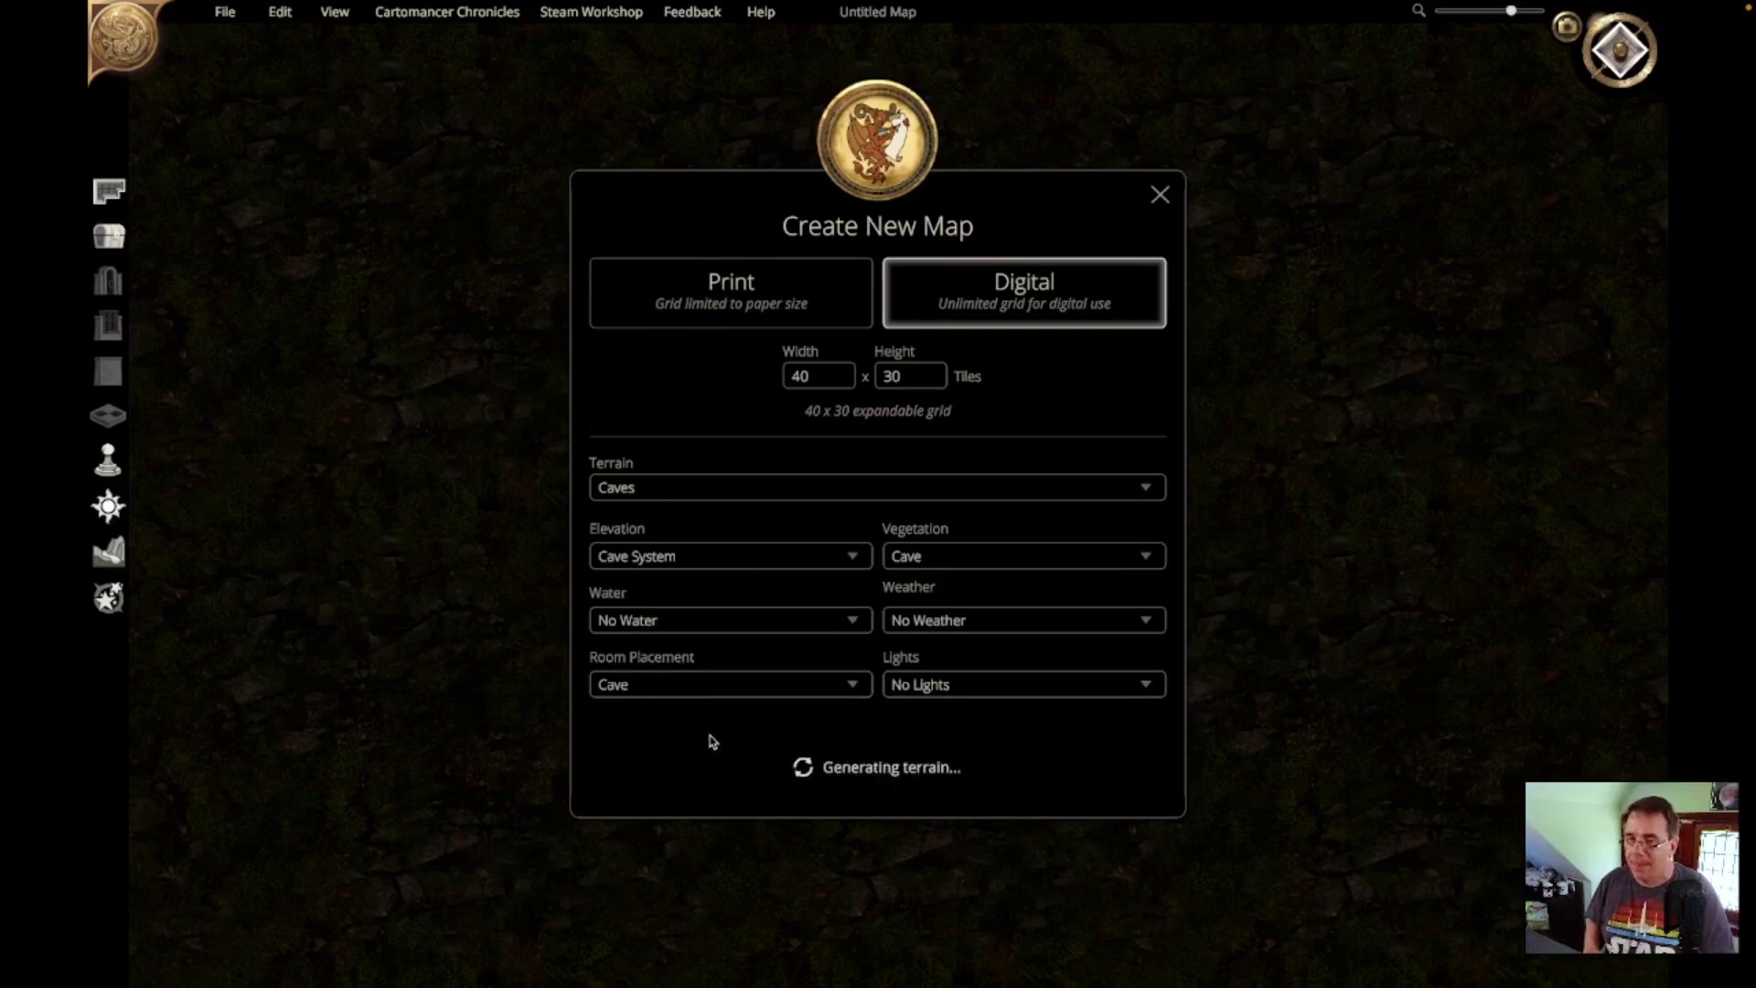
pyautogui.scroll(-5, 823, 668)
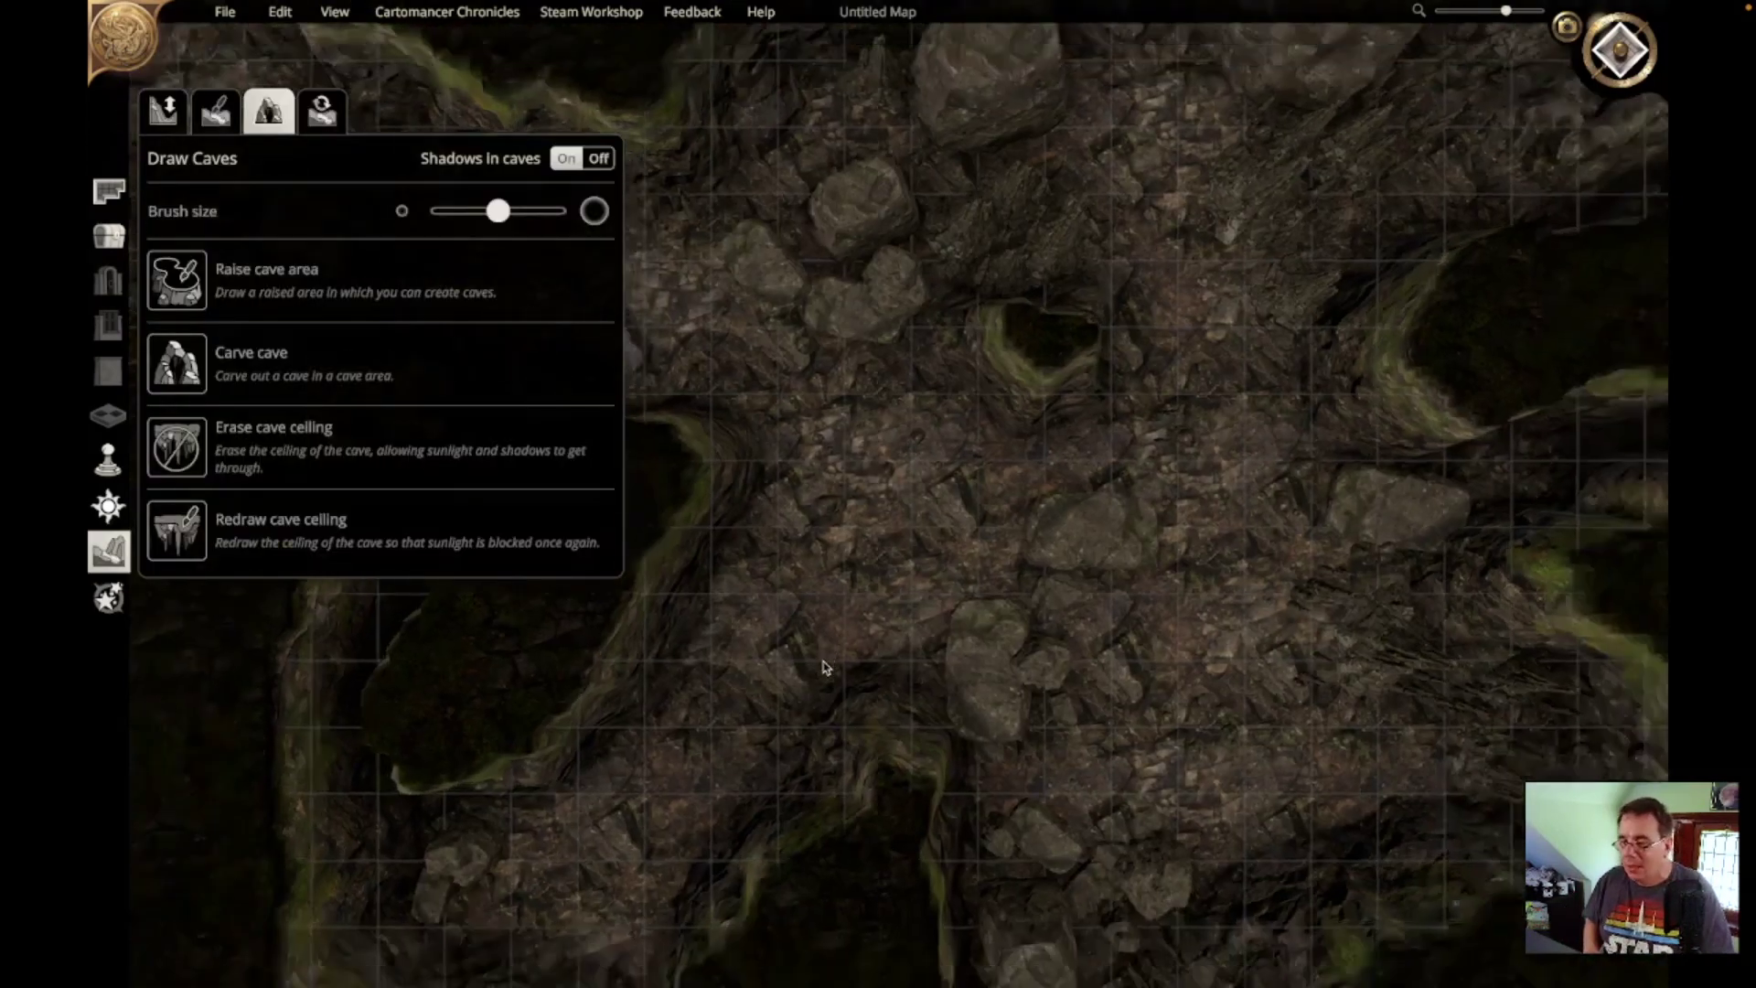
pyautogui.scroll(-2, 824, 667)
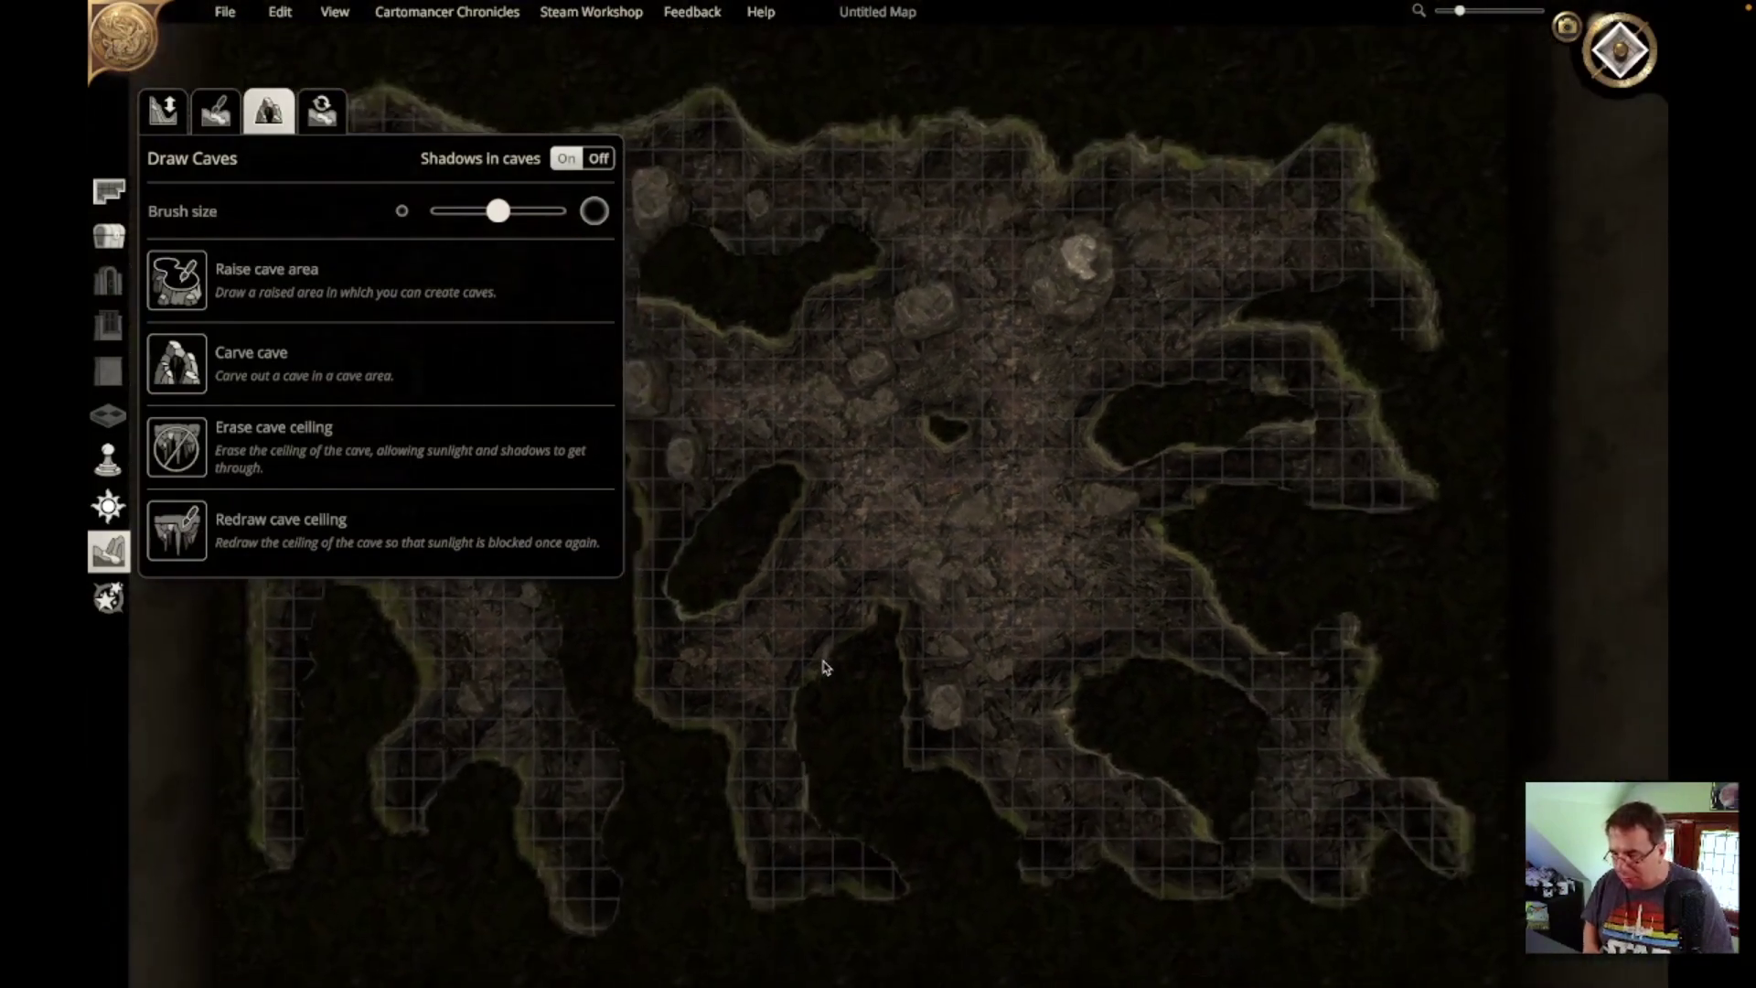
pyautogui.moveTo(858, 601); pyautogui.dragTo(1024, 562, button='right')
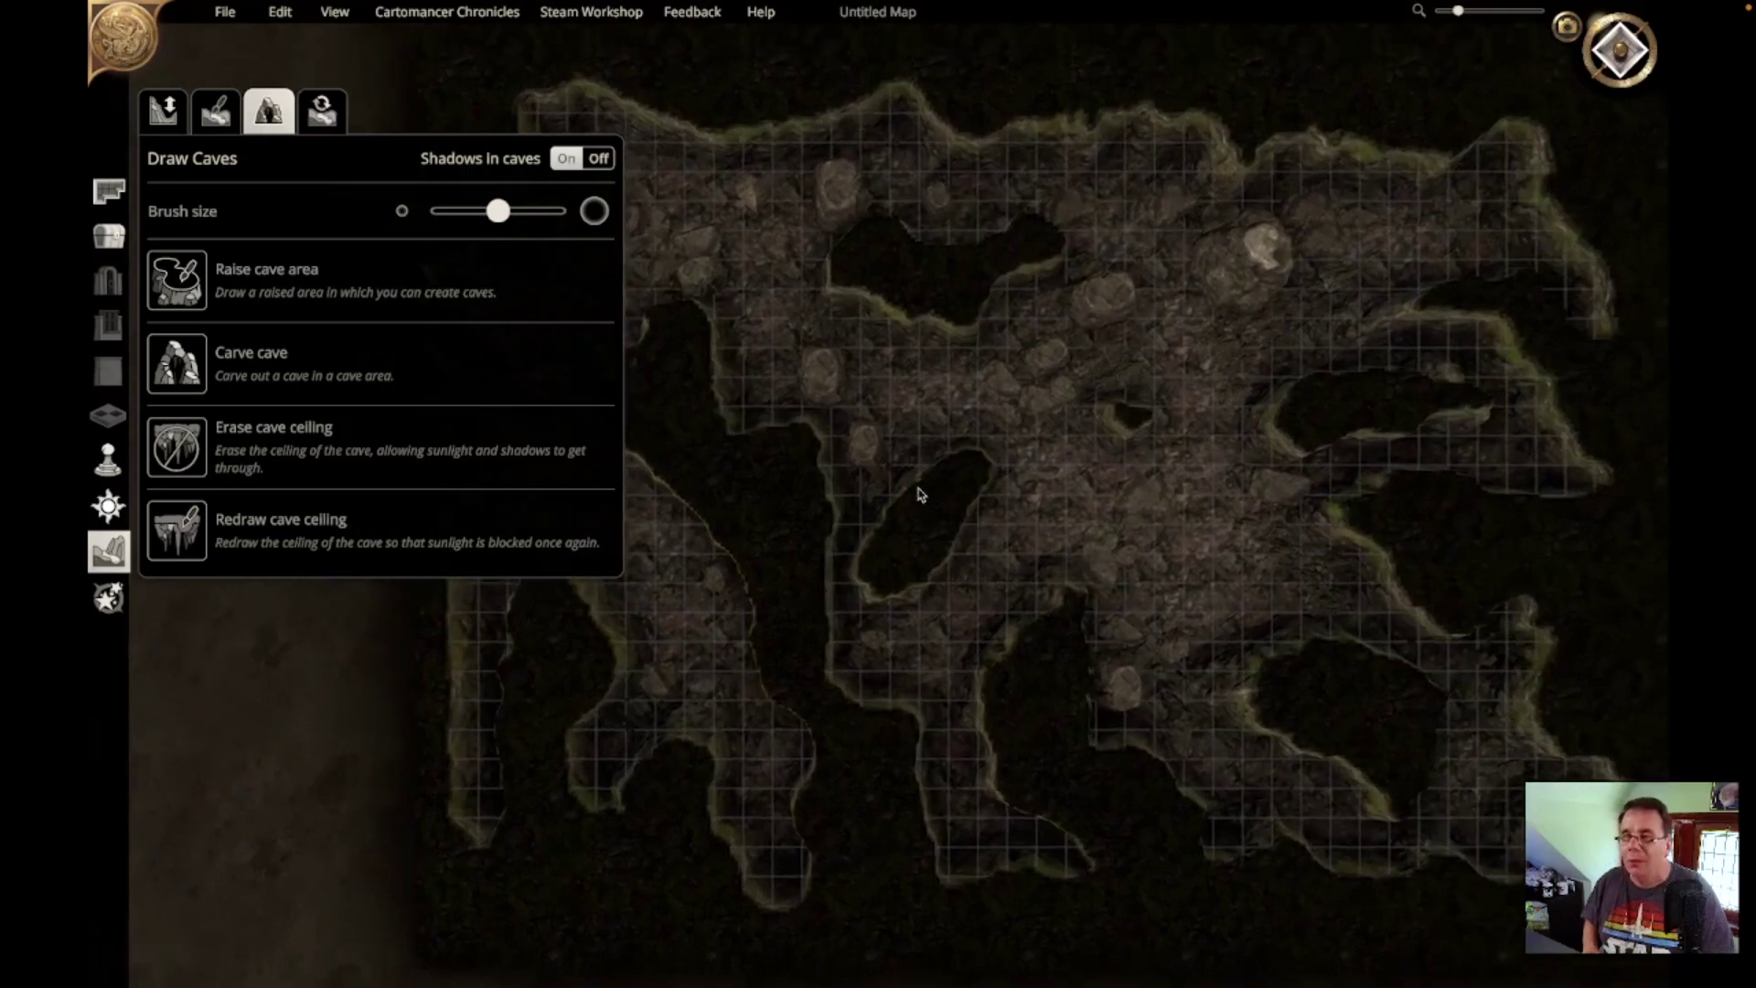
# Step: Create a new 40 x 30 digital Caves map with the elevation set to Solid Rock
pyautogui.click(224, 13)
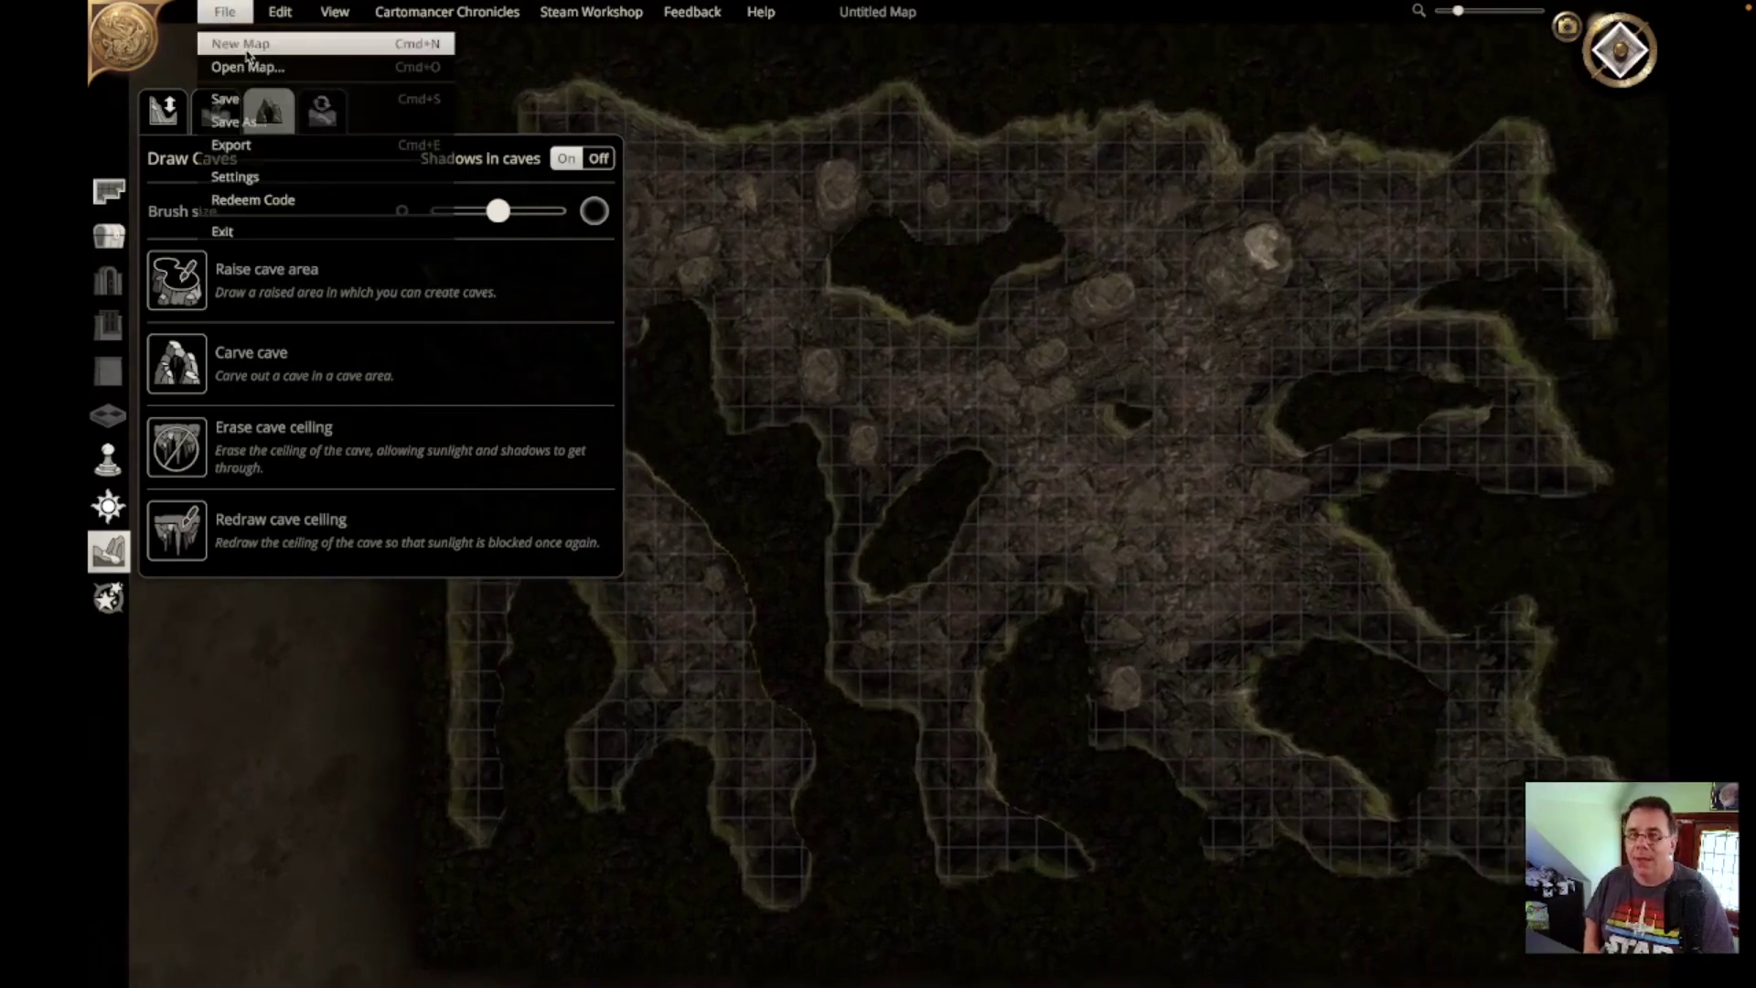
pyautogui.click(241, 44)
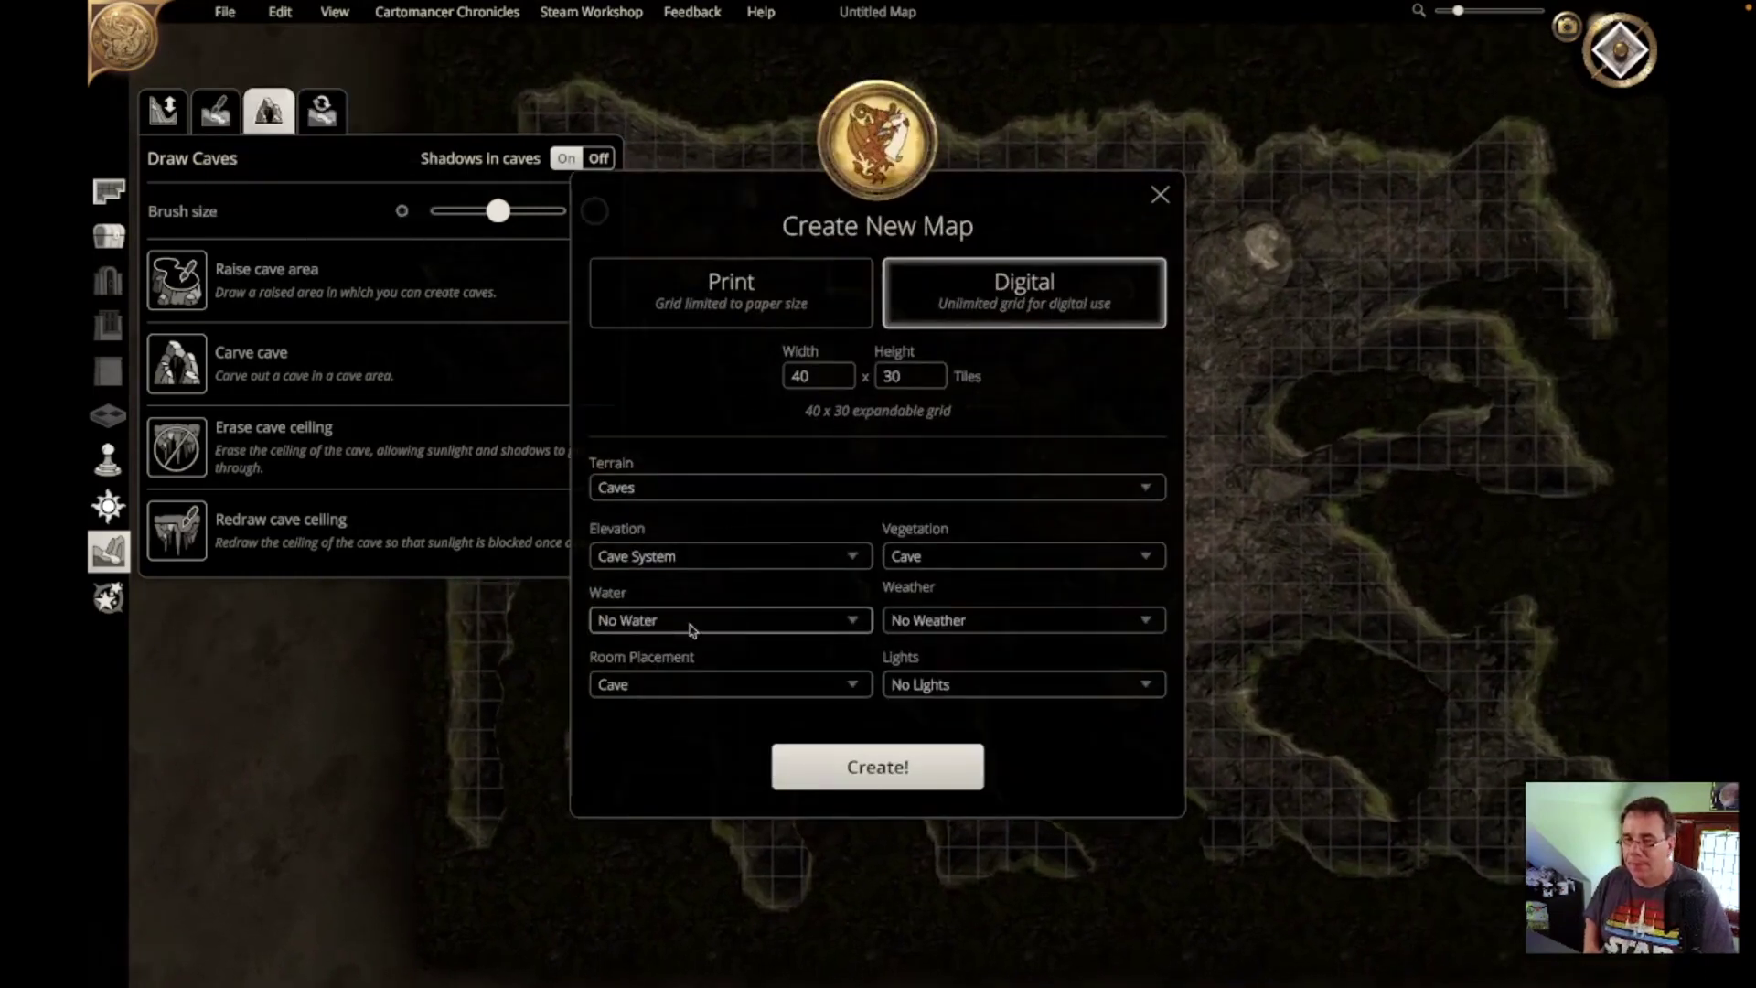
pyautogui.click(652, 560)
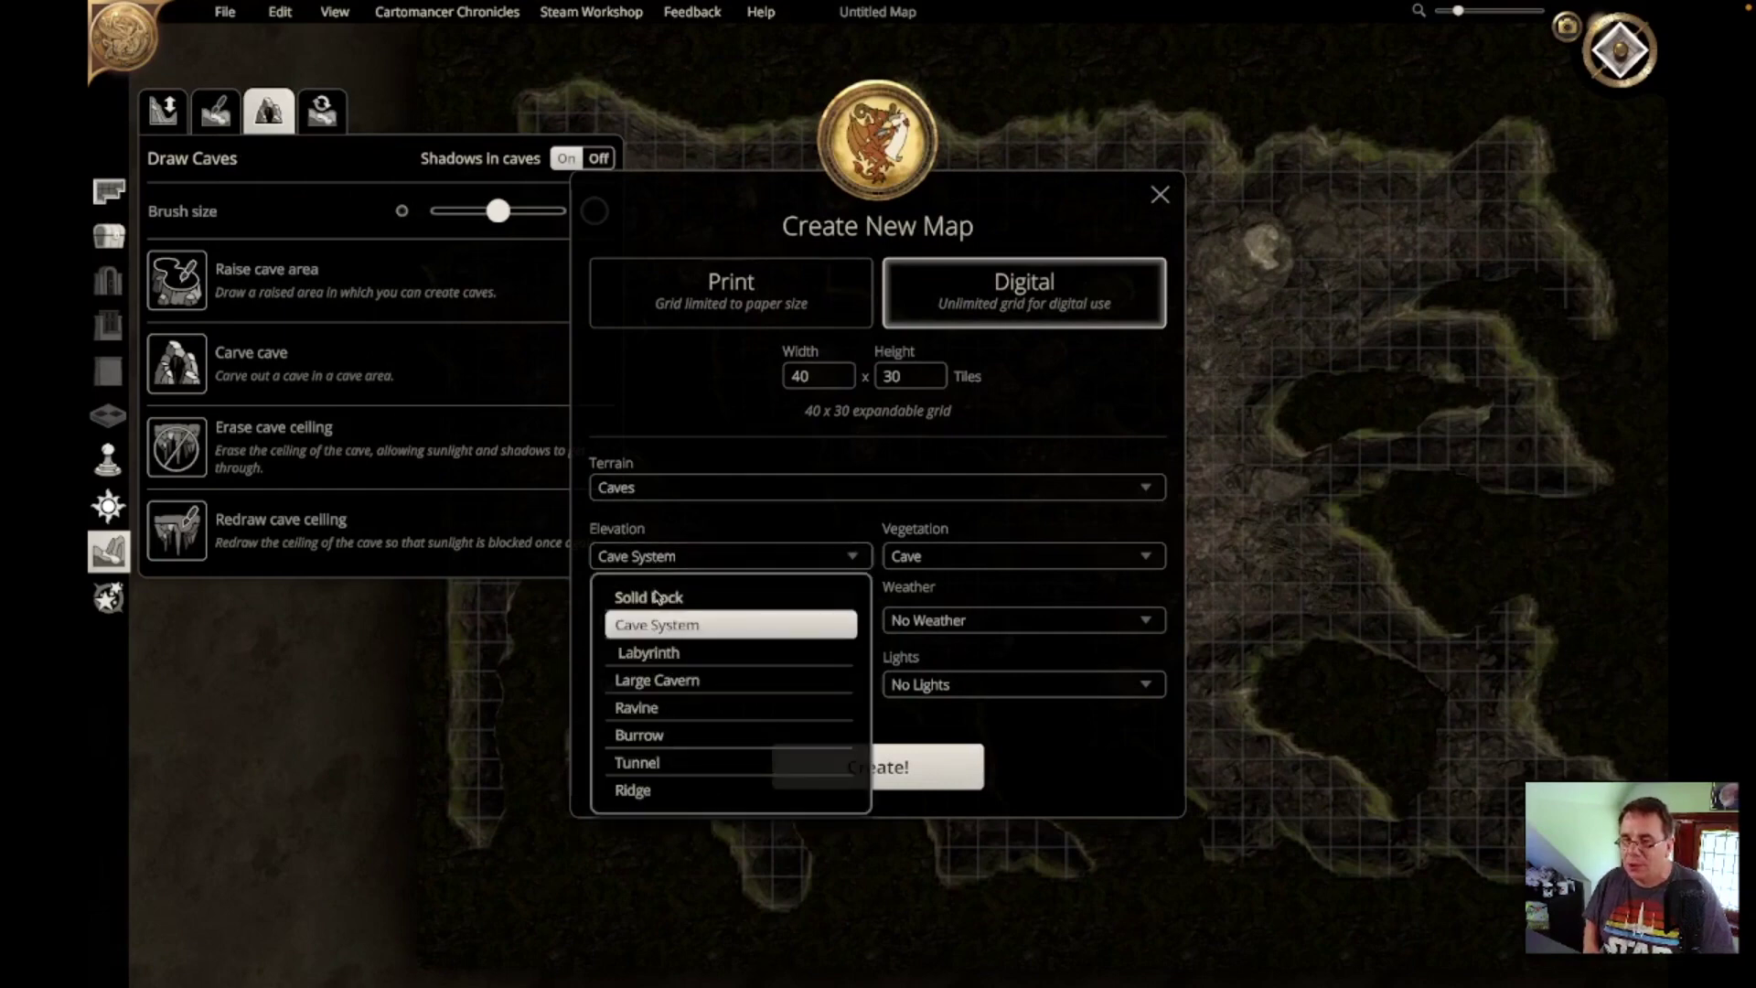
pyautogui.click(652, 598)
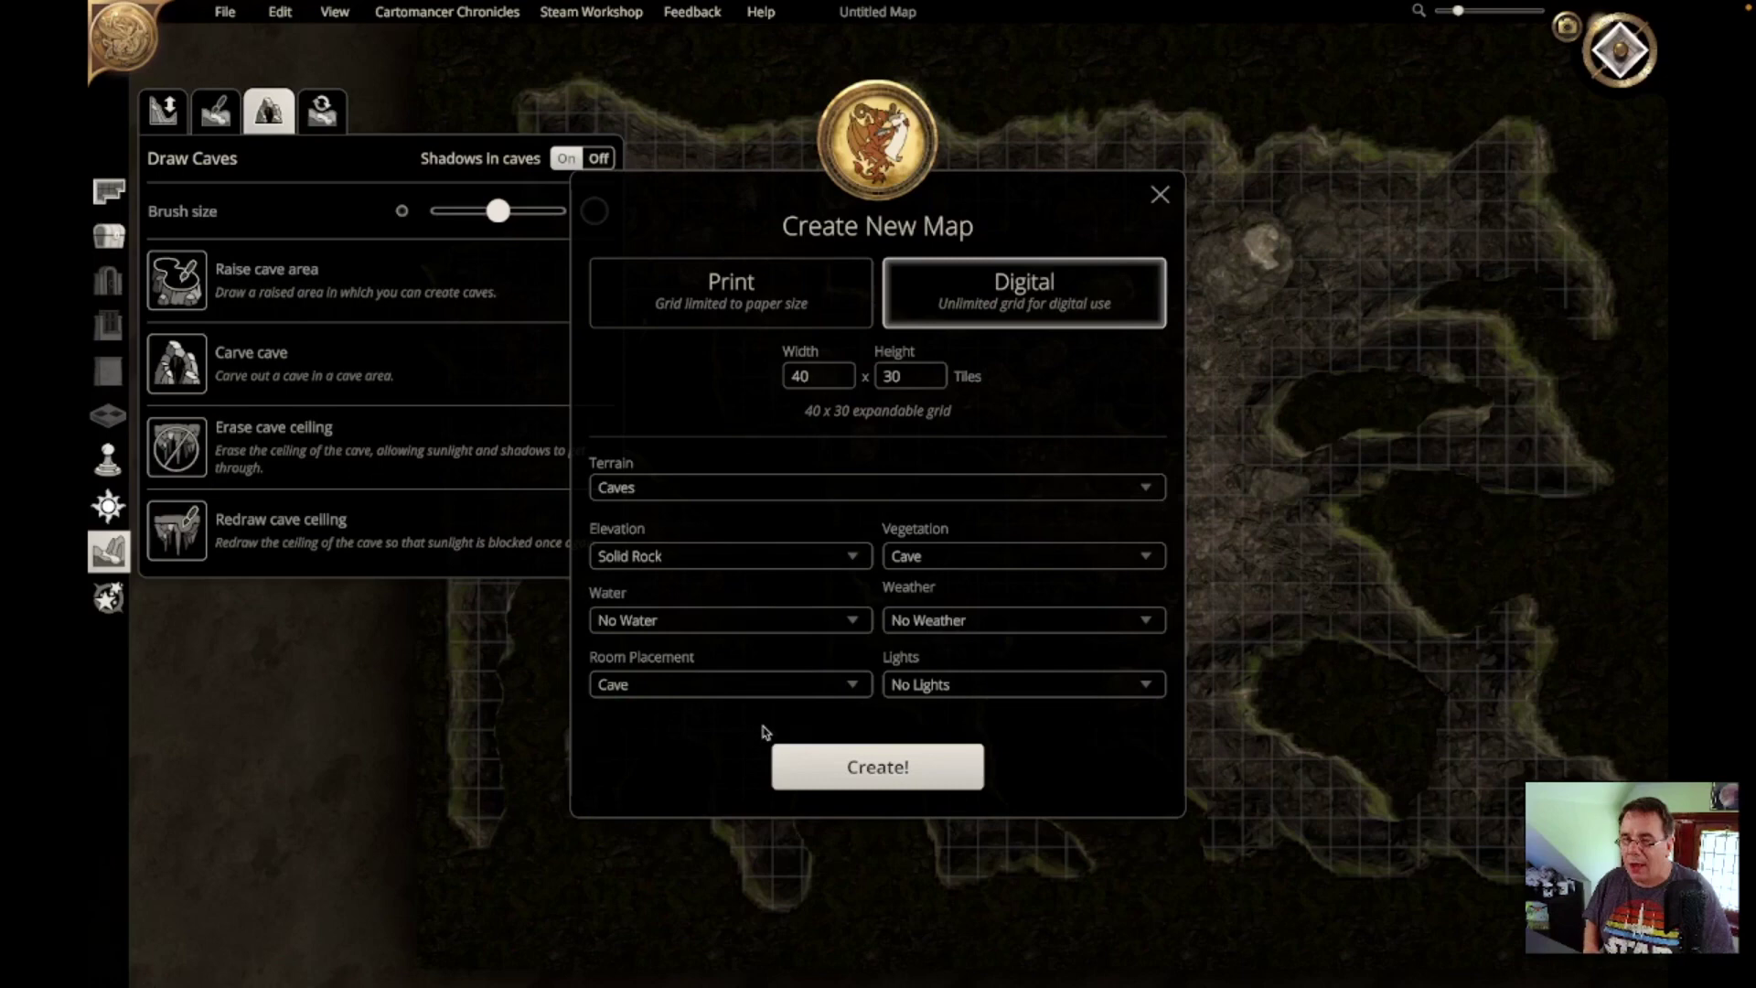
pyautogui.click(881, 773)
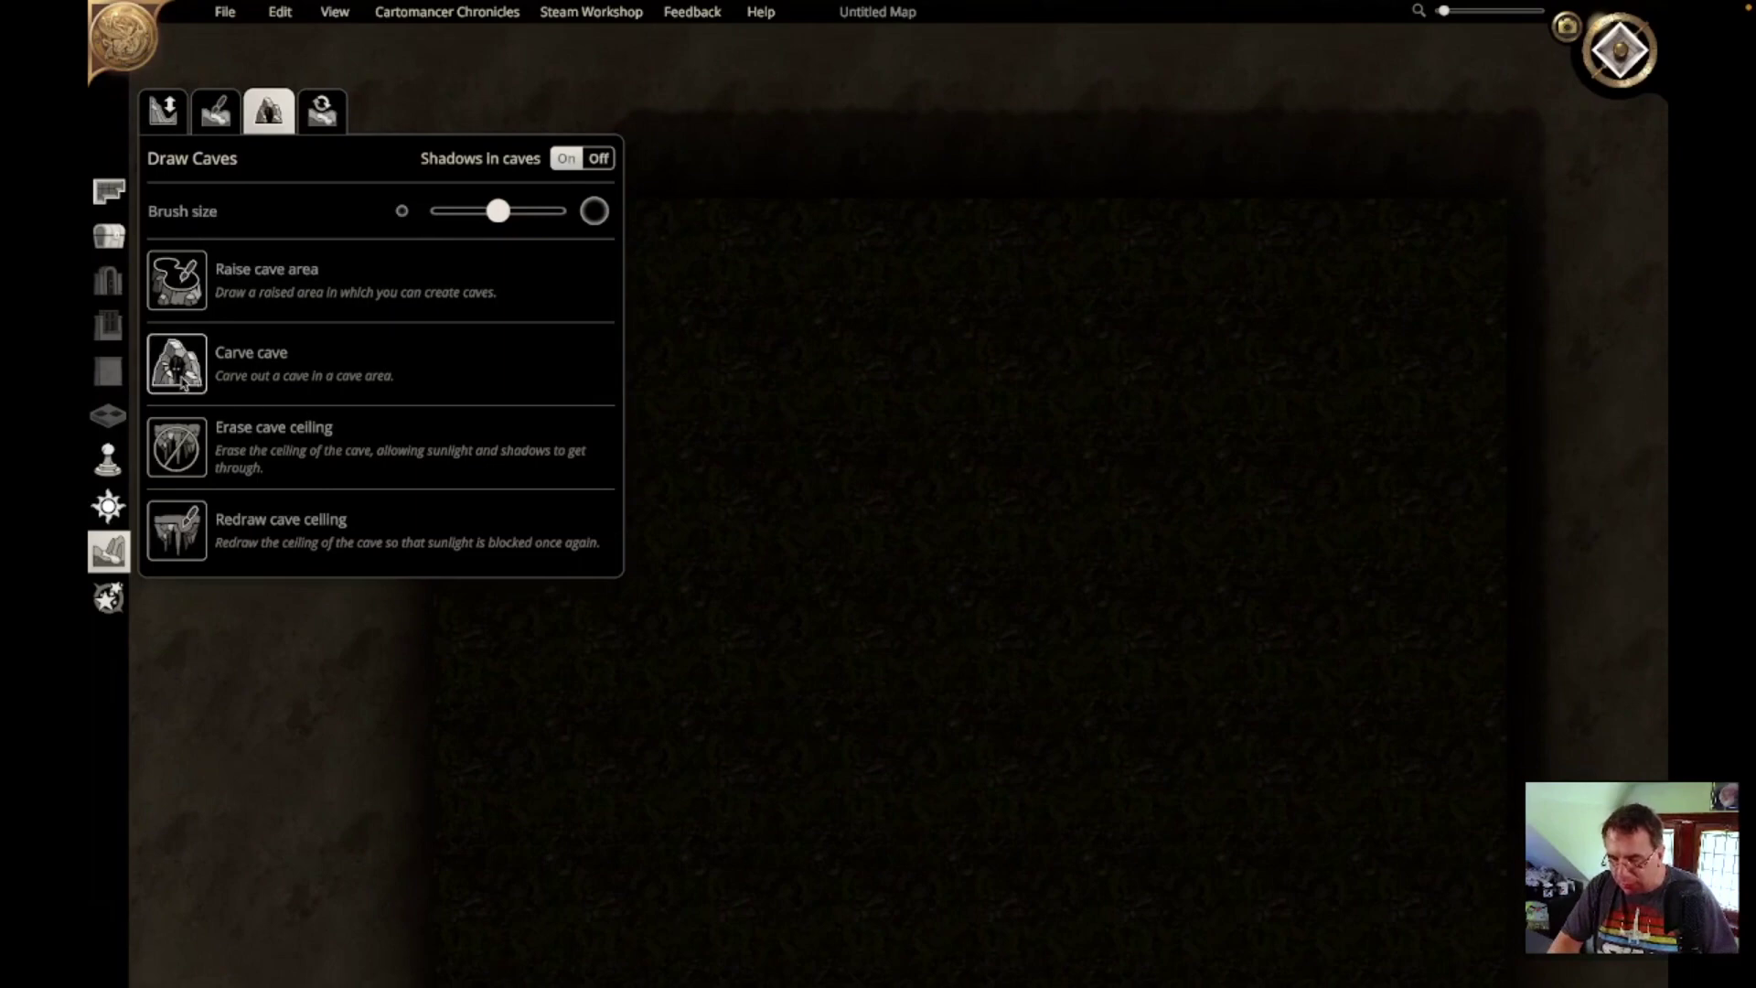
# Step: Carve a cave entrance from the map's north edge with branching western and eastern passages, a large southeast chamber and a hooked southern tunnel
pyautogui.click(180, 383)
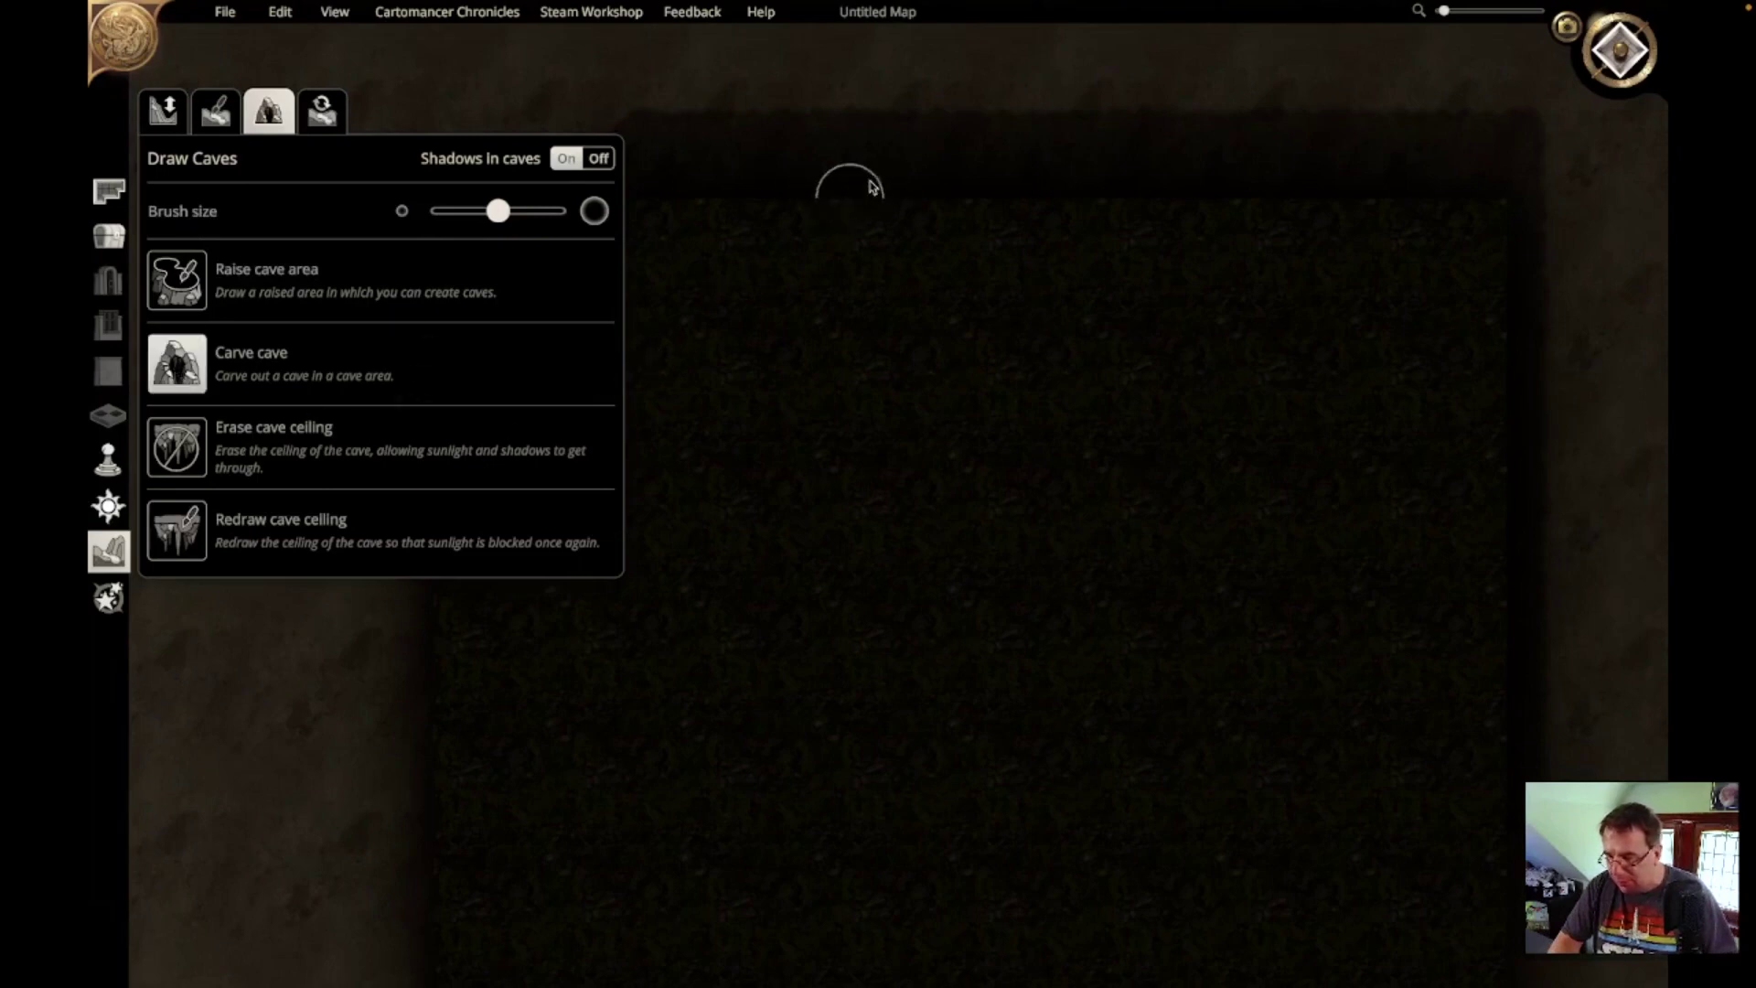
pyautogui.moveTo(946, 172)
pyautogui.mouseDown()
pyautogui.moveTo(1051, 176)
pyautogui.moveTo(1018, 275)
pyautogui.moveTo(956, 275)
pyautogui.moveTo(952, 341)
pyautogui.moveTo(1047, 345)
pyautogui.moveTo(988, 371)
pyautogui.moveTo(996, 403)
pyautogui.moveTo(1031, 415)
pyautogui.moveTo(1095, 531)
pyautogui.mouseUp()
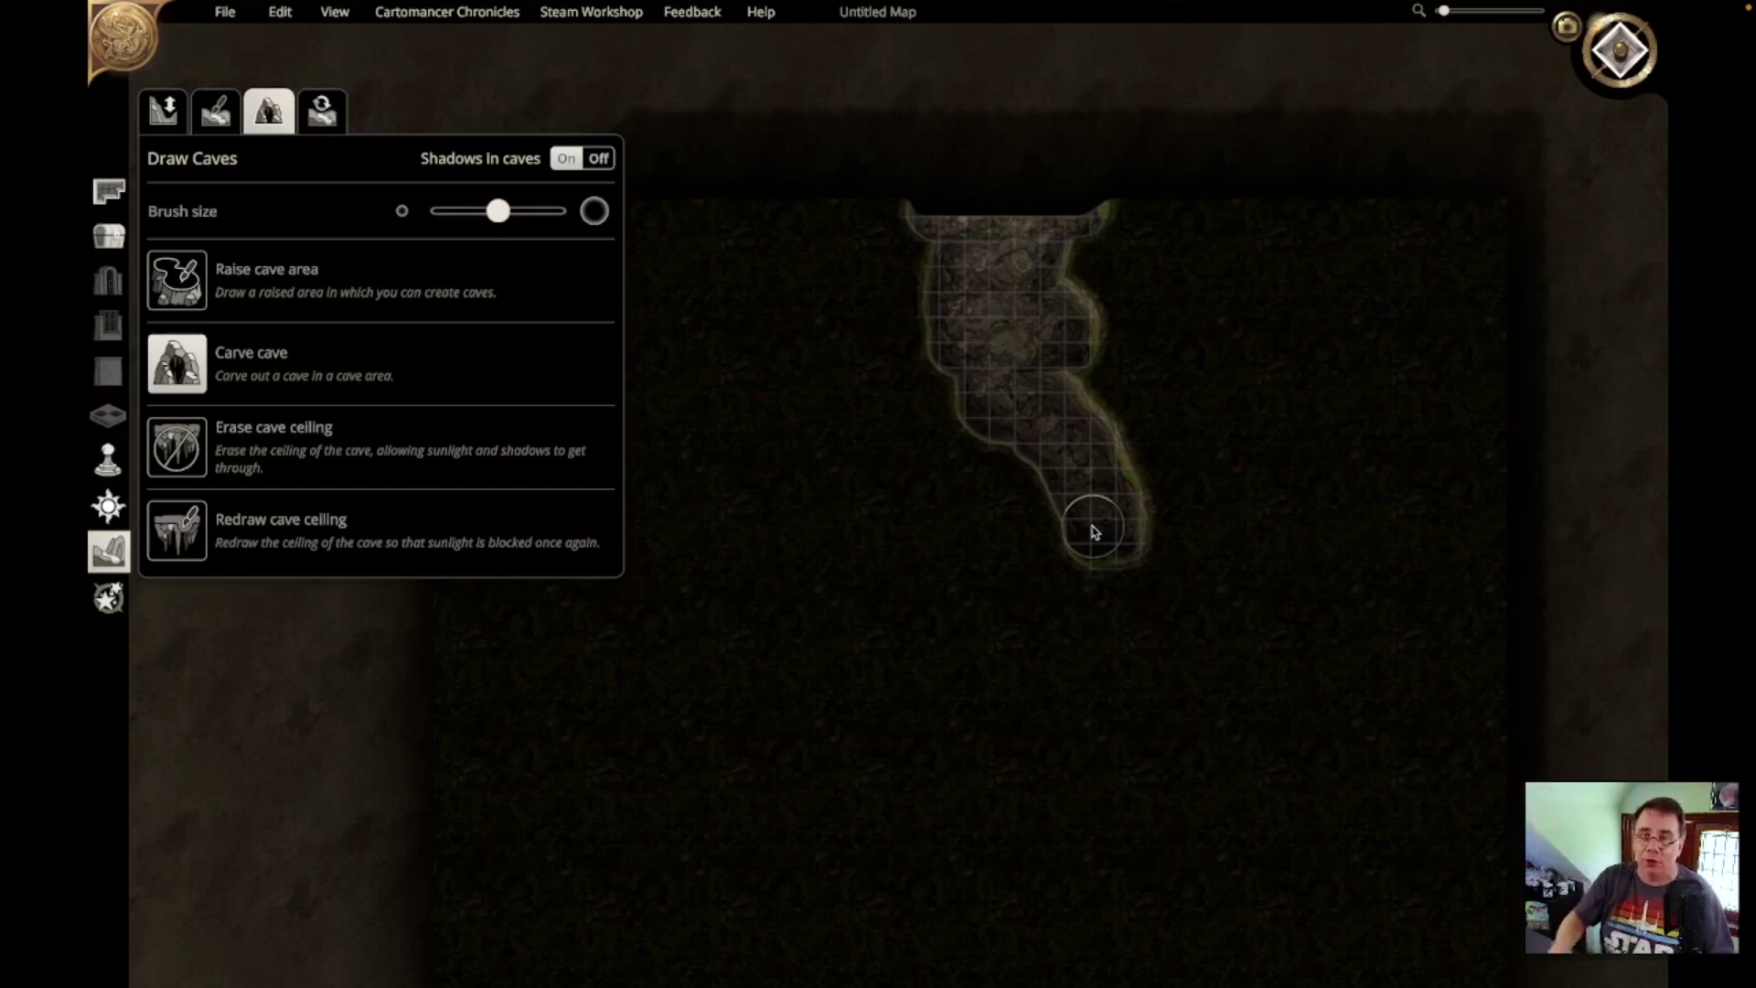
pyautogui.moveTo(1087, 531)
pyautogui.mouseDown()
pyautogui.moveTo(1051, 498)
pyautogui.moveTo(1019, 540)
pyautogui.moveTo(1006, 653)
pyautogui.moveTo(961, 655)
pyautogui.moveTo(976, 498)
pyautogui.moveTo(918, 506)
pyautogui.moveTo(760, 452)
pyautogui.moveTo(741, 354)
pyautogui.moveTo(764, 494)
pyautogui.moveTo(745, 573)
pyautogui.moveTo(682, 646)
pyautogui.moveTo(705, 420)
pyautogui.moveTo(674, 408)
pyautogui.moveTo(674, 358)
pyautogui.moveTo(710, 353)
pyautogui.mouseUp()
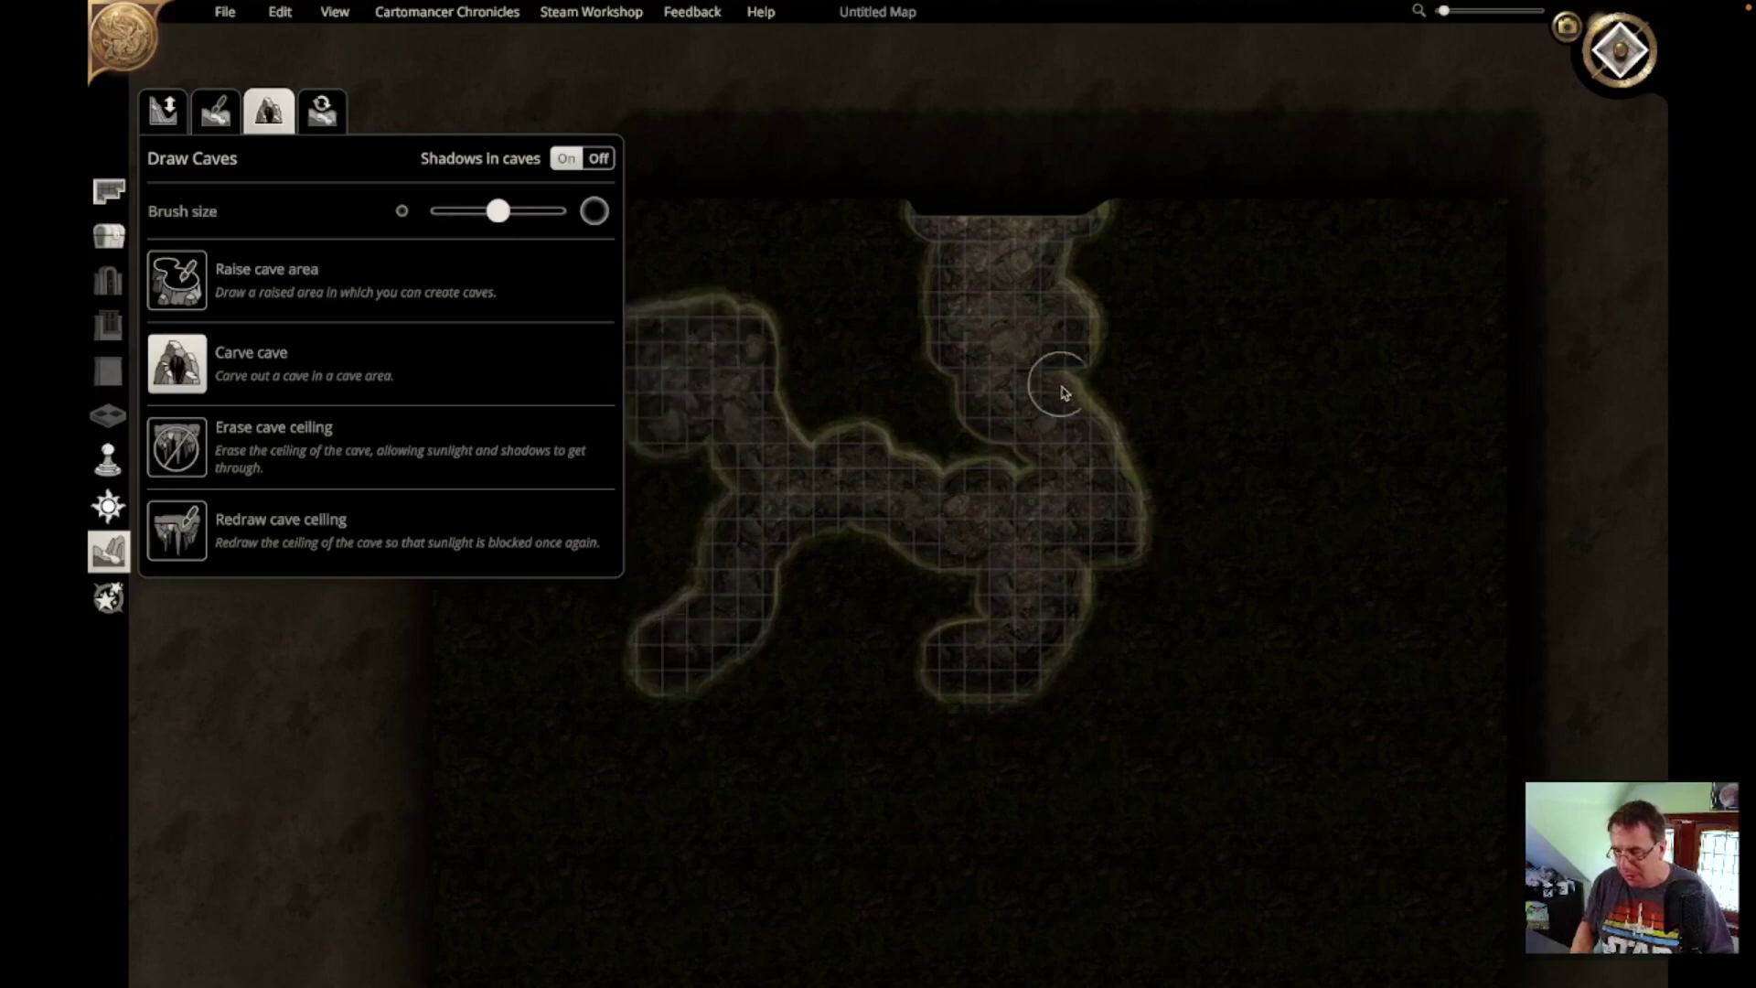
pyautogui.moveTo(1058, 388)
pyautogui.mouseDown()
pyautogui.moveTo(1110, 435)
pyautogui.moveTo(1247, 259)
pyautogui.moveTo(1345, 278)
pyautogui.moveTo(1313, 299)
pyautogui.moveTo(1267, 291)
pyautogui.moveTo(1137, 488)
pyautogui.moveTo(1168, 549)
pyautogui.moveTo(1290, 671)
pyautogui.moveTo(1252, 752)
pyautogui.moveTo(1167, 805)
pyautogui.moveTo(1317, 828)
pyautogui.moveTo(1403, 760)
pyautogui.moveTo(1380, 667)
pyautogui.moveTo(1344, 745)
pyautogui.moveTo(1393, 604)
pyautogui.moveTo(1336, 588)
pyautogui.moveTo(1254, 705)
pyautogui.moveTo(1161, 784)
pyautogui.moveTo(1285, 647)
pyautogui.moveTo(1231, 706)
pyautogui.mouseUp()
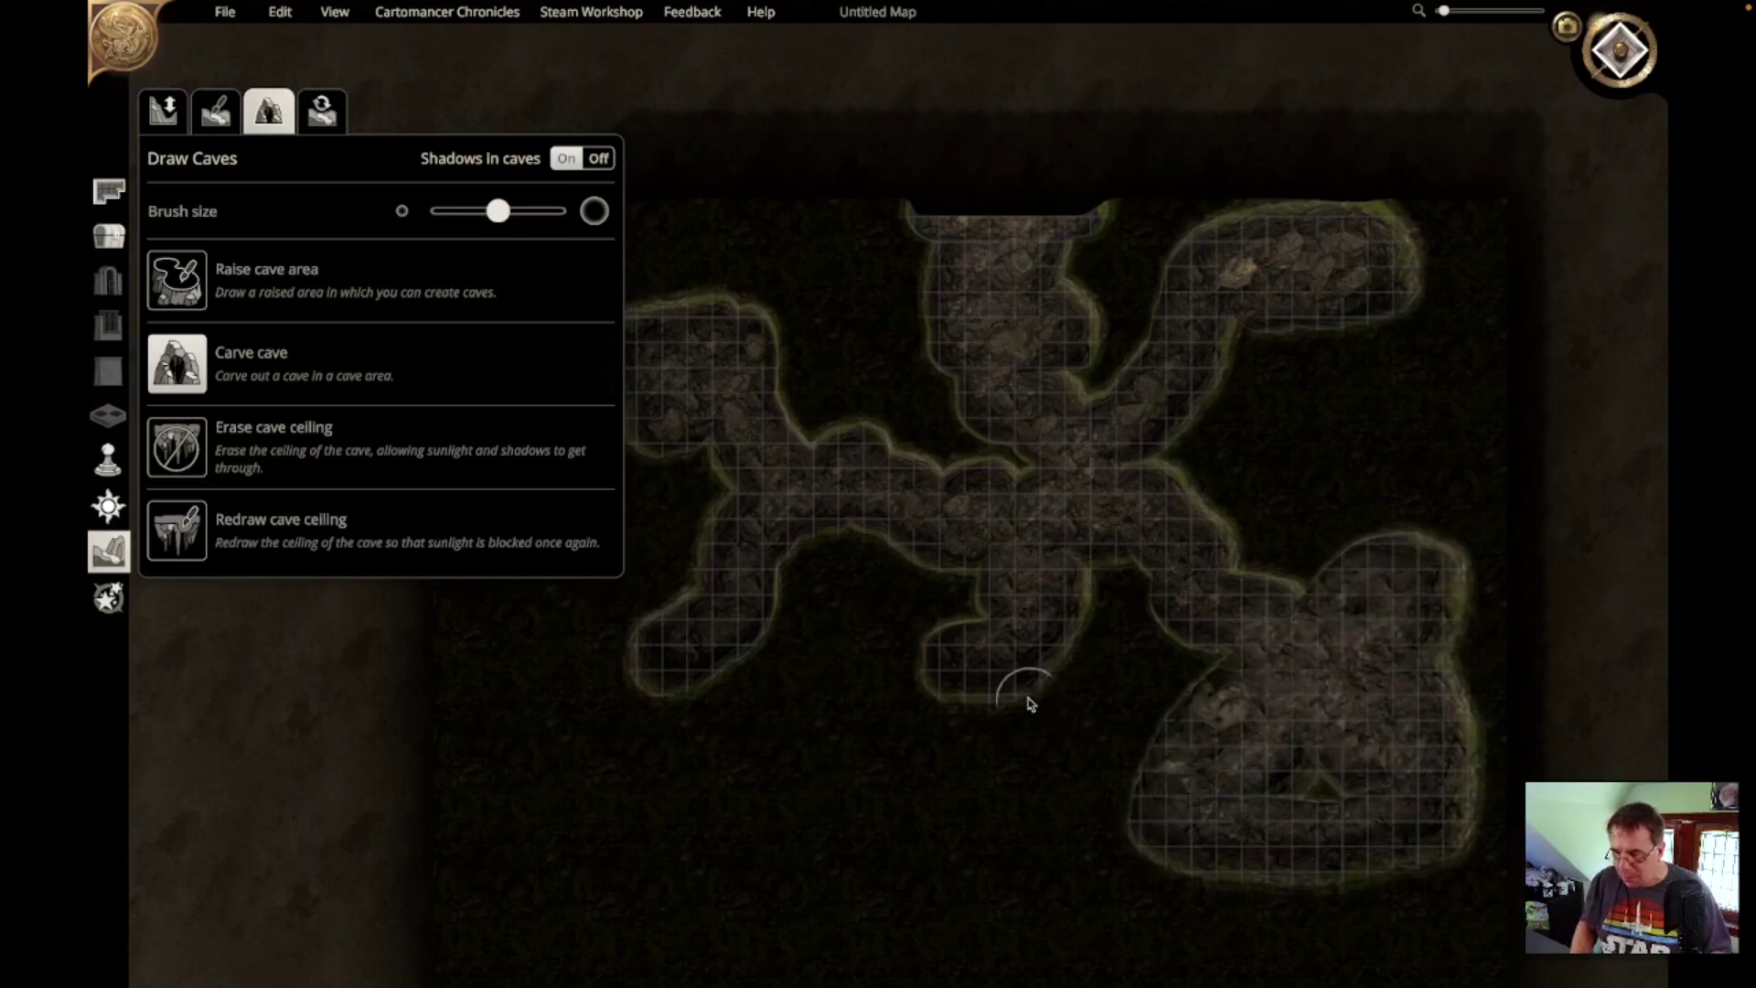
pyautogui.moveTo(1024, 694)
pyautogui.mouseDown()
pyautogui.moveTo(996, 741)
pyautogui.moveTo(901, 753)
pyautogui.moveTo(851, 713)
pyautogui.moveTo(844, 613)
pyautogui.mouseUp()
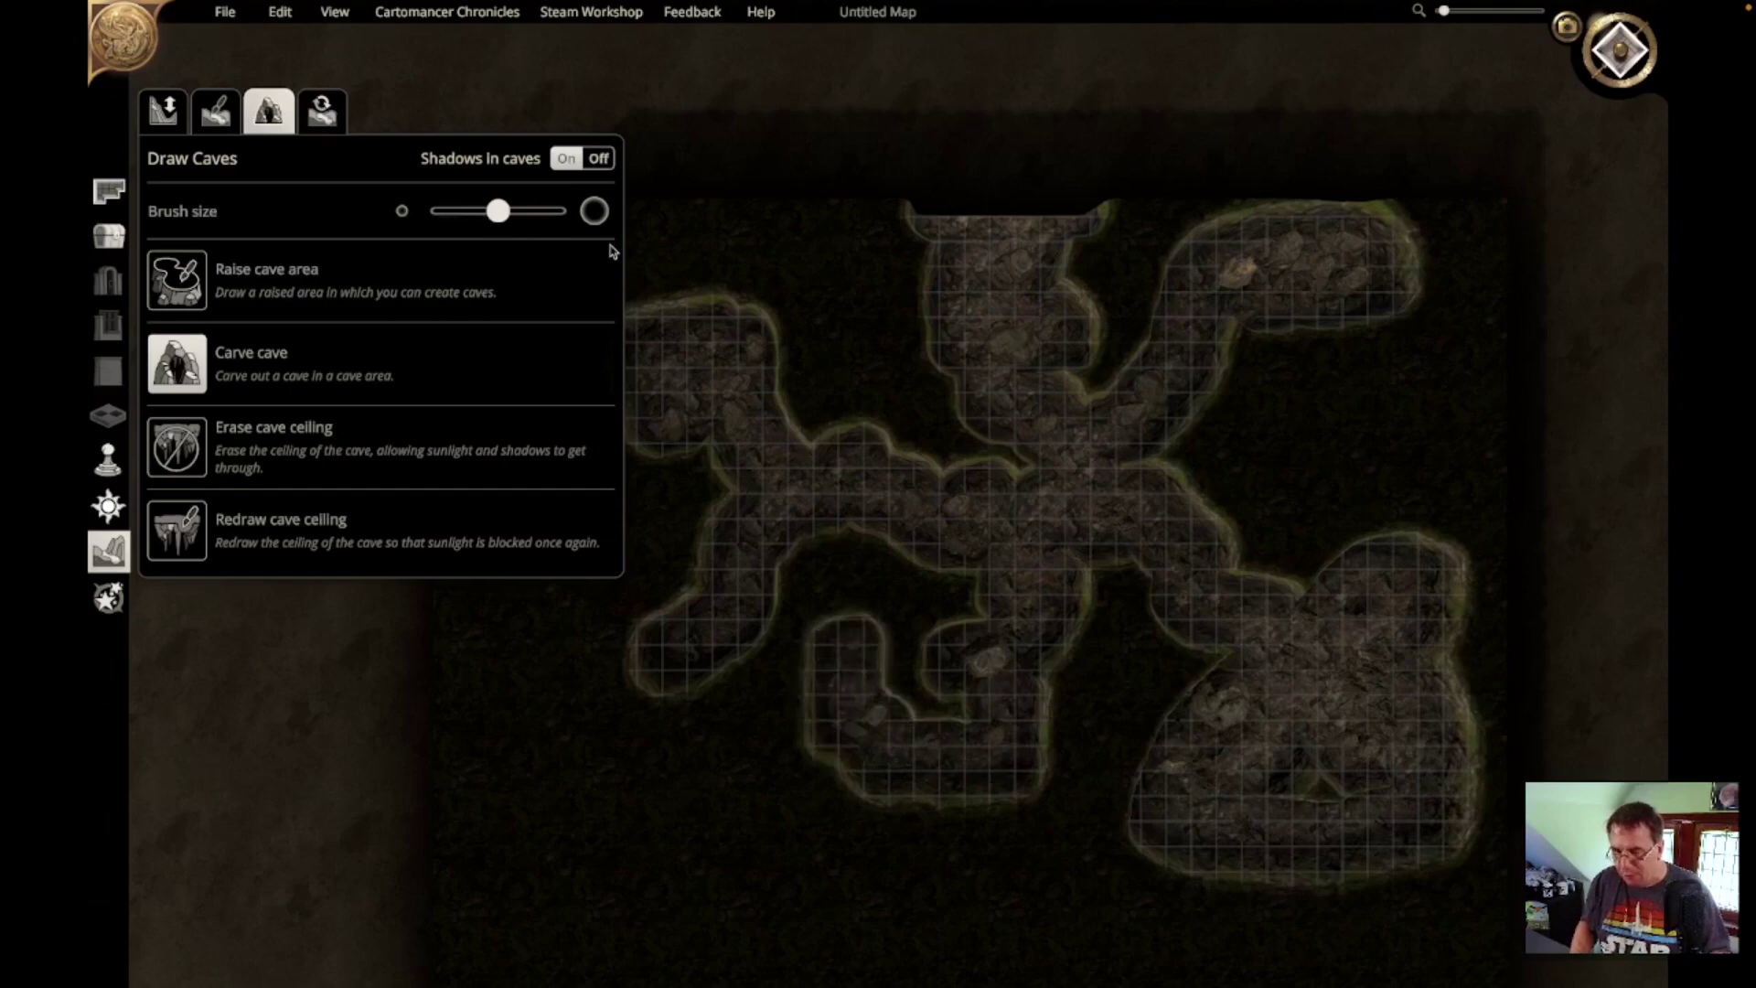
# Step: Extend the hooked southern tunnel north with a smaller carving brush and curve it east to join the central passage
pyautogui.moveTo(504, 209); pyautogui.dragTo(478, 213)
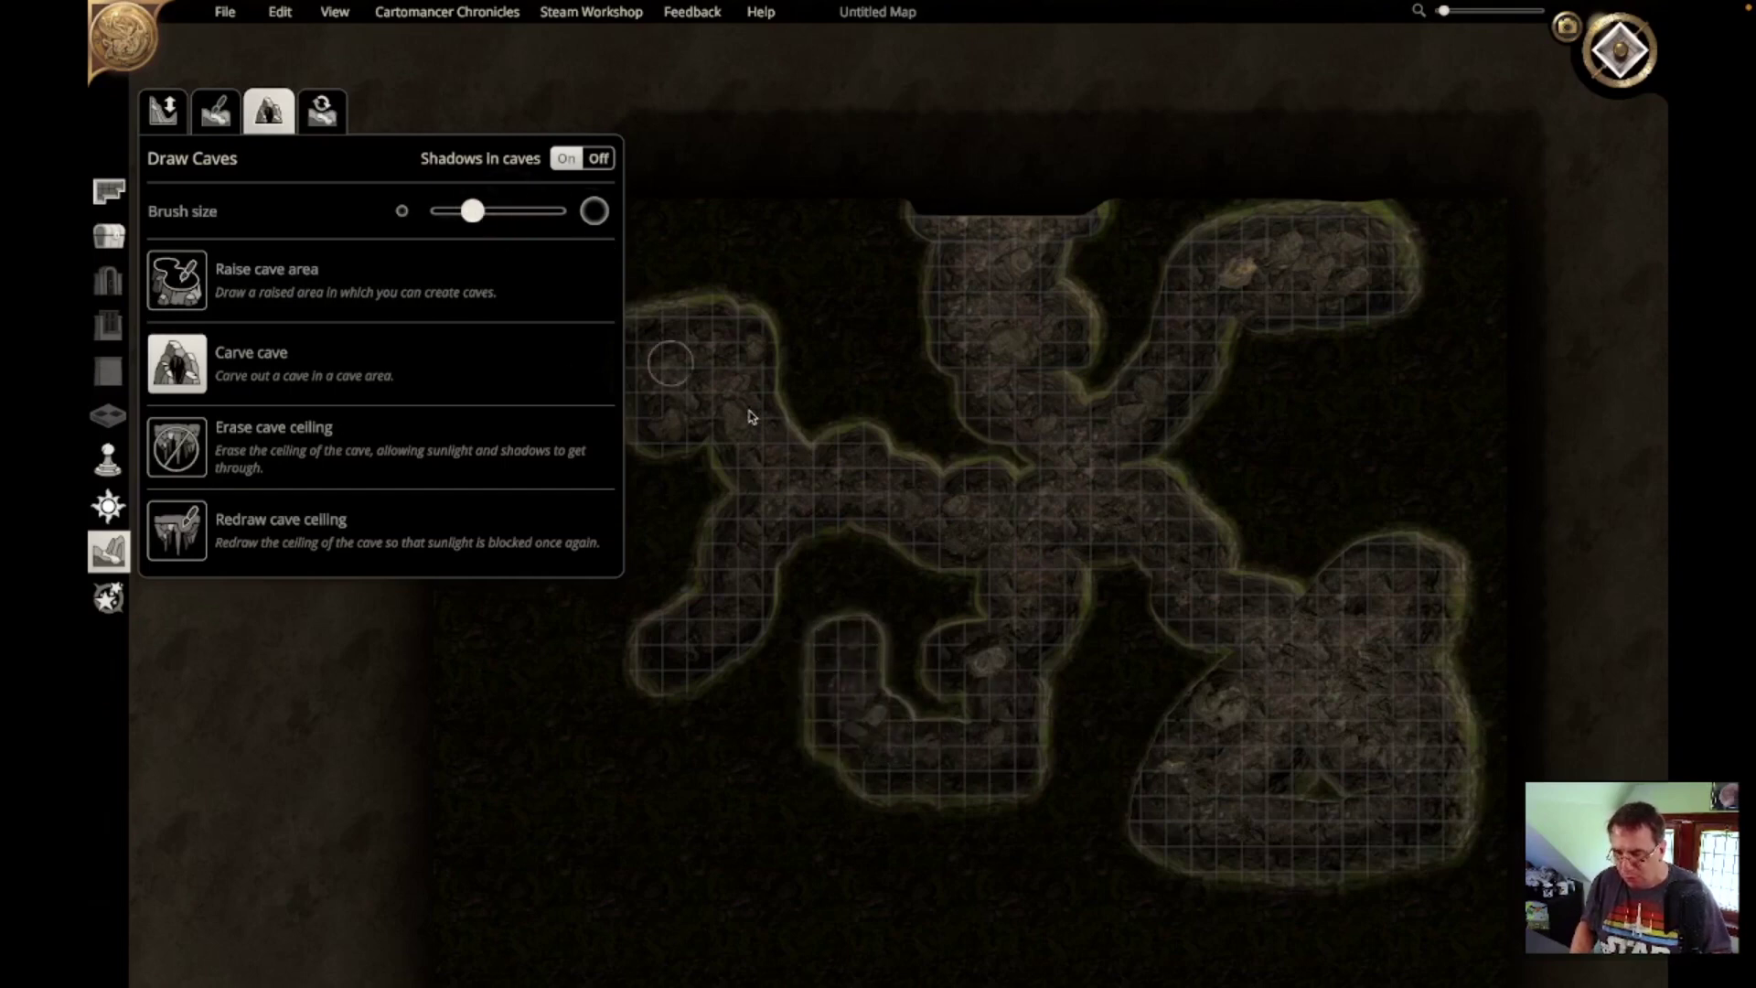
pyautogui.moveTo(853, 633); pyautogui.dragTo(837, 556)
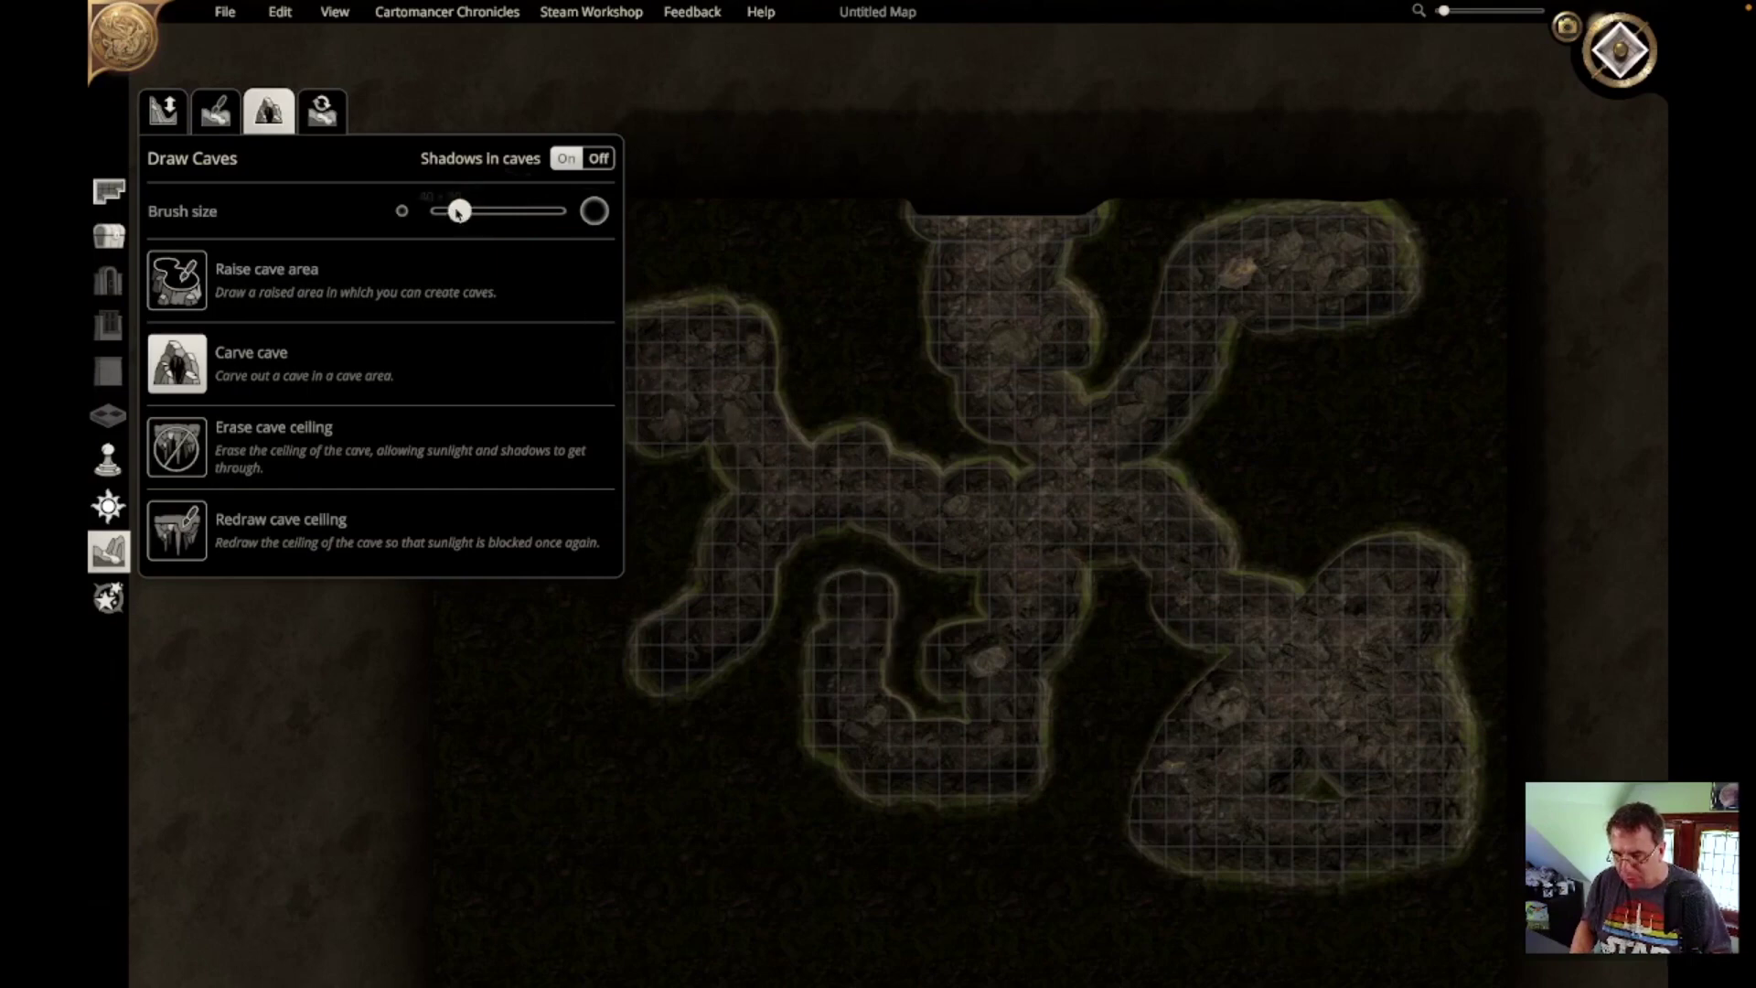
pyautogui.moveTo(850, 560)
pyautogui.mouseDown()
pyautogui.moveTo(889, 567)
pyautogui.moveTo(923, 540)
pyautogui.moveTo(909, 558)
pyautogui.mouseUp()
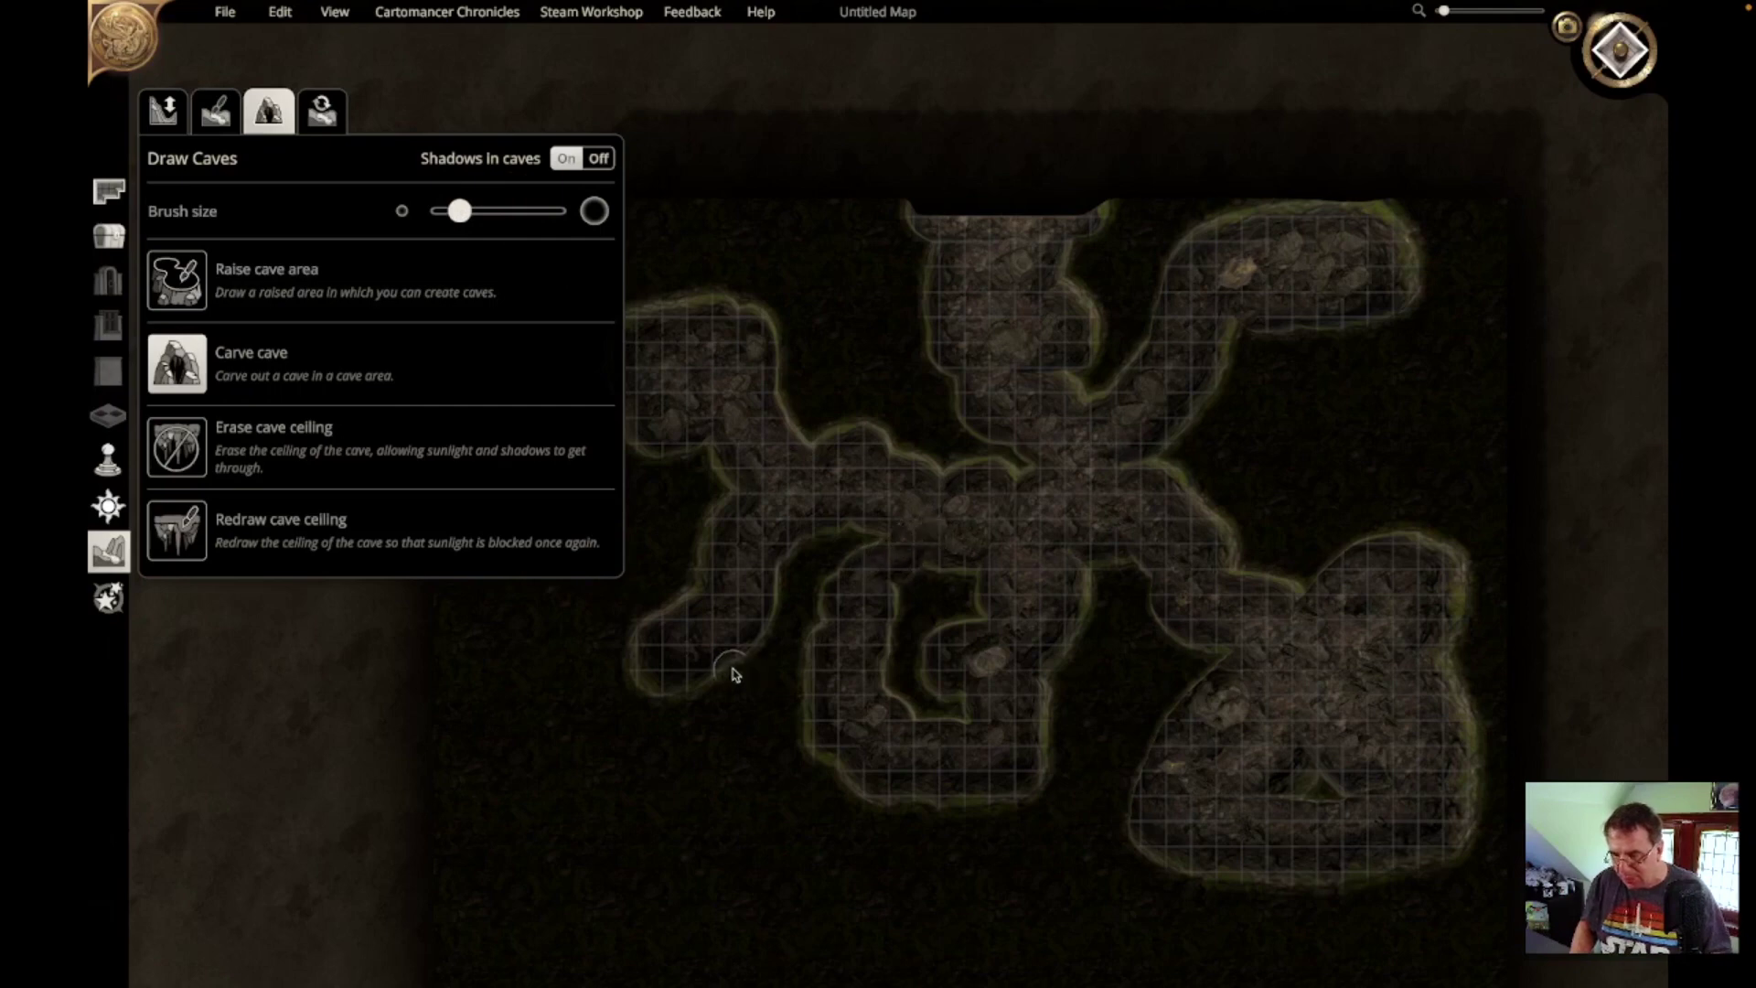
# Step: Carve narrow tunnels with the smallest brush, linking the southwest passage to the southern tunnel and looping off the northwest chamber
pyautogui.moveTo(448, 211); pyautogui.dragTo(431, 211)
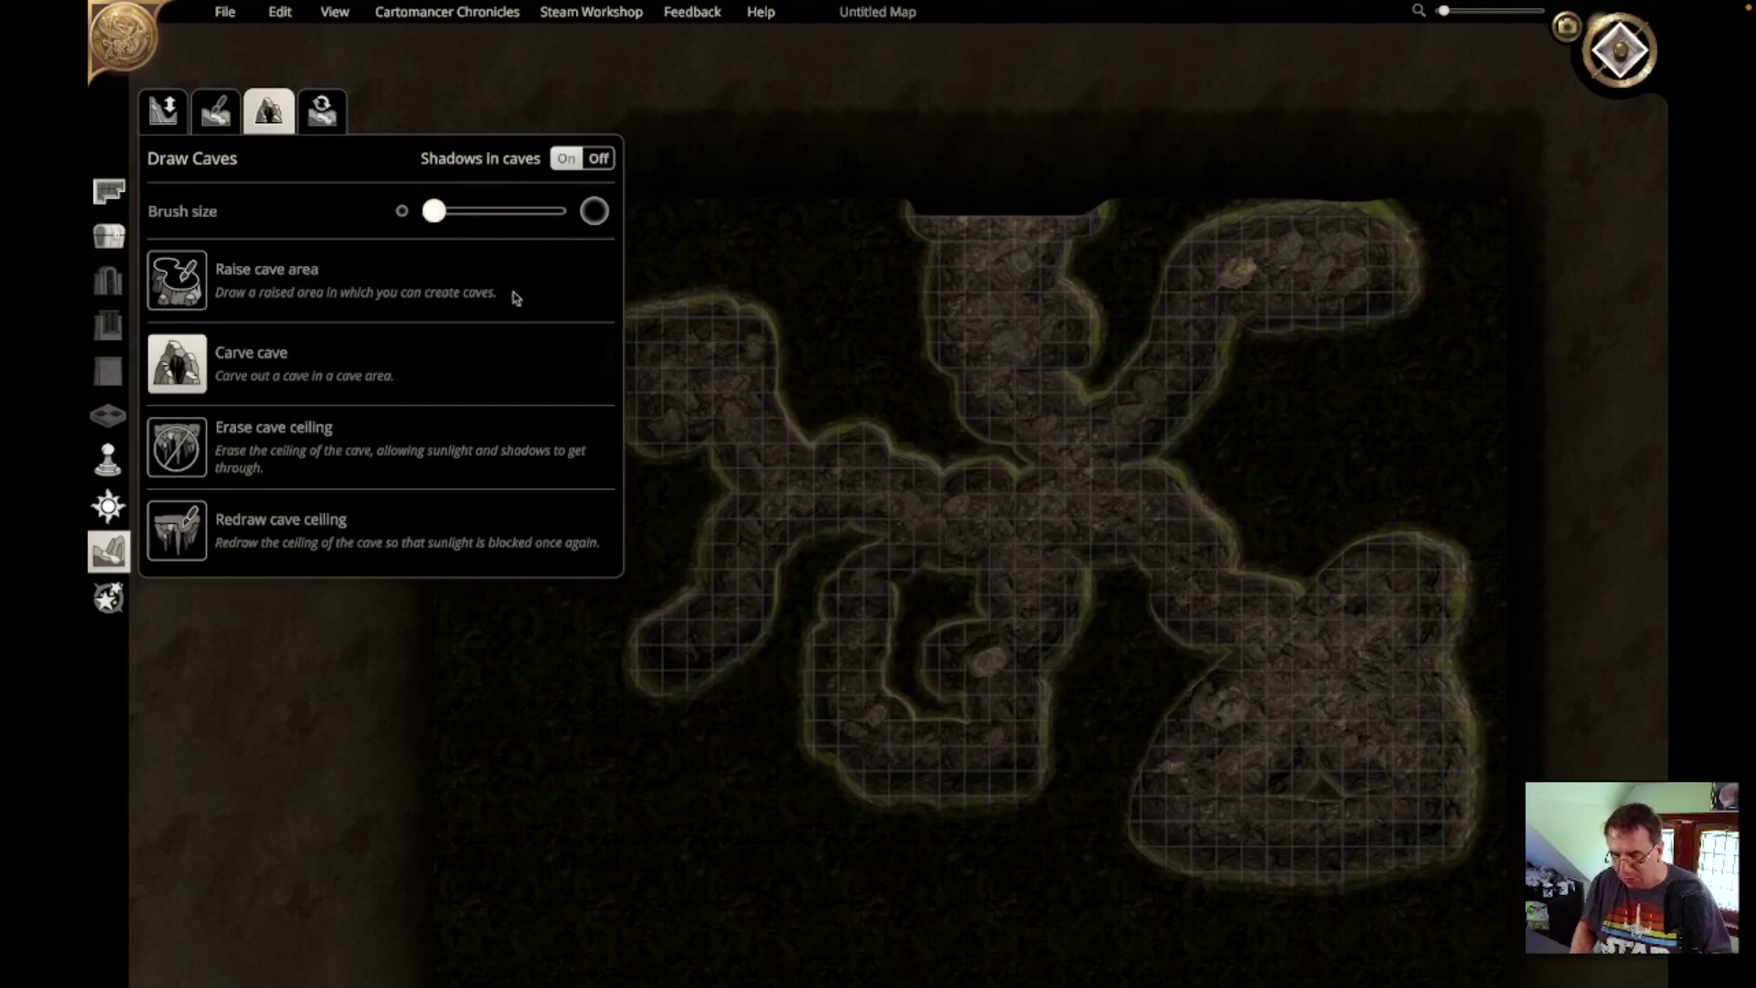
pyautogui.moveTo(721, 645)
pyautogui.mouseDown()
pyautogui.moveTo(741, 732)
pyautogui.moveTo(674, 744)
pyautogui.moveTo(643, 729)
pyautogui.moveTo(652, 752)
pyautogui.moveTo(726, 774)
pyautogui.moveTo(765, 745)
pyautogui.moveTo(811, 750)
pyautogui.mouseUp()
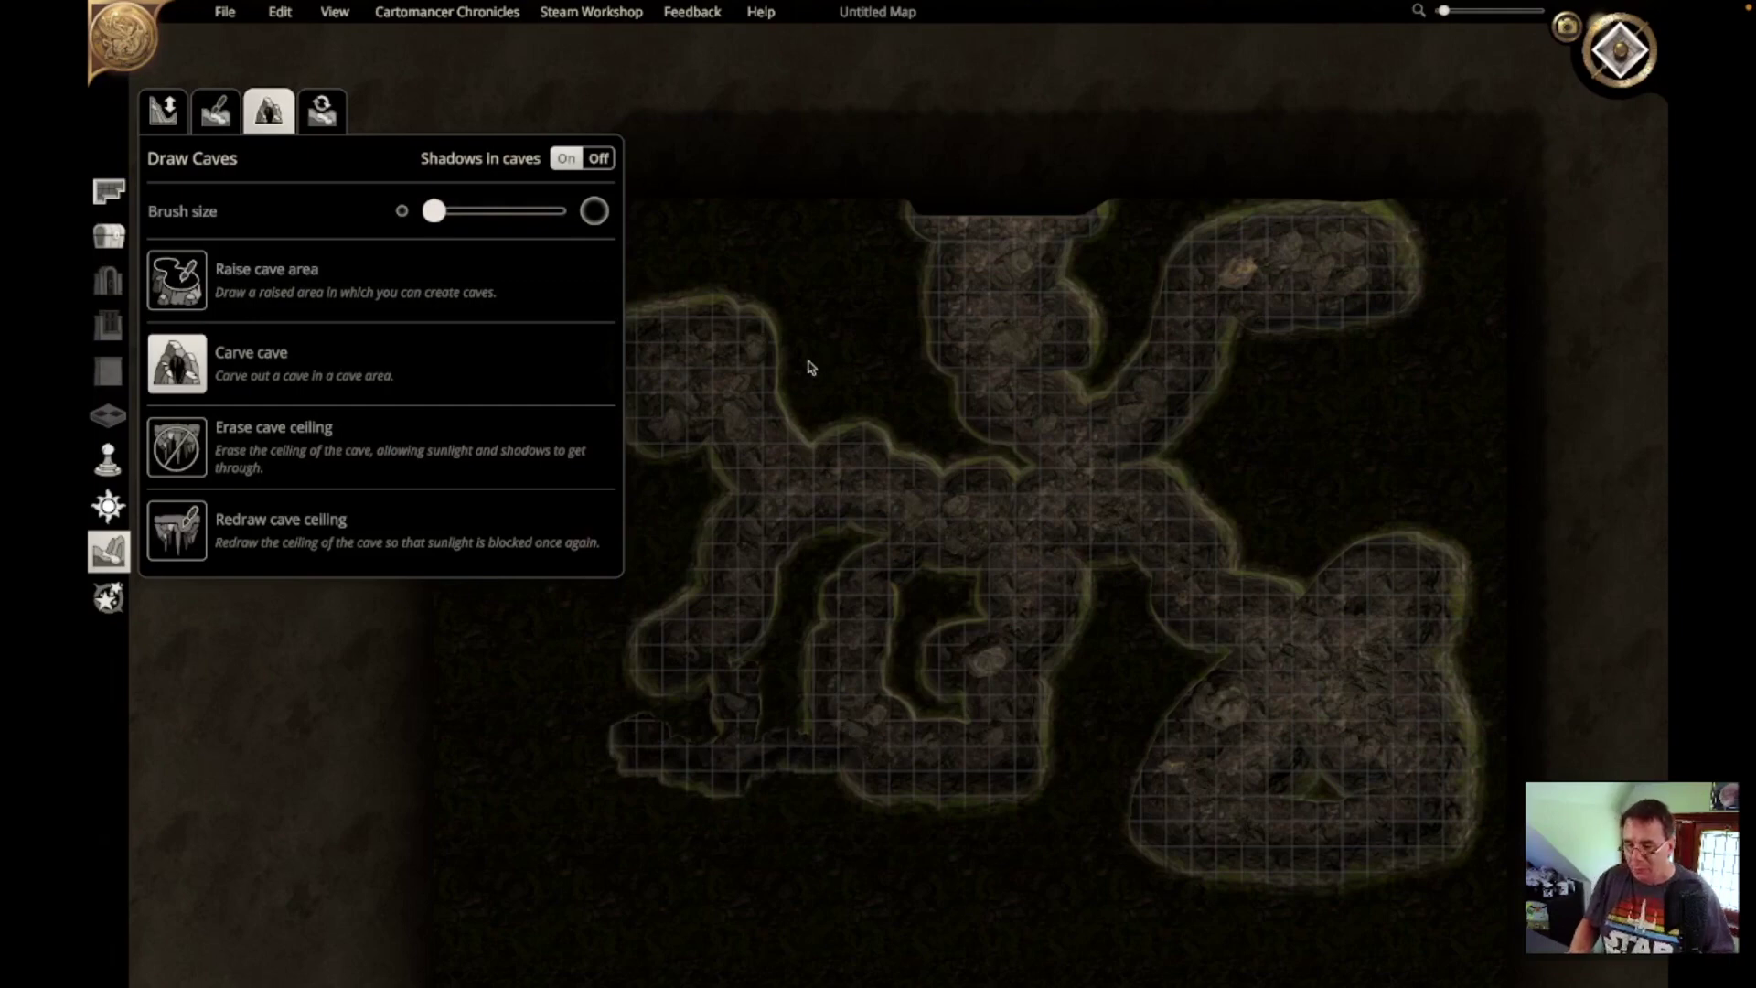
pyautogui.moveTo(756, 312)
pyautogui.mouseDown()
pyautogui.moveTo(782, 260)
pyautogui.moveTo(837, 279)
pyautogui.moveTo(869, 352)
pyautogui.moveTo(823, 265)
pyautogui.moveTo(766, 329)
pyautogui.mouseUp()
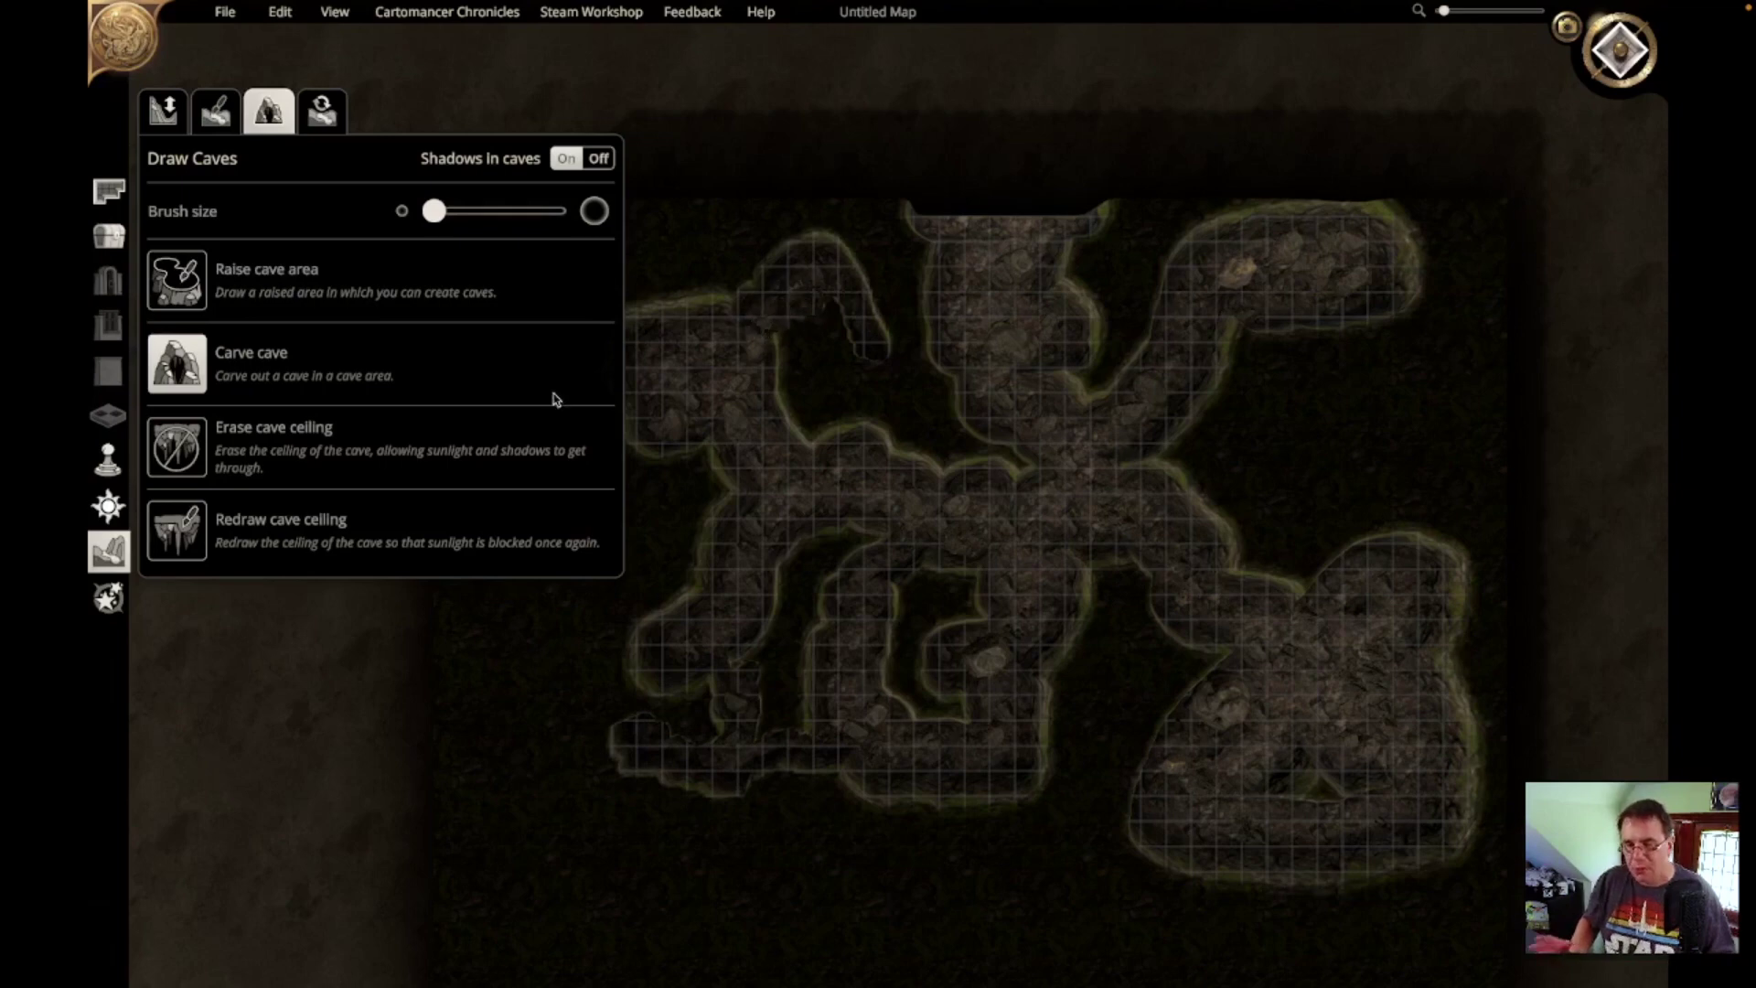
# Step: Restore a medium brush size and paint a pool of blue-green water in the large southeast chamber
pyautogui.click(497, 216)
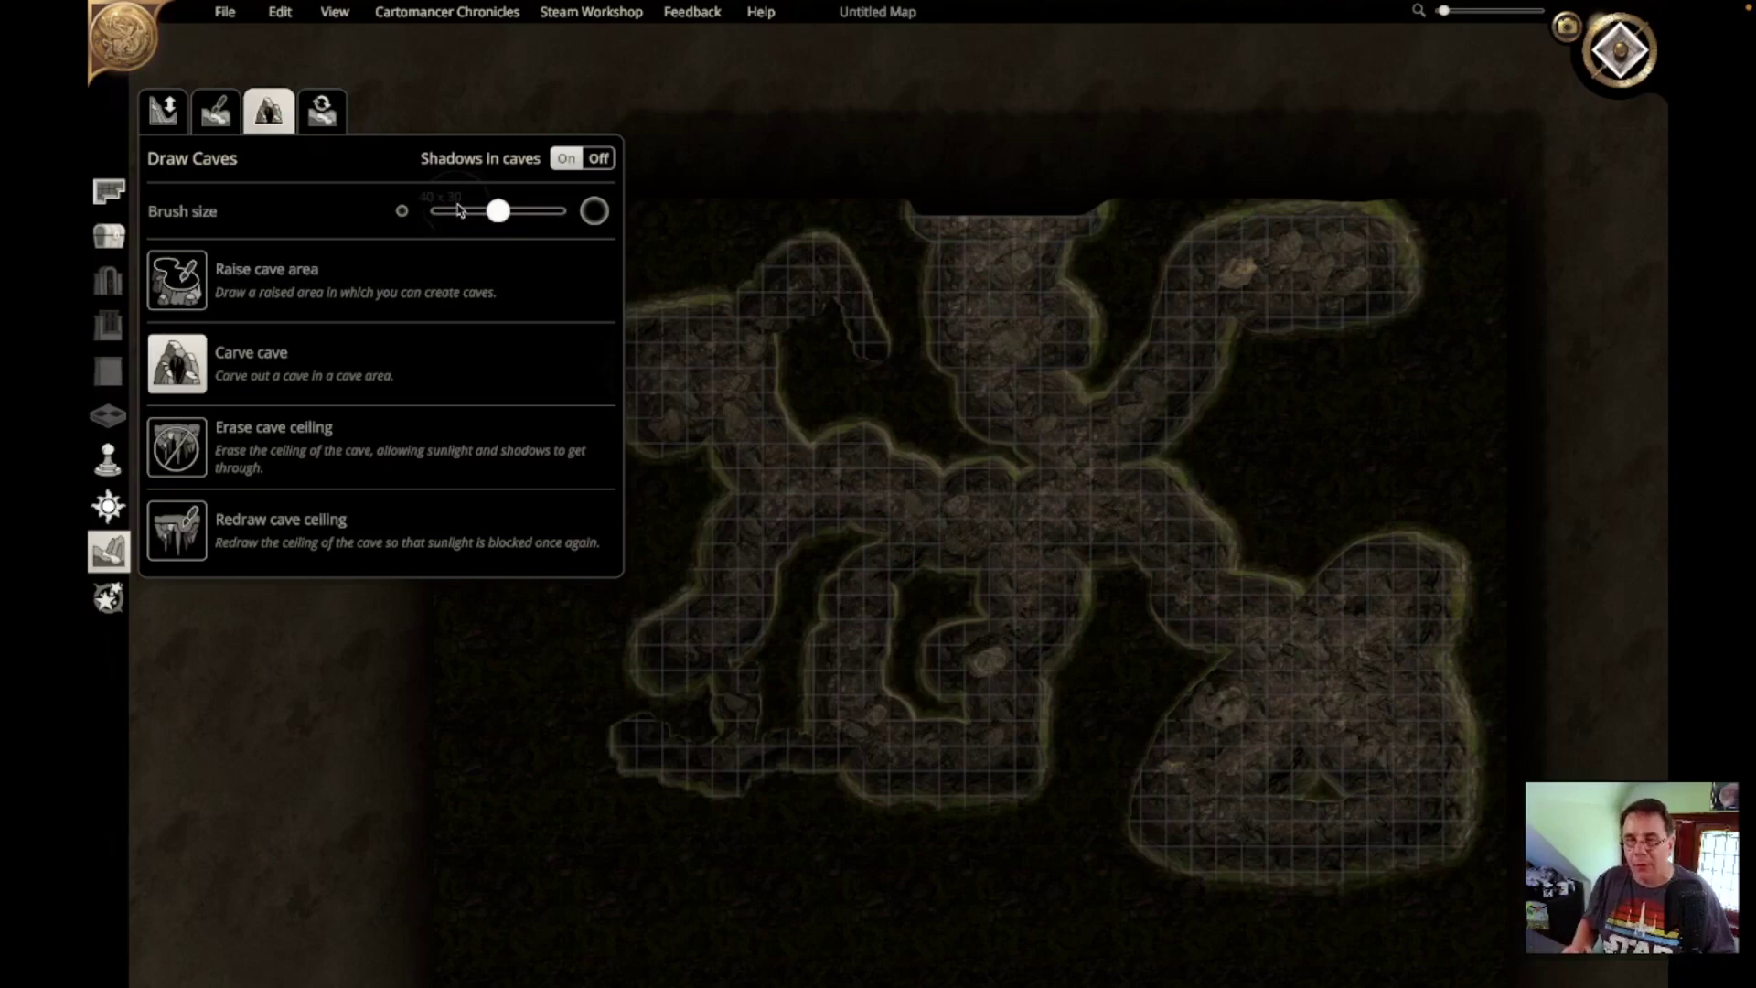
pyautogui.click(169, 114)
pyautogui.click(218, 114)
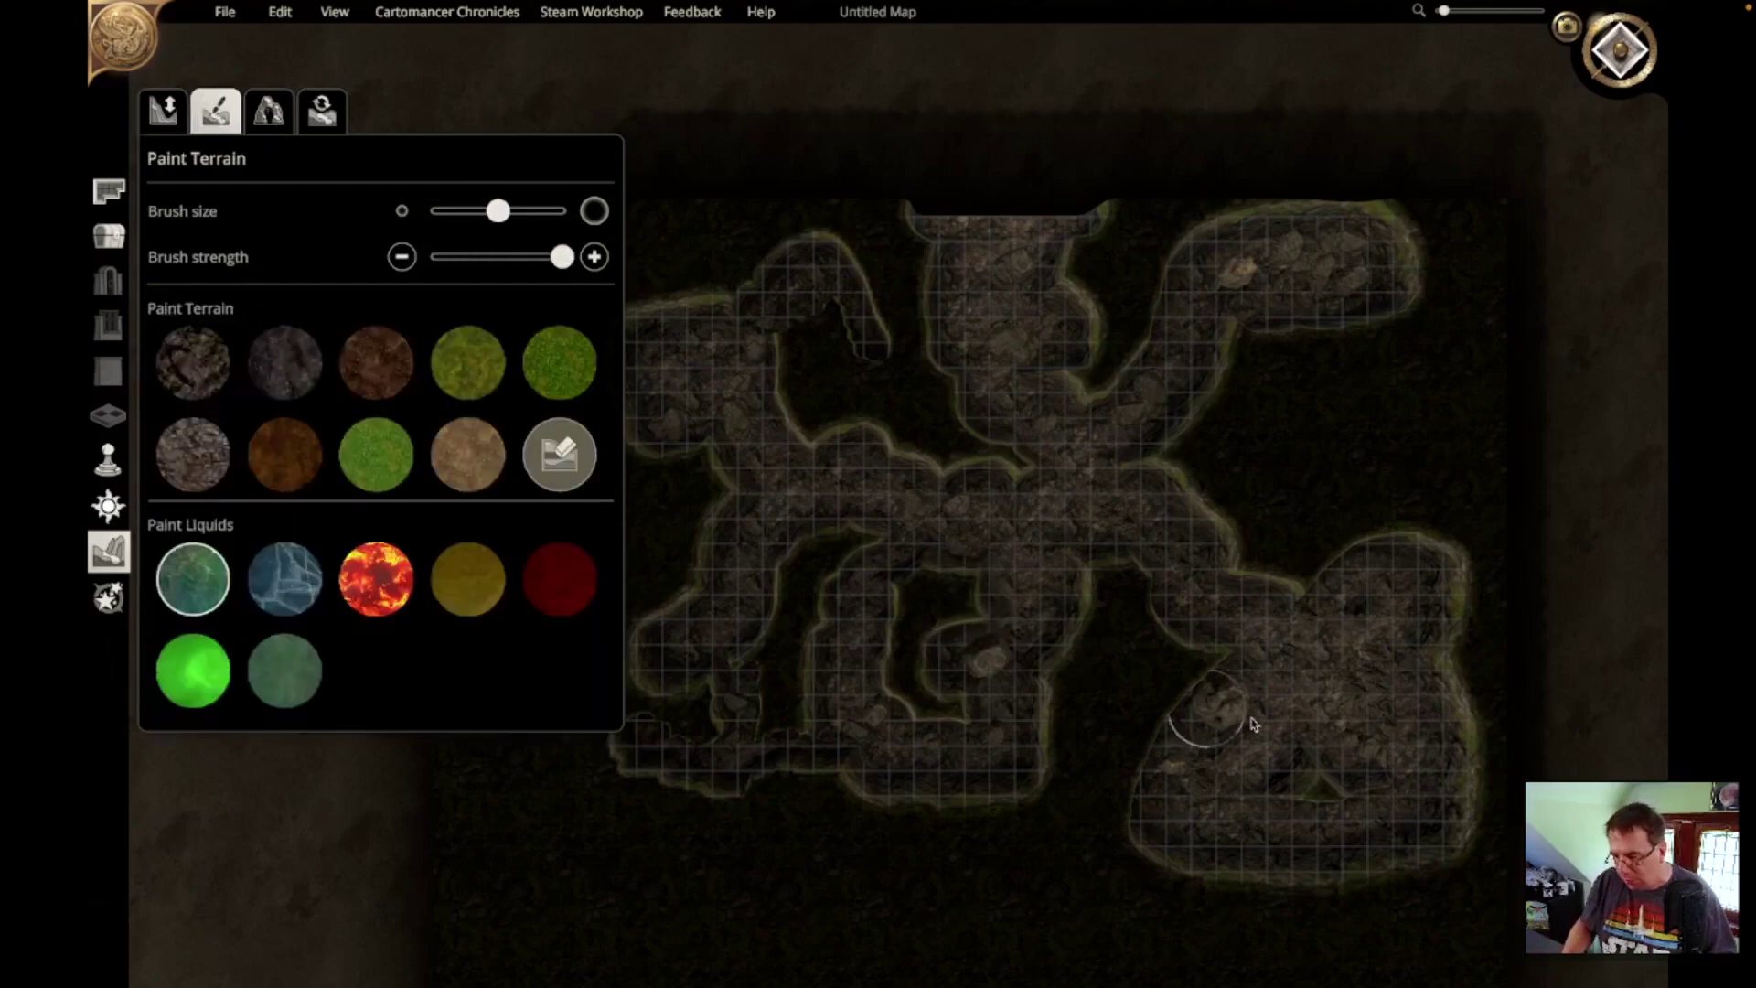
pyautogui.moveTo(1364, 783)
pyautogui.mouseDown()
pyautogui.moveTo(1398, 810)
pyautogui.moveTo(1337, 798)
pyautogui.moveTo(1356, 717)
pyautogui.moveTo(1369, 737)
pyautogui.moveTo(1337, 772)
pyautogui.moveTo(1315, 785)
pyautogui.moveTo(1305, 765)
pyautogui.mouseUp()
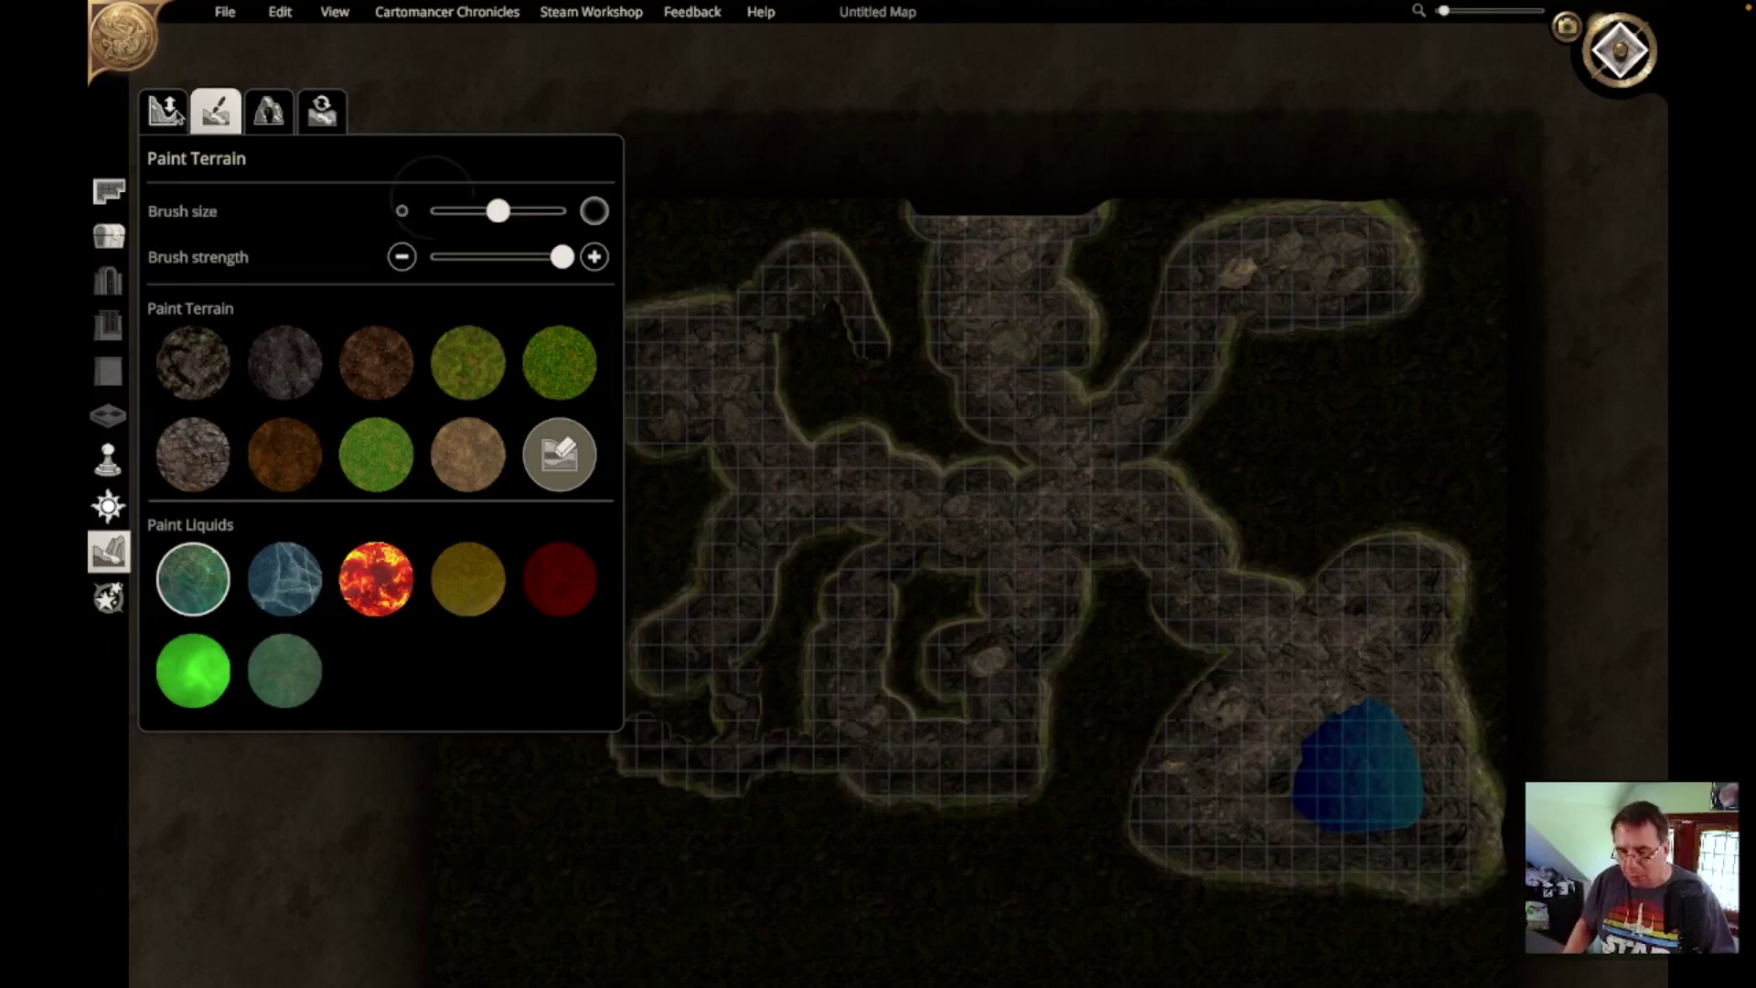
# Step: Lower the terrain just north of the pool to extend the water in that direction
pyautogui.click(166, 111)
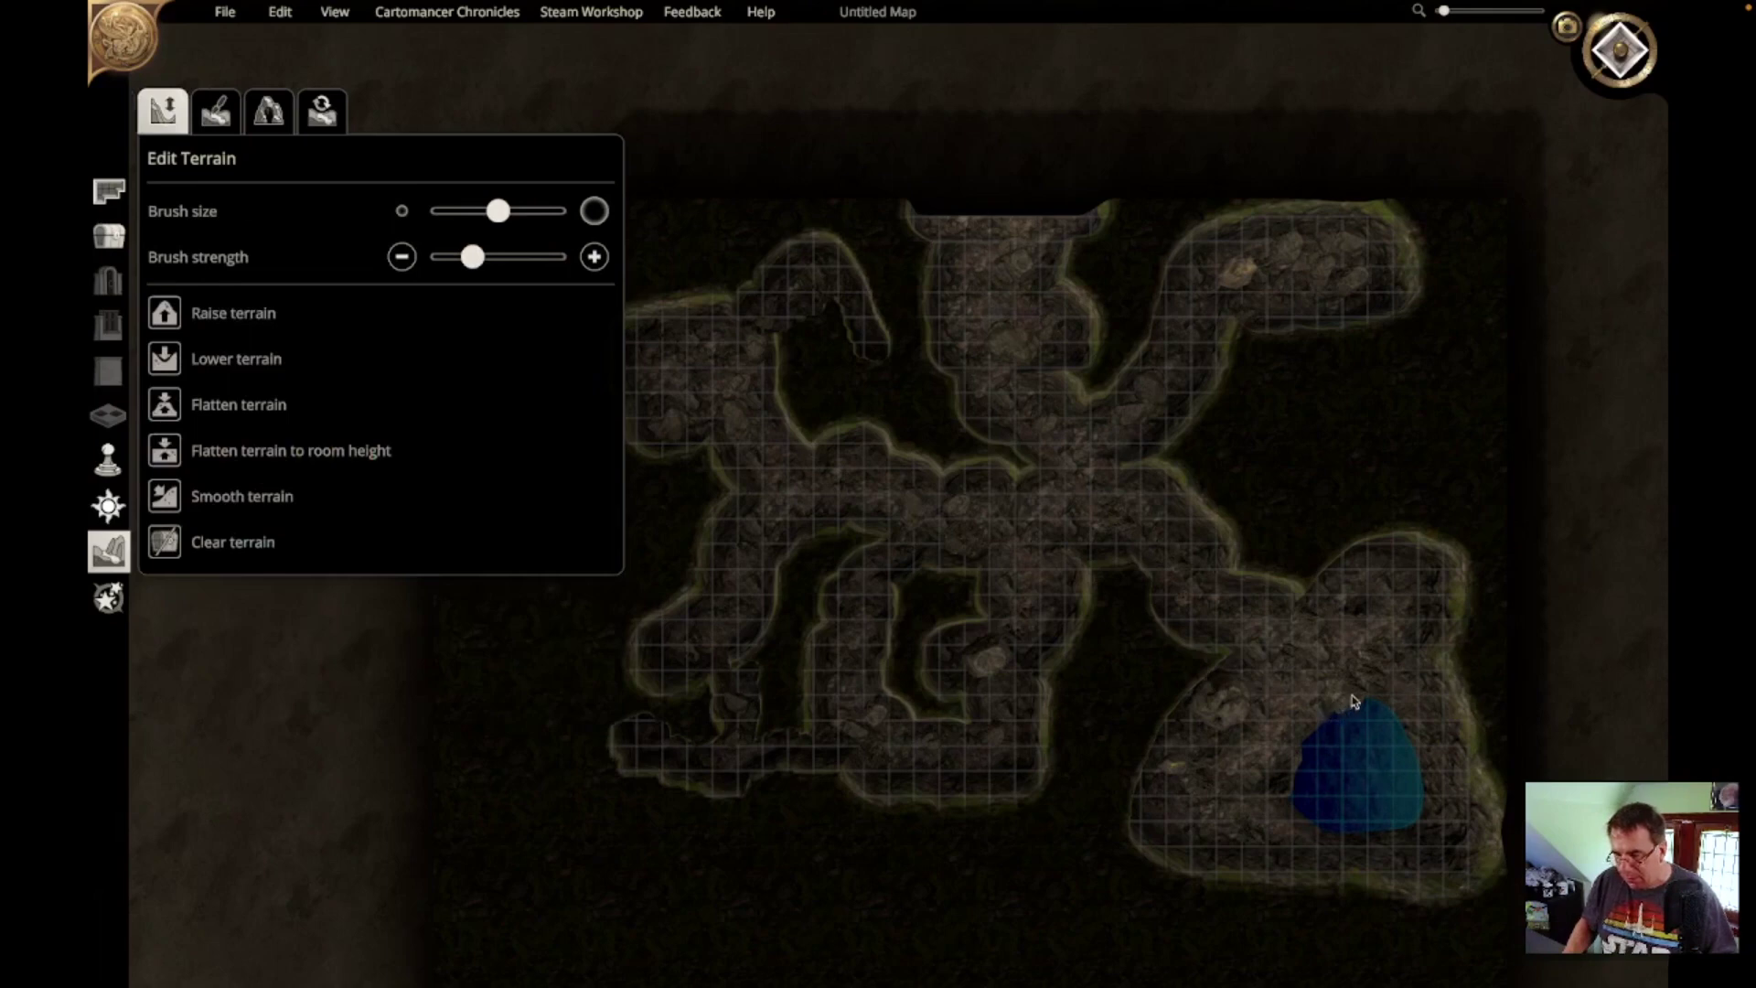
pyautogui.click(200, 359)
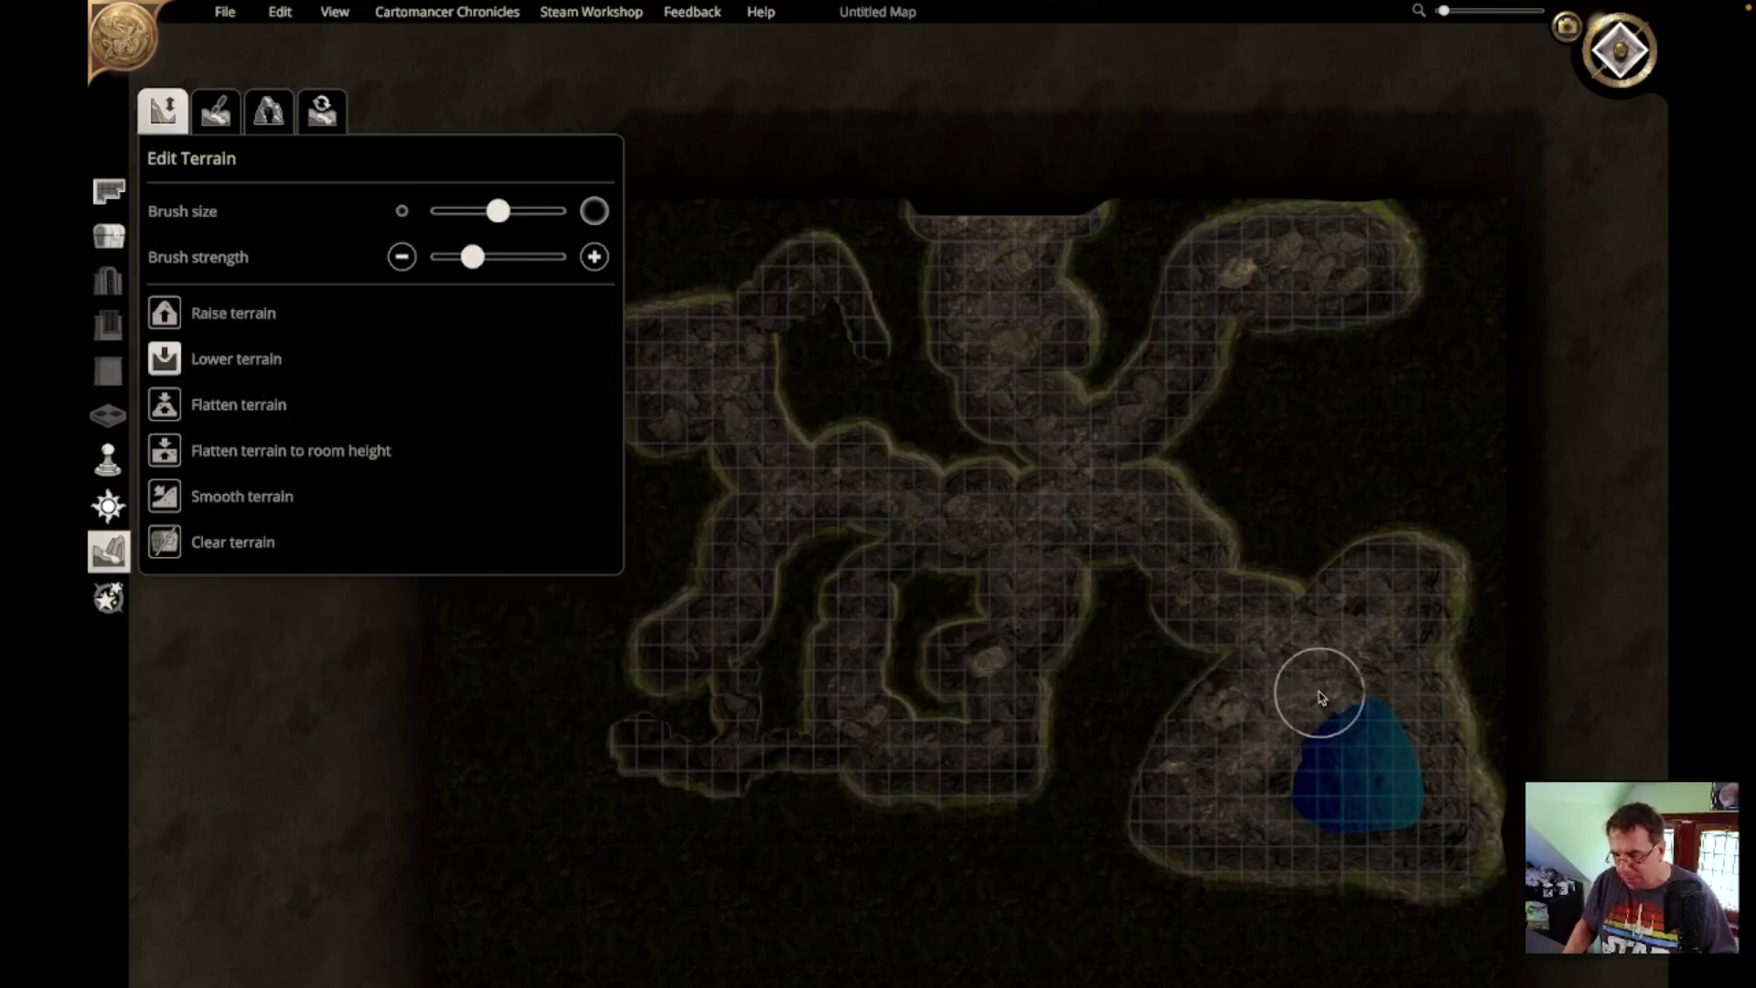
pyautogui.moveTo(1320, 697)
pyautogui.mouseDown()
pyautogui.moveTo(1344, 705)
pyautogui.moveTo(1322, 690)
pyautogui.mouseUp()
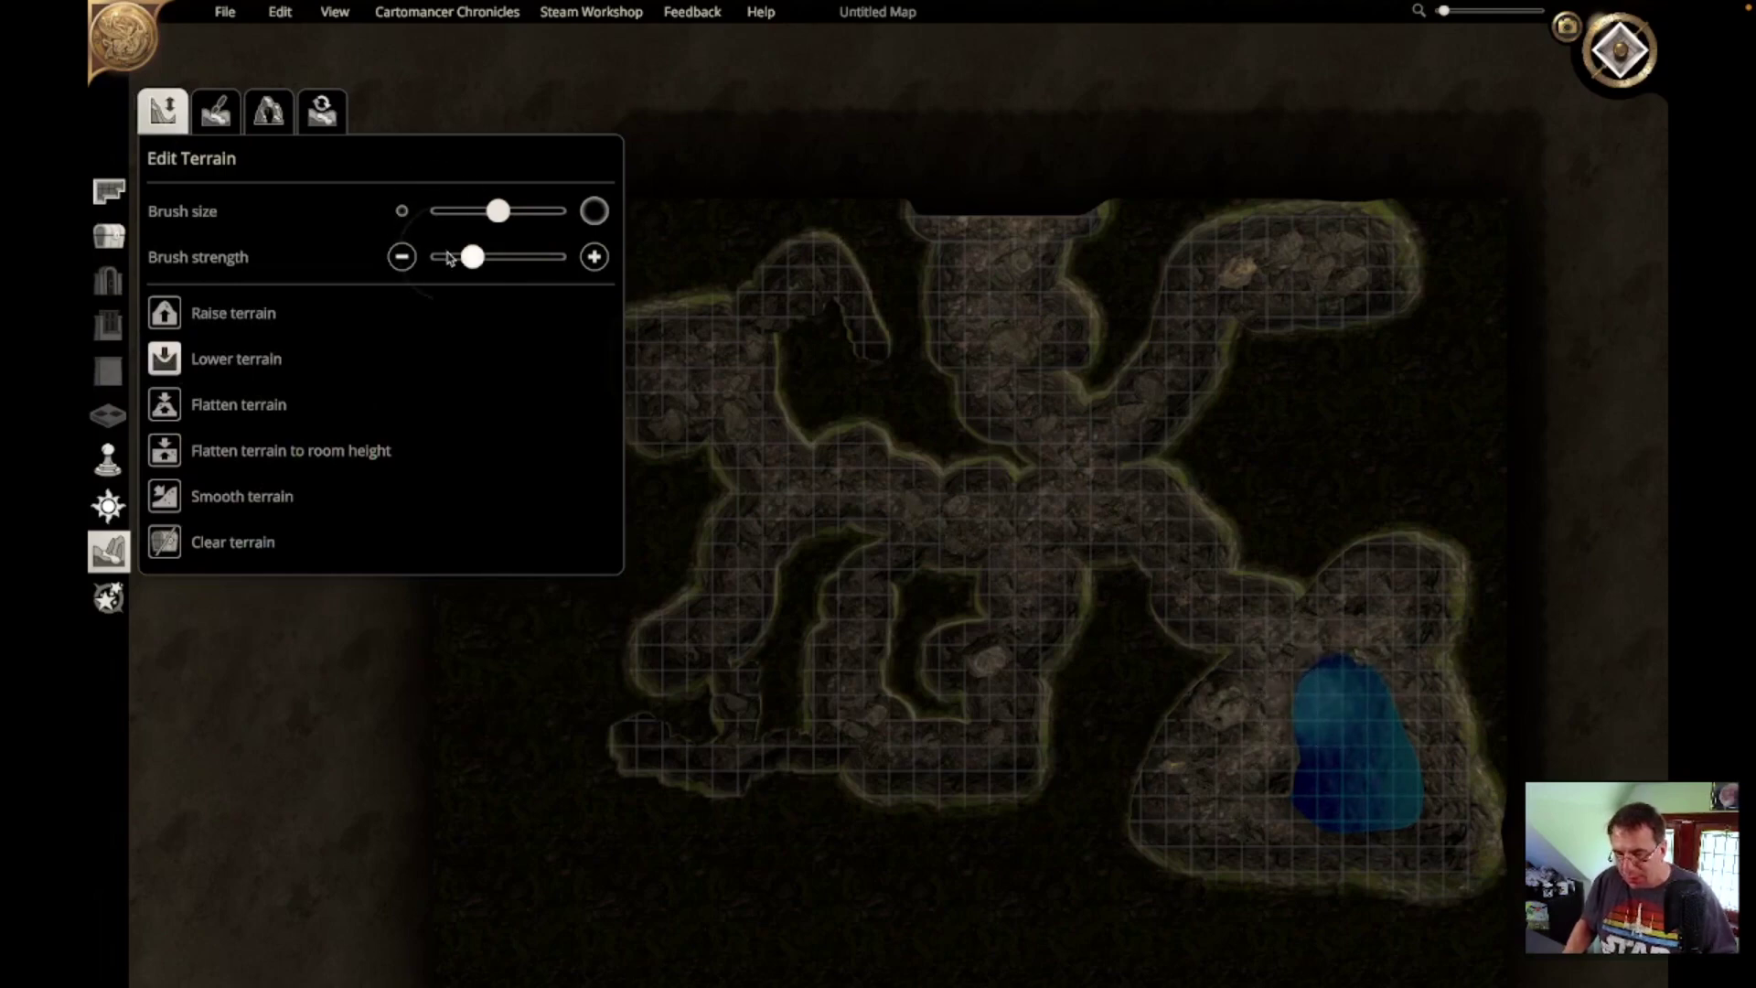
# Step: Lower the terrain along the pool's west side with a smaller brush to widen the water and make its shoreline irregular
pyautogui.moveTo(501, 212); pyautogui.dragTo(466, 213)
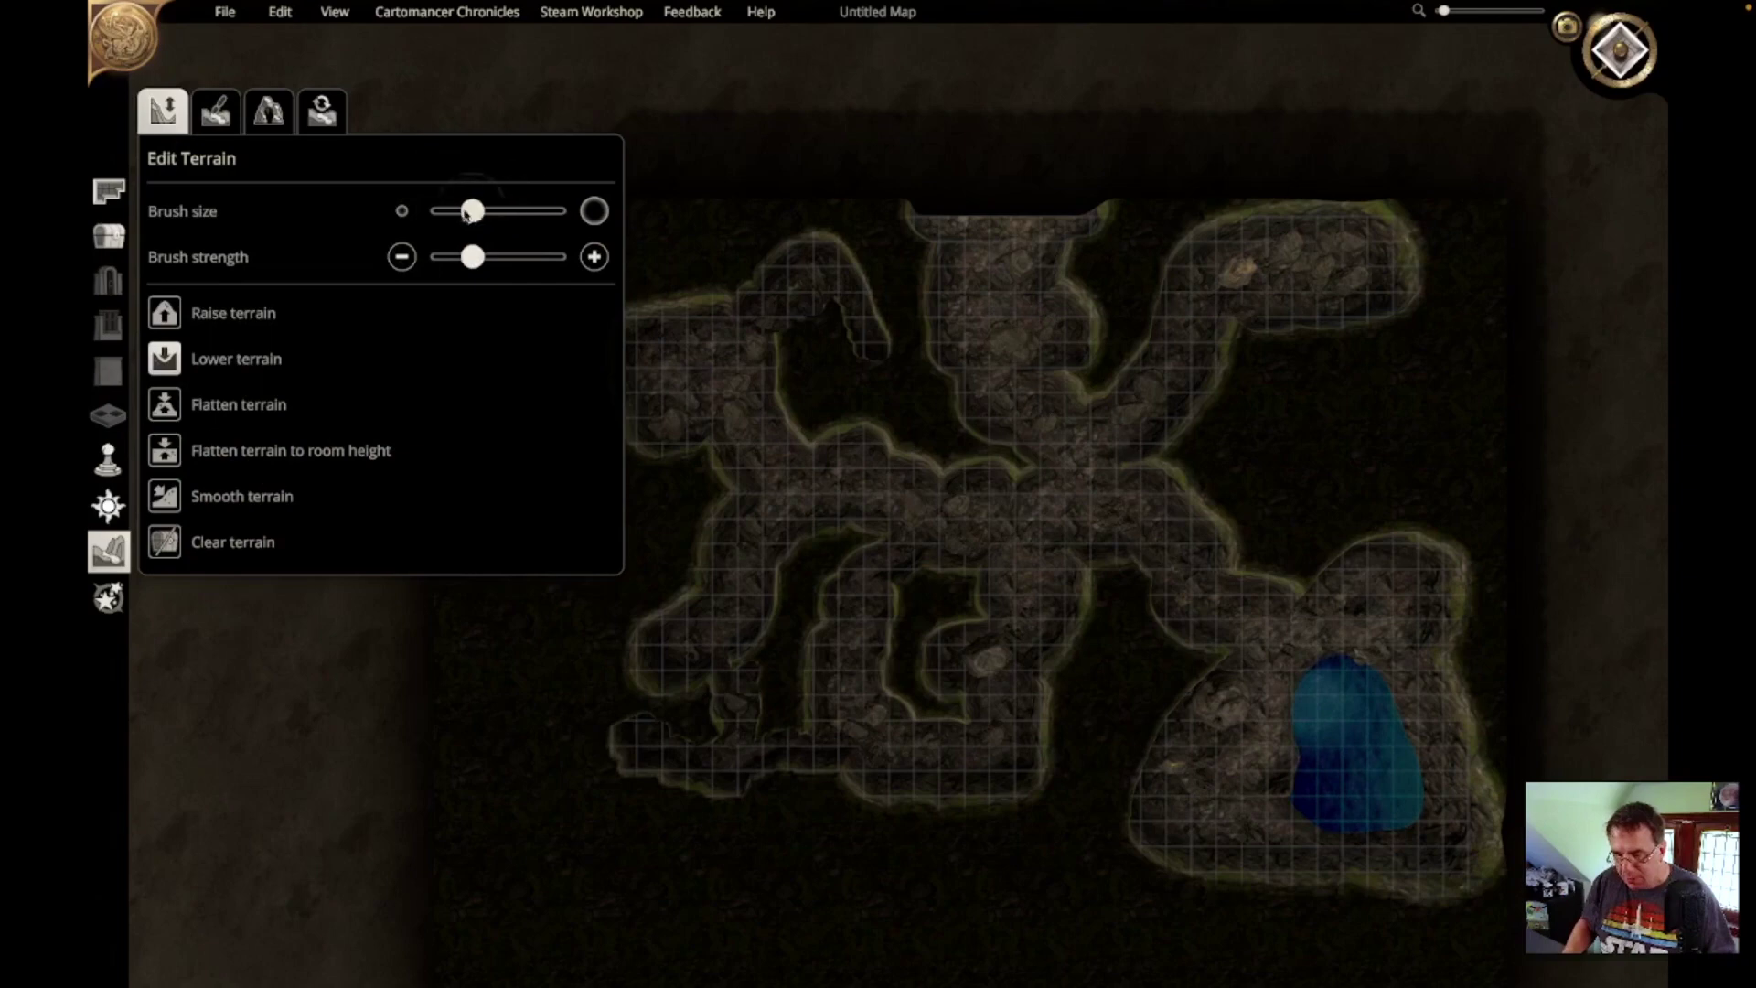
pyautogui.scroll(4, 1313, 695)
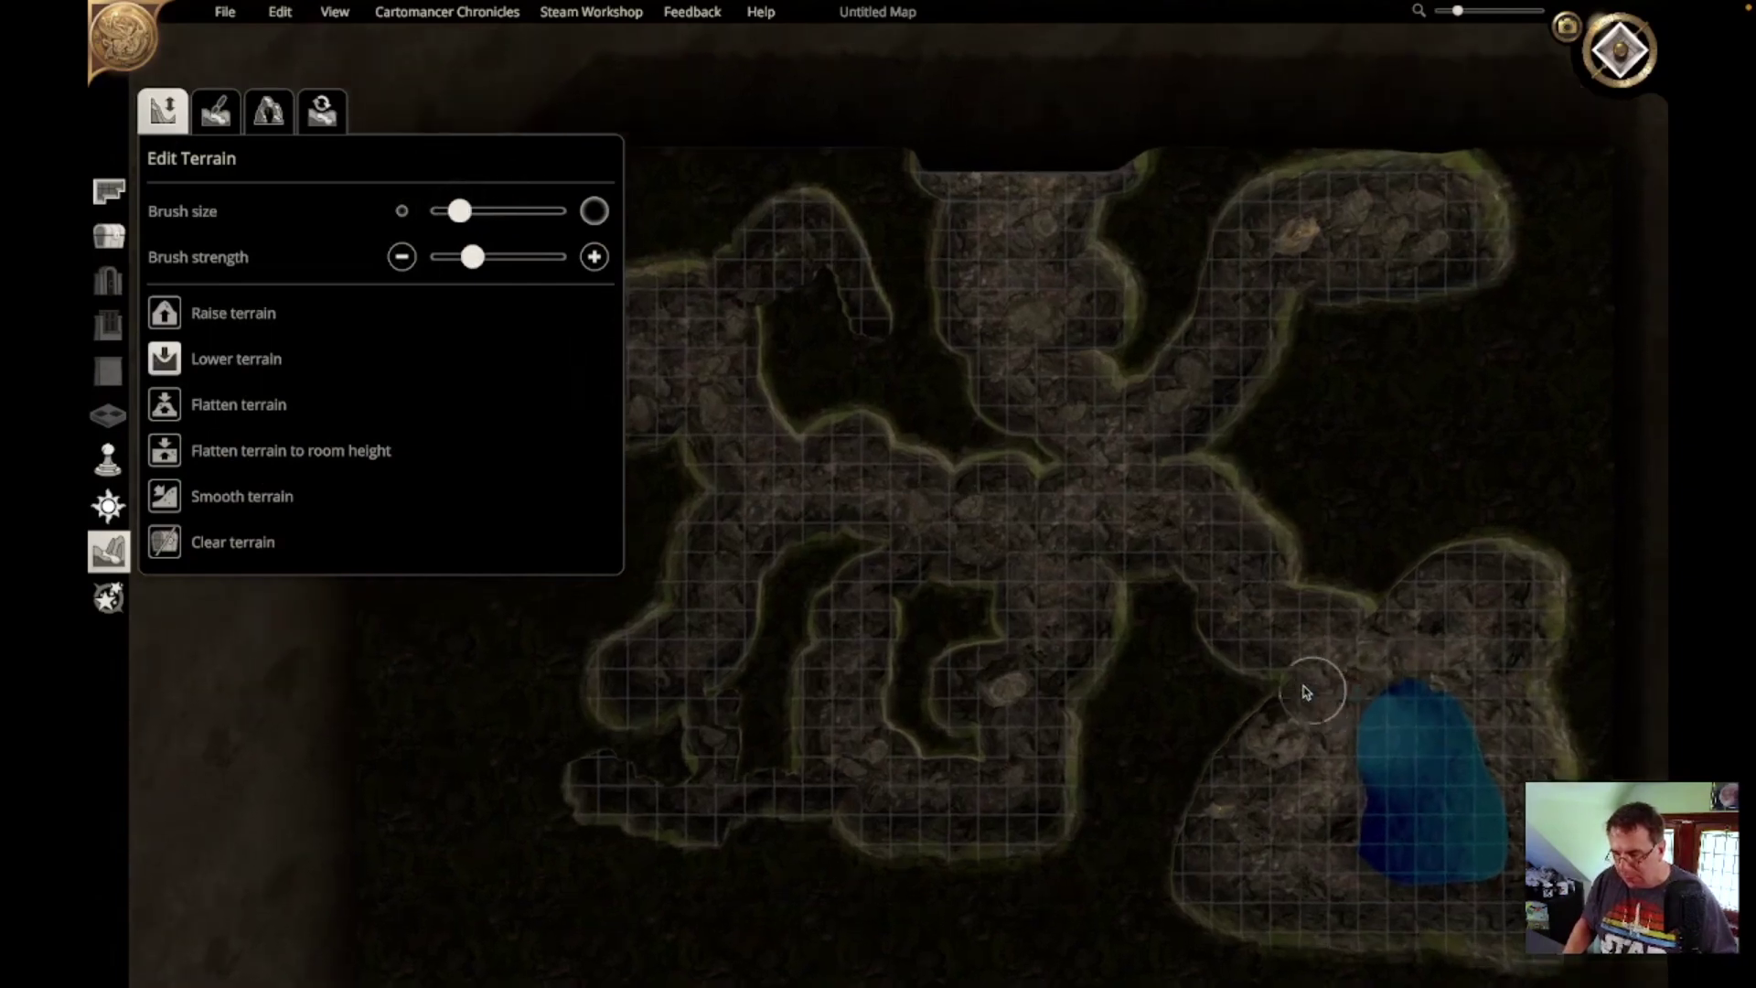
pyautogui.scroll(1, 1313, 703)
pyautogui.moveTo(1354, 718); pyautogui.dragTo(828, 457, button='right')
pyautogui.scroll(3, 972, 486)
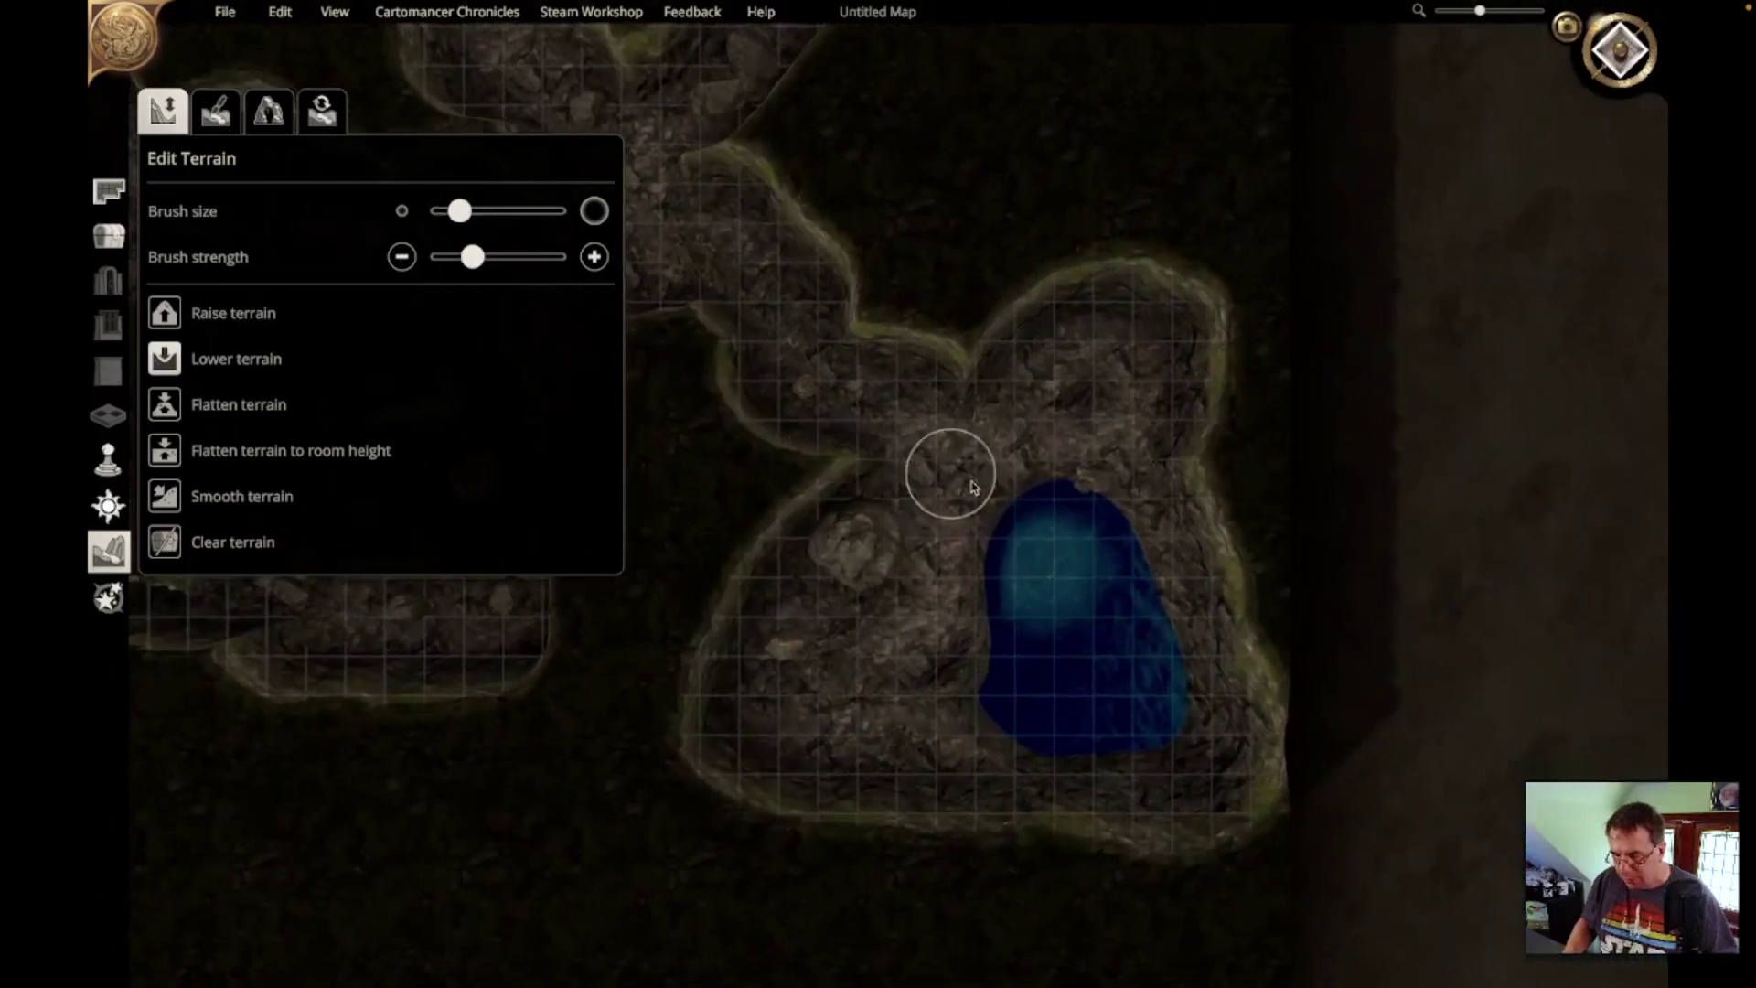
pyautogui.scroll(4, 1039, 502)
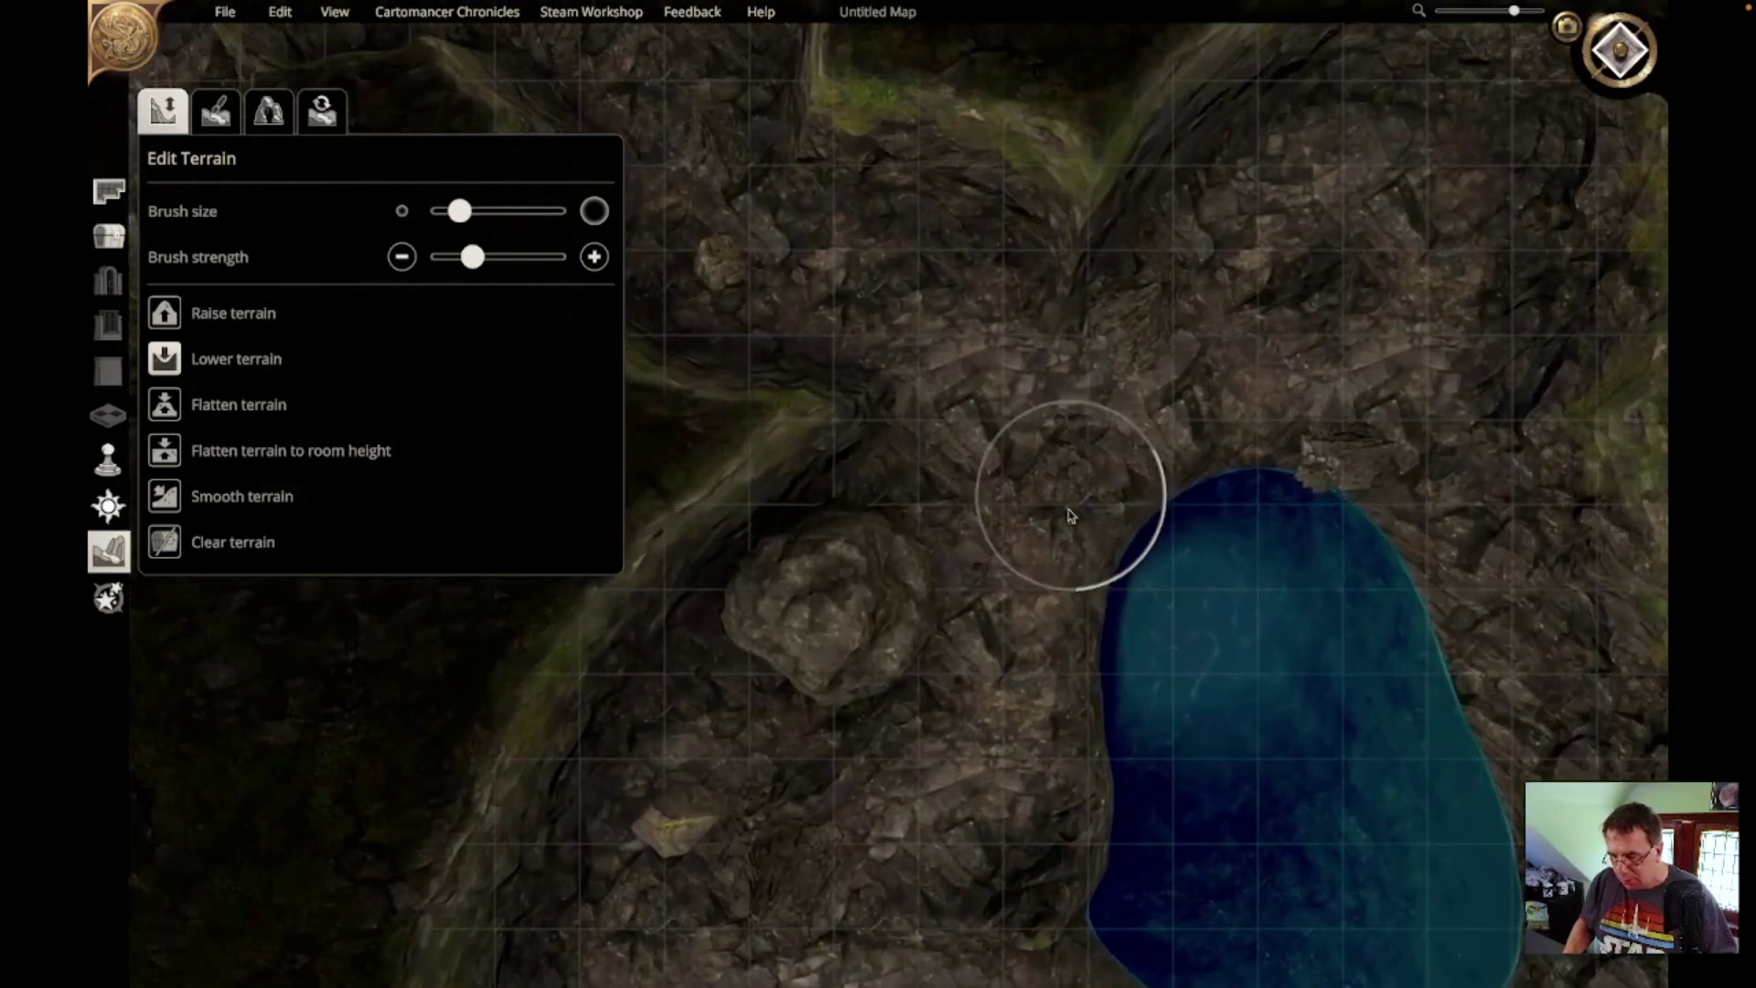
pyautogui.moveTo(1036, 643)
pyautogui.mouseDown()
pyautogui.moveTo(1007, 770)
pyautogui.moveTo(1149, 561)
pyautogui.moveTo(1177, 479)
pyautogui.moveTo(1101, 611)
pyautogui.moveTo(1066, 752)
pyautogui.moveTo(1027, 810)
pyautogui.moveTo(1053, 776)
pyautogui.mouseUp()
pyautogui.moveTo(1159, 715)
pyautogui.mouseDown(button='middle')
pyautogui.moveTo(1105, 631)
pyautogui.moveTo(1085, 639)
pyautogui.moveTo(1073, 550)
pyautogui.moveTo(988, 372)
pyautogui.moveTo(986, 283)
pyautogui.moveTo(1109, 290)
pyautogui.moveTo(1003, 281)
pyautogui.moveTo(1079, 573)
pyautogui.mouseUp(button='middle')
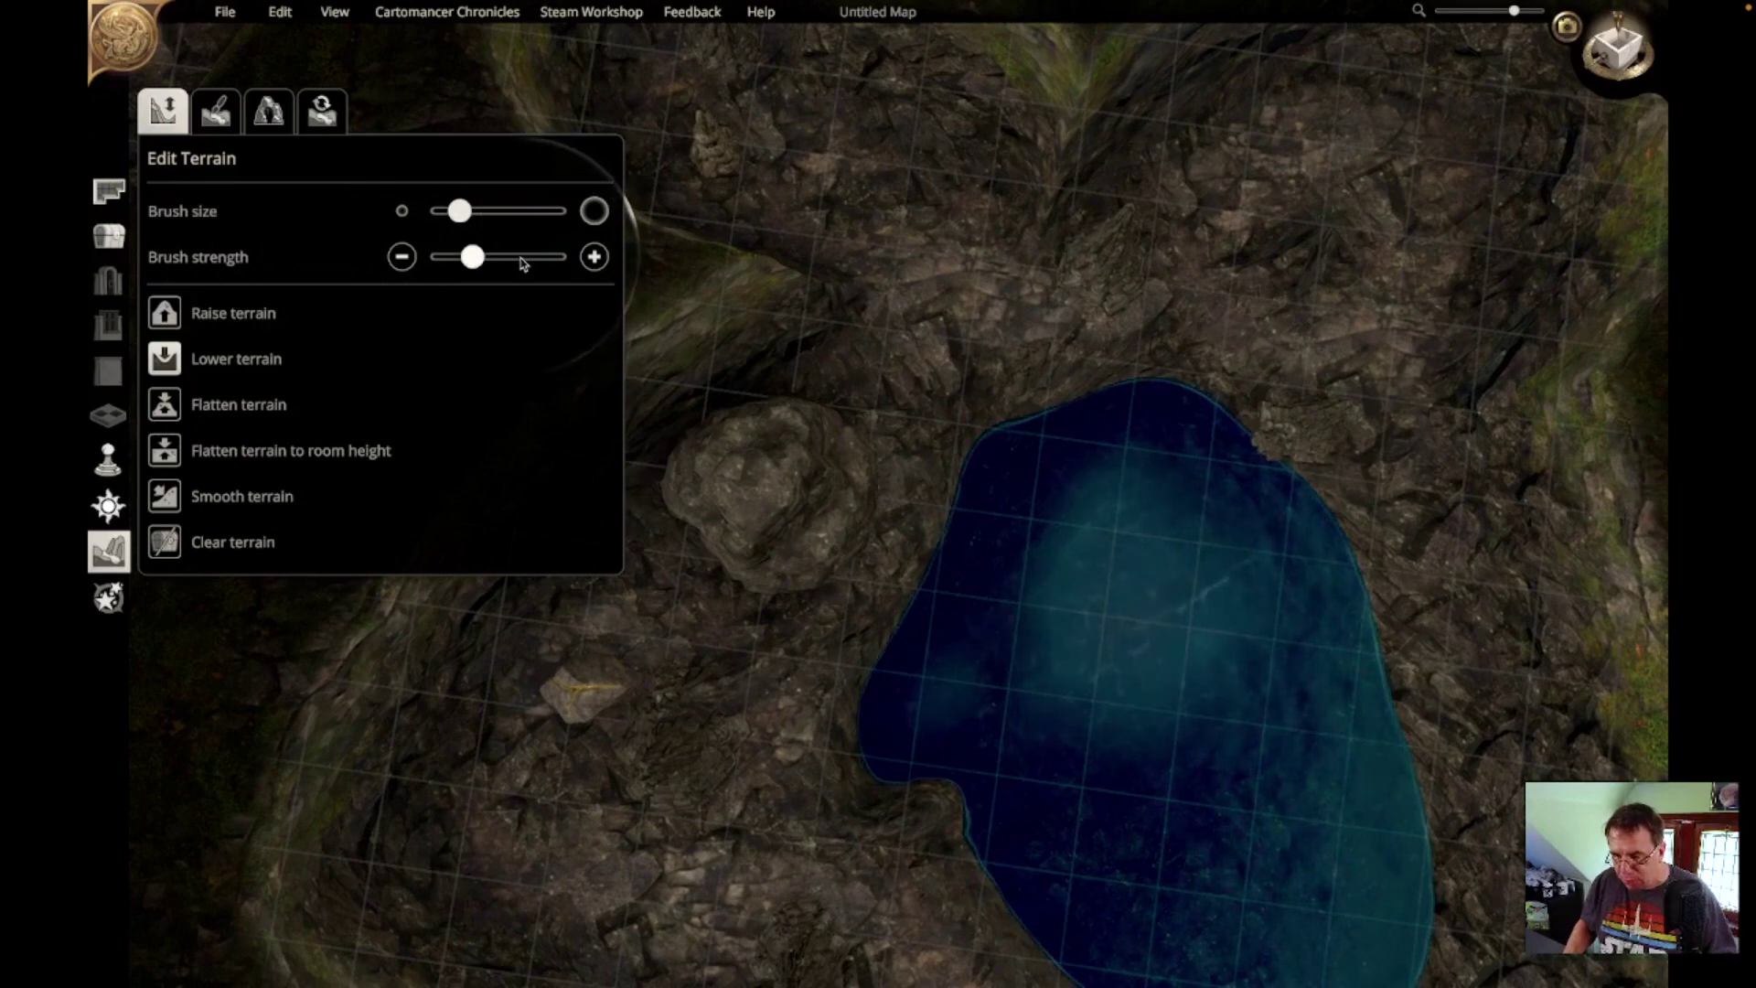
# Step: Raise the terrain along the pool's northern shore using the minimum brush strength to pull the waterline back
pyautogui.moveTo(469, 259); pyautogui.dragTo(445, 259)
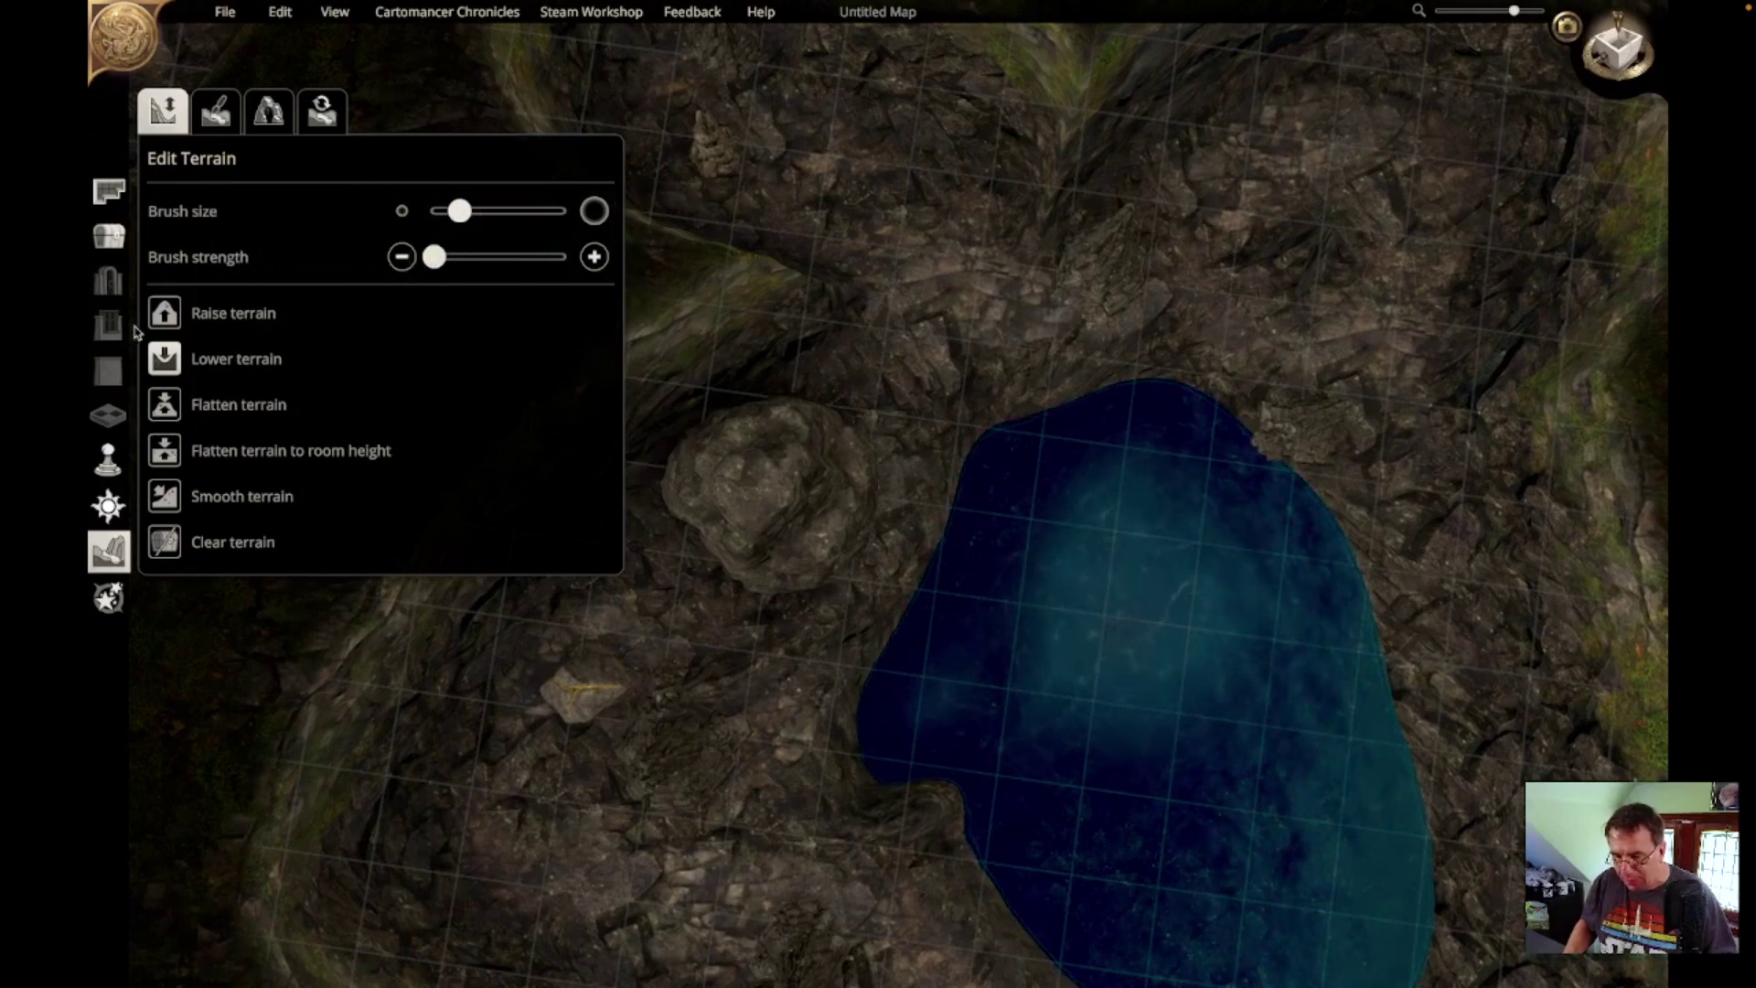
pyautogui.click(162, 316)
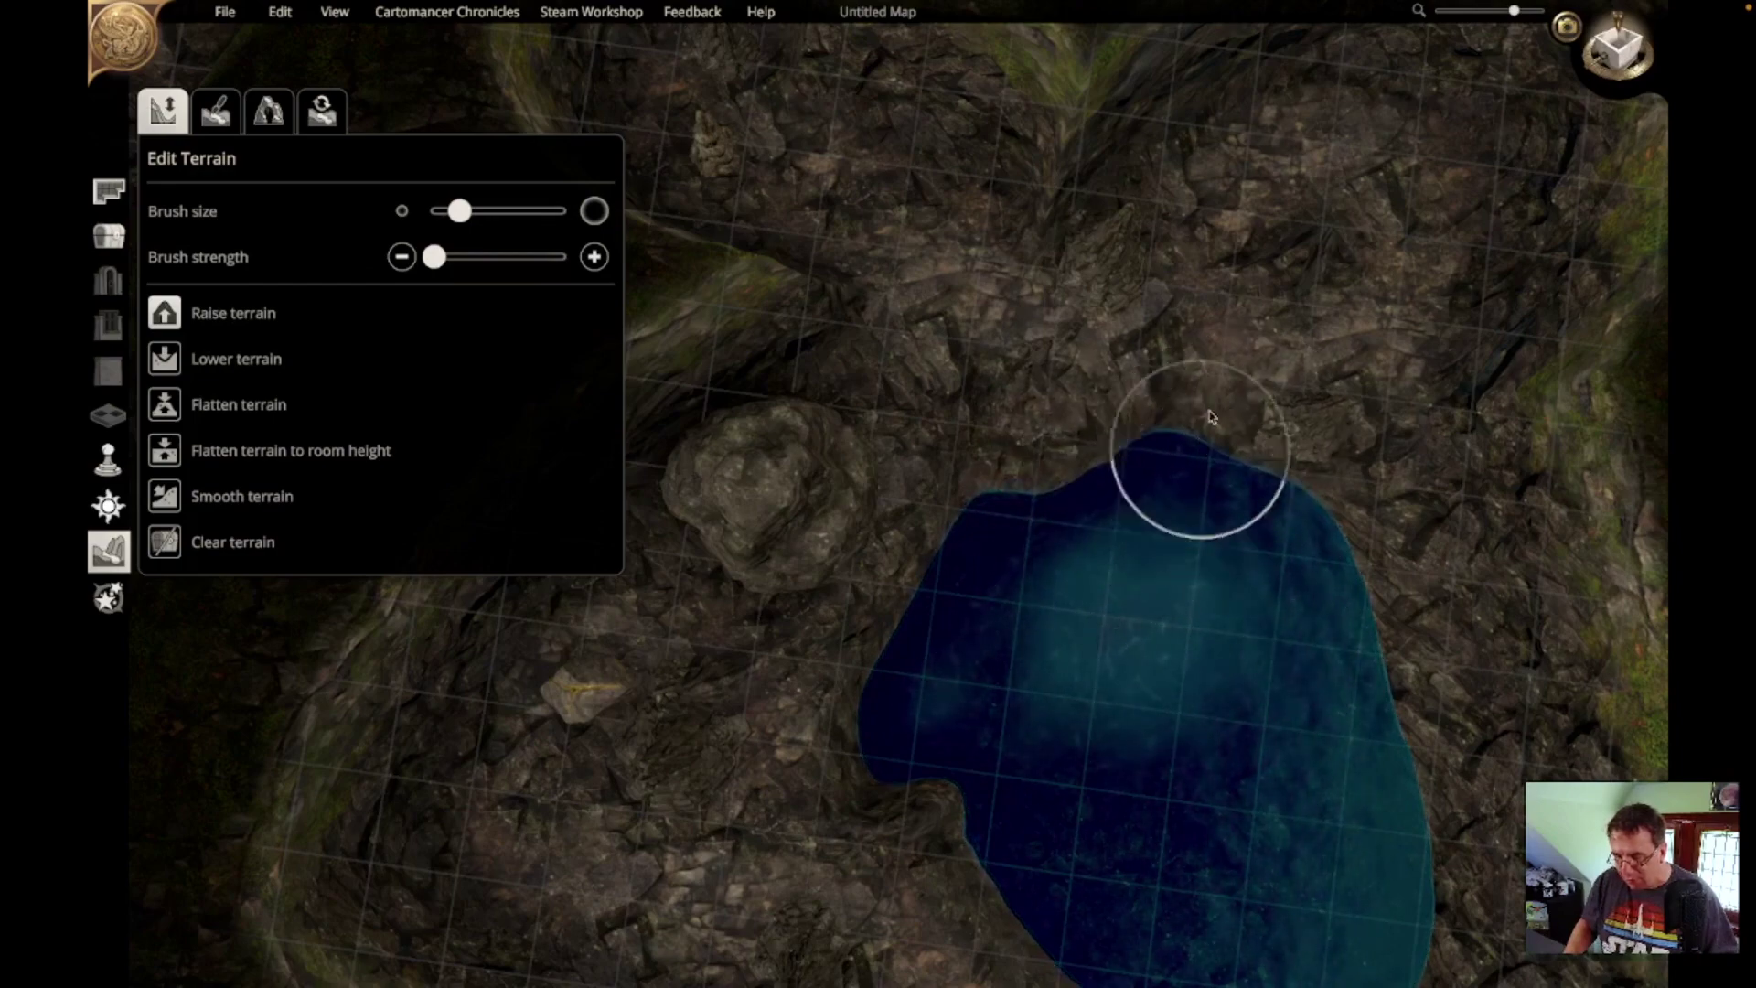
# Step: Flatten the terrain along the pool's eastern and southern shores with the smallest brush size to pull the water's edge inward
pyautogui.moveTo(1132, 464); pyautogui.dragTo(1201, 334, button='middle')
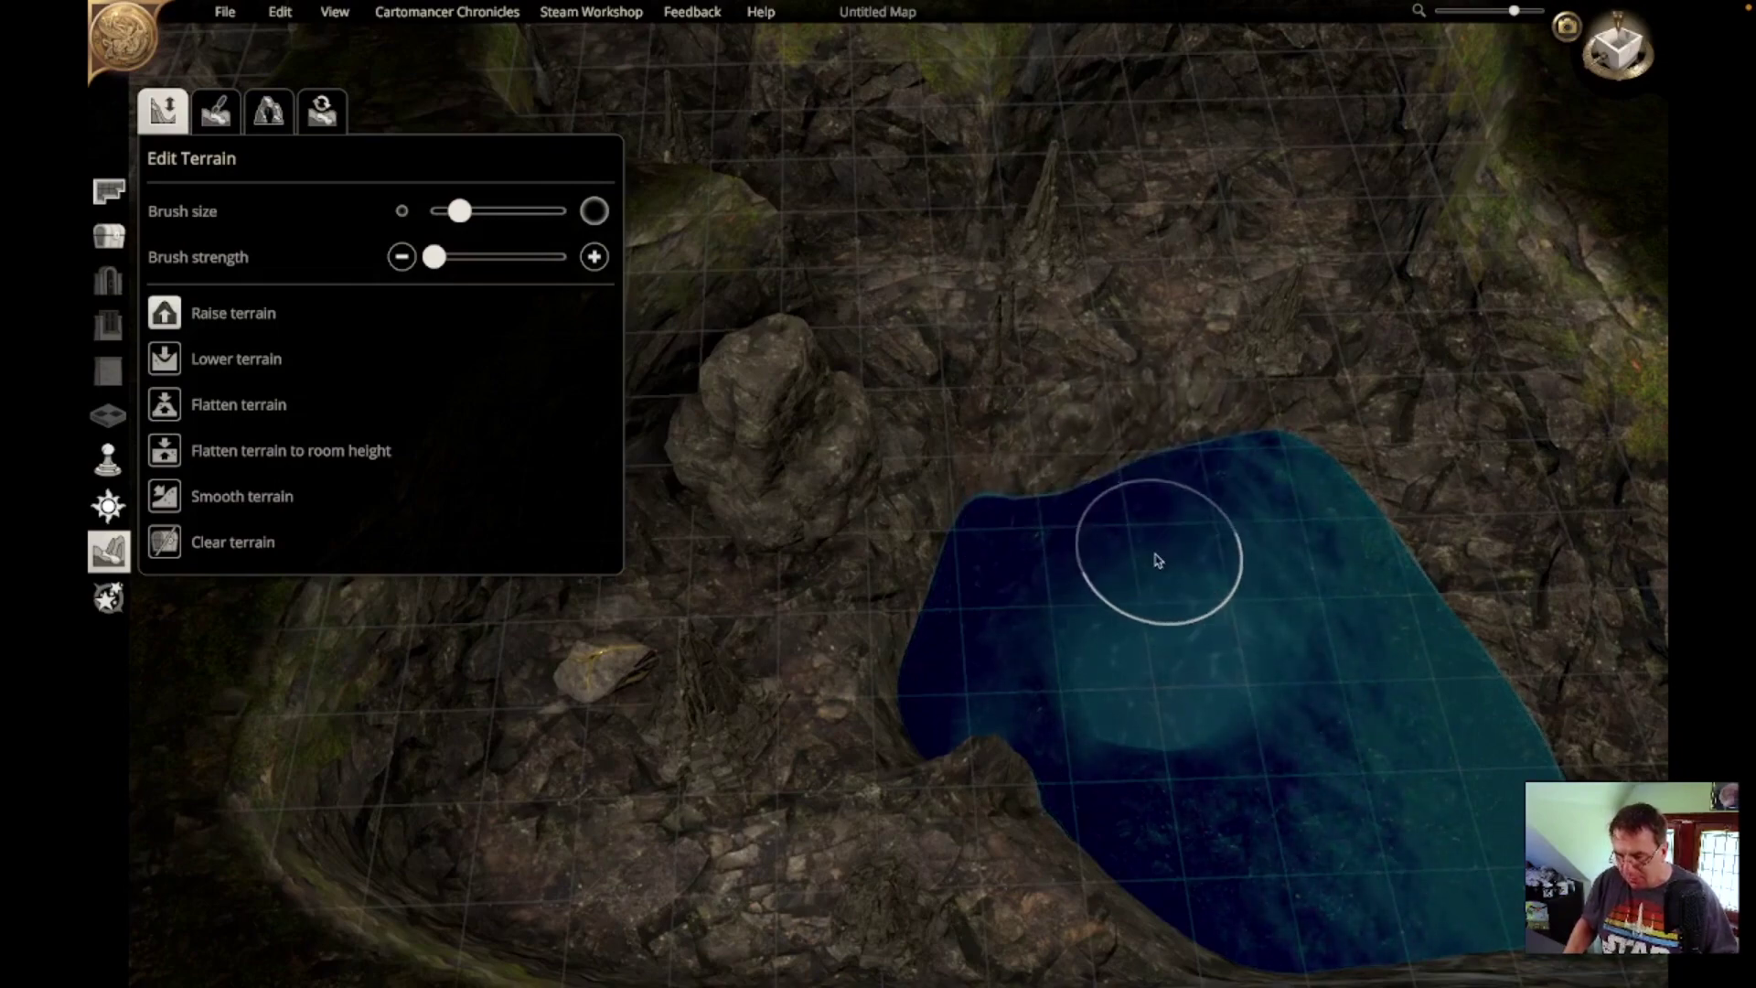
pyautogui.moveTo(1155, 590); pyautogui.dragTo(1025, 455, button='middle')
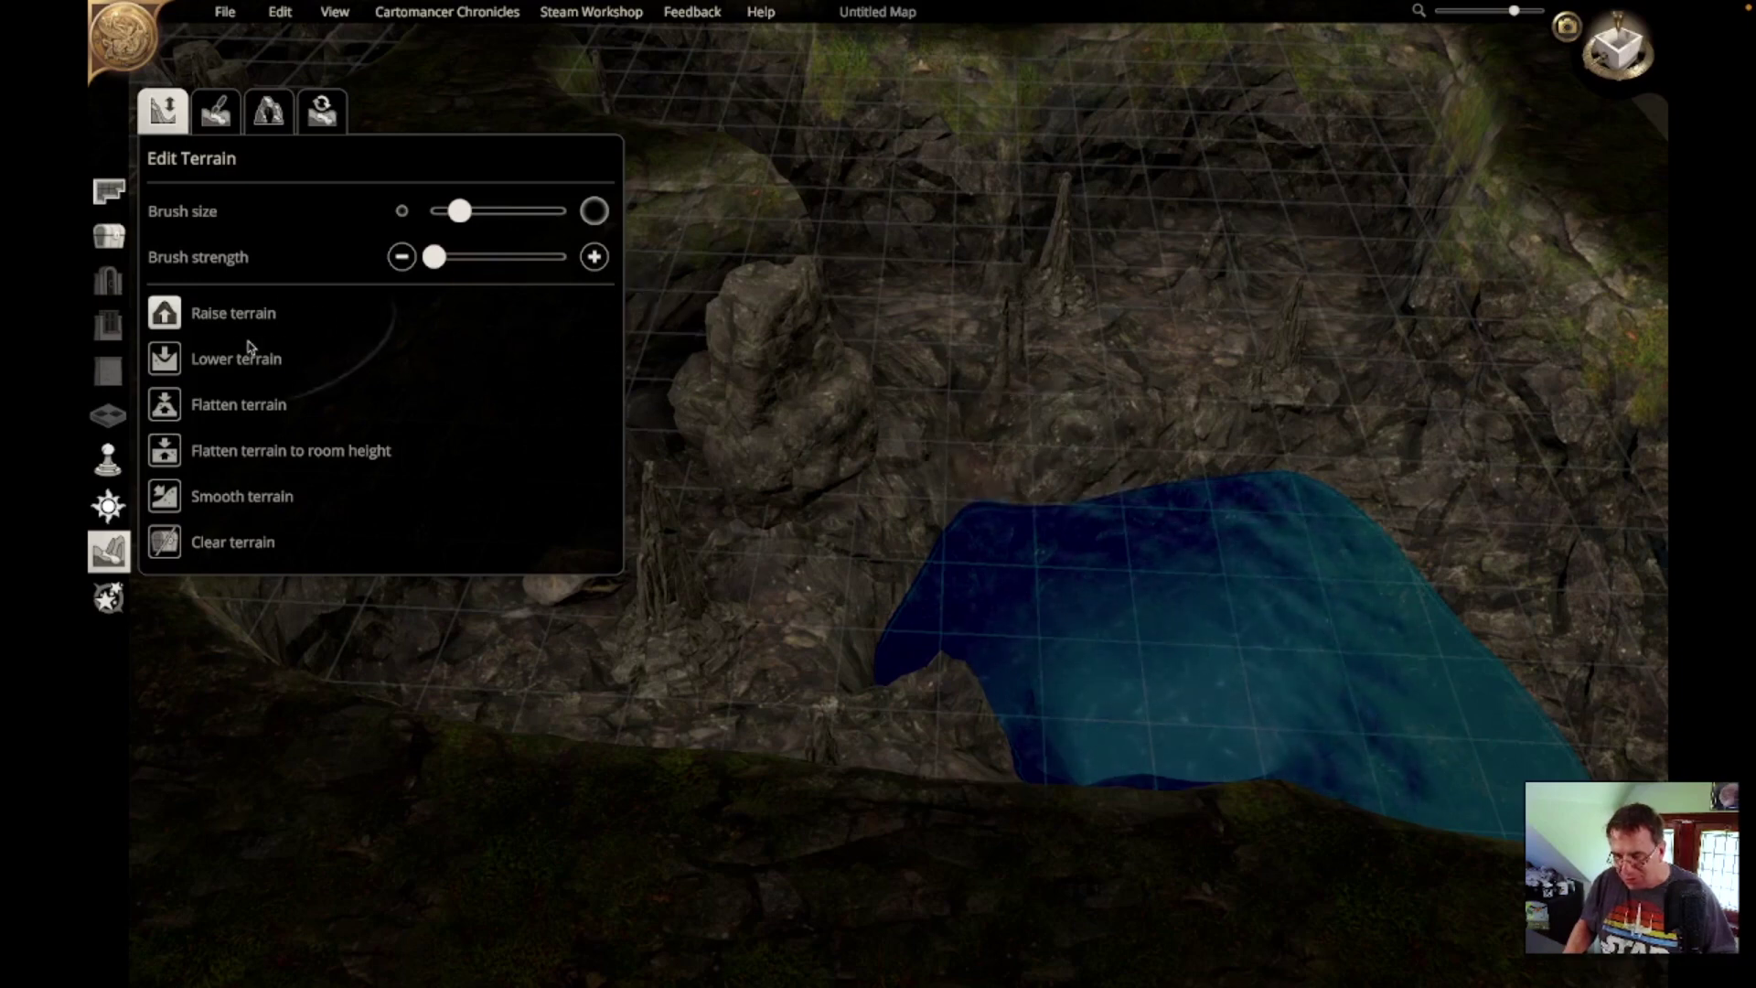
pyautogui.click(178, 359)
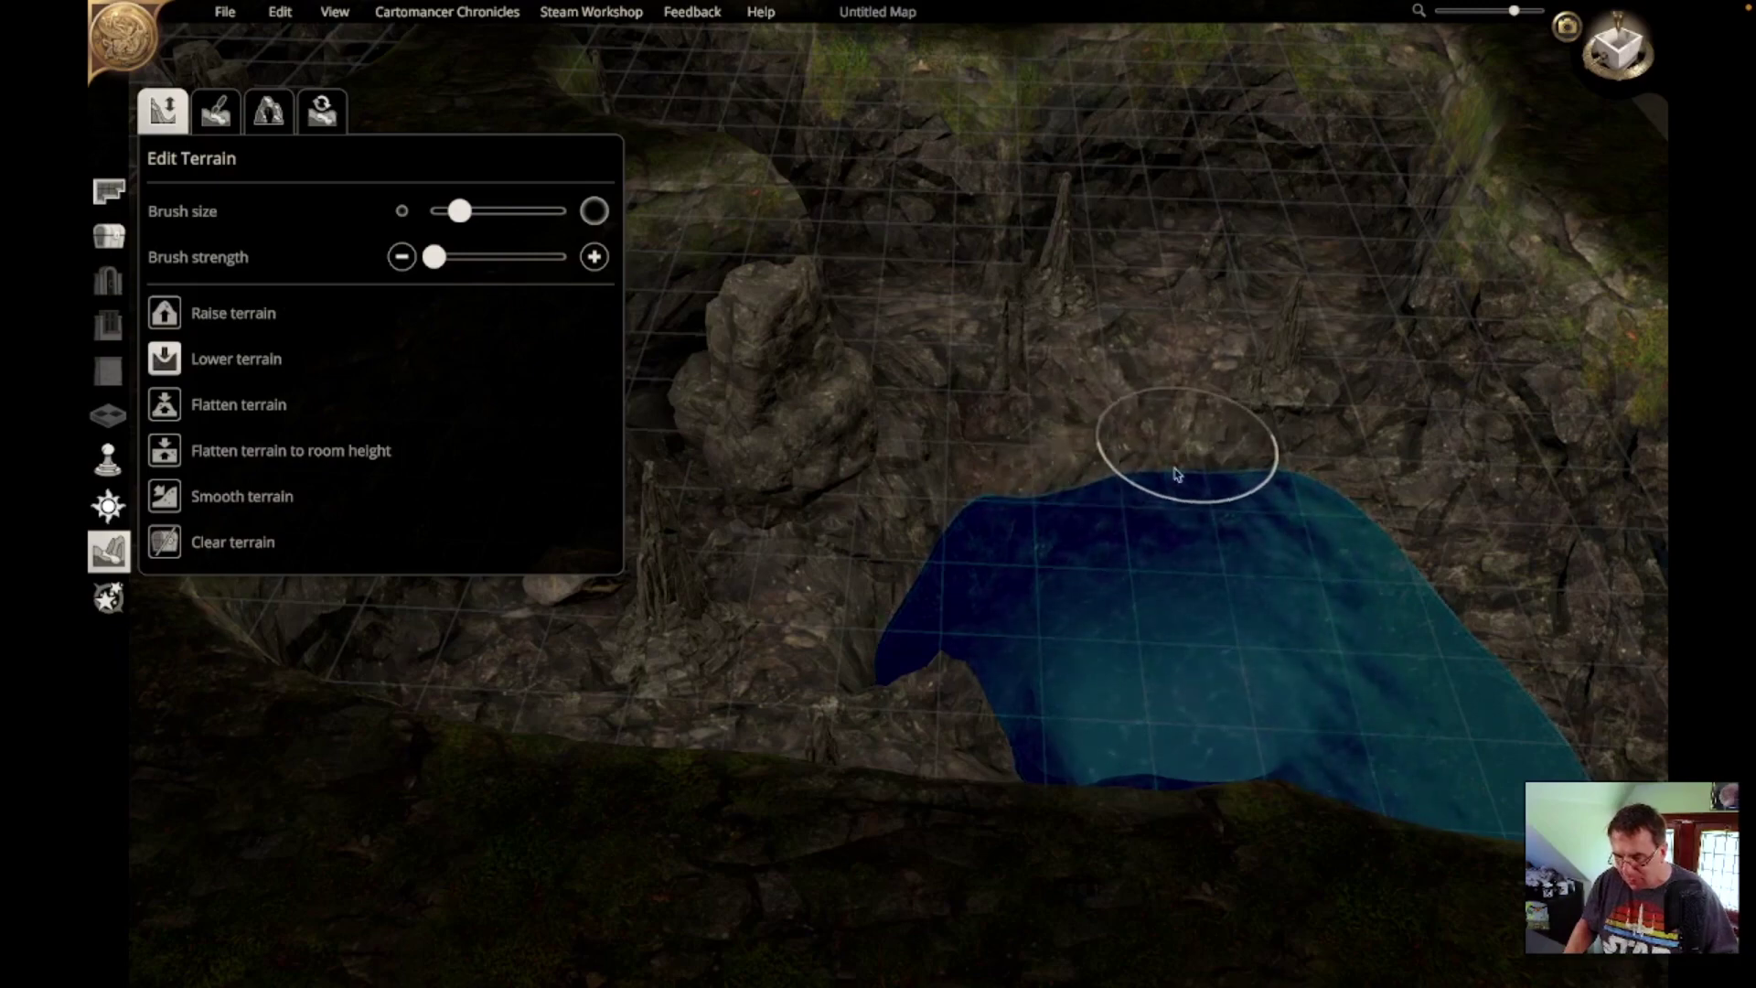
pyautogui.moveTo(1178, 475); pyautogui.dragTo(1250, 564, button='middle')
pyautogui.moveTo(1286, 537); pyautogui.dragTo(1120, 453, button='right')
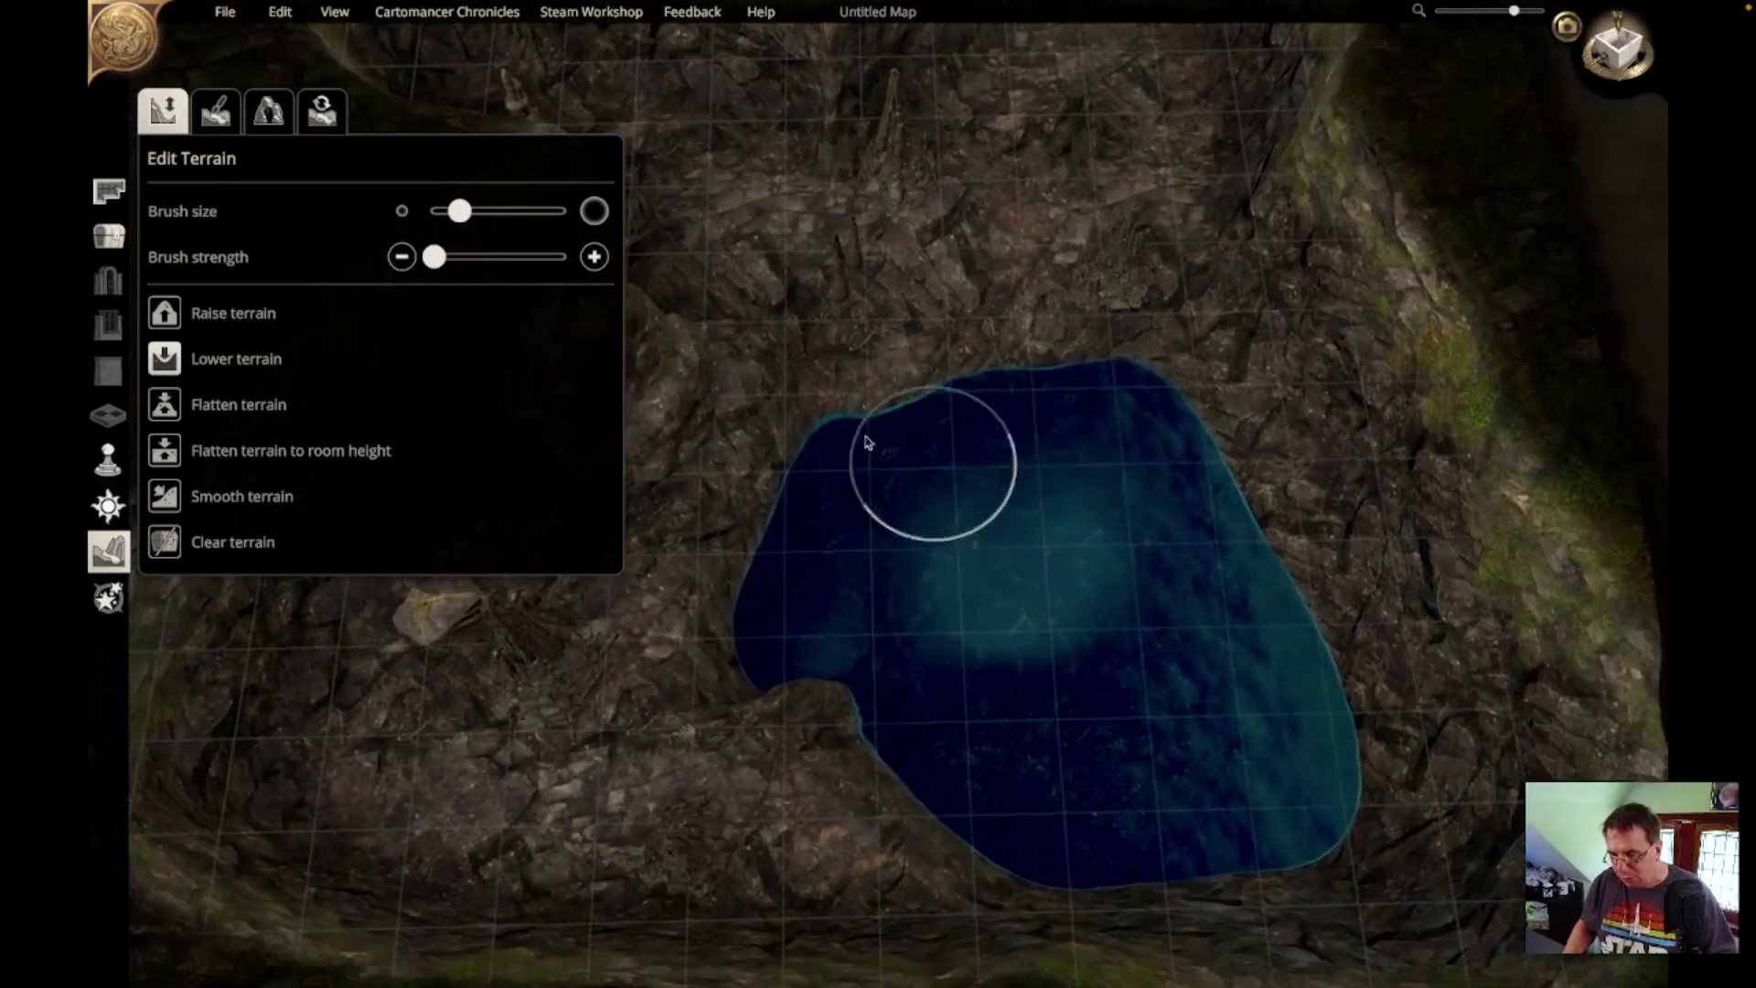
pyautogui.click(403, 212)
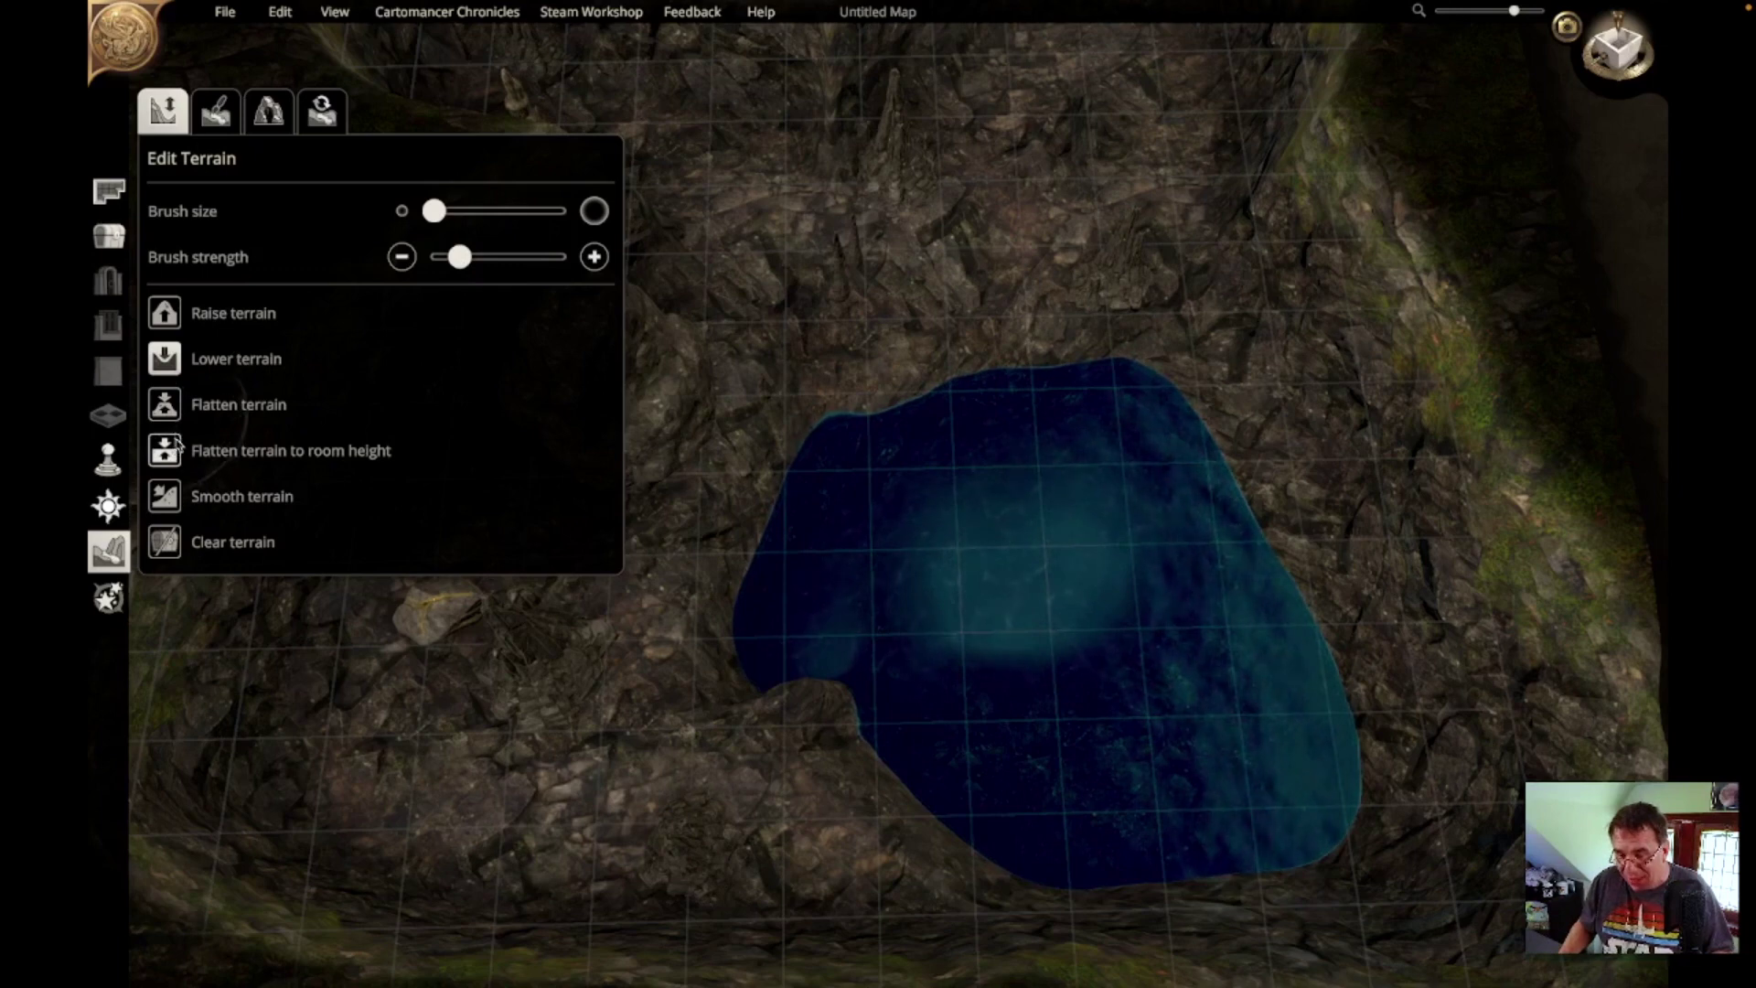
pyautogui.click(170, 413)
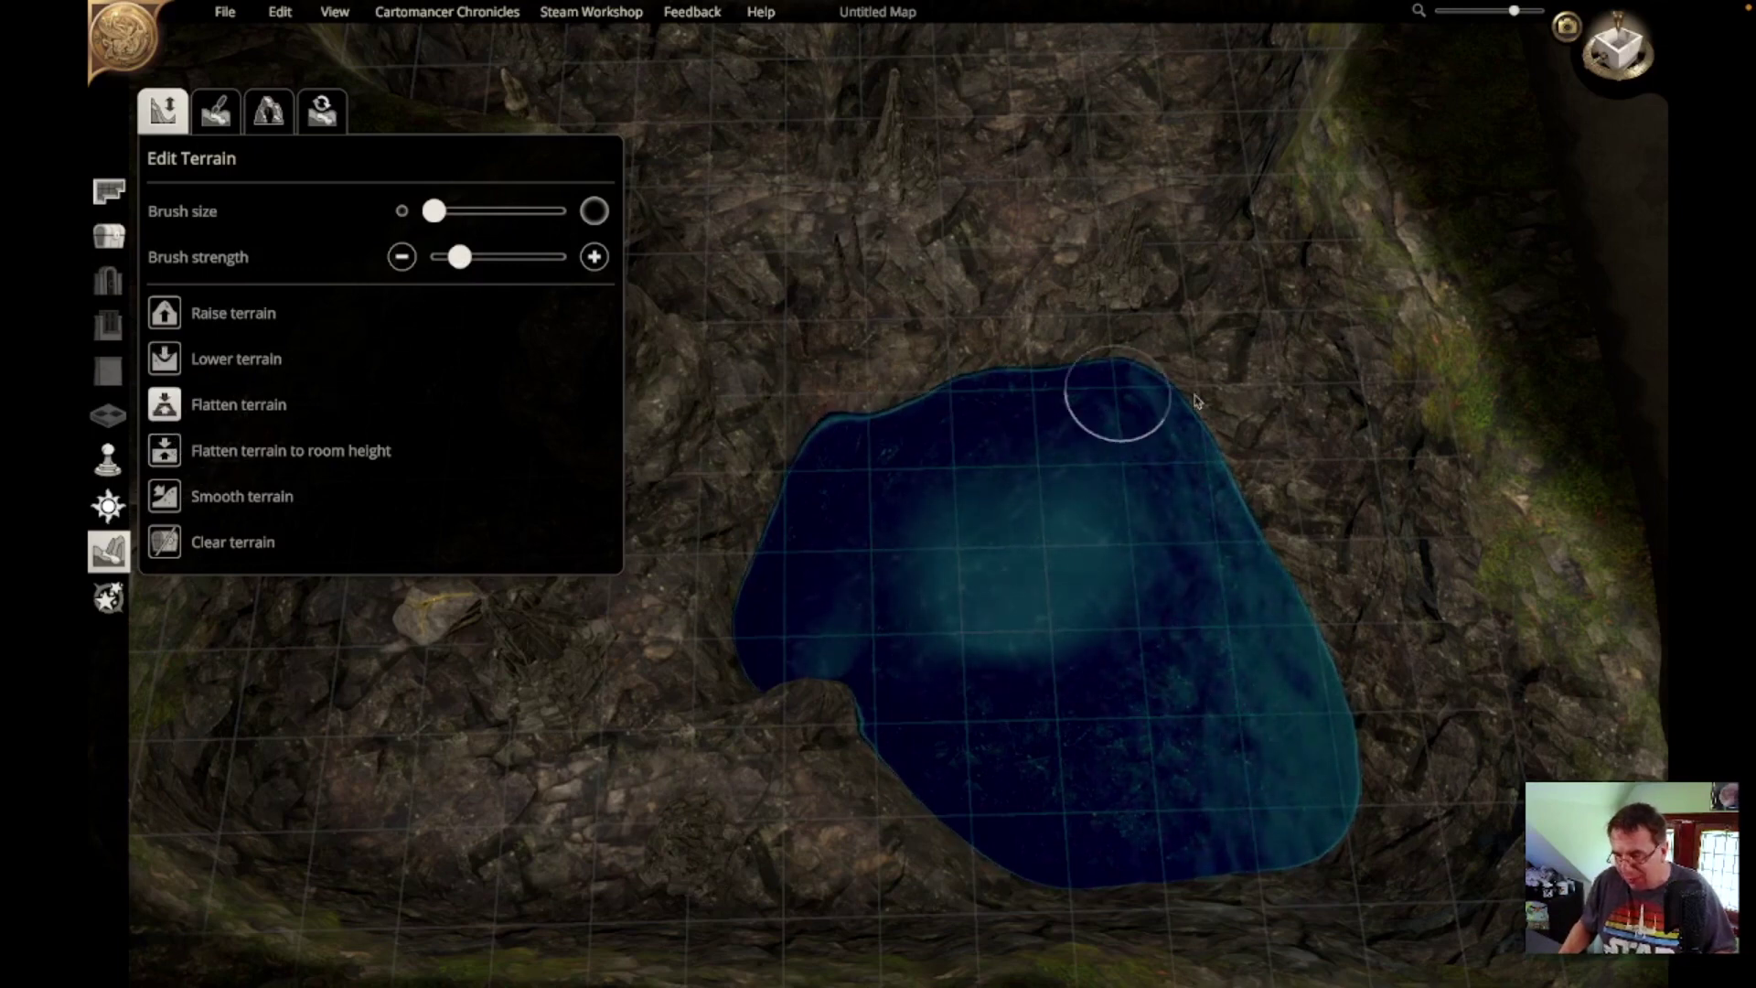
pyautogui.moveTo(1279, 494)
pyautogui.mouseDown()
pyautogui.moveTo(1345, 627)
pyautogui.moveTo(1379, 810)
pyautogui.moveTo(1243, 876)
pyautogui.moveTo(1037, 898)
pyautogui.moveTo(902, 865)
pyautogui.moveTo(883, 629)
pyautogui.mouseUp()
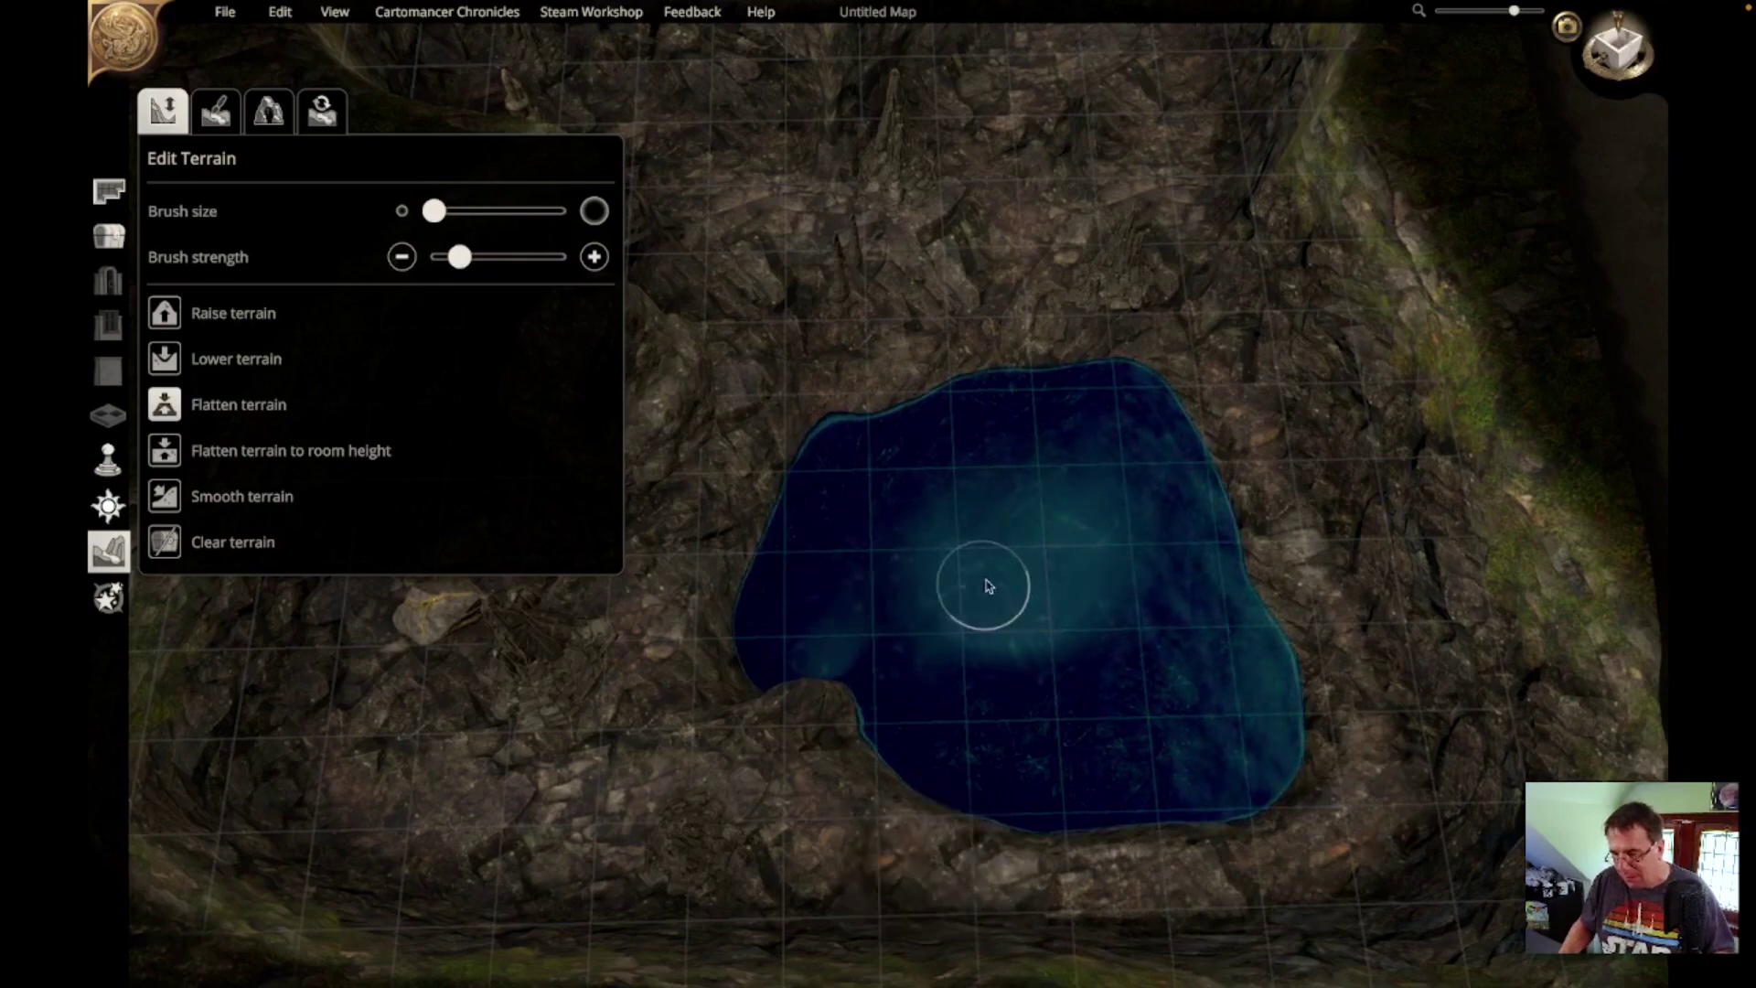
pyautogui.moveTo(988, 586); pyautogui.dragTo(937, 551, button='right')
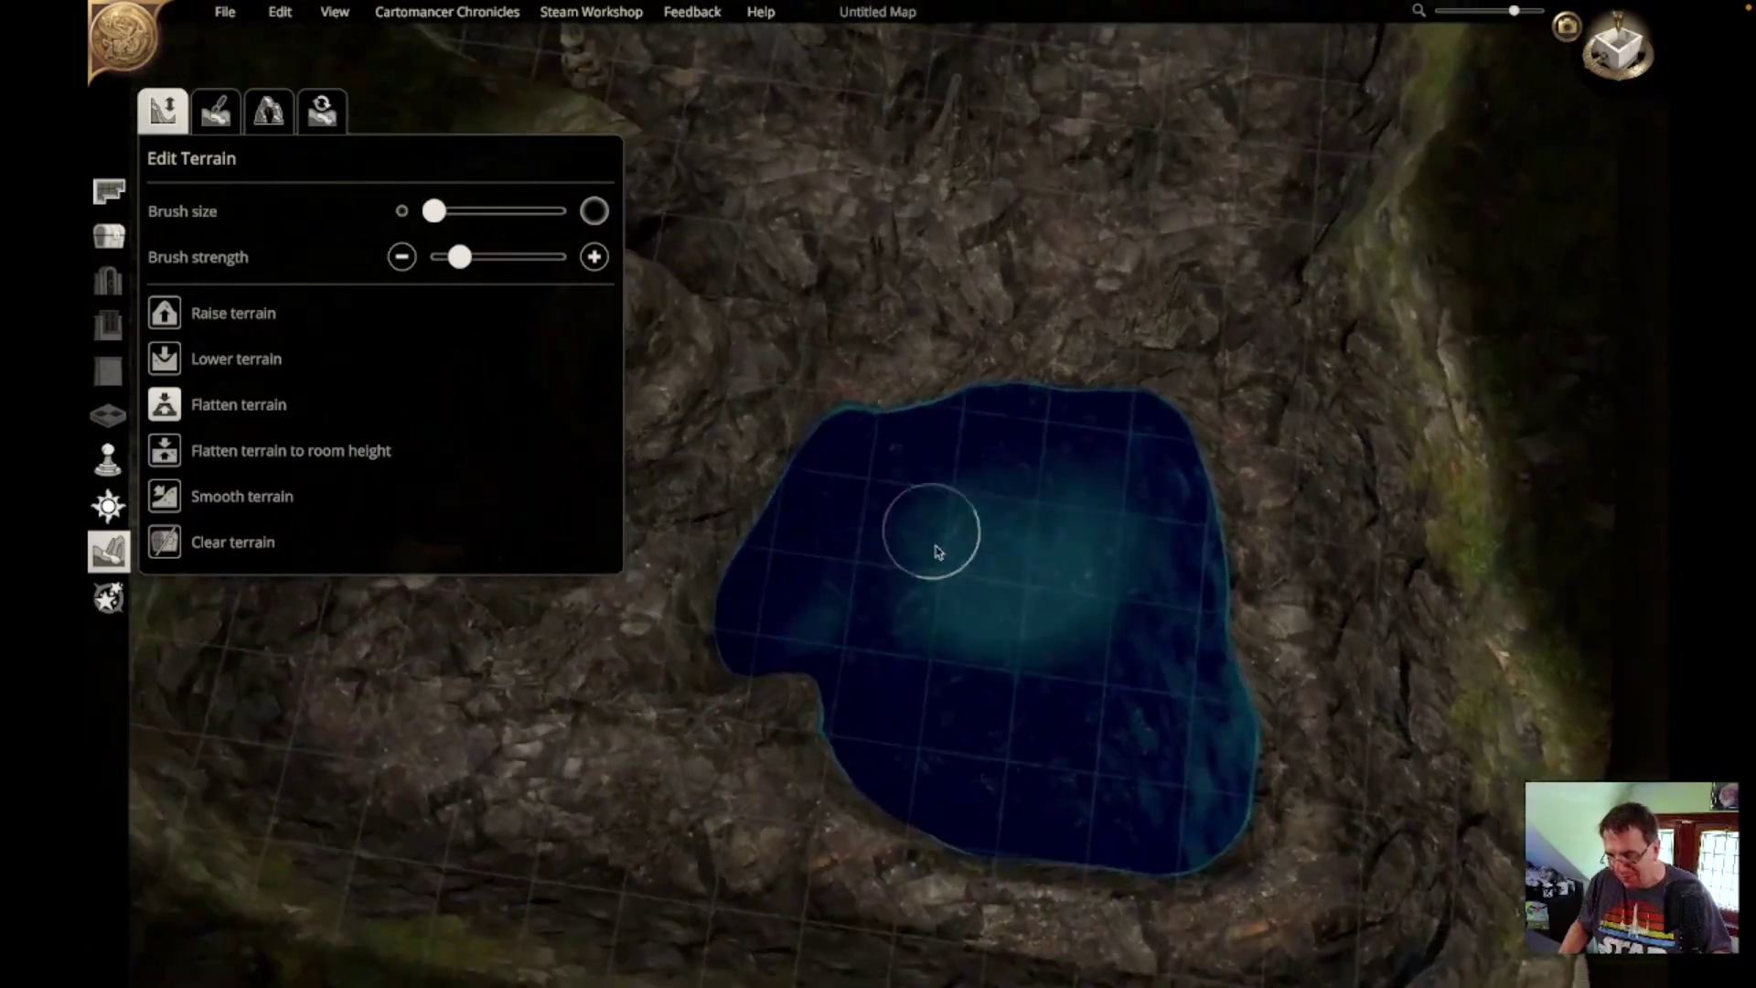
# Step: Plan a Crypt Burial Chamber of 3 by 6 tiles in the cave's westernmost chamber
pyautogui.scroll(-3, 936, 551)
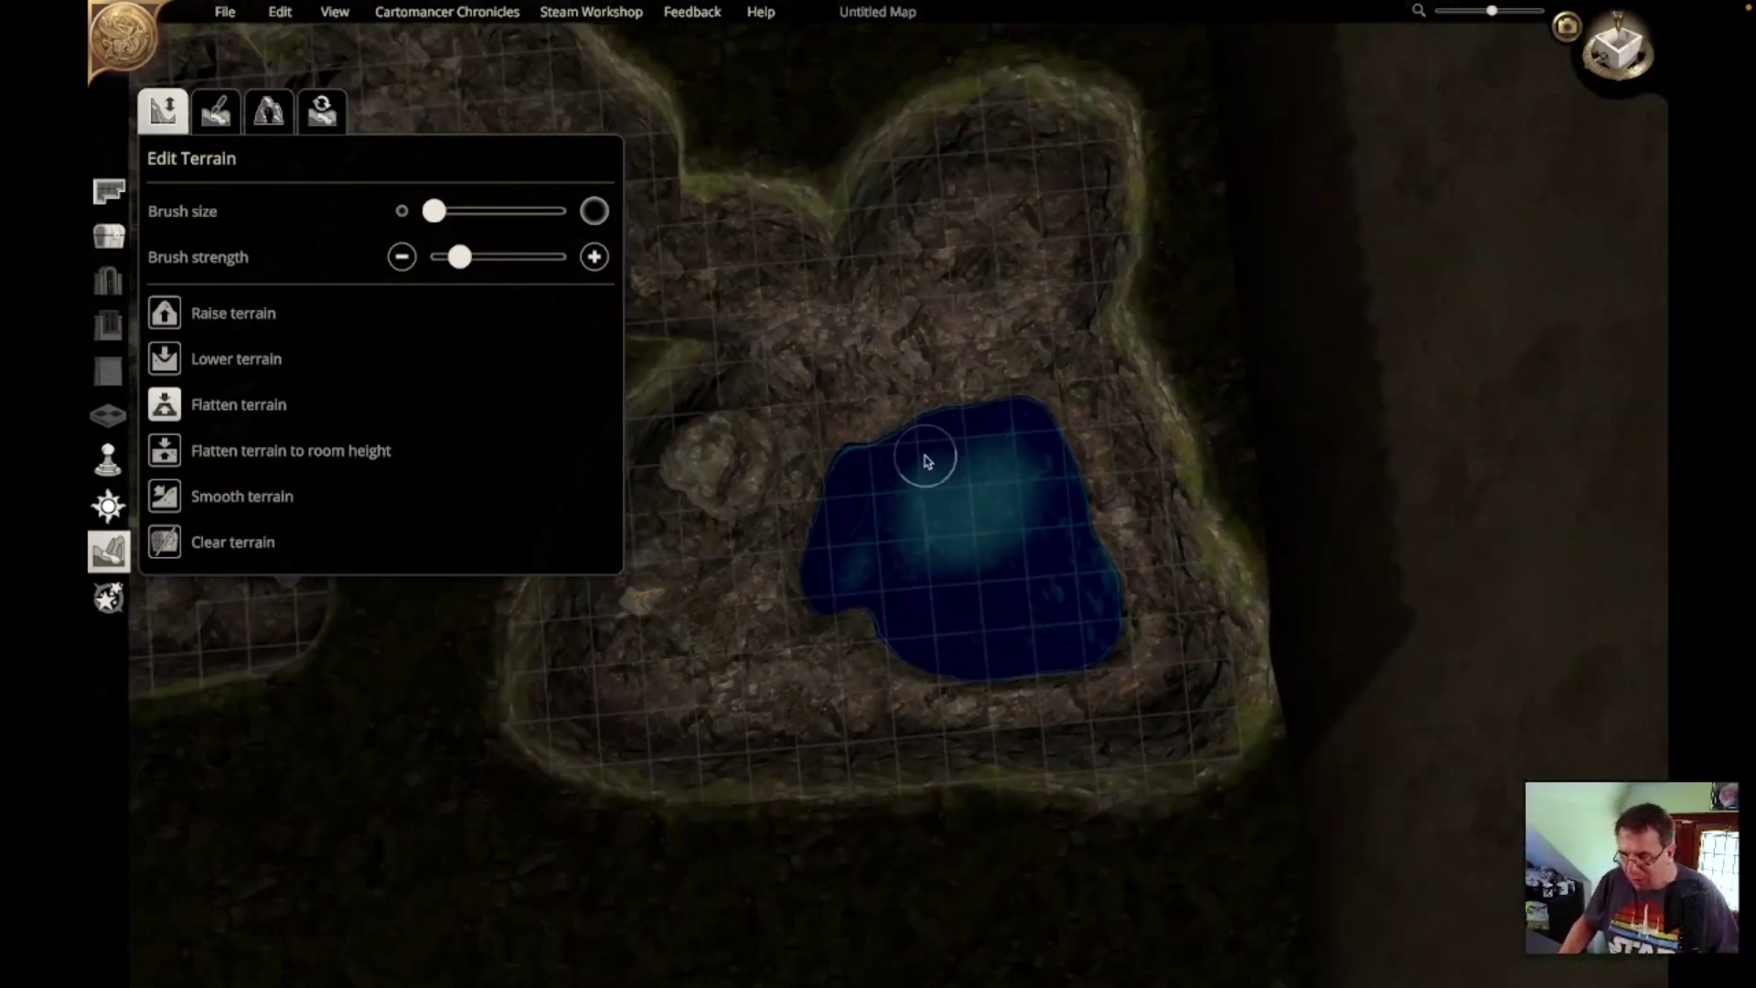
pyautogui.moveTo(925, 460); pyautogui.dragTo(1346, 675, button='middle')
pyautogui.scroll(-1, 970, 462)
pyautogui.moveTo(893, 395); pyautogui.dragTo(1357, 270, button='middle')
pyautogui.moveTo(771, 264); pyautogui.dragTo(896, 388, button='middle')
pyautogui.moveTo(897, 389); pyautogui.dragTo(1100, 621)
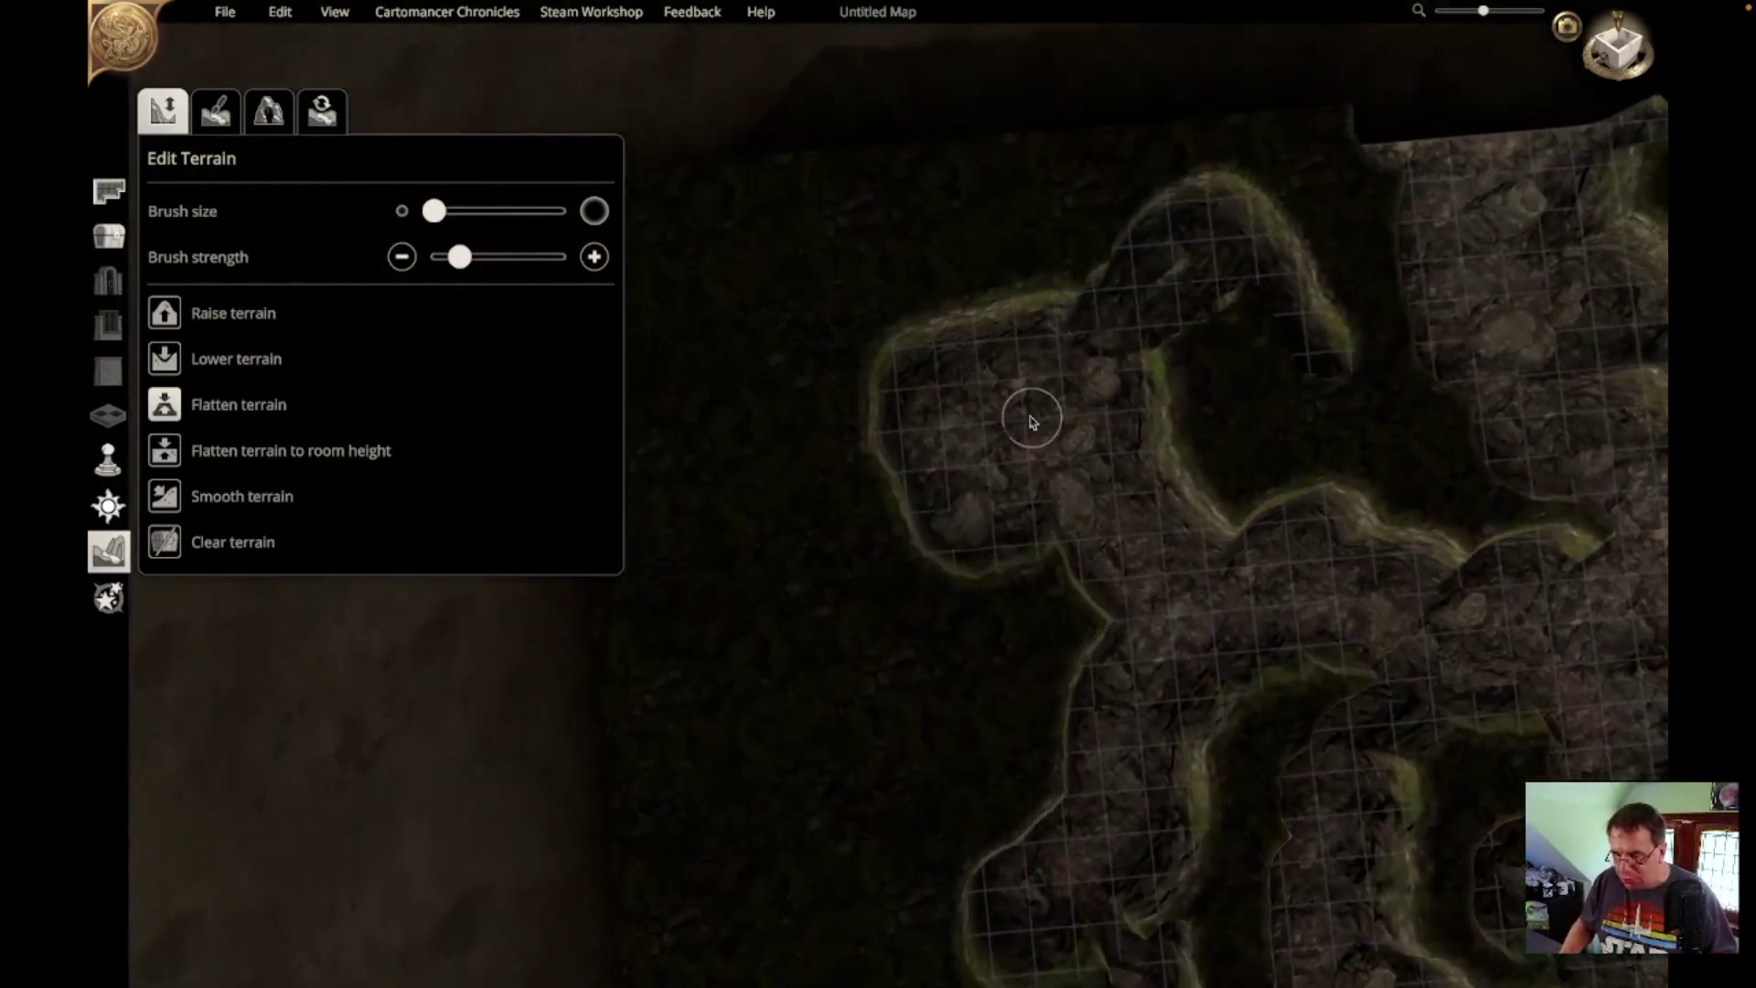
pyautogui.scroll(4, 1031, 415)
pyautogui.scroll(3, 1028, 348)
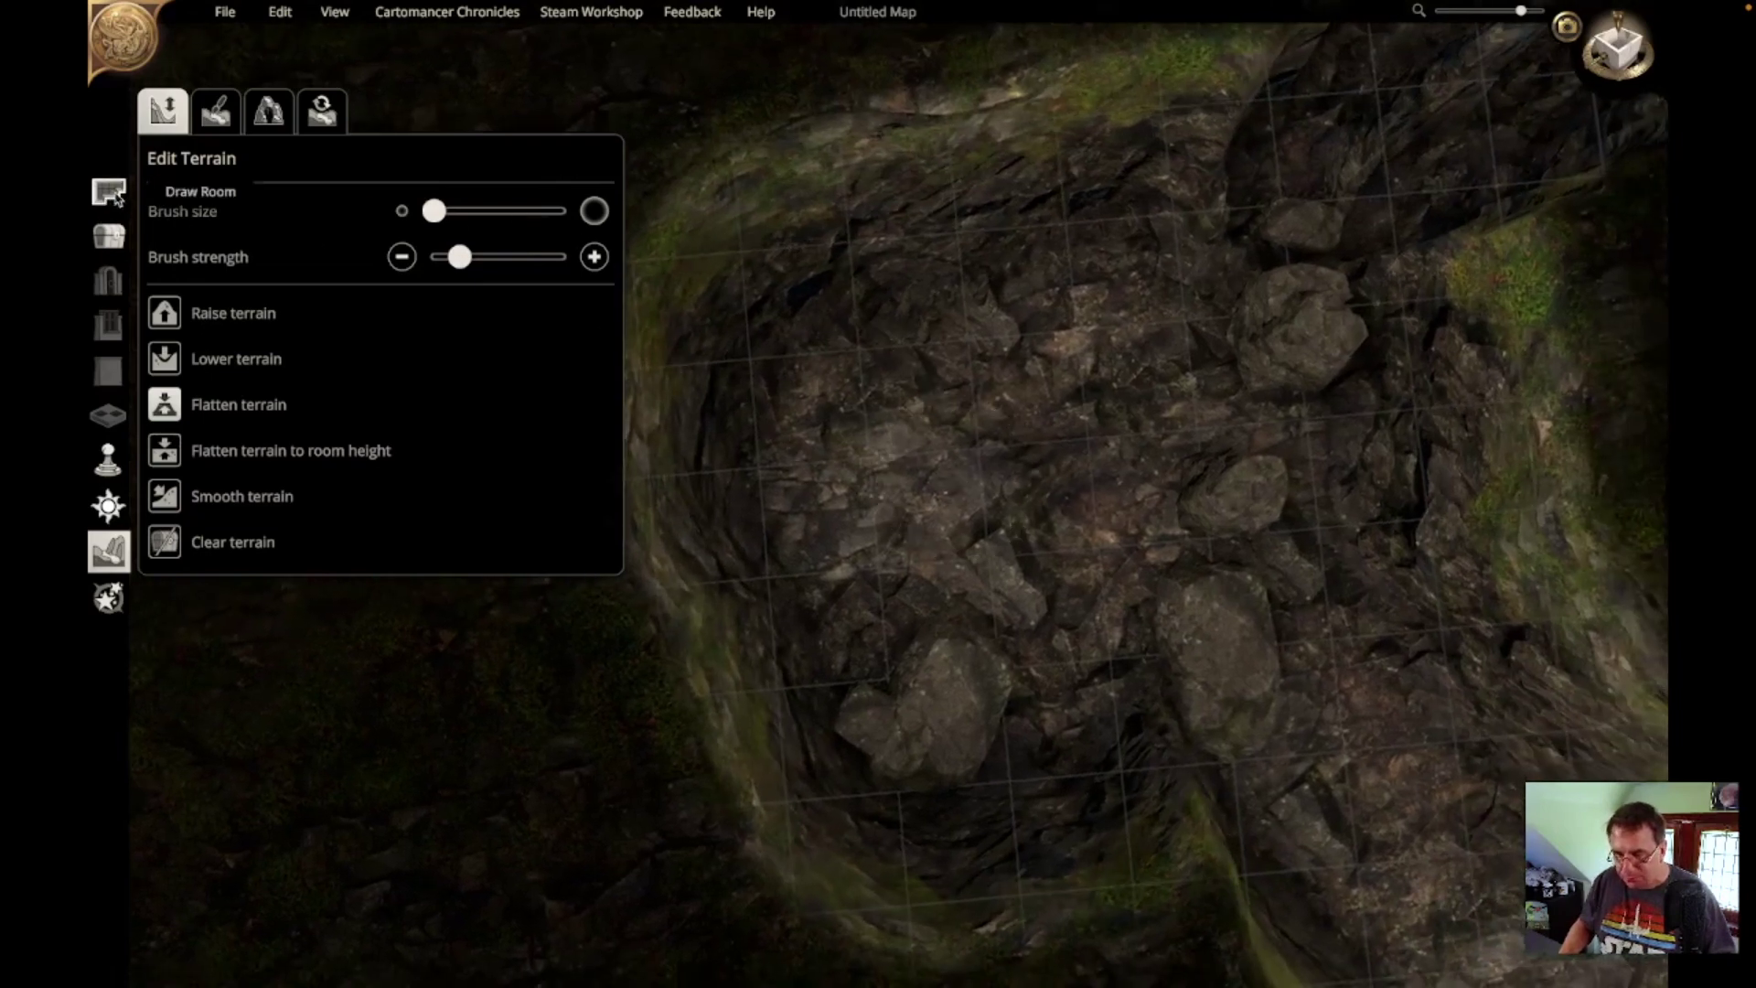
pyautogui.click(114, 196)
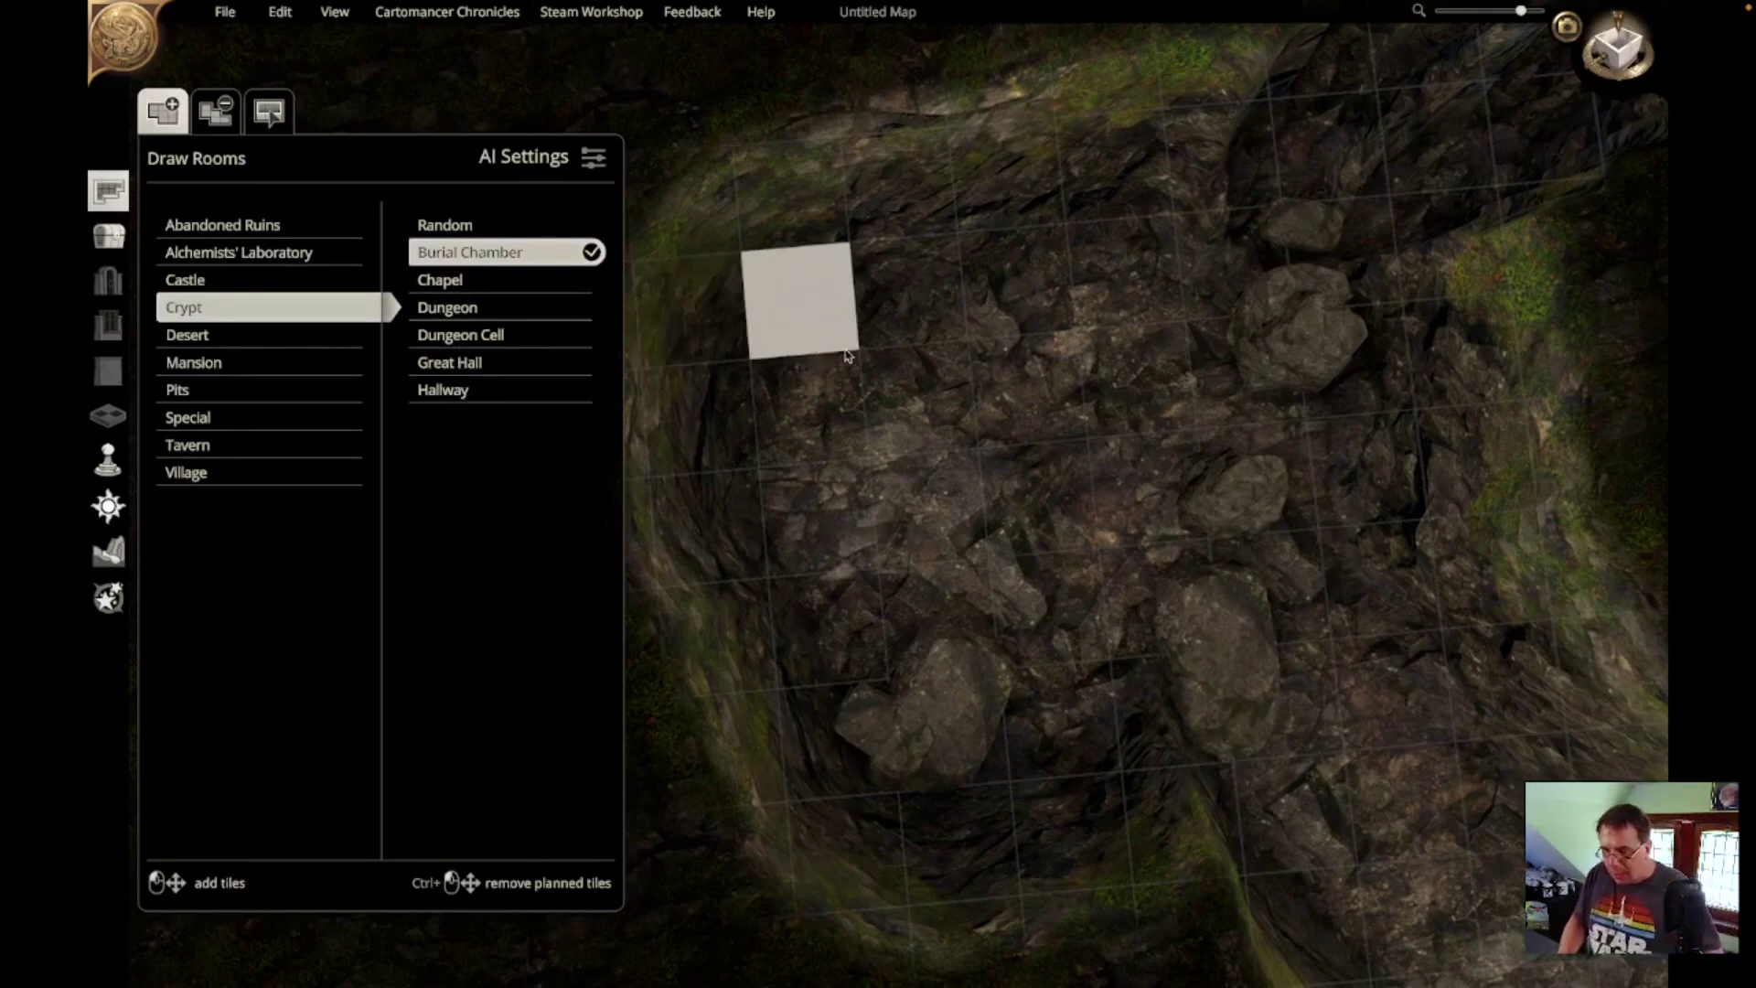
pyautogui.moveTo(868, 332); pyautogui.dragTo(1085, 828)
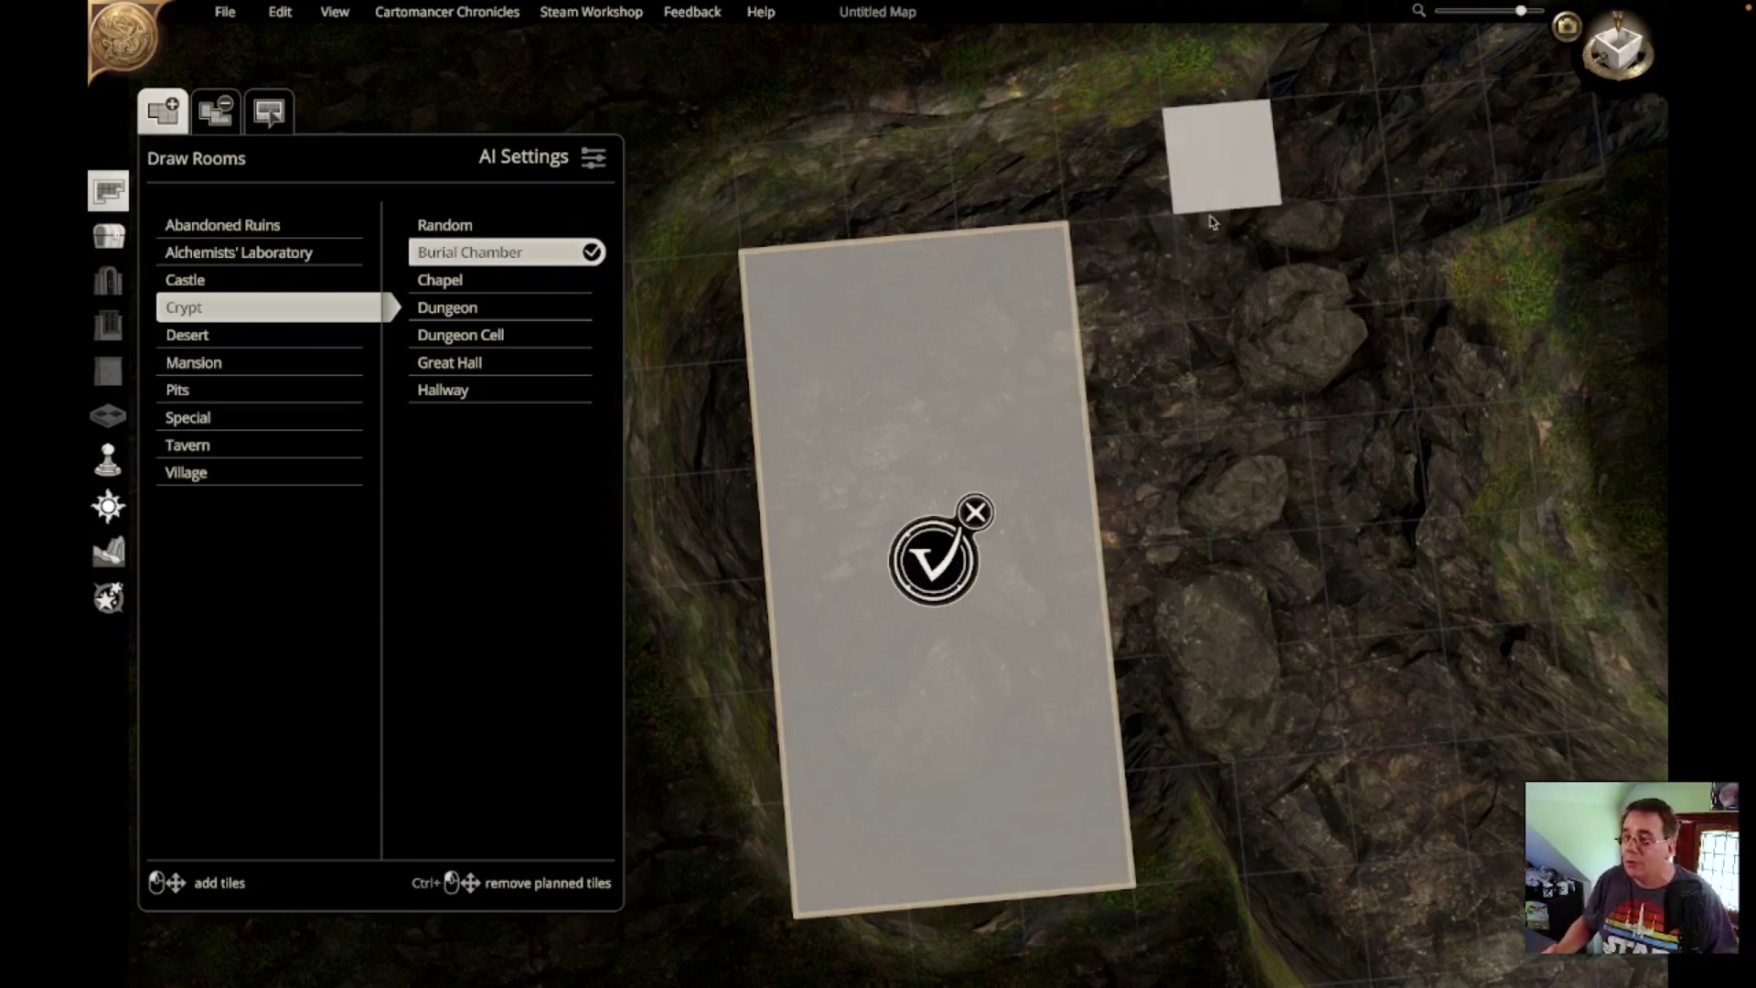
# Step: Extend the planned burial chamber east, west and southeast to follow the cave's outline, and generate the room
pyautogui.moveTo(1133, 291); pyautogui.dragTo(1129, 519)
pyautogui.moveTo(649, 342); pyautogui.dragTo(710, 568)
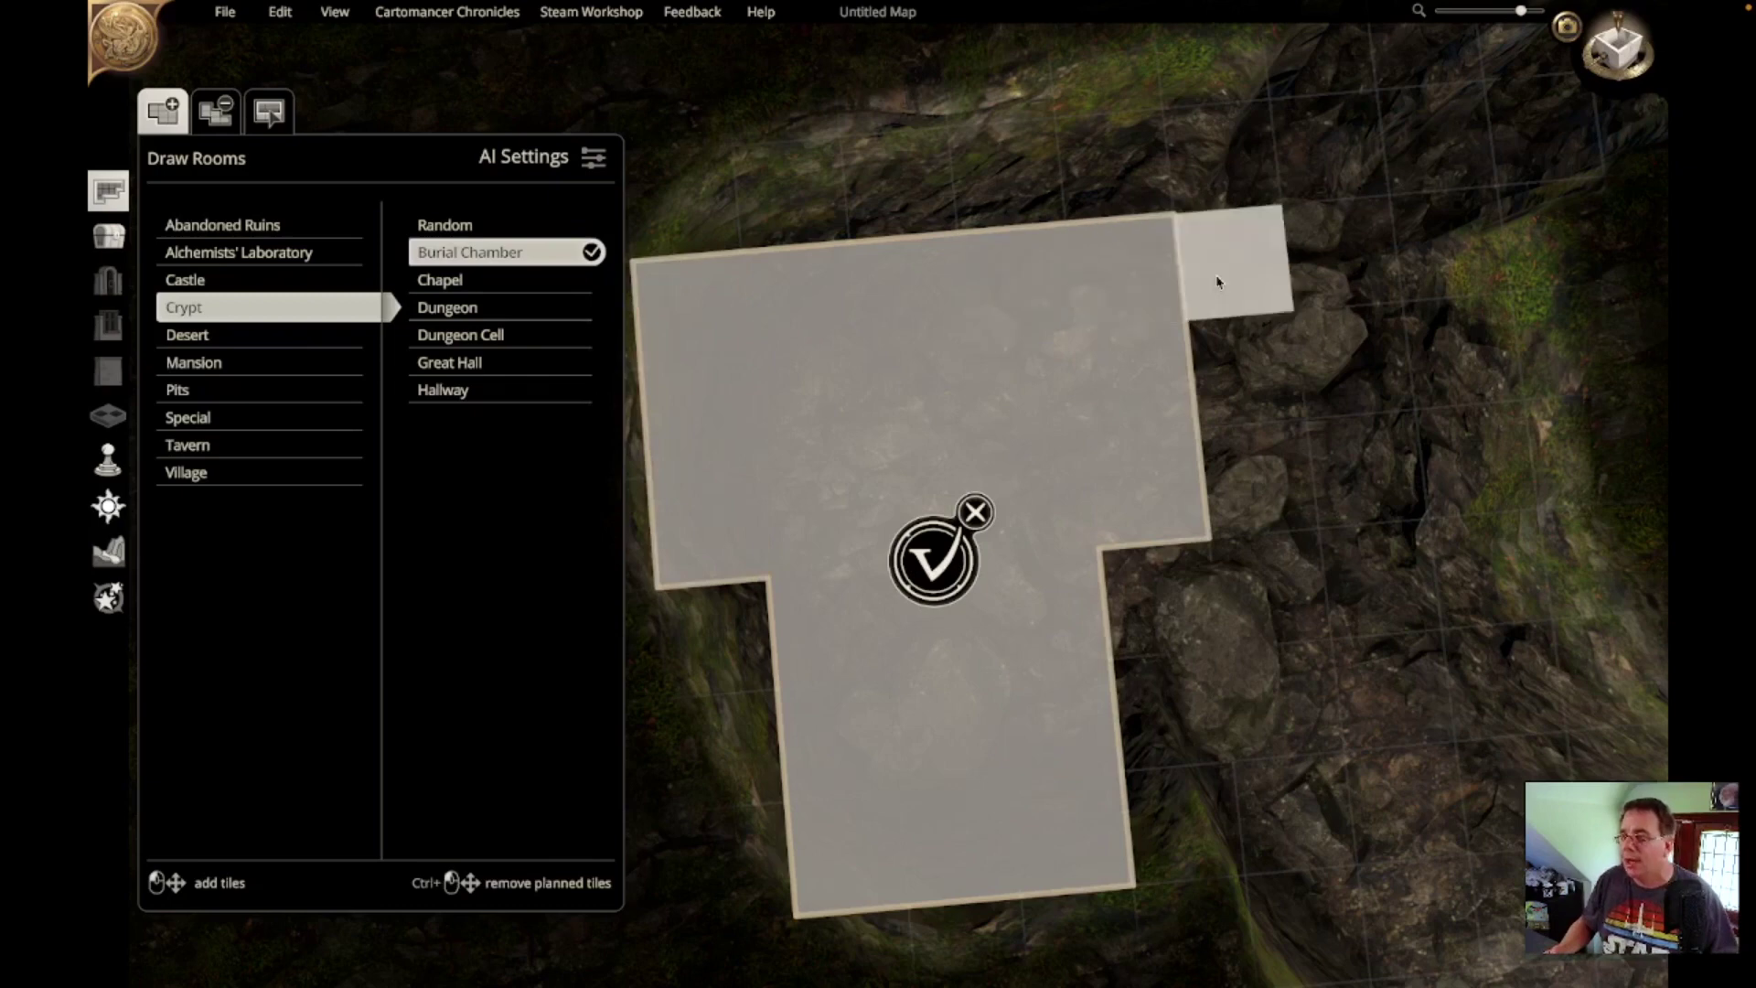
pyautogui.moveTo(1215, 279); pyautogui.dragTo(1387, 496)
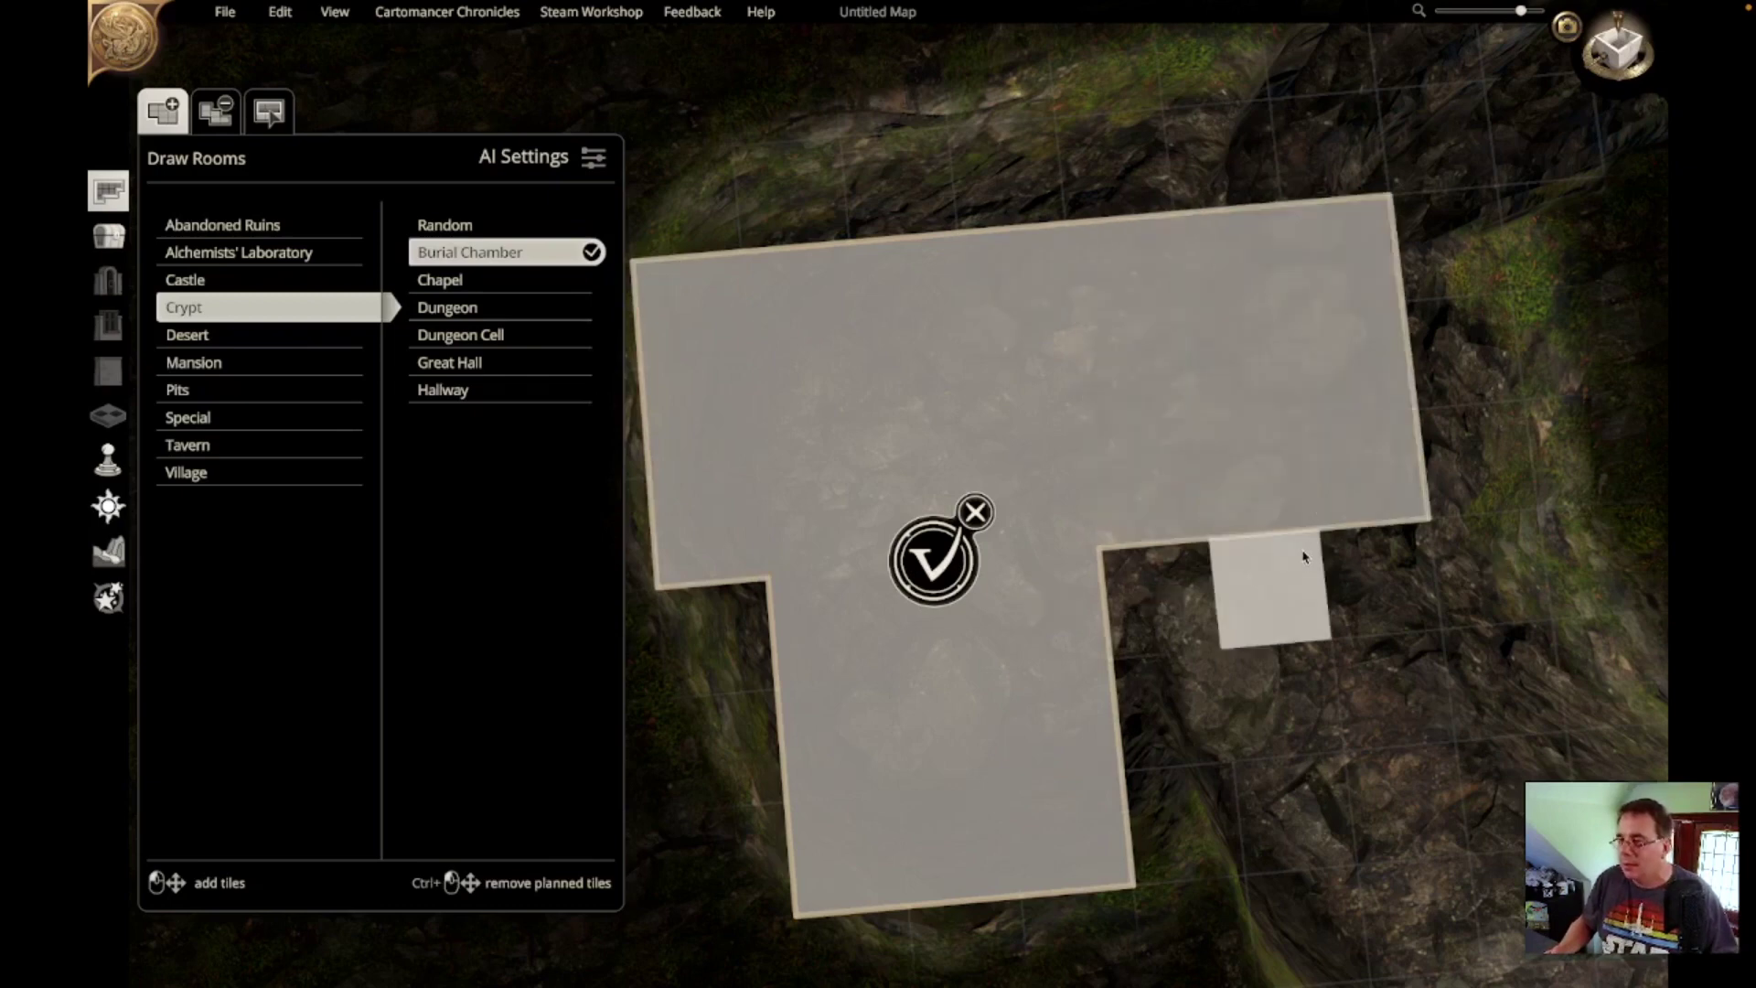
pyautogui.moveTo(1303, 553); pyautogui.dragTo(1416, 545)
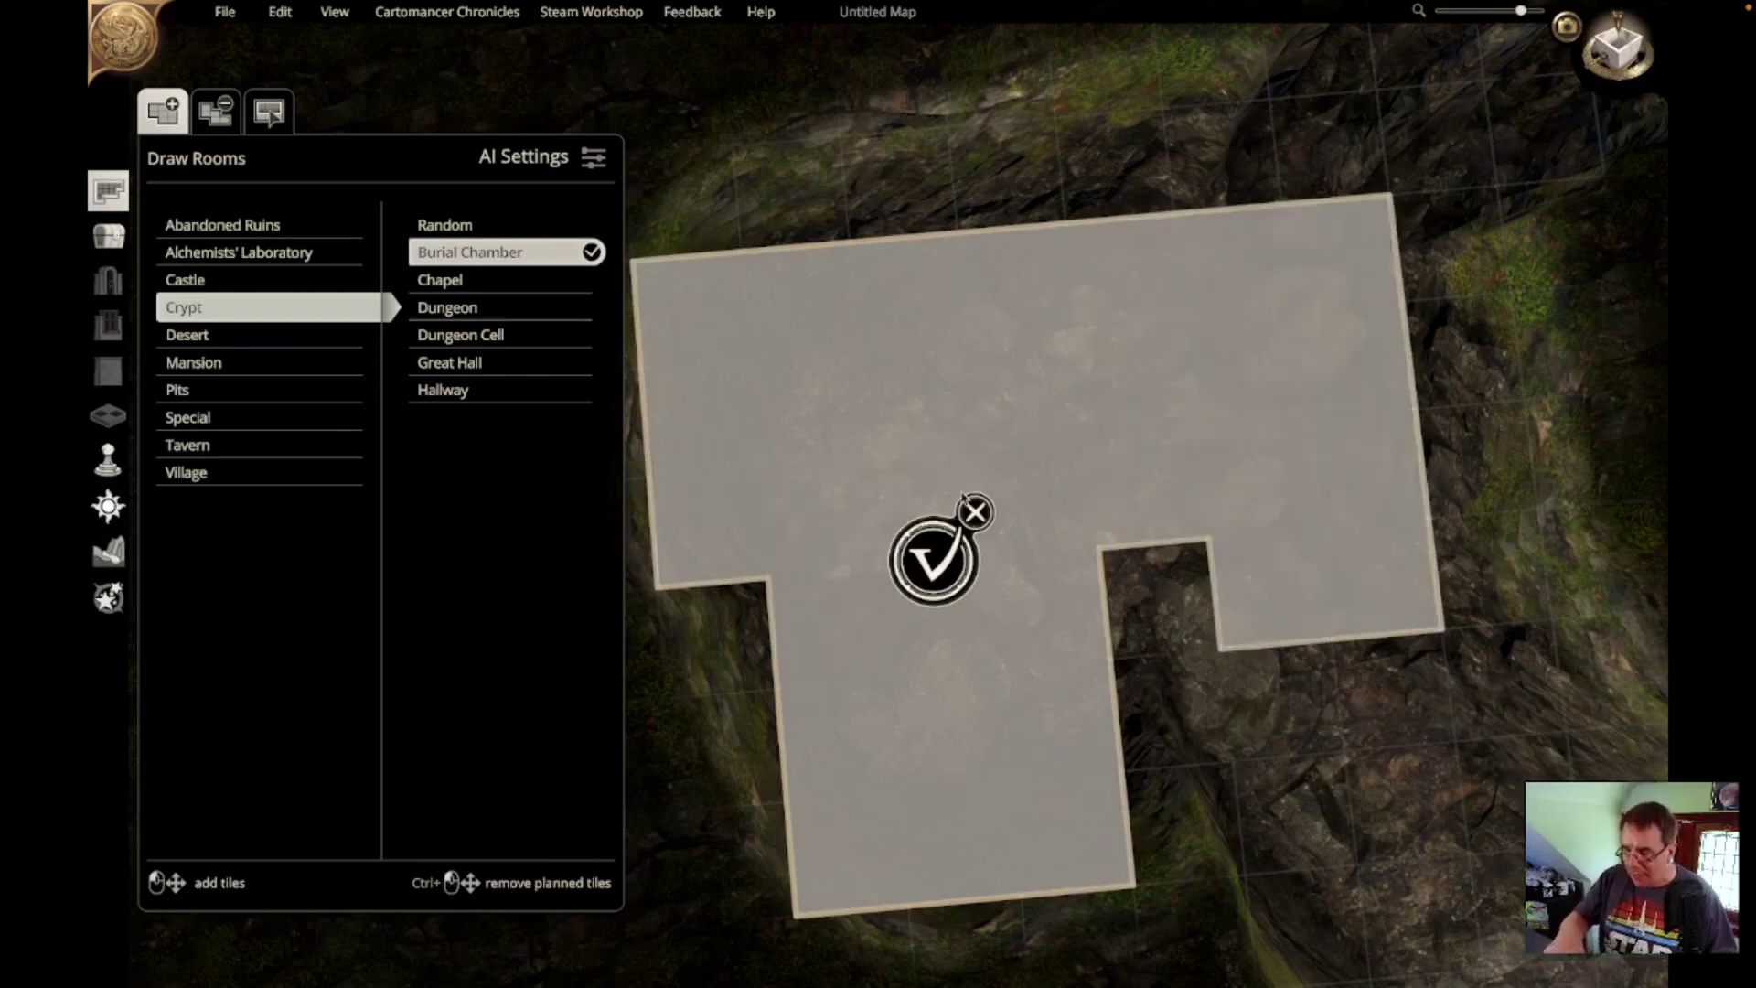
pyautogui.moveTo(1321, 553); pyautogui.dragTo(1254, 342, button='middle')
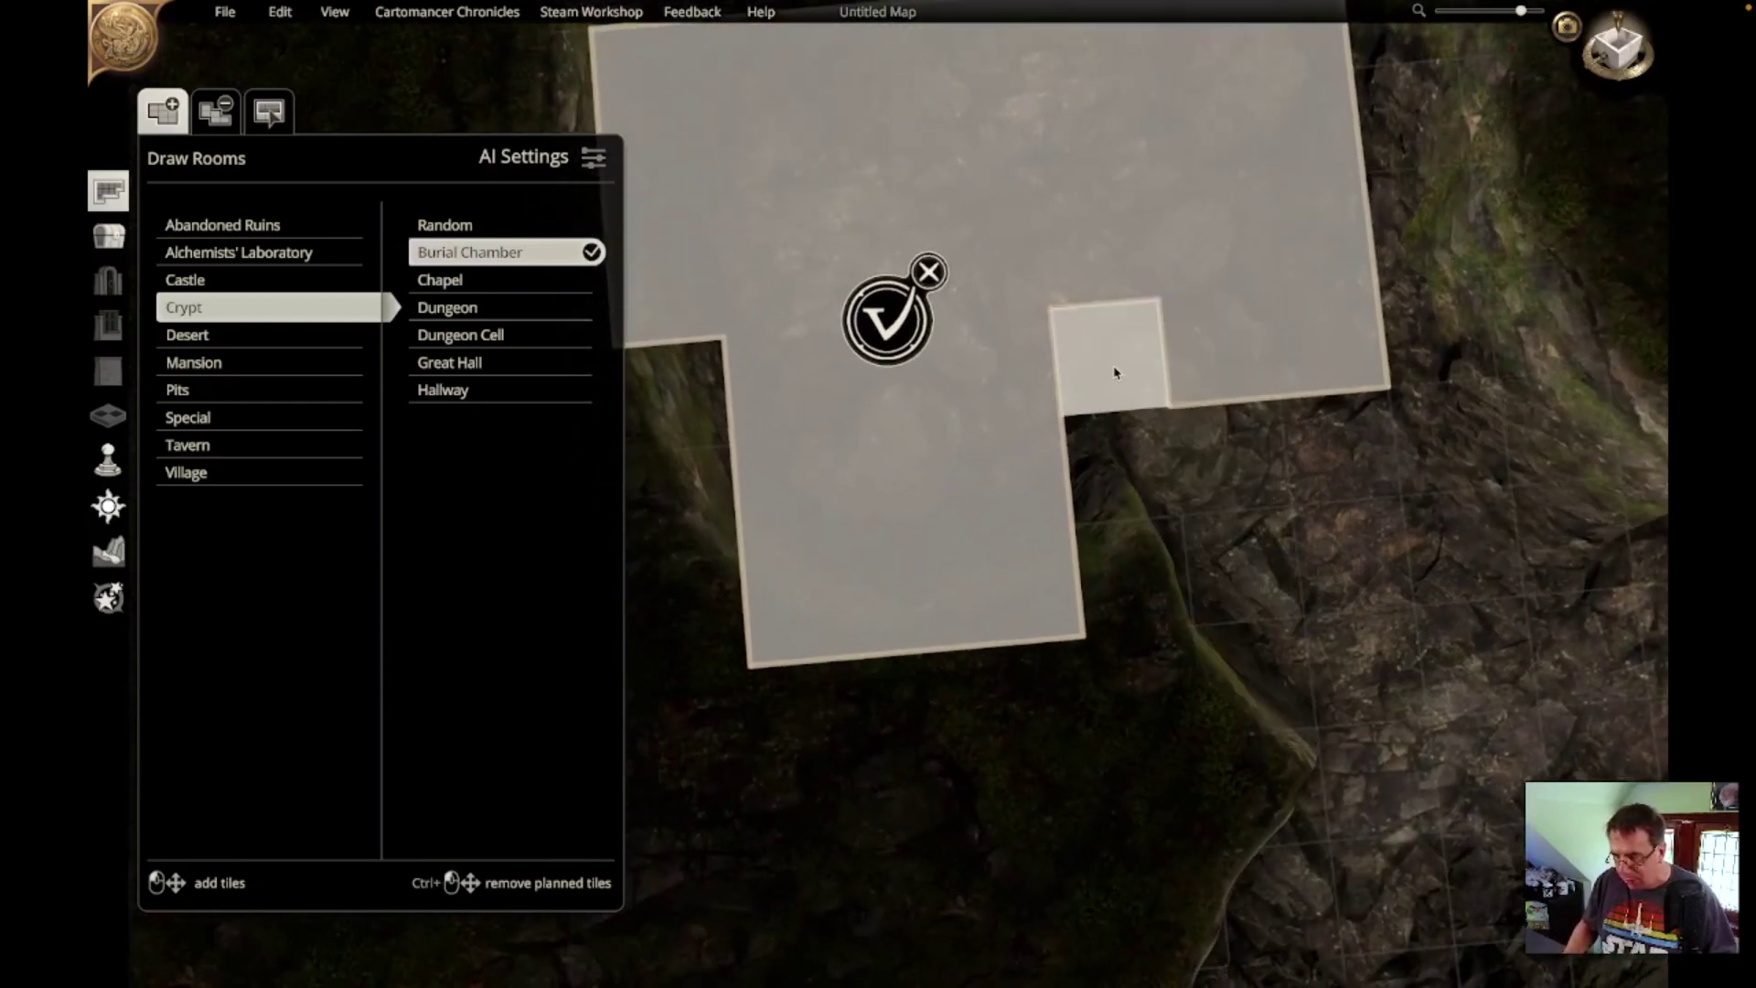
pyautogui.moveTo(1294, 476); pyautogui.dragTo(1447, 591)
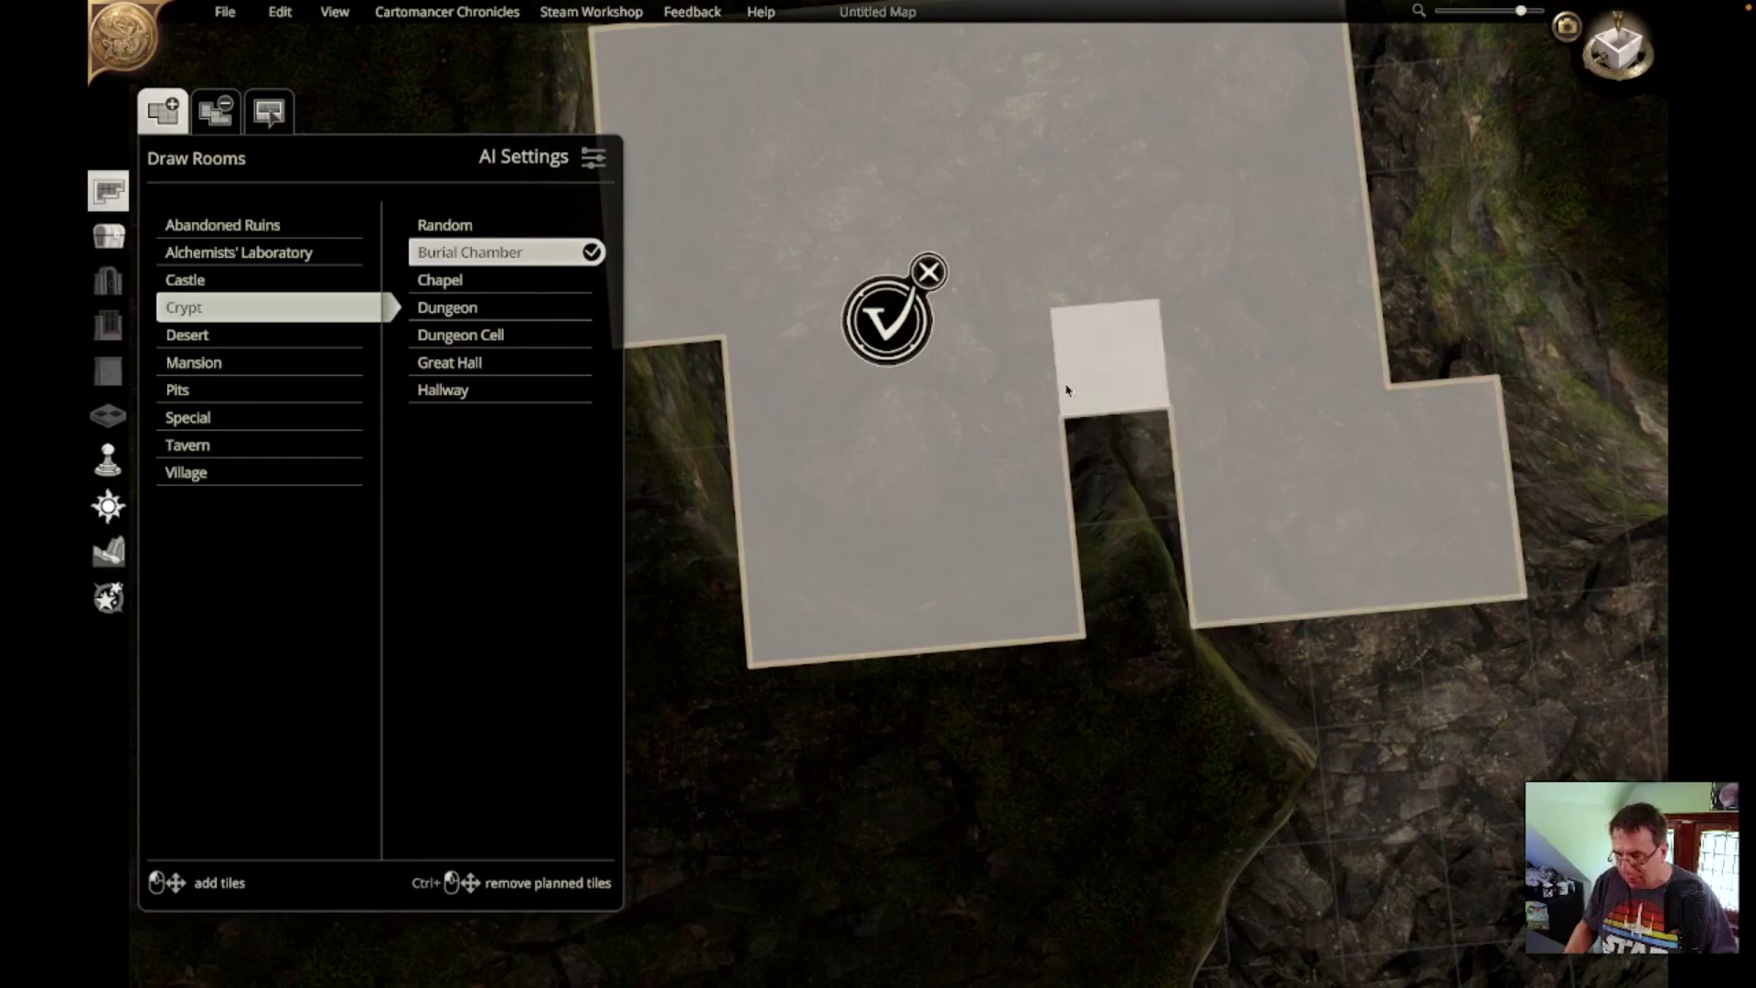
pyautogui.click(883, 319)
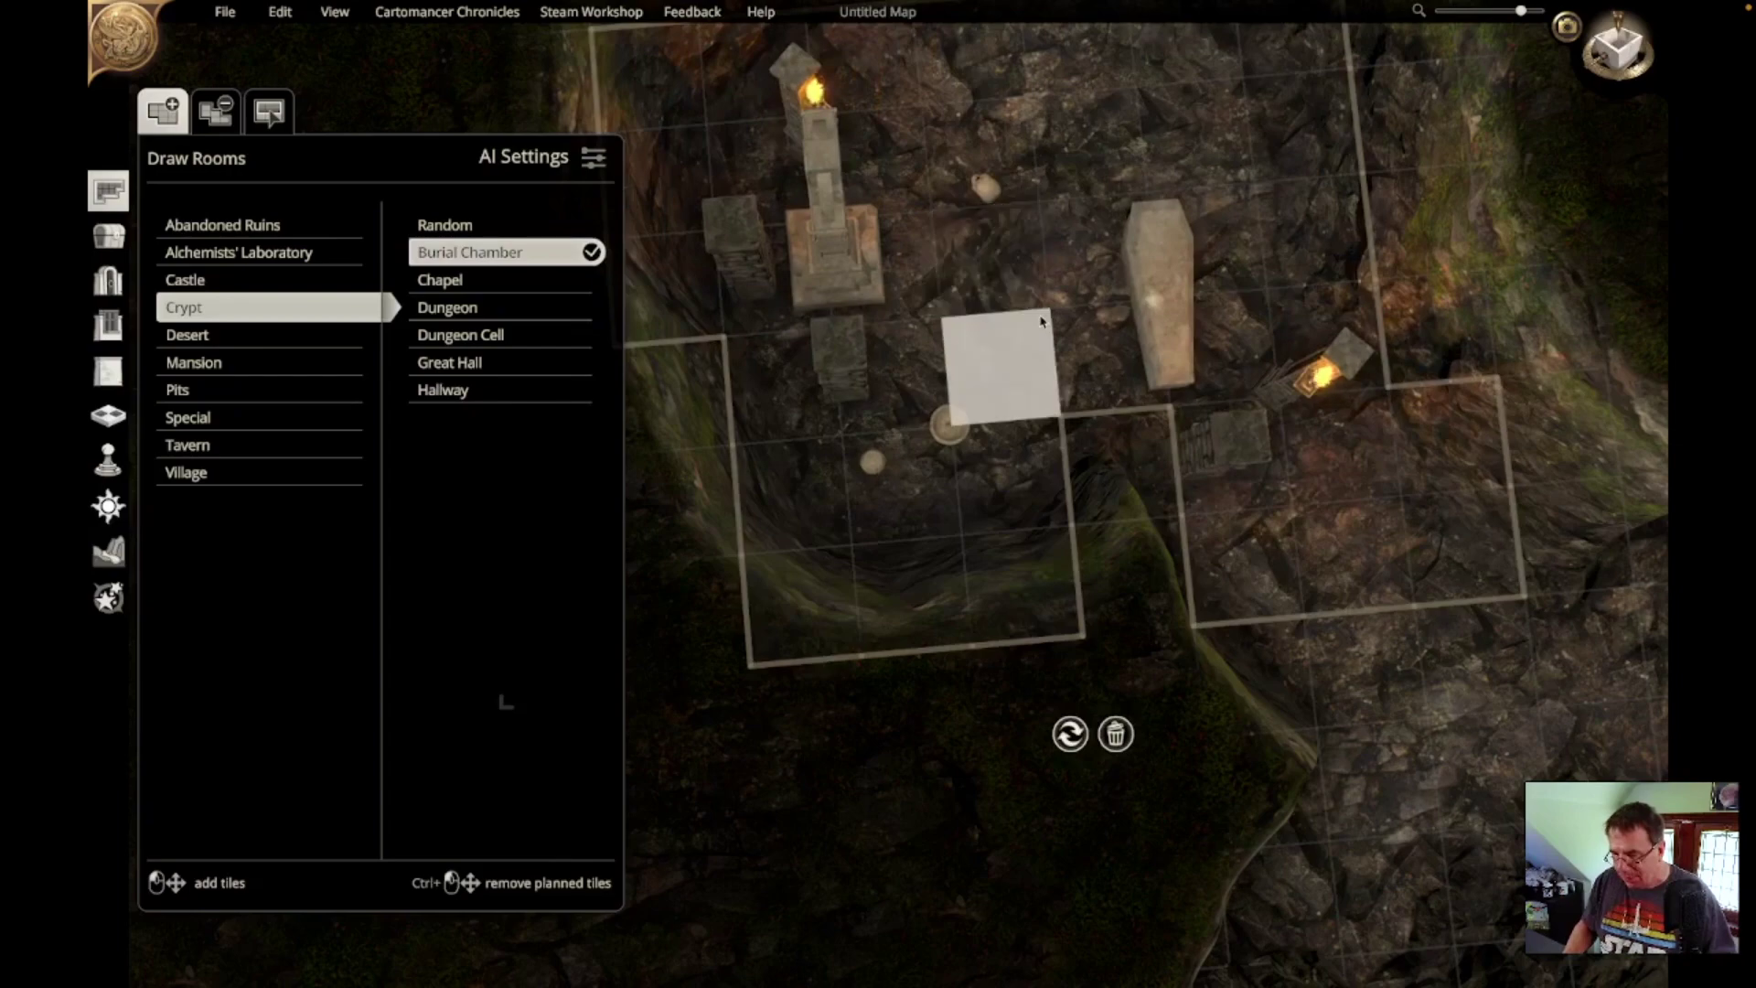
# Step: Plan a Crypt Hallway of 7 by 2 tiles in the passage southeast of the burial chamber, with a 2-tile extension north
pyautogui.moveTo(1041, 321); pyautogui.dragTo(859, 556, button='right')
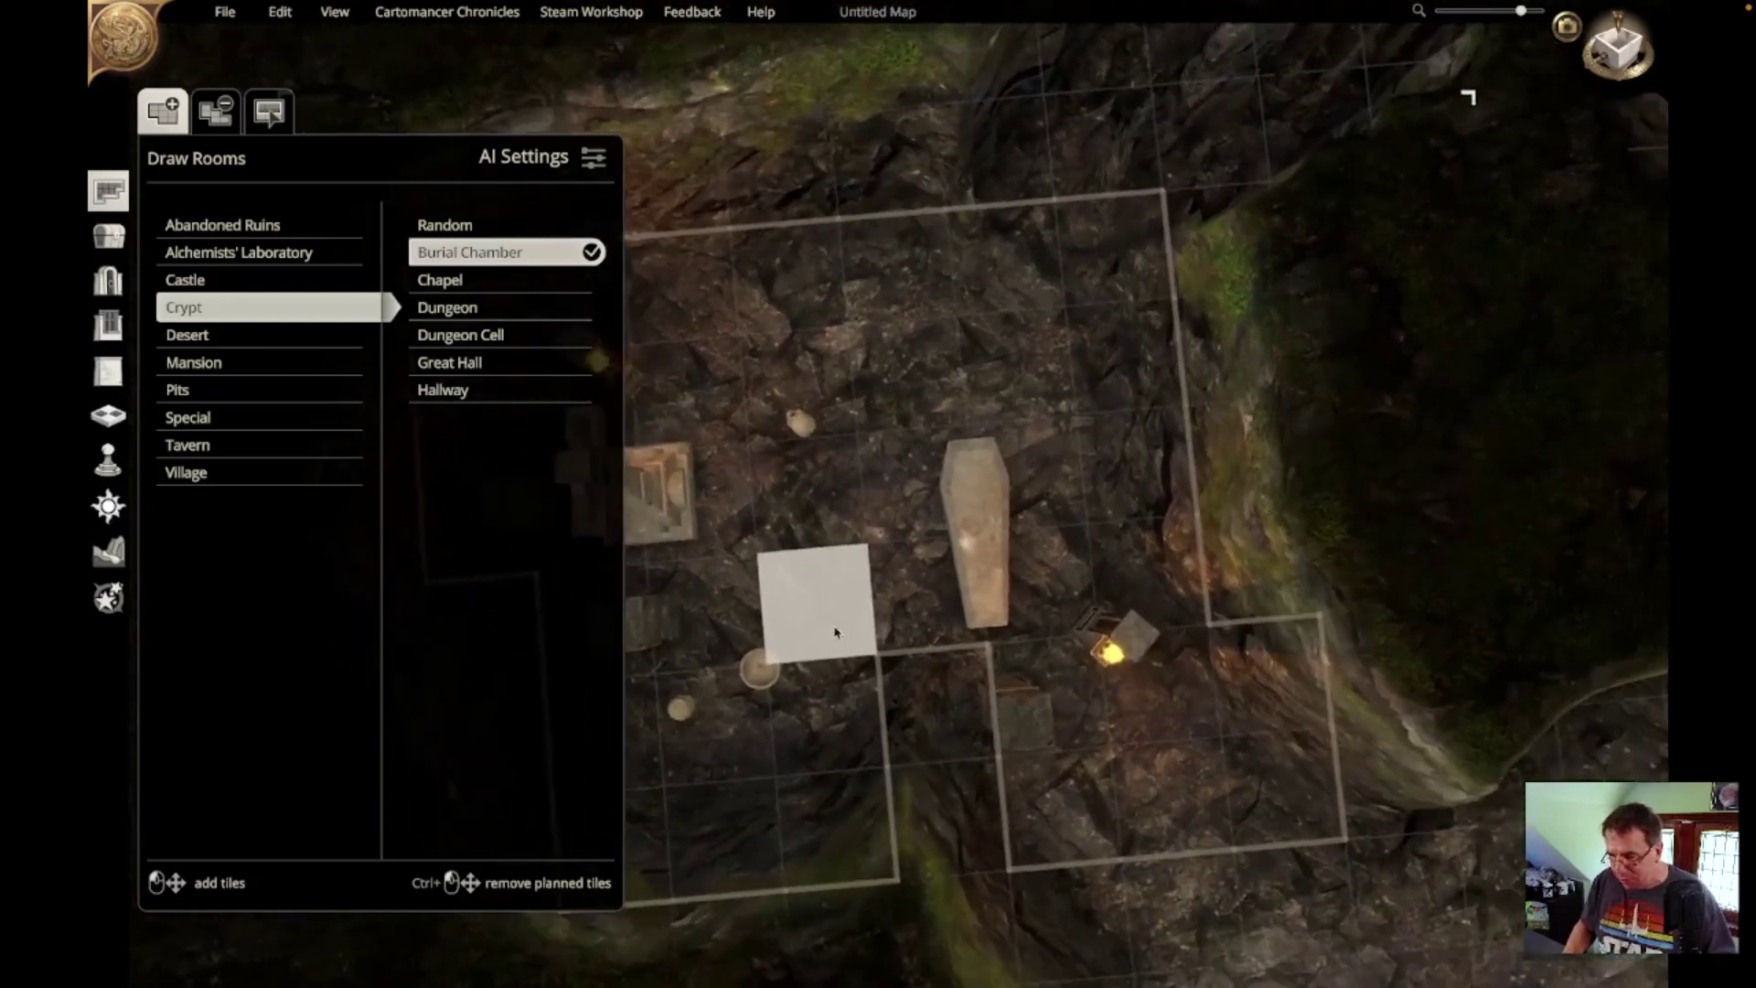
pyautogui.moveTo(835, 631); pyautogui.dragTo(958, 606, button='right')
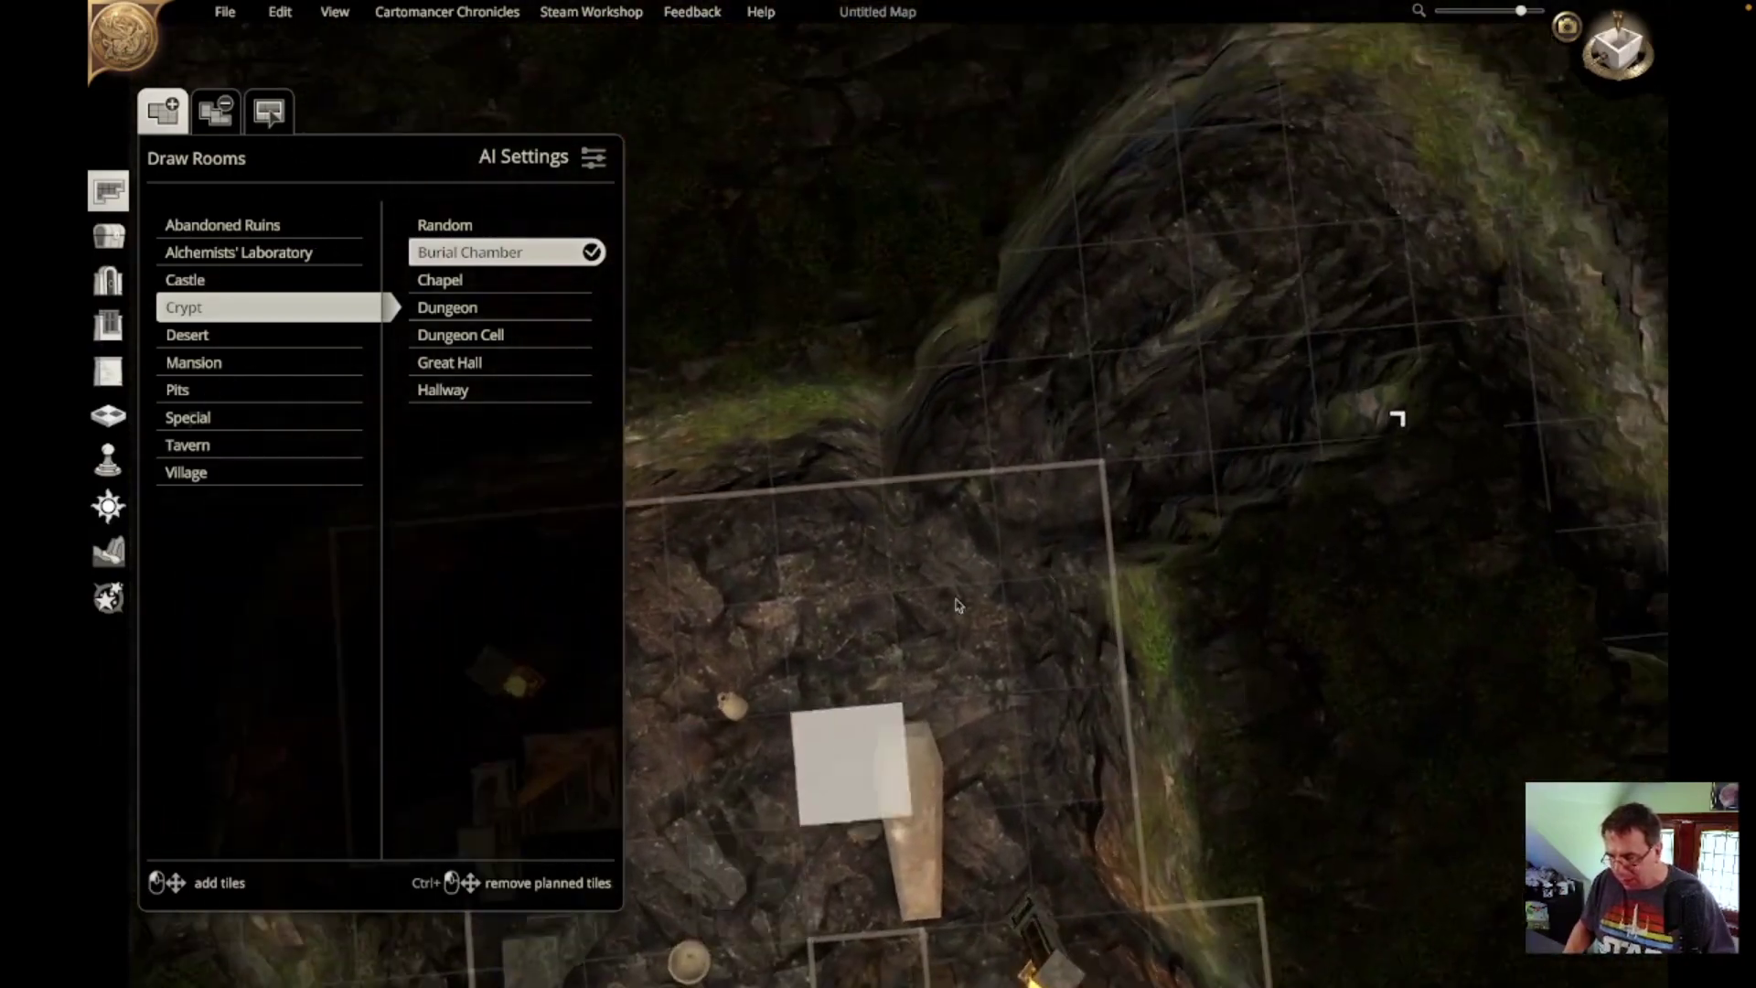
pyautogui.scroll(5, 1145, 503)
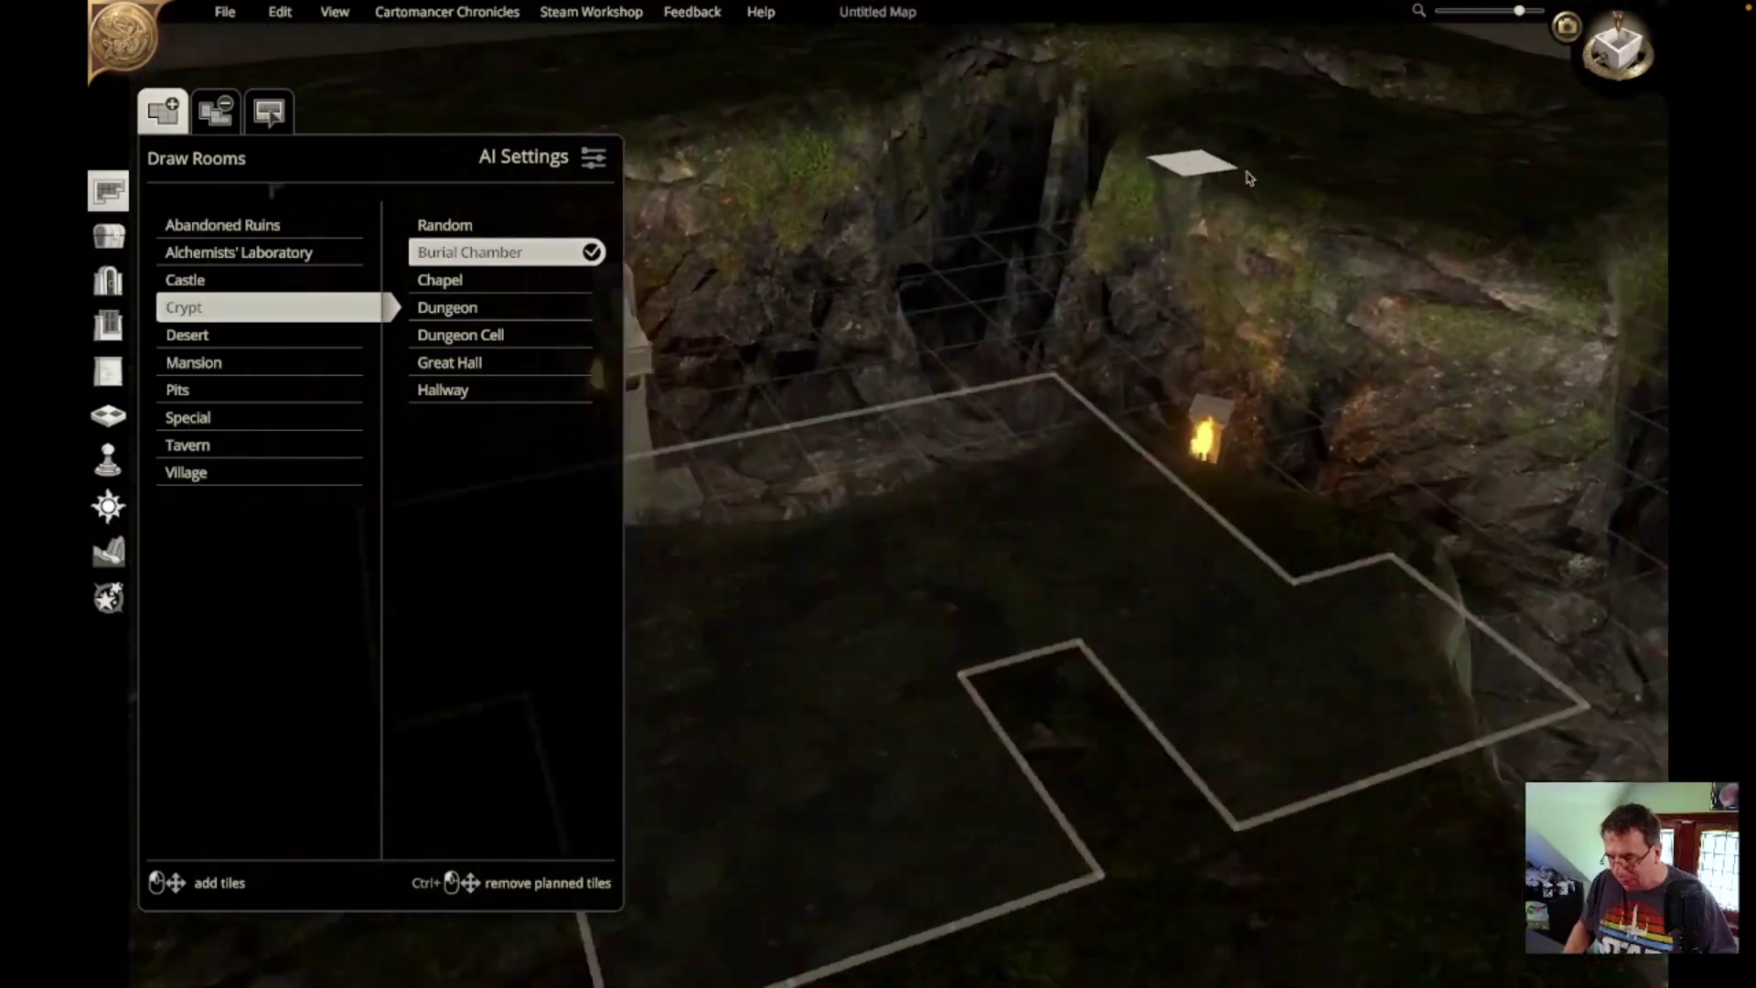
pyautogui.moveTo(1251, 178); pyautogui.dragTo(1098, 448, button='middle')
pyautogui.moveTo(1120, 475); pyautogui.dragTo(1027, 0, button='right')
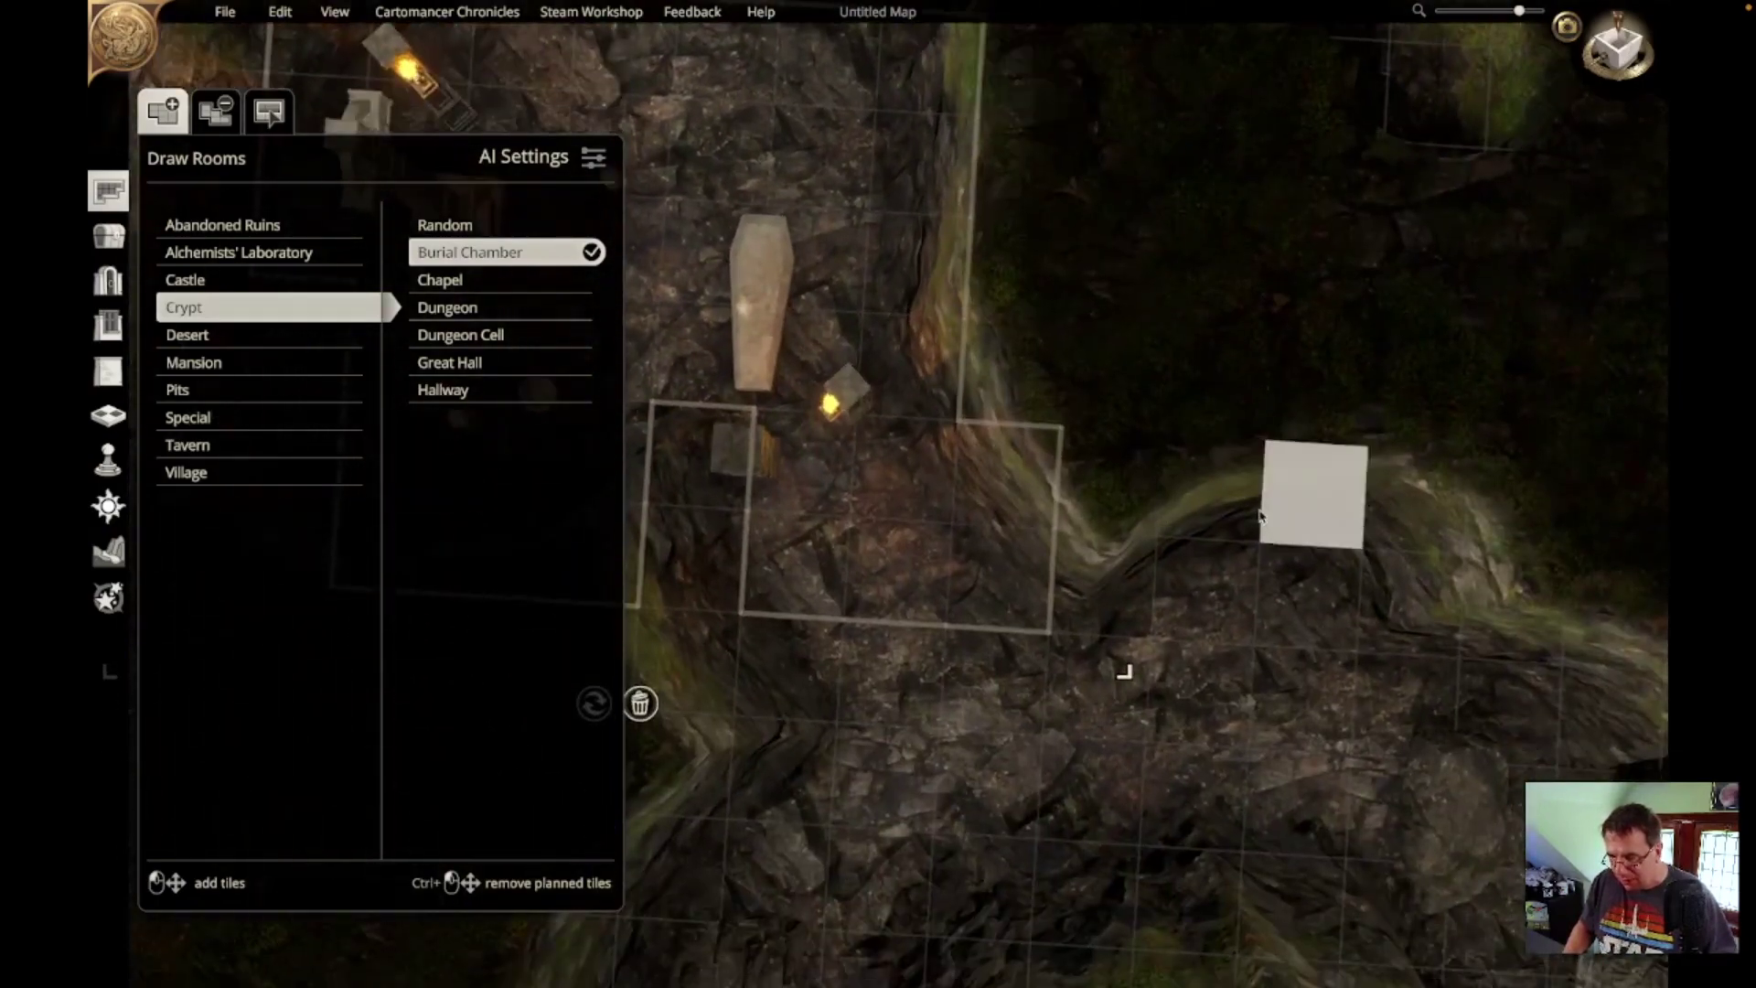
pyautogui.moveTo(1260, 517); pyautogui.dragTo(1124, 137, button='right')
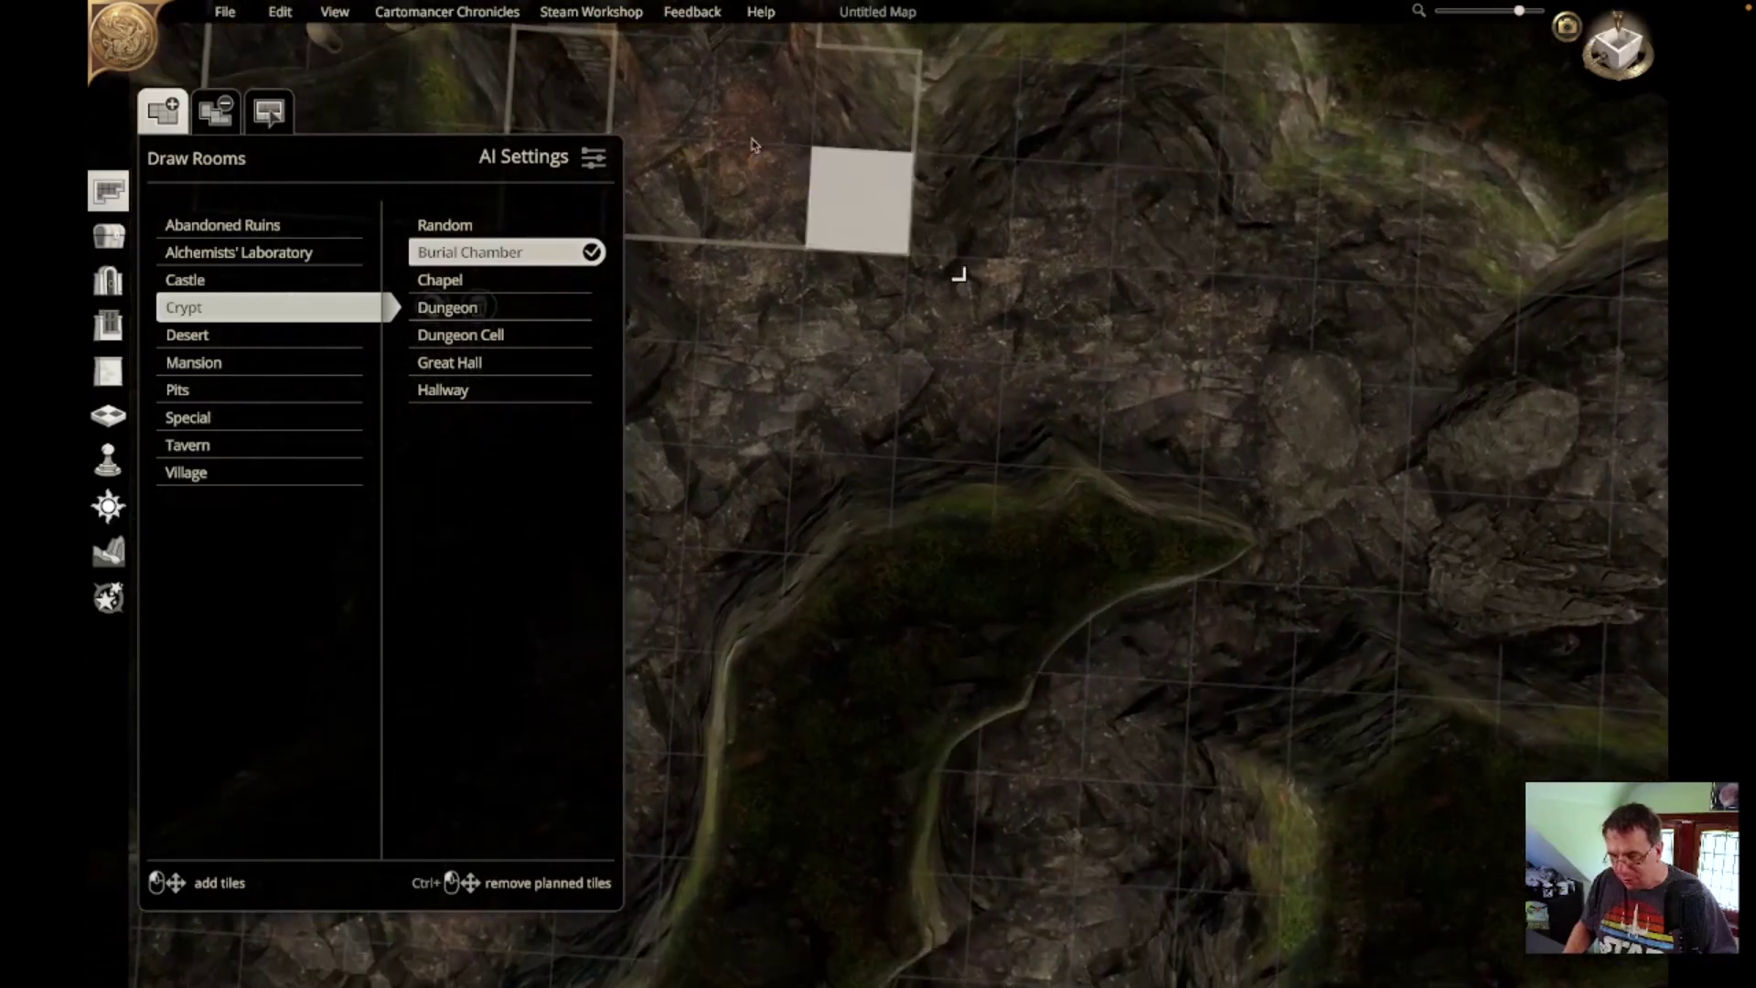
pyautogui.click(444, 394)
pyautogui.moveTo(784, 305); pyautogui.dragTo(1353, 414)
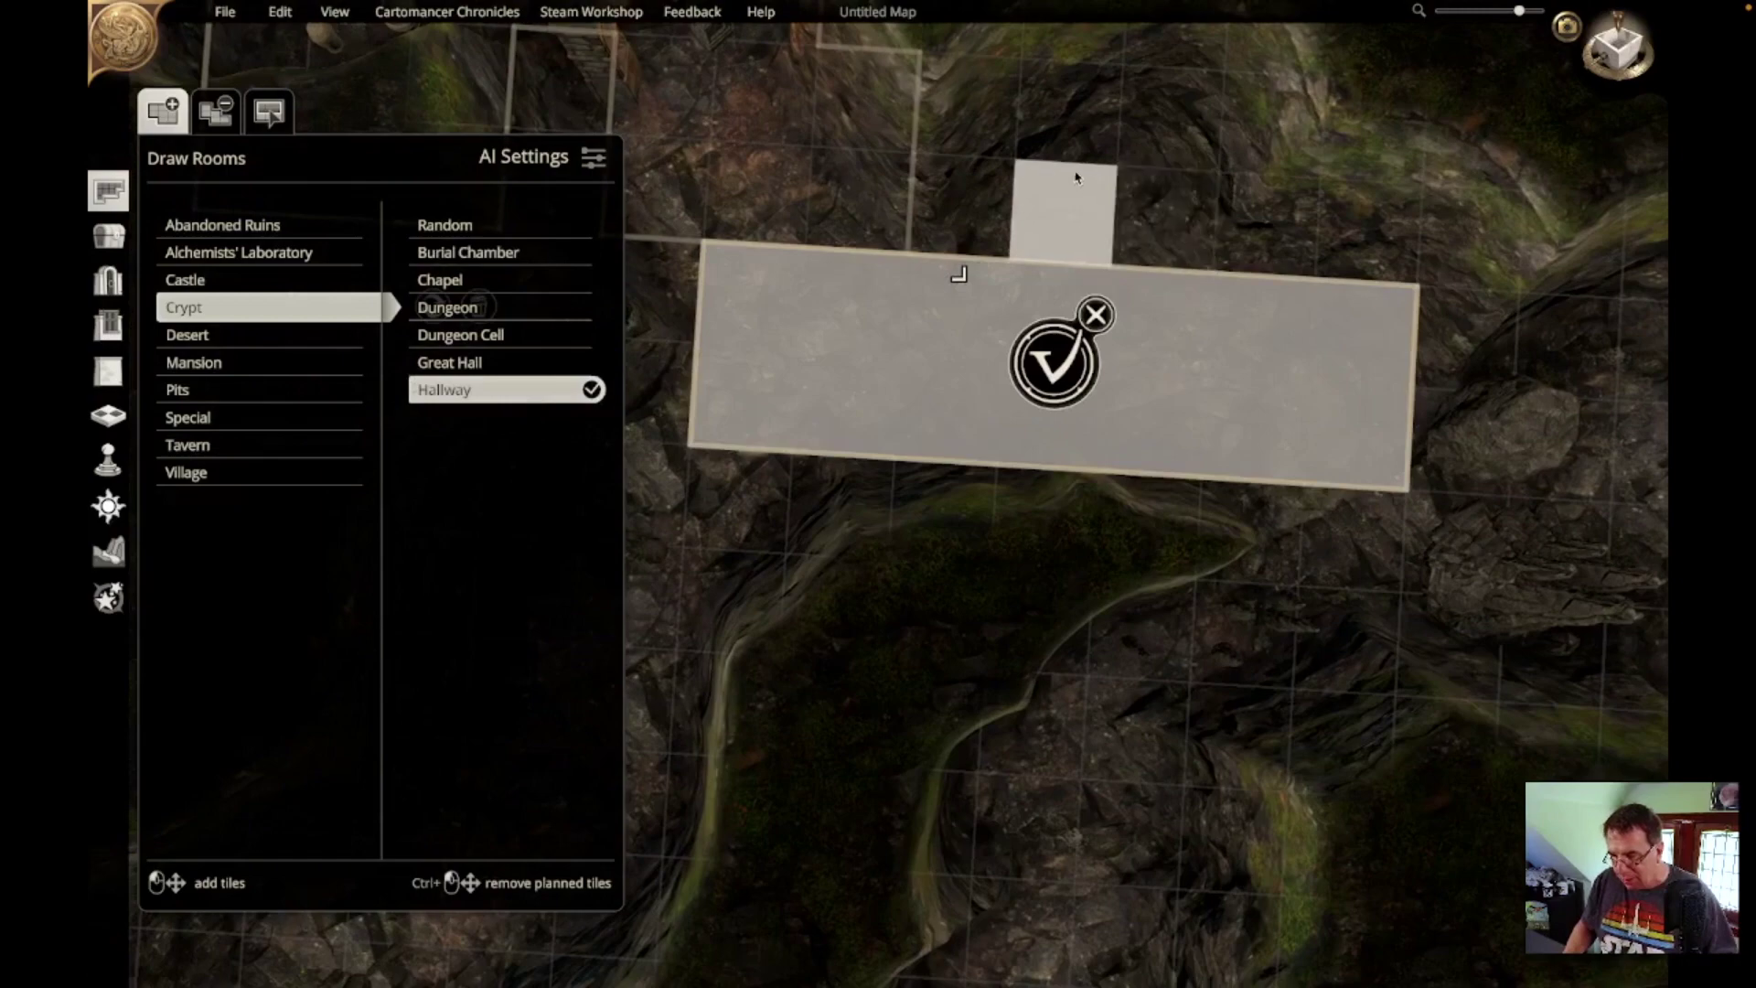
pyautogui.moveTo(1089, 208); pyautogui.dragTo(1174, 202)
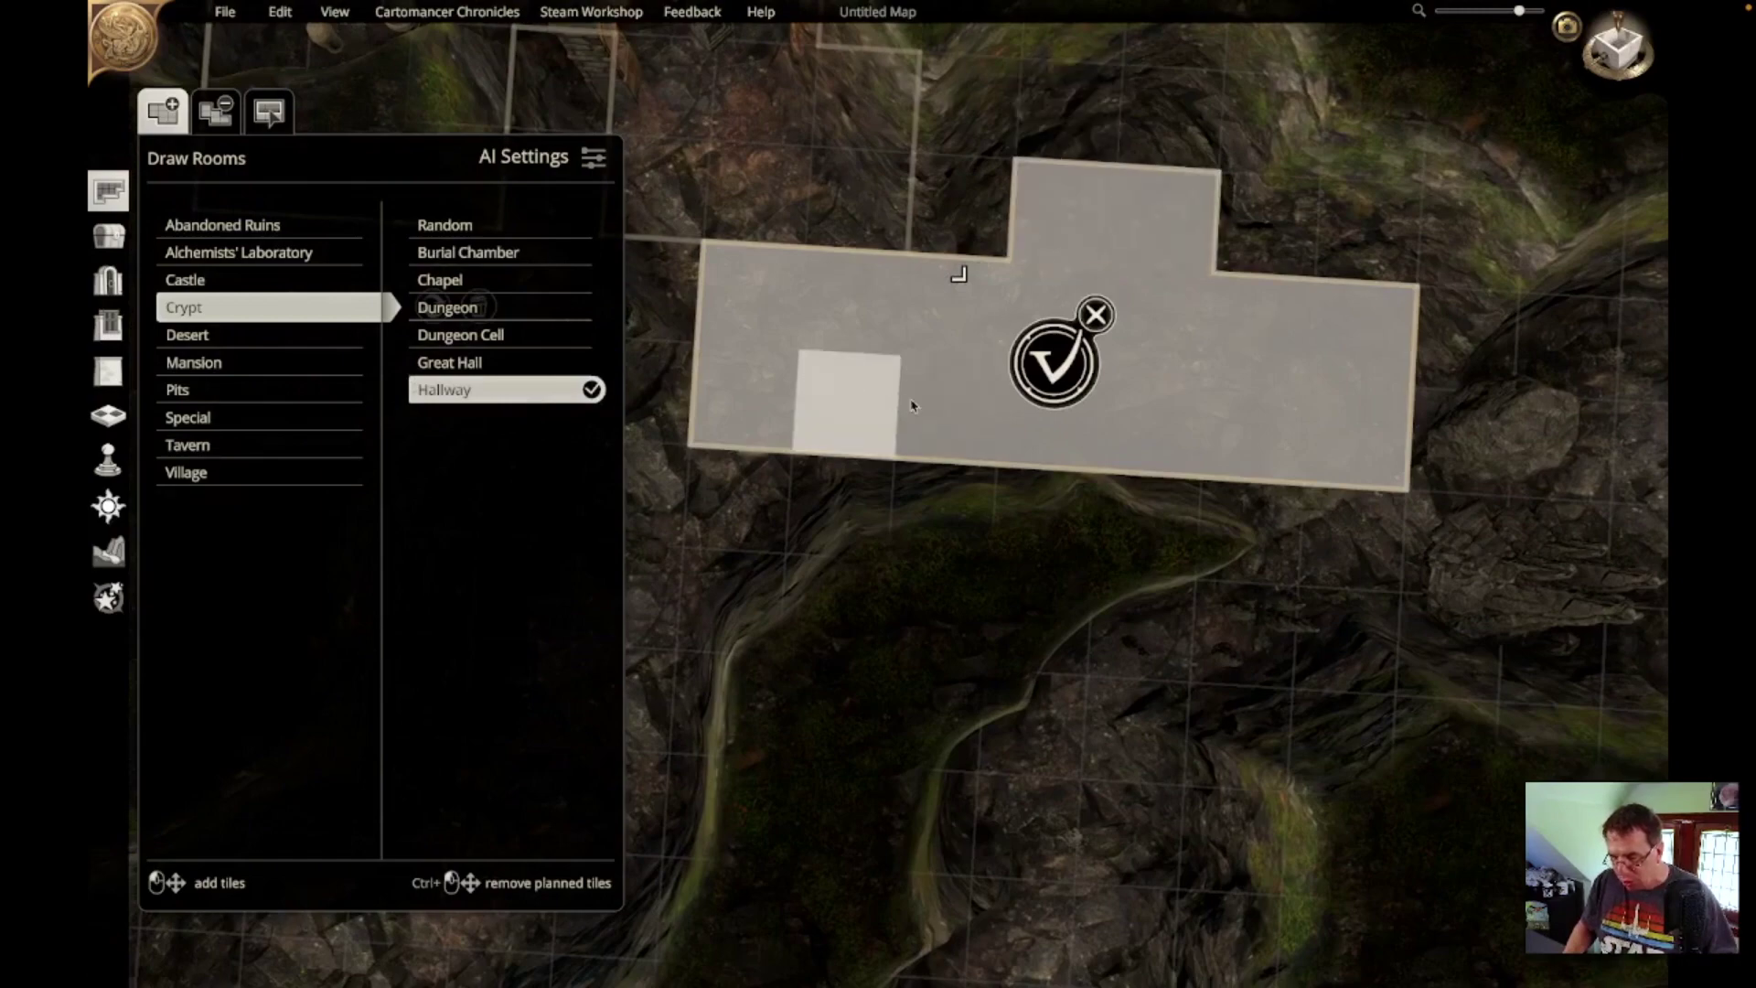
# Step: Extend the planned hallway southeast by a 4 by 3 tile block and two adjoining tiles, and generate it
pyautogui.moveTo(1155, 423); pyautogui.dragTo(692, 275, button='right')
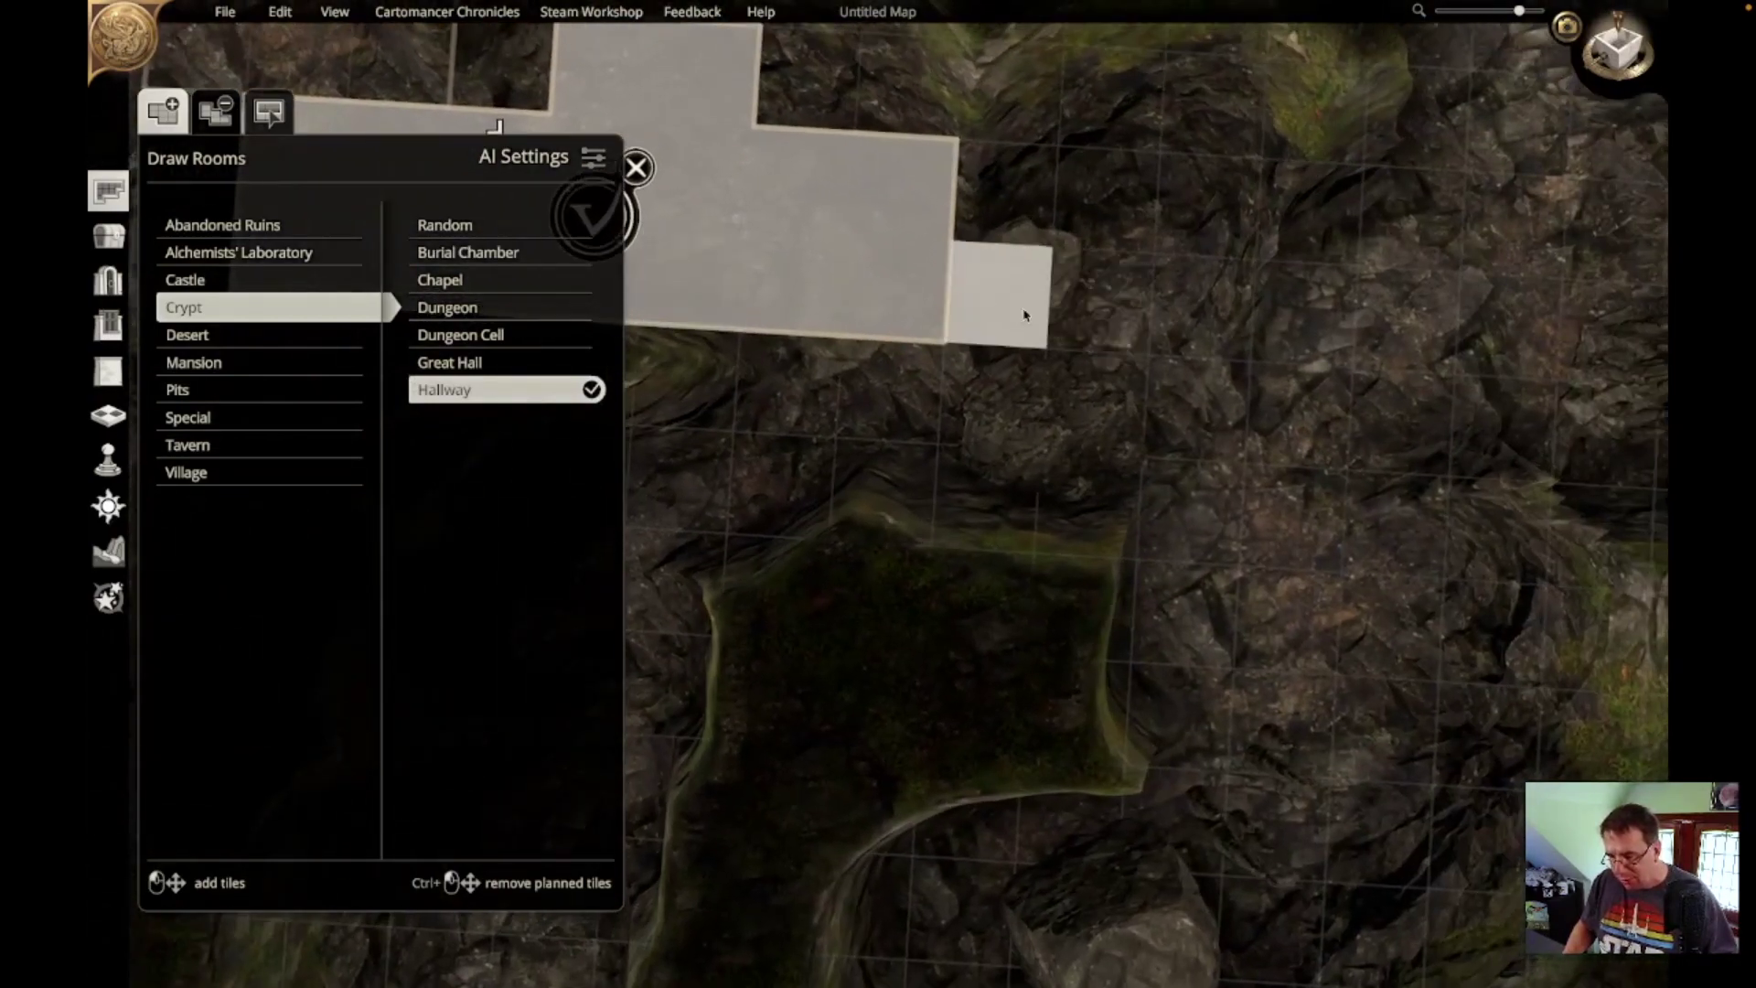
pyautogui.moveTo(975, 330); pyautogui.dragTo(1267, 502)
pyautogui.moveTo(791, 412); pyautogui.dragTo(942, 458)
pyautogui.moveTo(1294, 396)
pyautogui.mouseDown(button='right')
pyautogui.moveTo(1172, 475)
pyautogui.moveTo(1293, 403)
pyautogui.mouseUp(button='right')
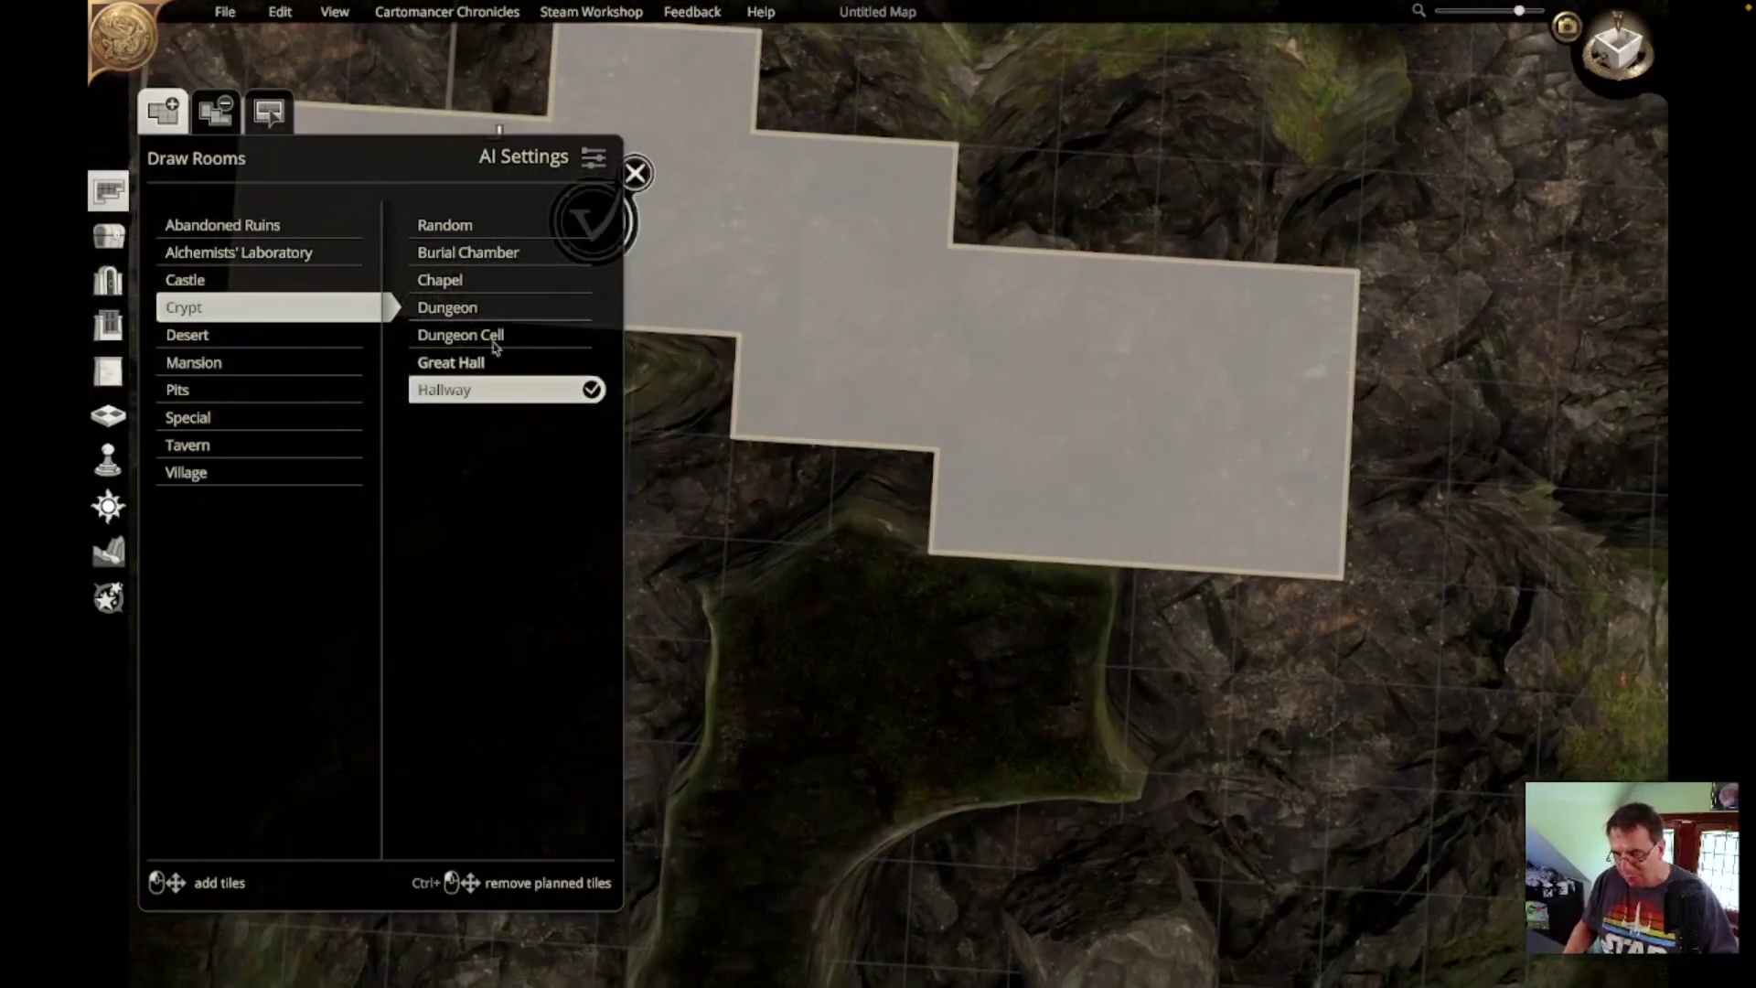
pyautogui.moveTo(831, 271); pyautogui.dragTo(1260, 311, button='right')
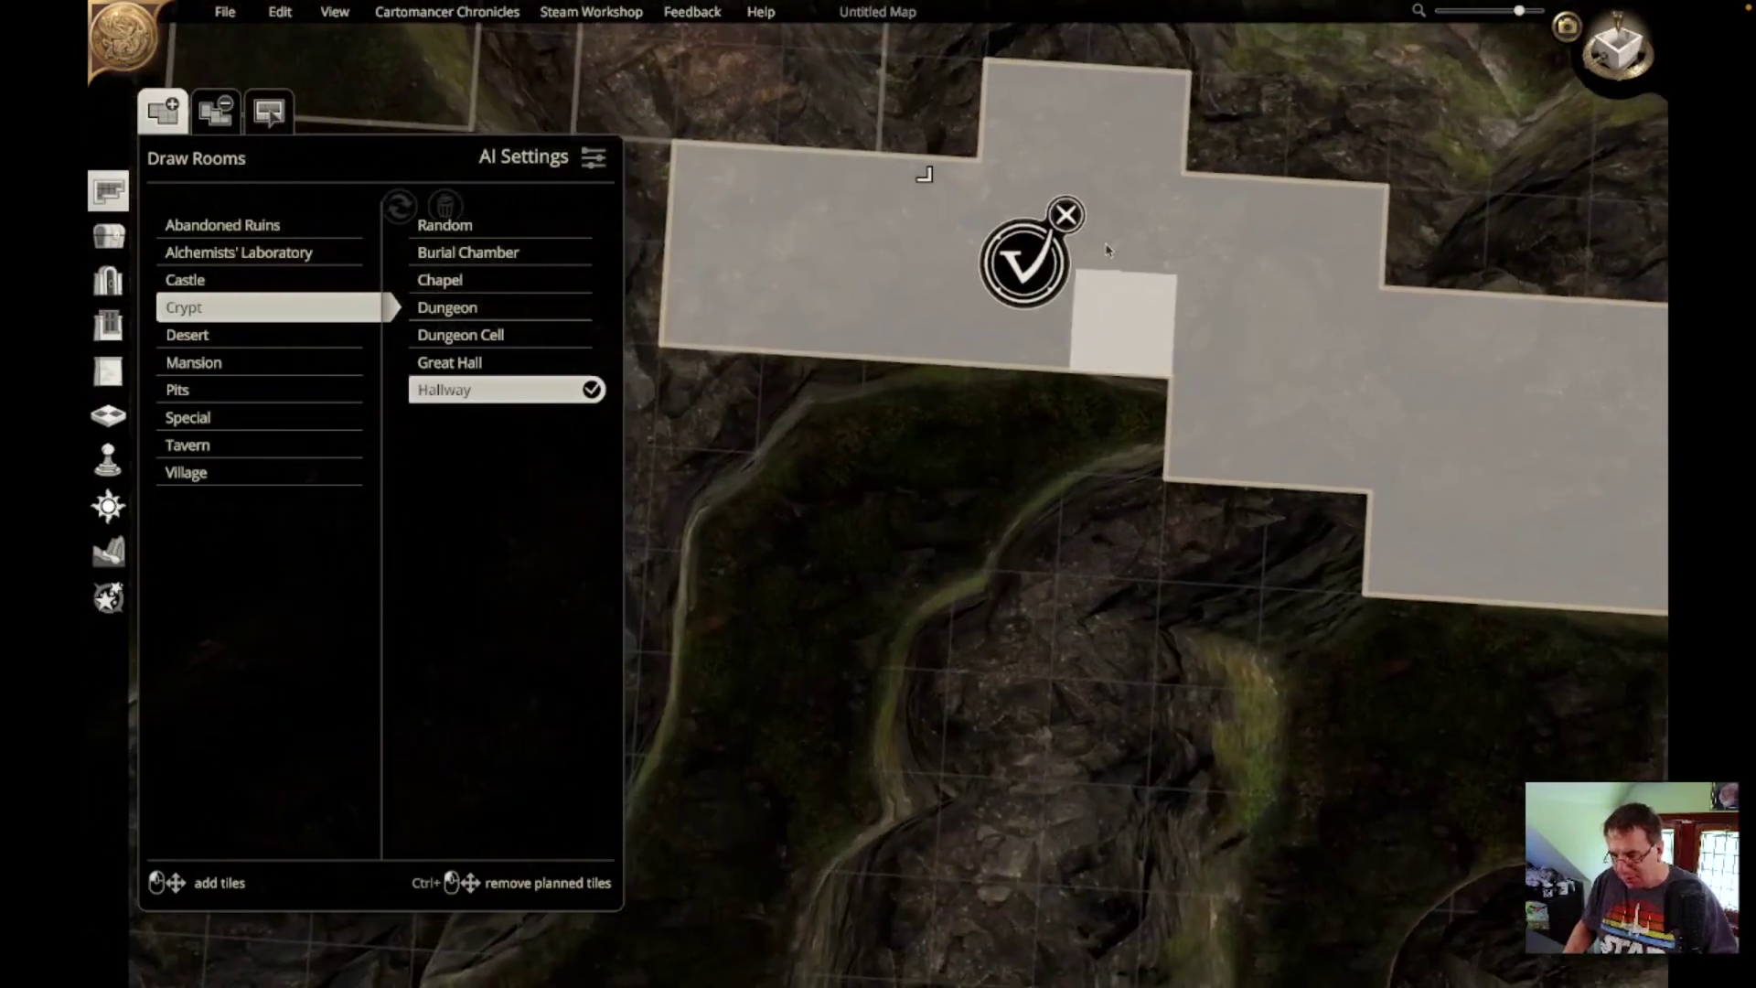
pyautogui.click(1018, 247)
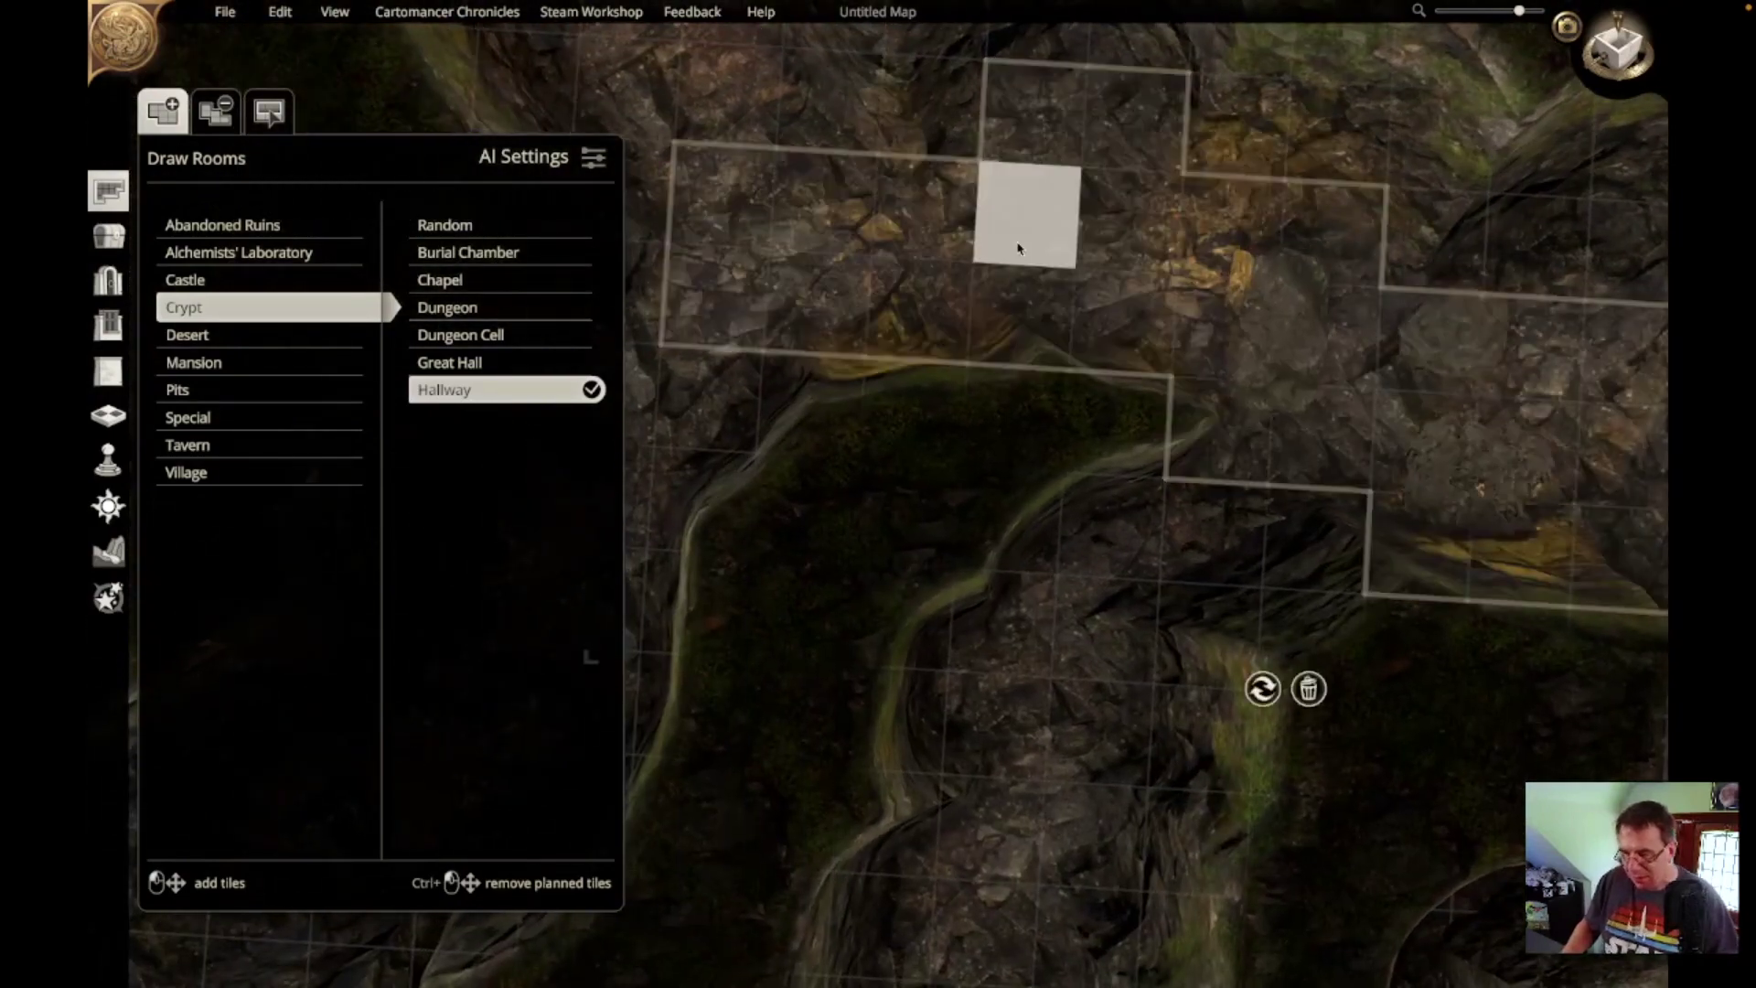
pyautogui.moveTo(1386, 368); pyautogui.dragTo(1517, 332, button='right')
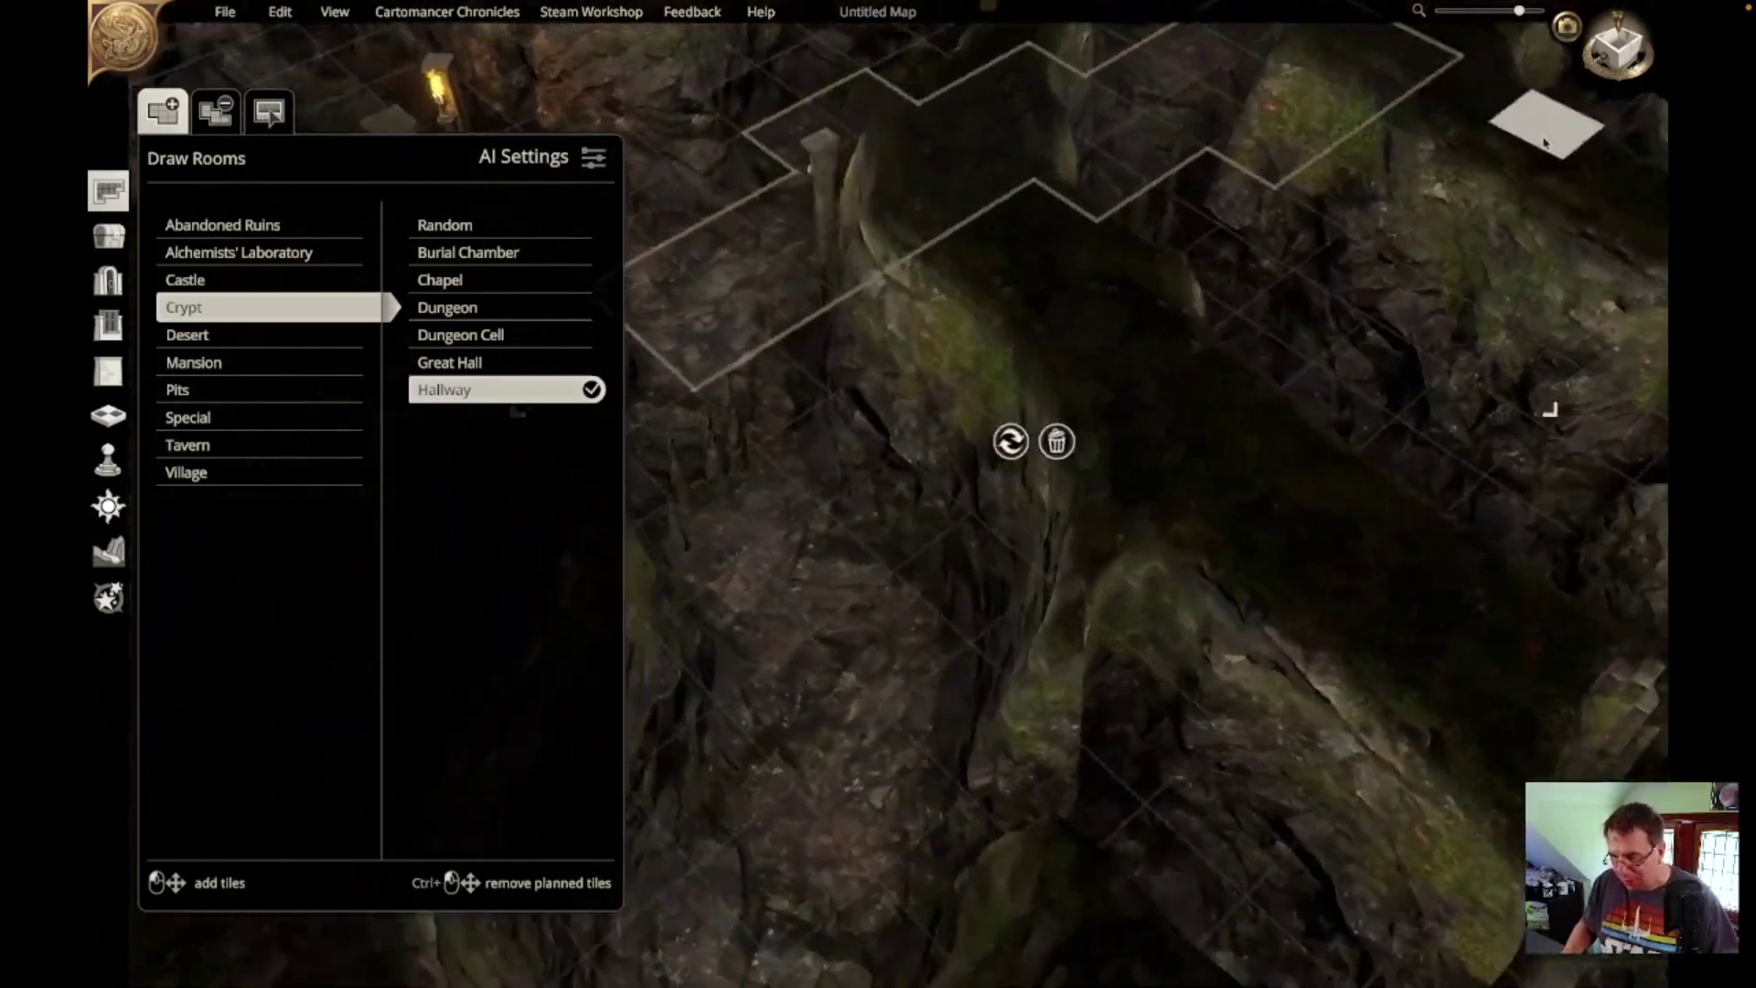
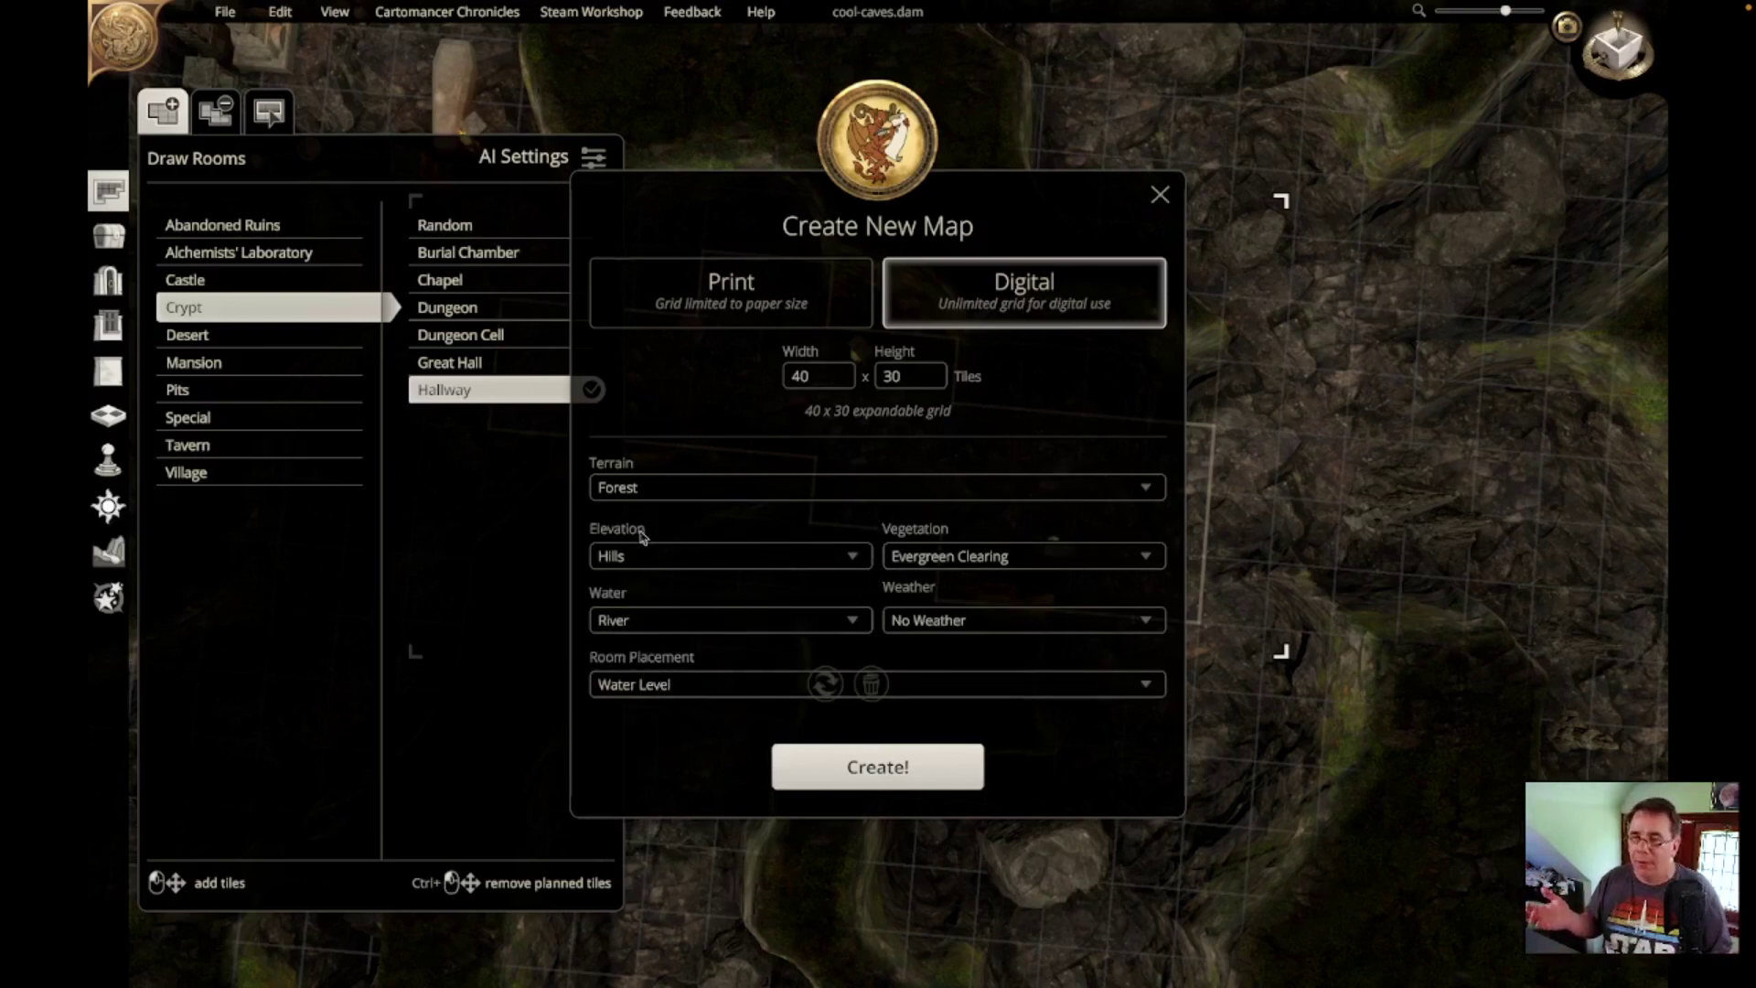
# Step: Create a 40 x 30 digital Forest map with Hills, Evergreen Clearing, River, No Weather and rooms placed at Water Level
pyautogui.click(903, 777)
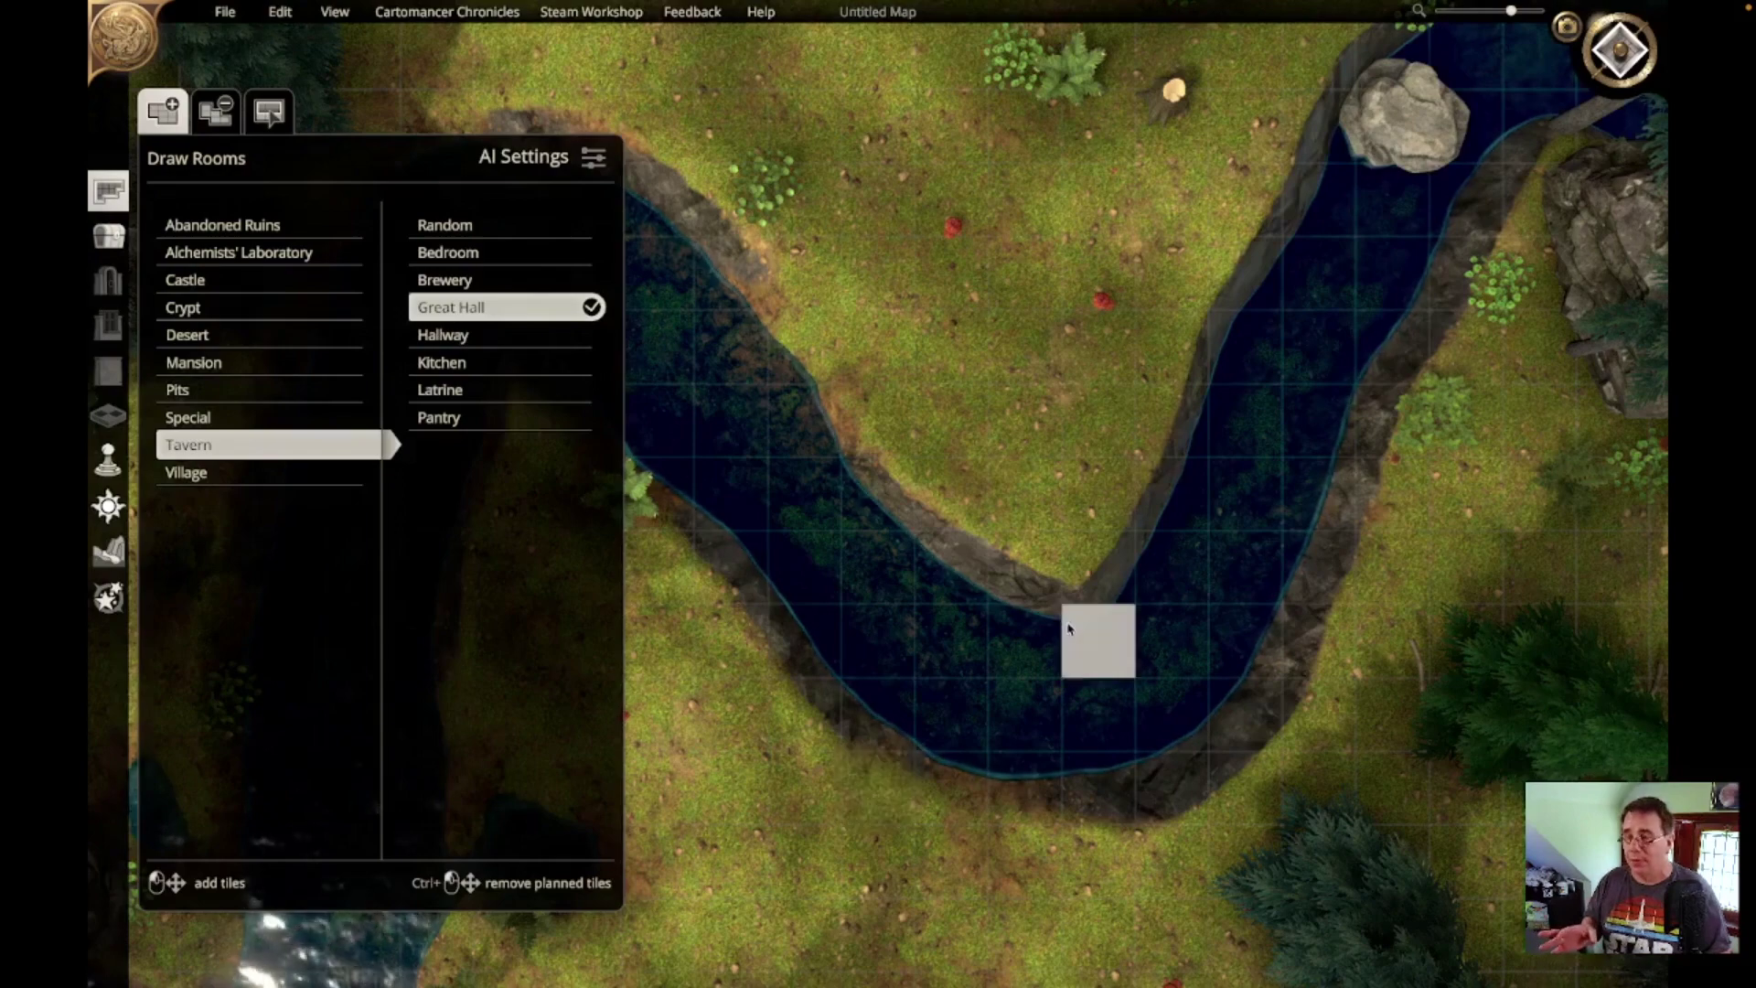
pyautogui.scroll(-5, 1067, 633)
pyautogui.scroll(-2, 1067, 633)
pyautogui.moveTo(927, 545); pyautogui.dragTo(1342, 582, button='right')
pyautogui.scroll(-3, 1336, 576)
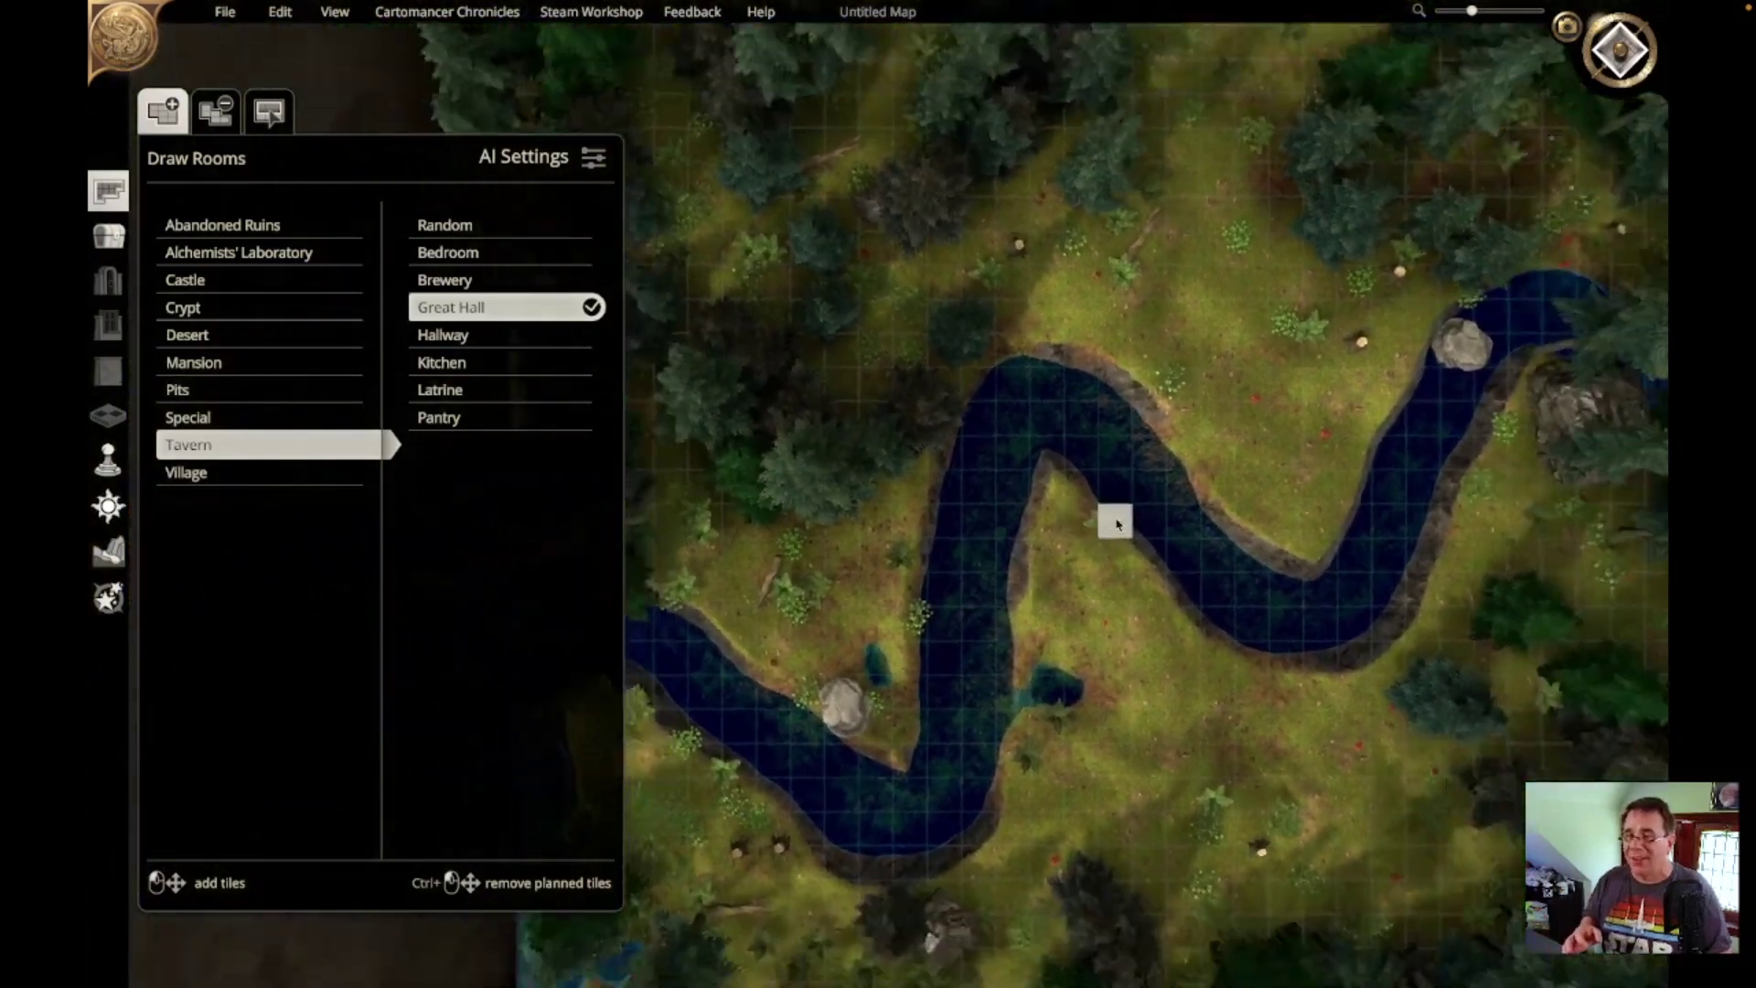
pyautogui.moveTo(870, 490); pyautogui.dragTo(982, 487, button='right')
pyautogui.moveTo(1117, 482); pyautogui.dragTo(1216, 355, button='middle')
pyautogui.moveTo(1413, 311); pyautogui.dragTo(982, 645, button='middle')
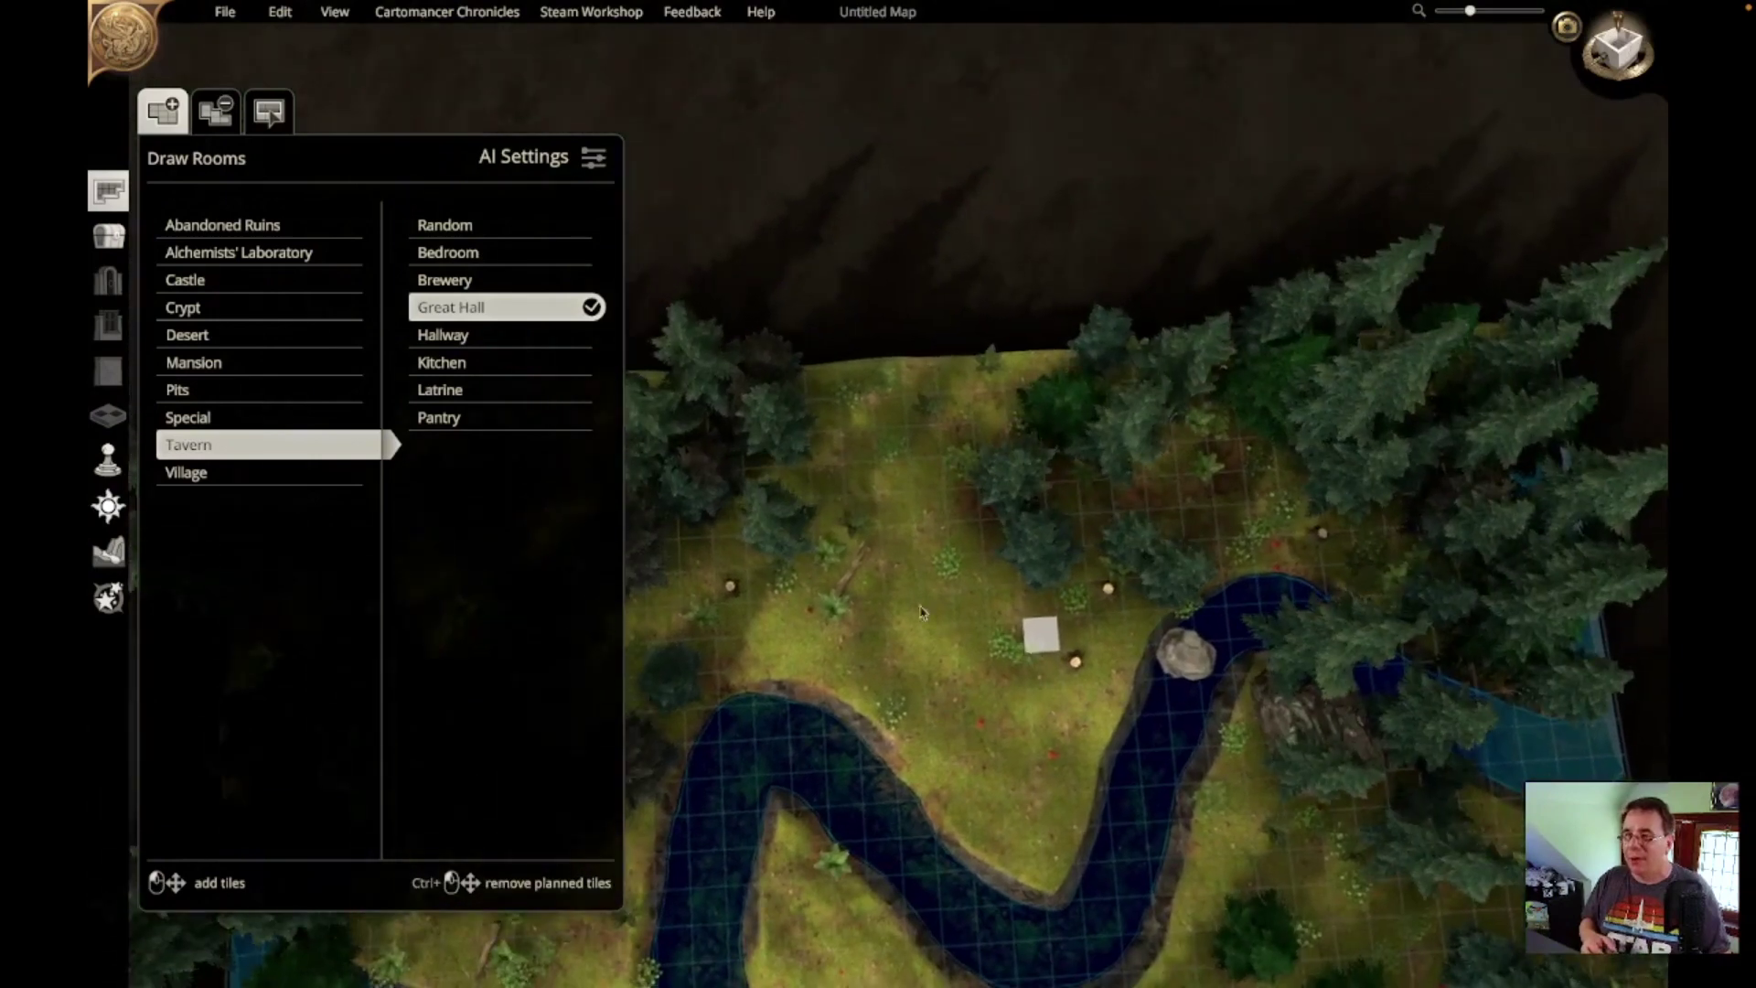
# Step: Raise a broad cave area along the northern edge of the forest clearing, north of the river bend
pyautogui.click(106, 552)
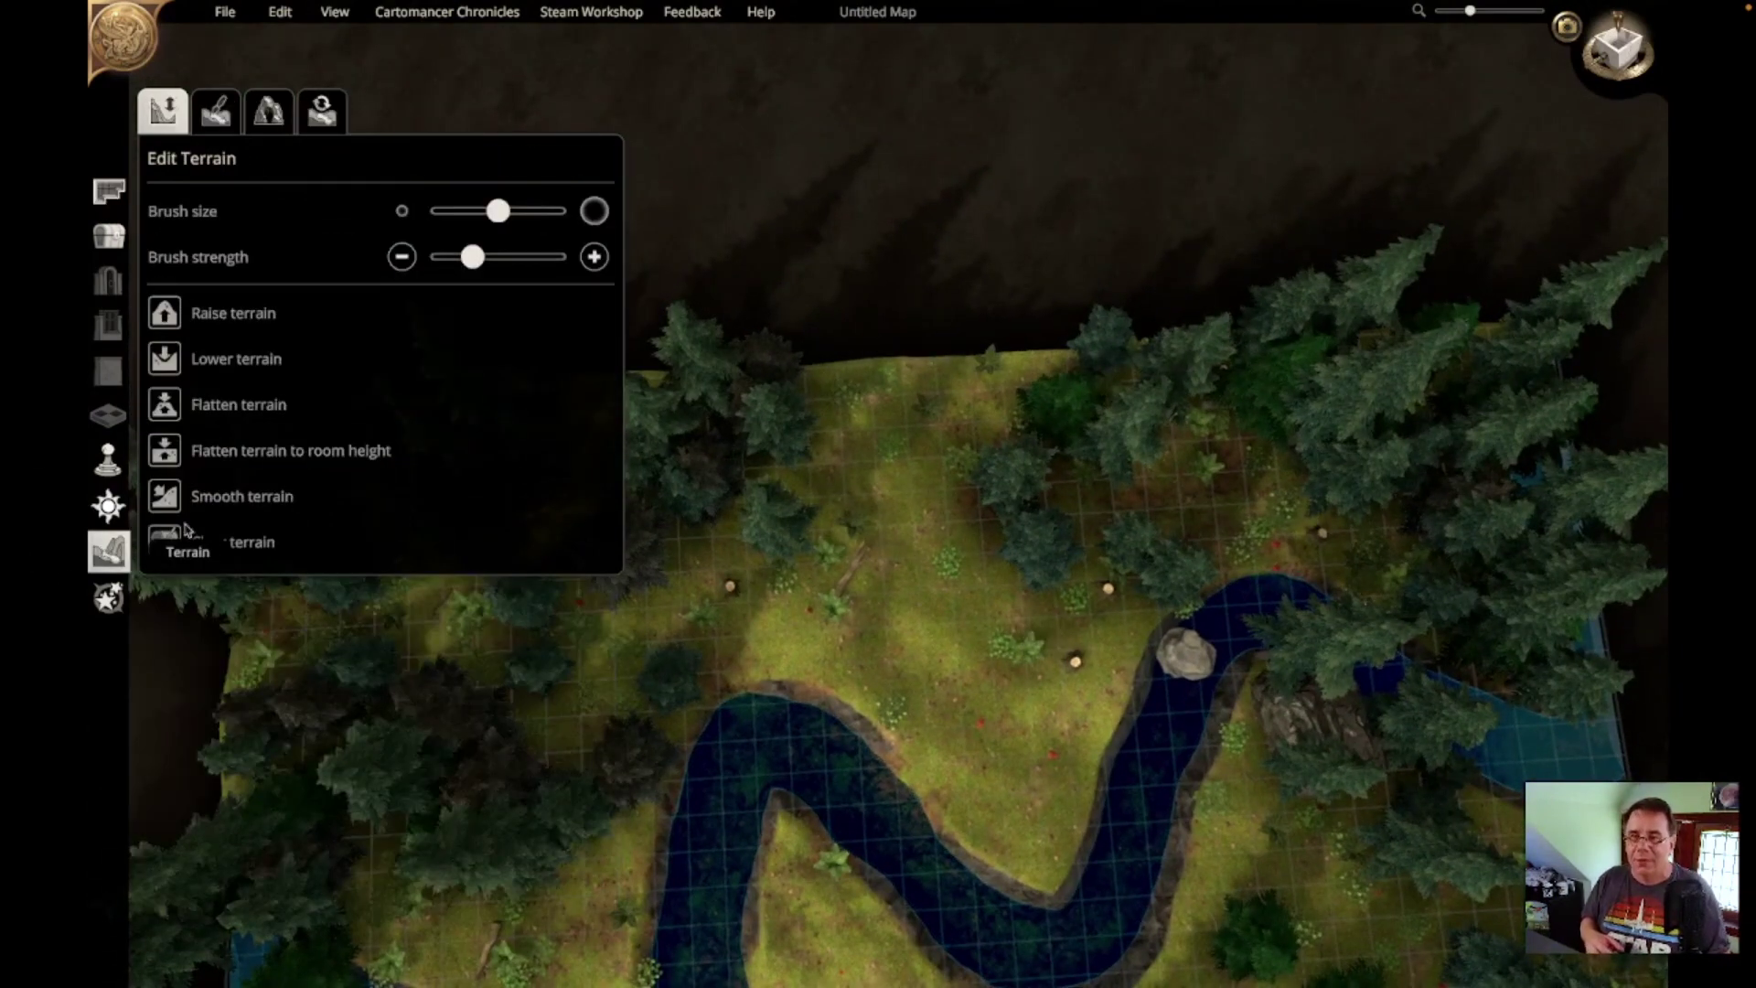
pyautogui.click(265, 113)
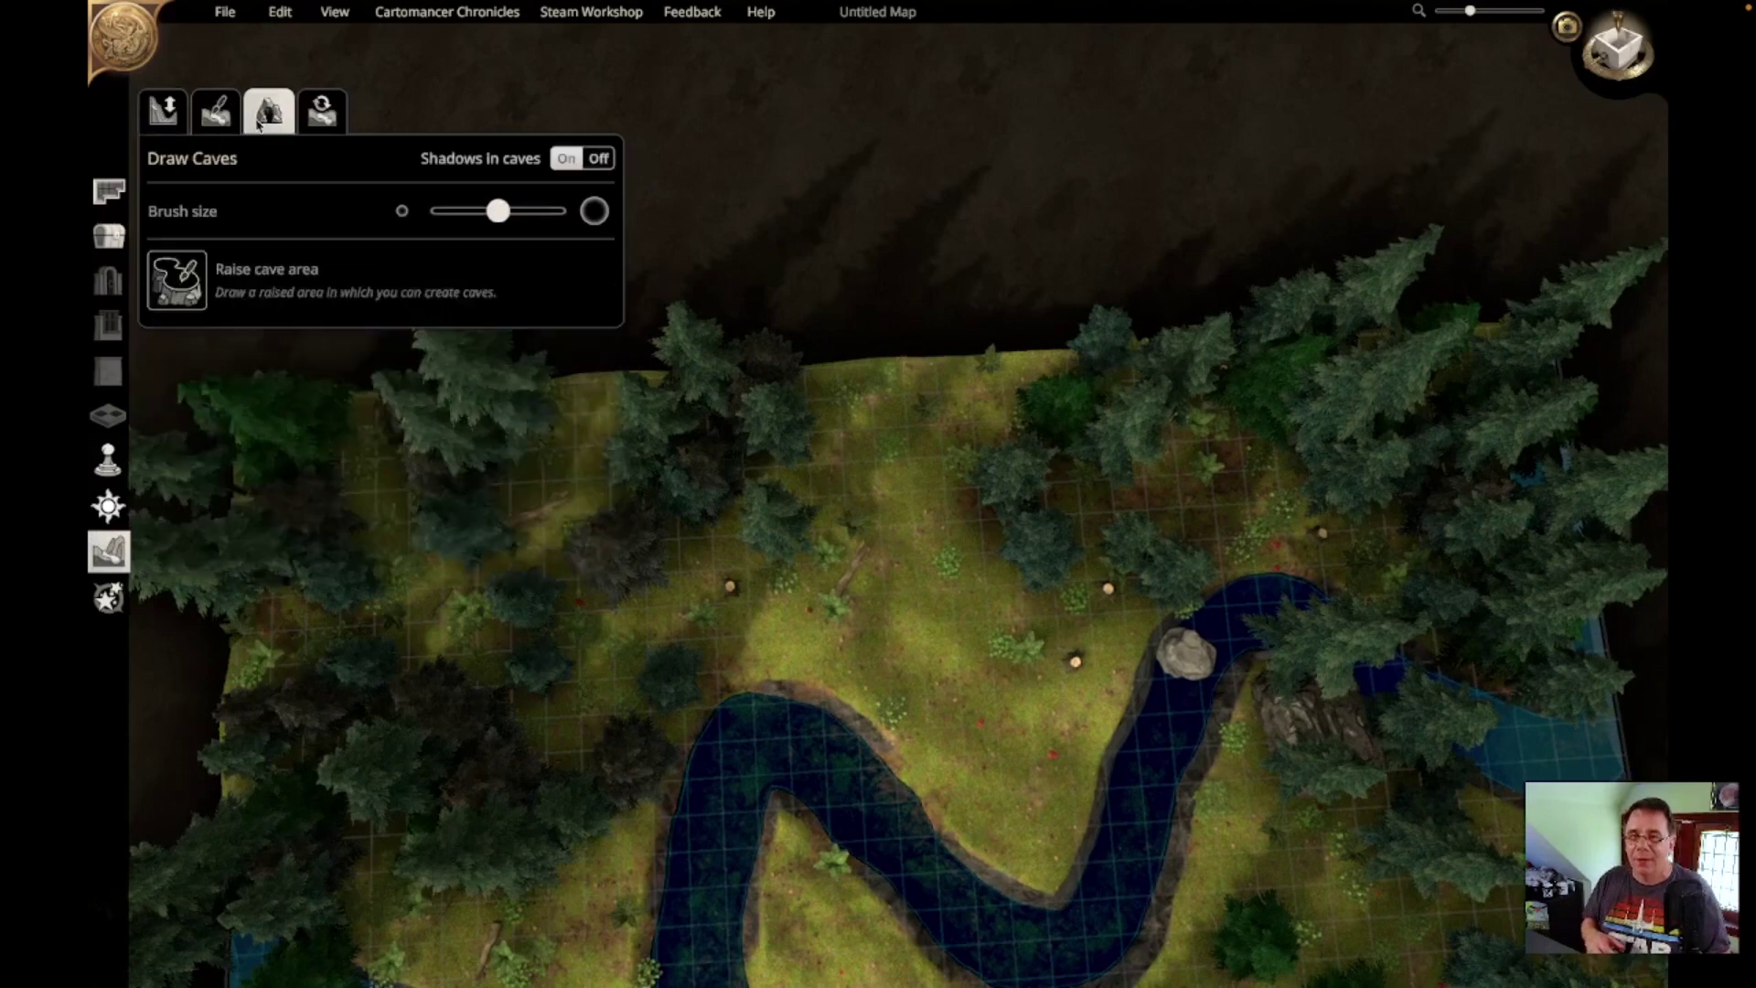
pyautogui.click(177, 280)
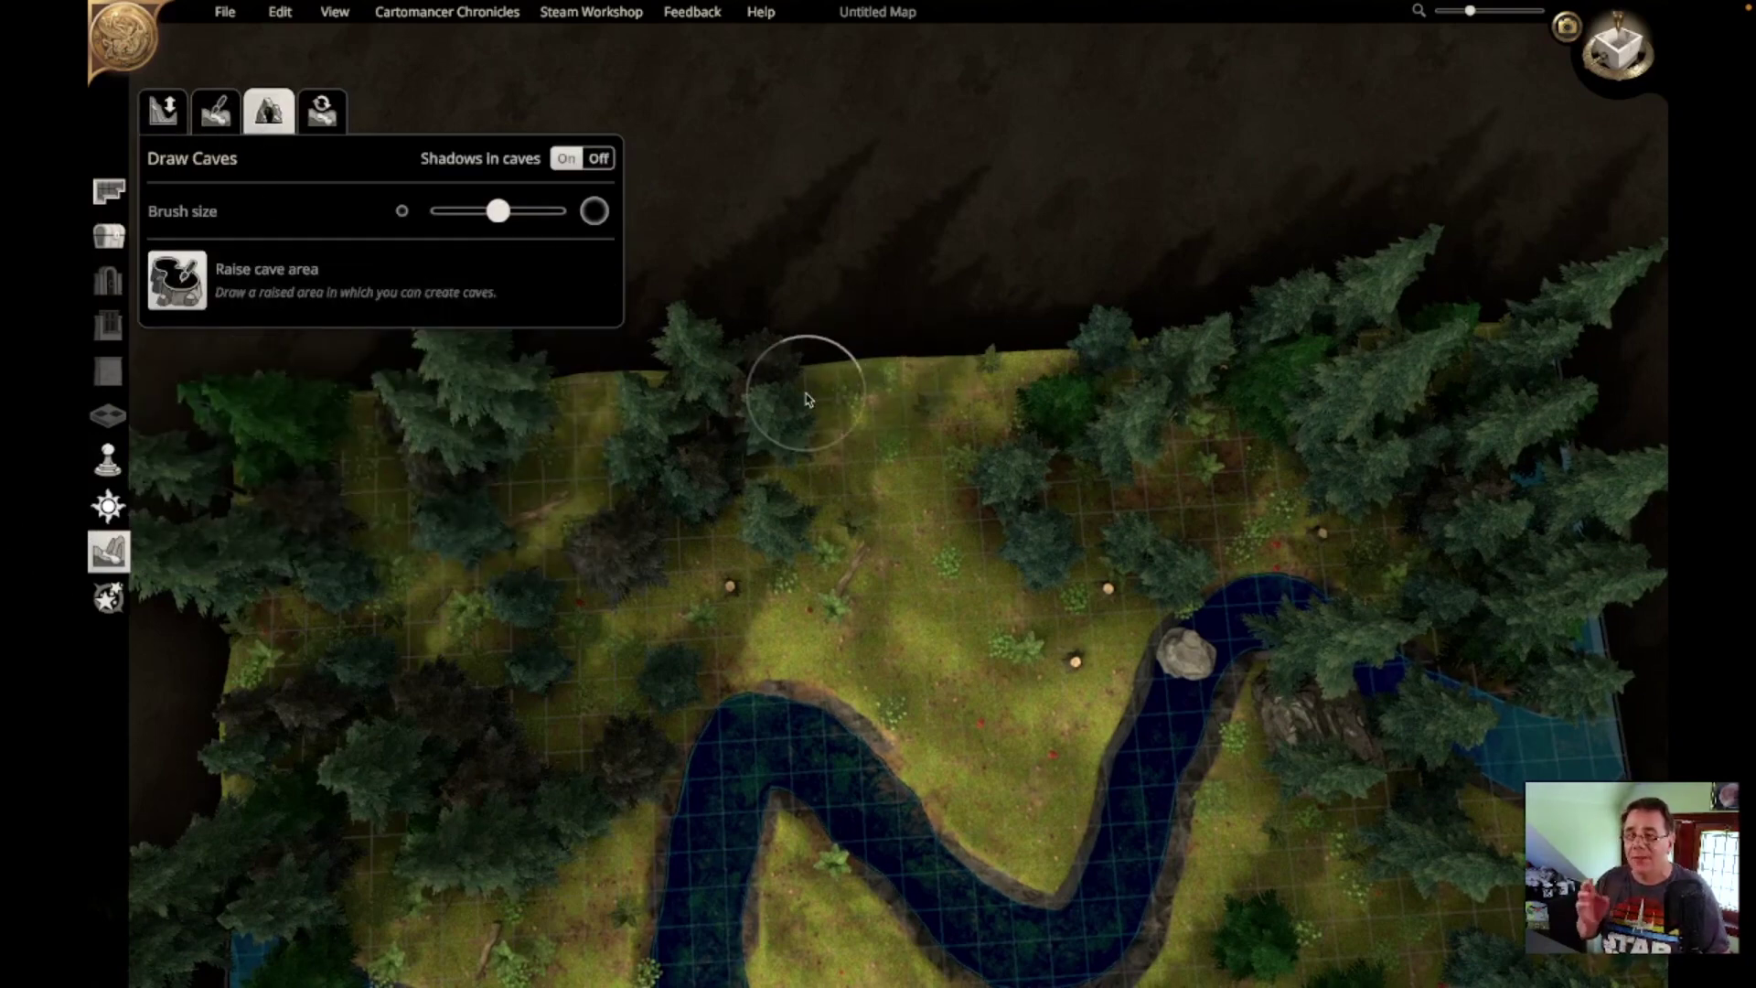
pyautogui.moveTo(805, 398)
pyautogui.mouseDown()
pyautogui.moveTo(1006, 356)
pyautogui.moveTo(1049, 437)
pyautogui.moveTo(783, 483)
pyautogui.moveTo(1002, 399)
pyautogui.mouseUp()
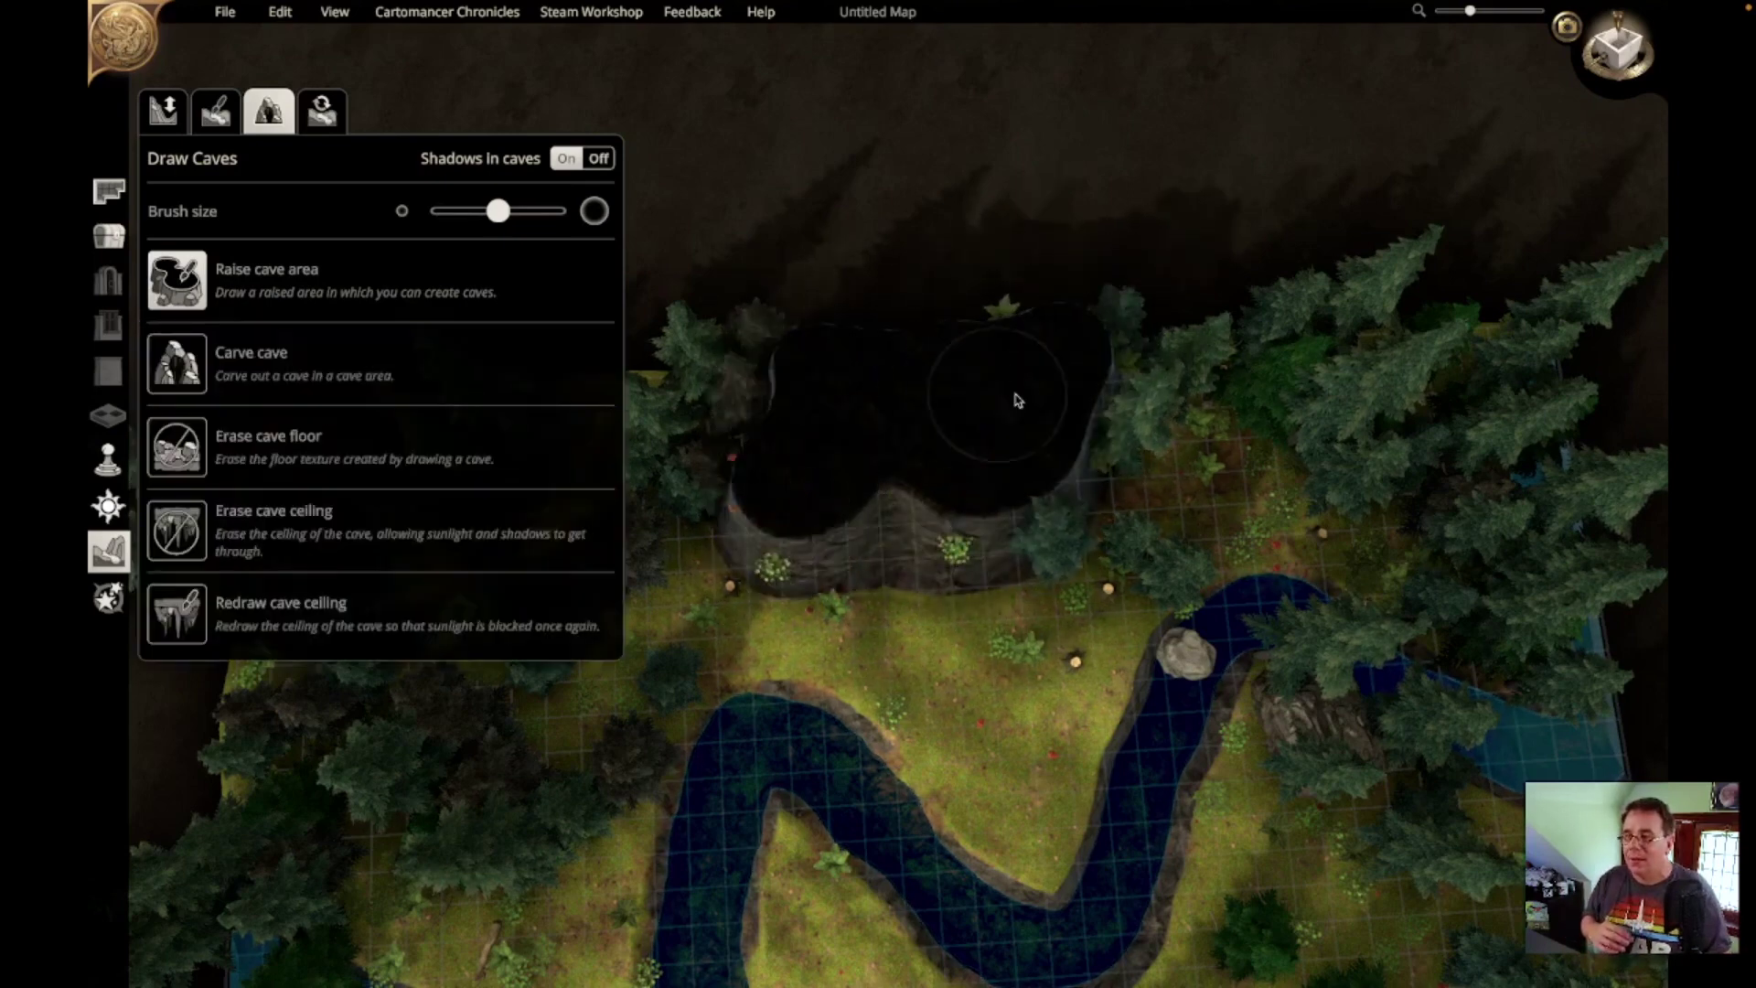
pyautogui.moveTo(827, 436)
pyautogui.mouseDown()
pyautogui.moveTo(784, 439)
pyautogui.moveTo(772, 420)
pyautogui.moveTo(1007, 372)
pyautogui.moveTo(1068, 418)
pyautogui.moveTo(1093, 468)
pyautogui.mouseUp()
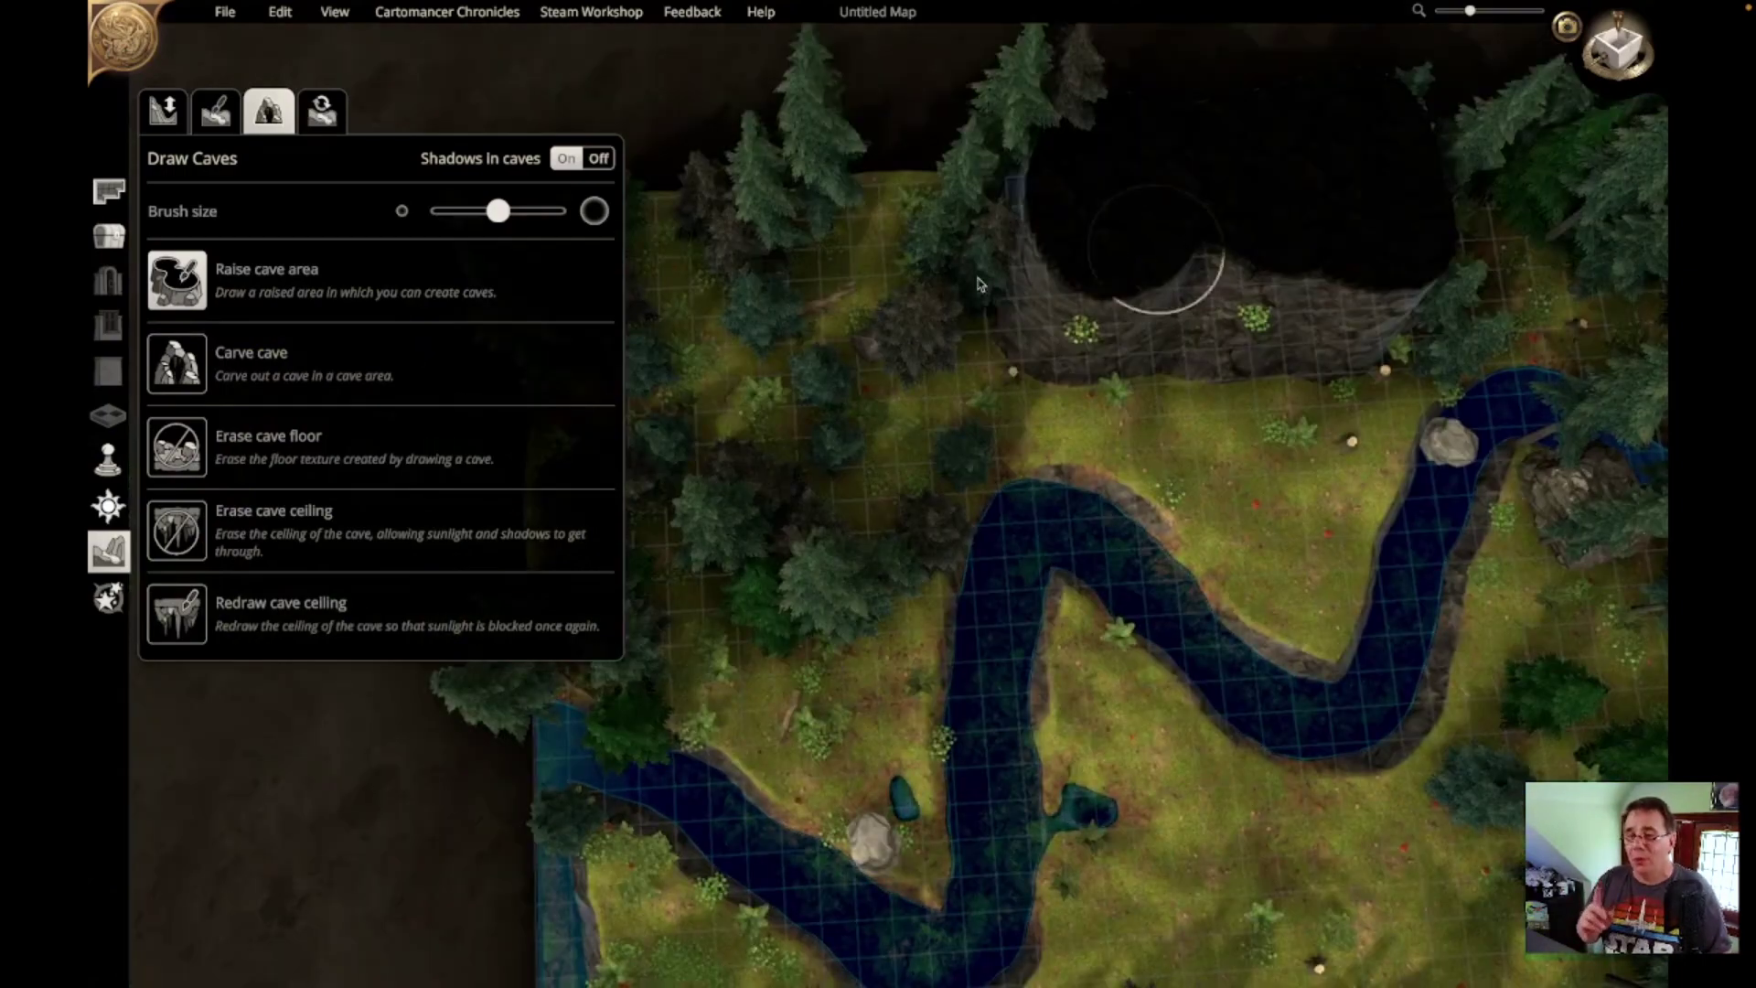
# Step: Raise the terrain on the west side of the cave area into a rocky slope
pyautogui.click(161, 115)
pyautogui.moveTo(909, 235)
pyautogui.mouseDown()
pyautogui.moveTo(854, 216)
pyautogui.moveTo(975, 195)
pyautogui.moveTo(909, 236)
pyautogui.moveTo(944, 259)
pyautogui.moveTo(942, 440)
pyautogui.mouseUp()
pyautogui.moveTo(943, 439); pyautogui.dragTo(978, 307, button='middle')
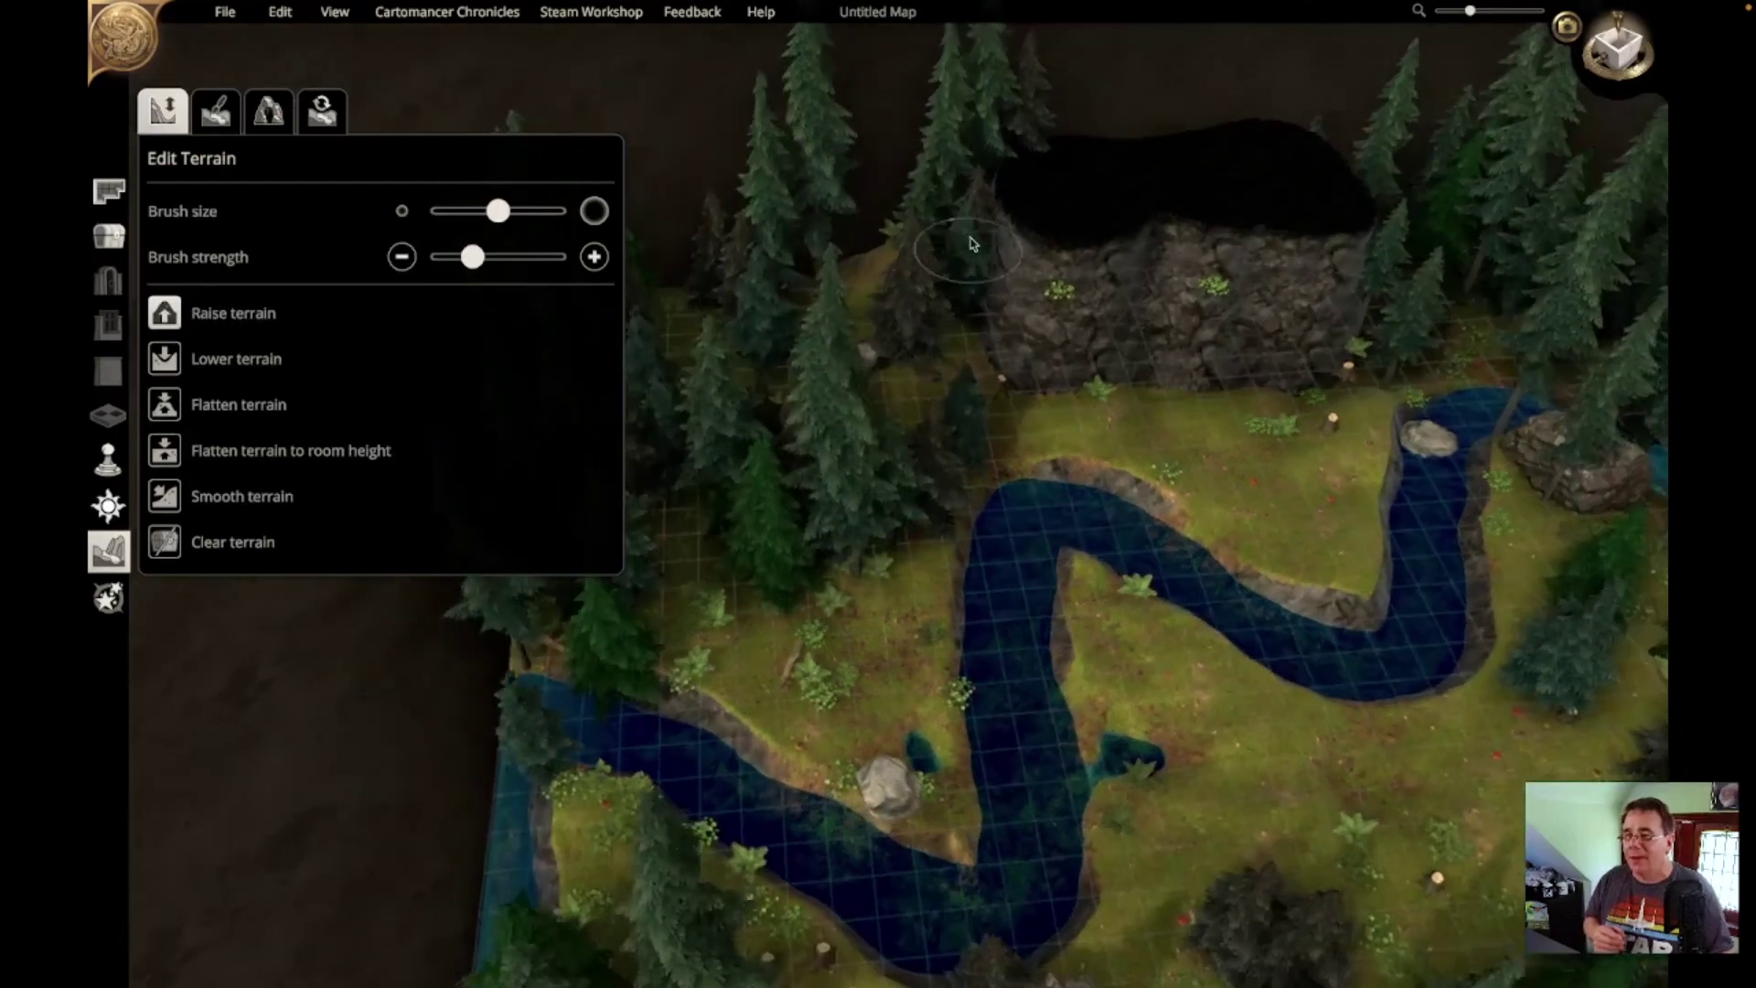
pyautogui.moveTo(917, 344)
pyautogui.mouseDown()
pyautogui.moveTo(898, 337)
pyautogui.moveTo(933, 349)
pyautogui.moveTo(936, 318)
pyautogui.moveTo(953, 333)
pyautogui.moveTo(961, 305)
pyautogui.moveTo(1039, 290)
pyautogui.moveTo(996, 223)
pyautogui.moveTo(962, 216)
pyautogui.moveTo(942, 273)
pyautogui.mouseUp()
# Step: Raise the terrain with a stronger brush along the south and east sides of the cave area, down towards the river
pyautogui.moveTo(1091, 393)
pyautogui.mouseDown()
pyautogui.moveTo(1299, 395)
pyautogui.moveTo(1180, 377)
pyautogui.moveTo(1352, 357)
pyautogui.moveTo(1368, 306)
pyautogui.moveTo(1300, 323)
pyautogui.moveTo(1189, 290)
pyautogui.moveTo(1265, 423)
pyautogui.mouseUp()
pyautogui.moveTo(1324, 515); pyautogui.dragTo(1228, 404)
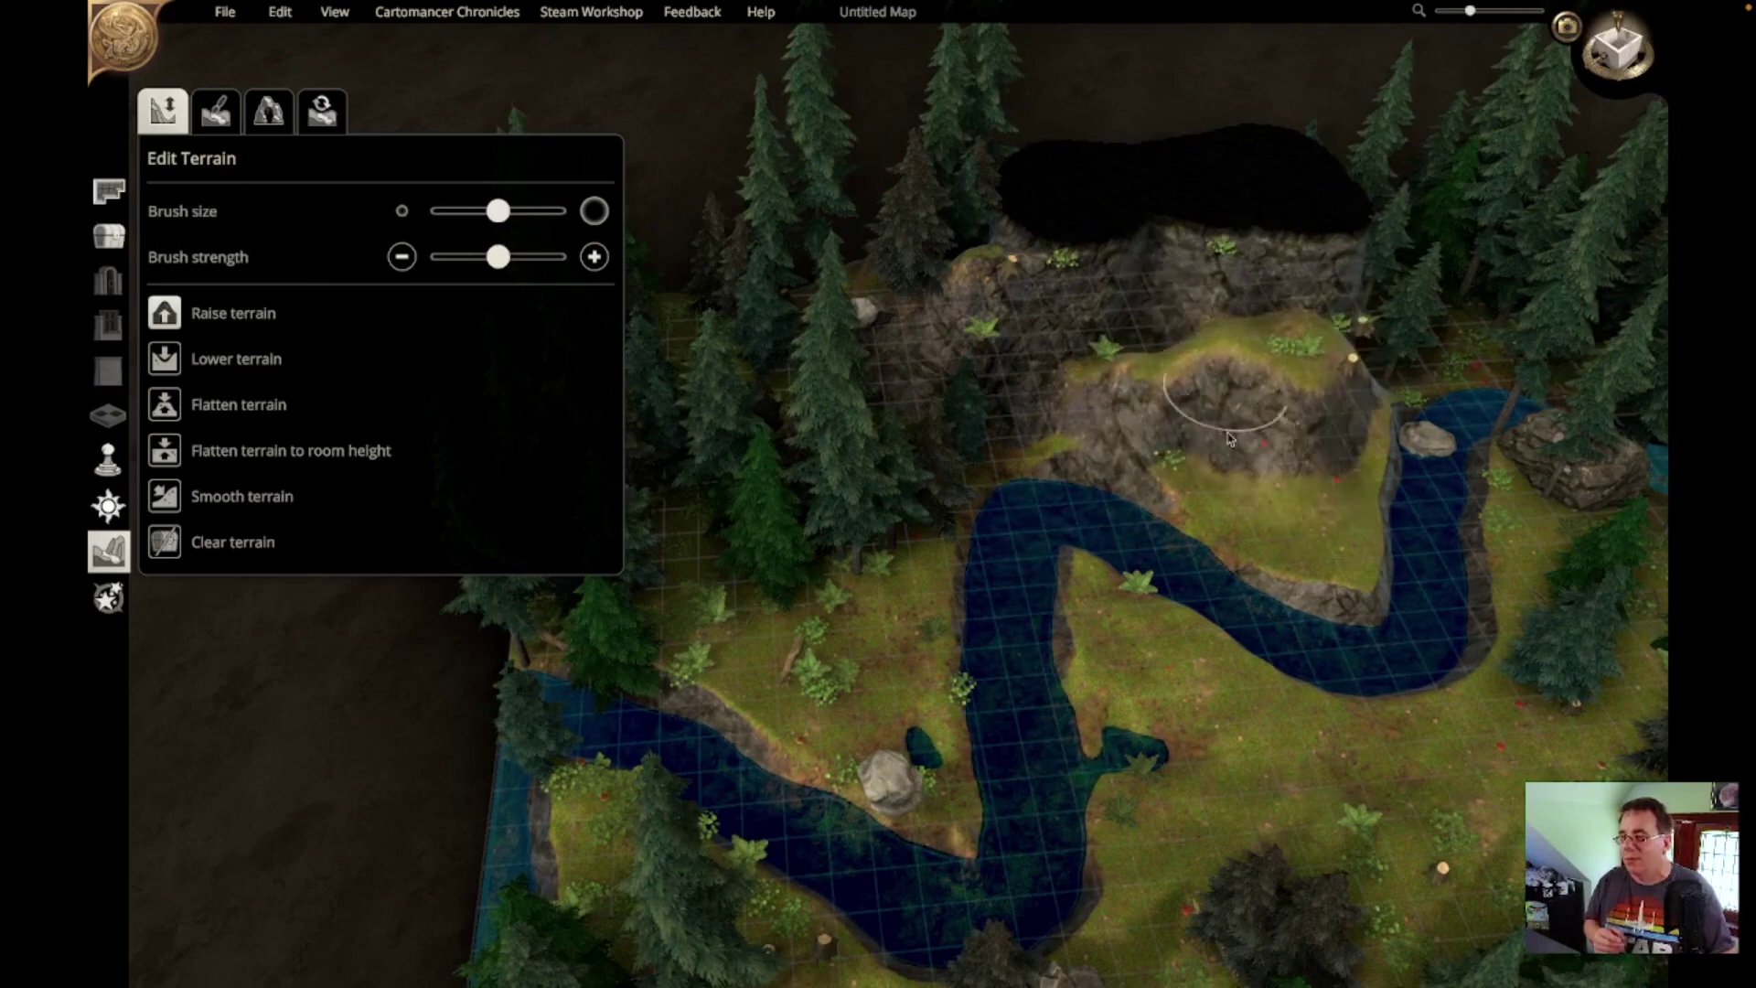
pyautogui.moveTo(1251, 495)
pyautogui.mouseDown()
pyautogui.moveTo(1225, 439)
pyautogui.moveTo(1336, 407)
pyautogui.moveTo(1360, 357)
pyautogui.moveTo(1278, 358)
pyautogui.moveTo(1144, 306)
pyautogui.moveTo(1304, 260)
pyautogui.mouseUp()
pyautogui.moveTo(1328, 457)
pyautogui.mouseDown(button='middle')
pyautogui.moveTo(1400, 453)
pyautogui.moveTo(1596, 494)
pyautogui.mouseUp(button='middle')
pyautogui.moveTo(1616, 509)
pyautogui.mouseDown()
pyautogui.moveTo(1569, 453)
pyautogui.moveTo(1414, 393)
pyautogui.moveTo(1363, 443)
pyautogui.mouseUp()
pyautogui.moveTo(928, 599); pyautogui.dragTo(1141, 957, button='middle')
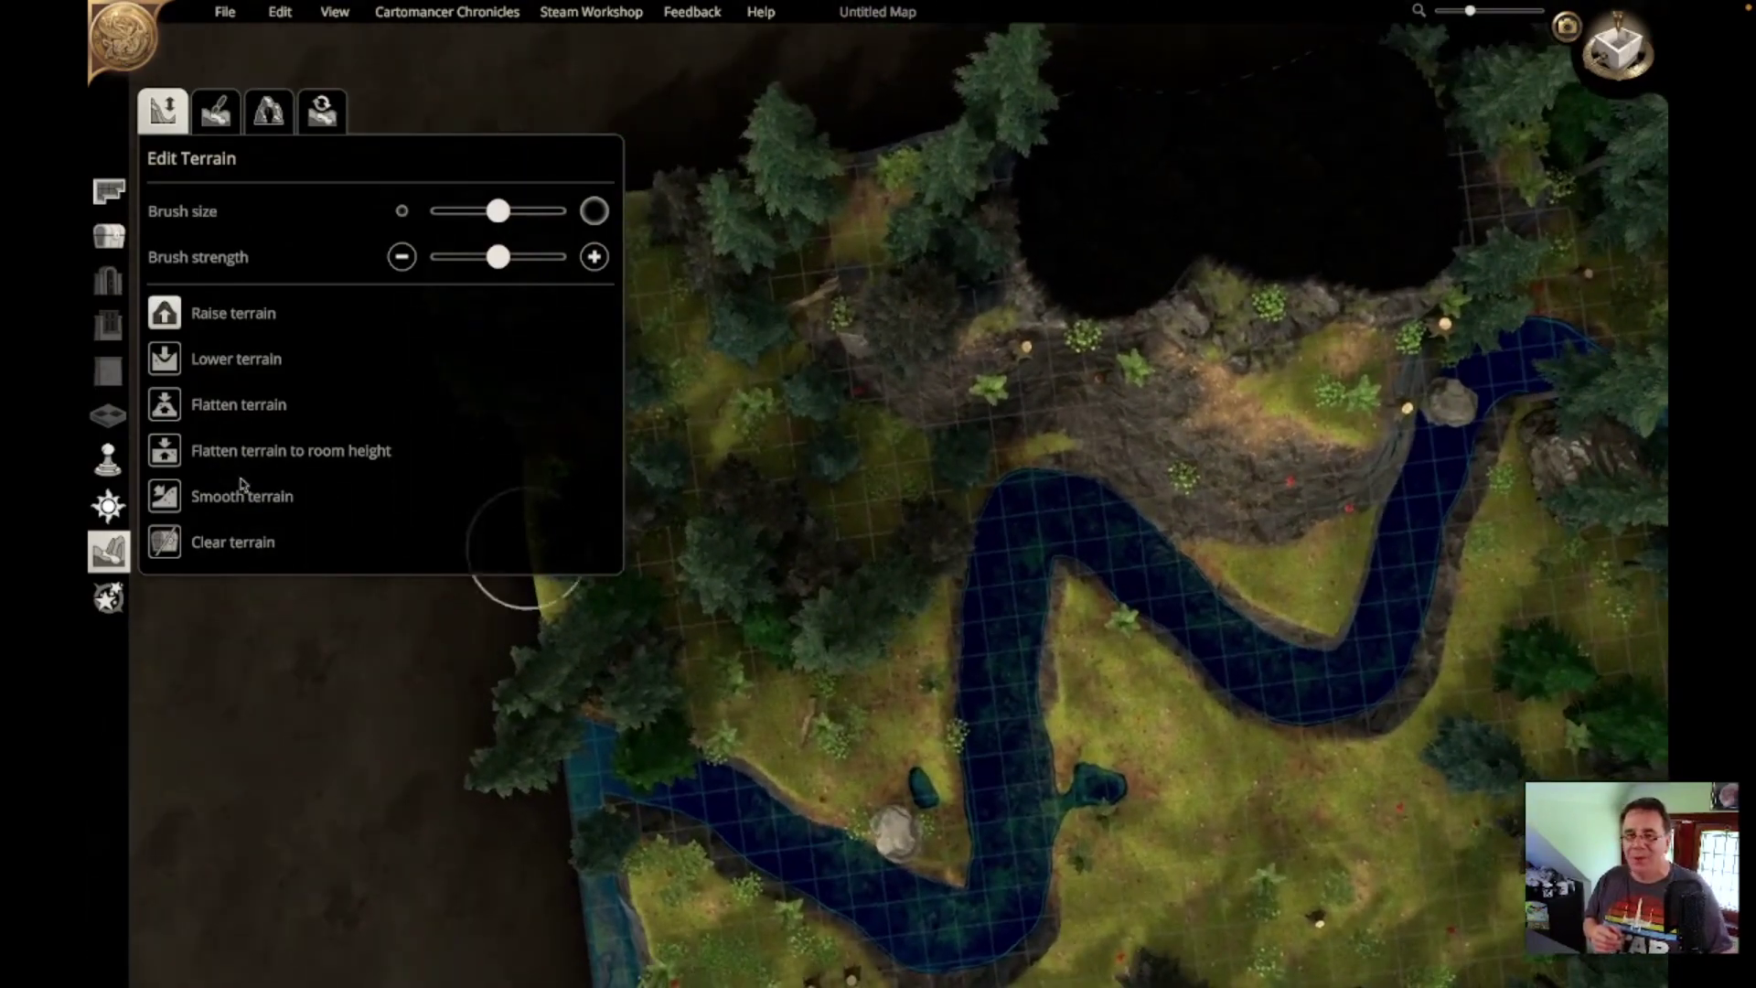
# Step: Carve a wide cave chamber into the middle of the raised cave area
pyautogui.click(268, 111)
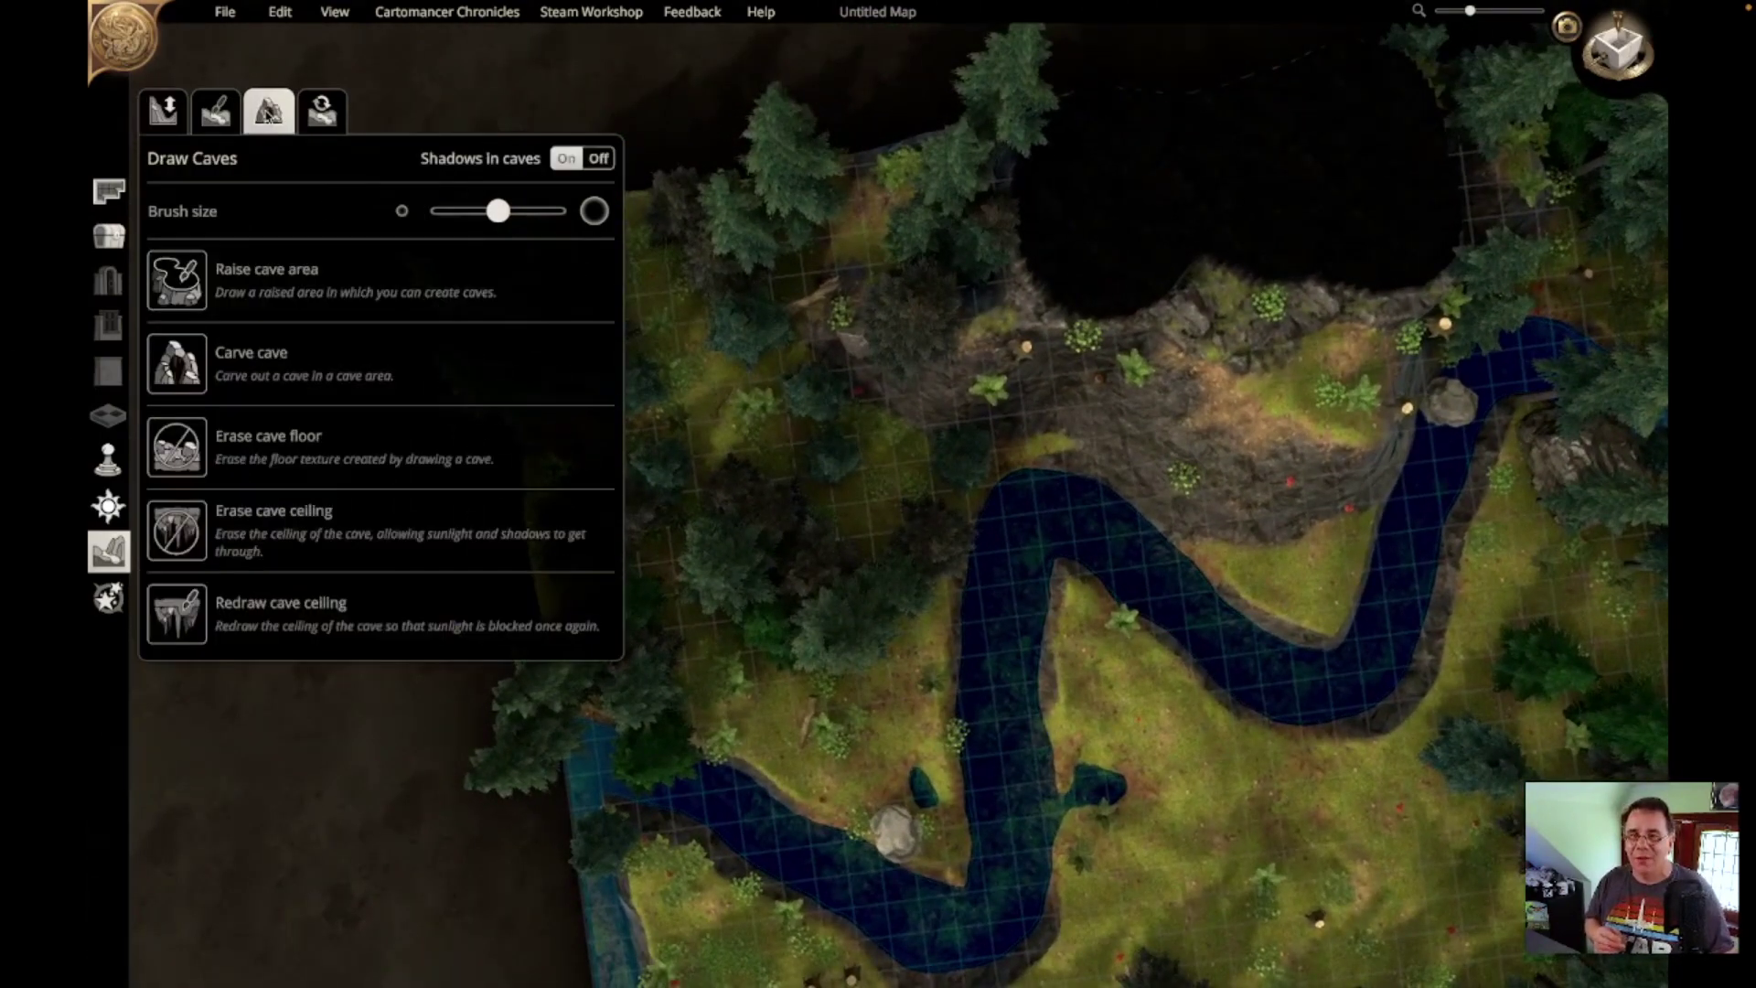
pyautogui.click(175, 365)
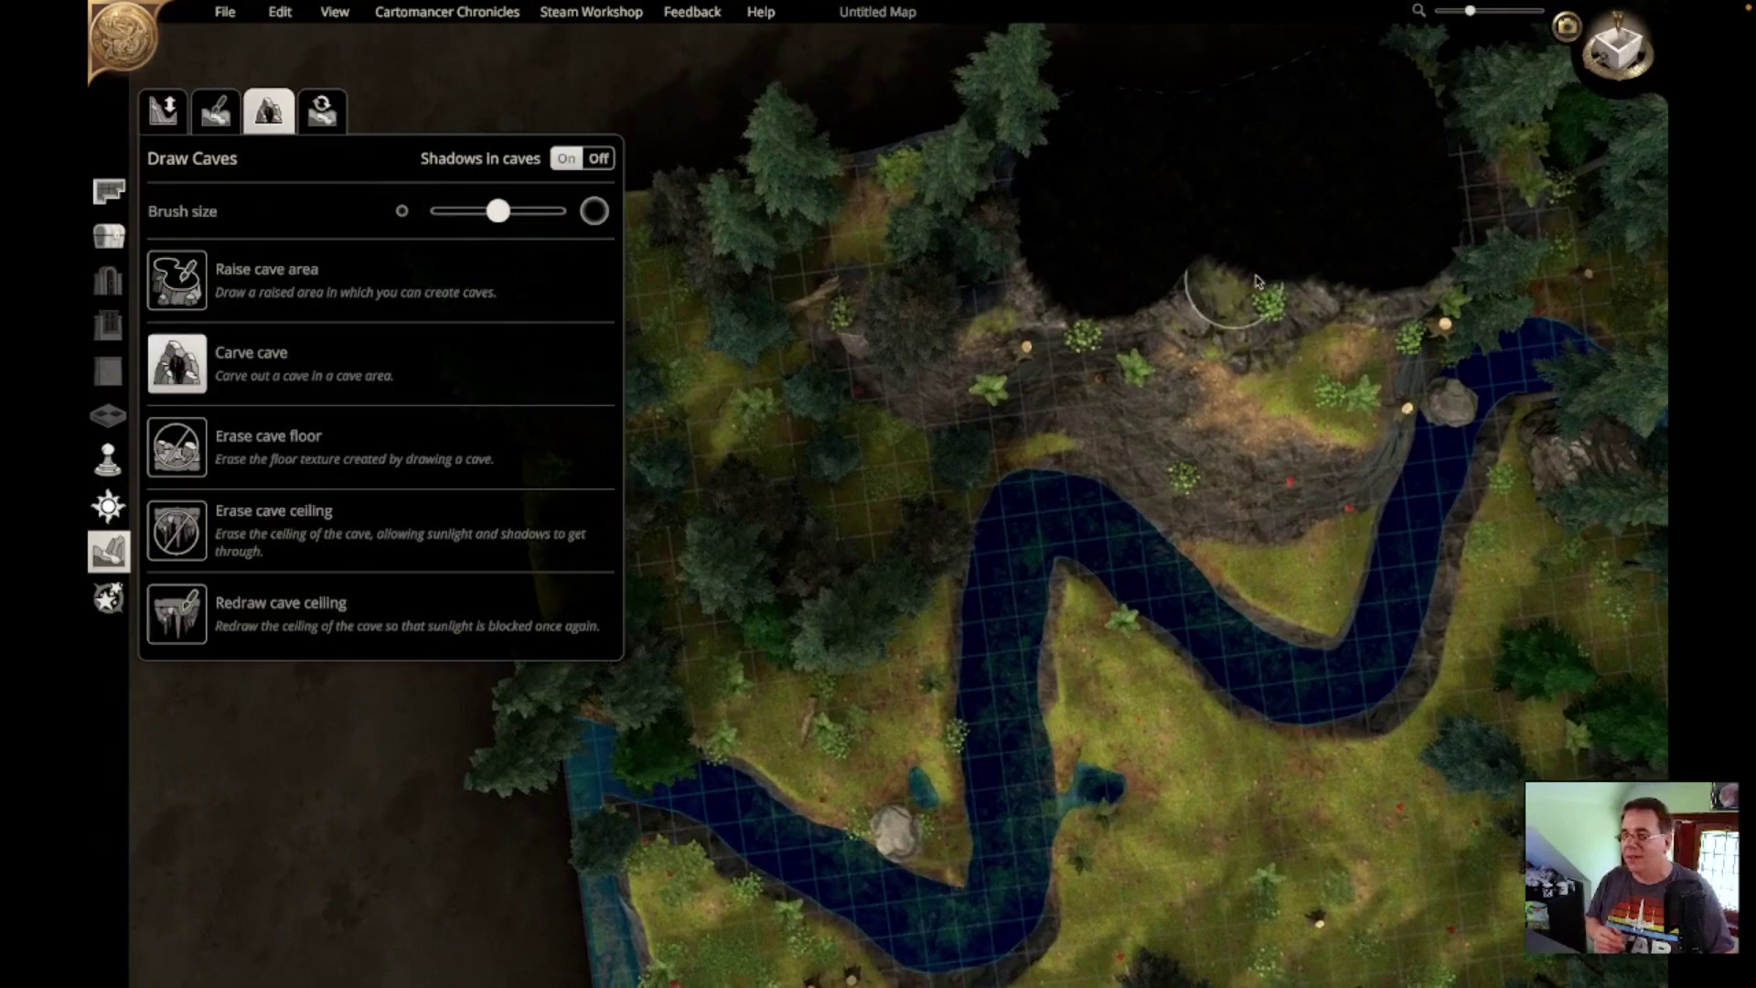
pyautogui.click(1263, 327)
pyautogui.moveTo(1213, 268)
pyautogui.mouseDown()
pyautogui.moveTo(1183, 184)
pyautogui.moveTo(1211, 229)
pyautogui.mouseUp()
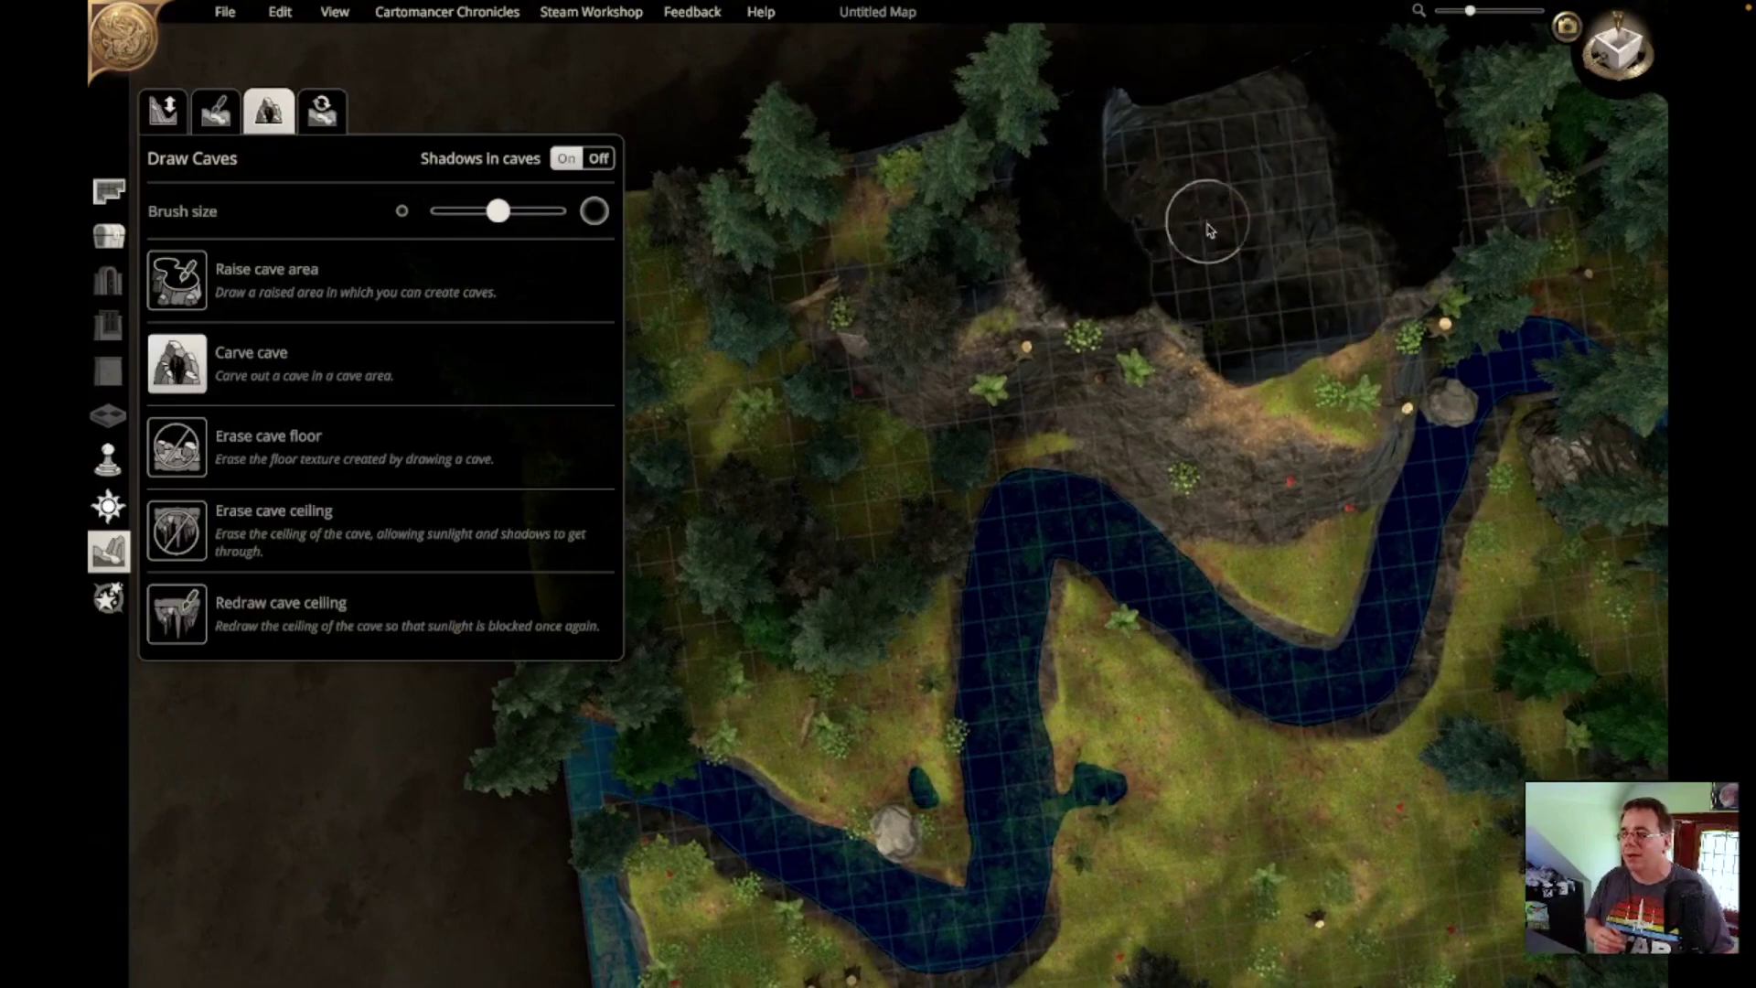
# Step: Try carving a wide entrance from the chamber south through the hillside, and undo it
pyautogui.moveTo(1303, 395)
pyautogui.mouseDown(button='middle')
pyautogui.moveTo(1252, 279)
pyautogui.moveTo(1267, 394)
pyautogui.mouseUp(button='middle')
pyautogui.moveTo(1280, 421); pyautogui.dragTo(1268, 652)
pyautogui.moveTo(1321, 591); pyautogui.dragTo(1240, 180, button='middle')
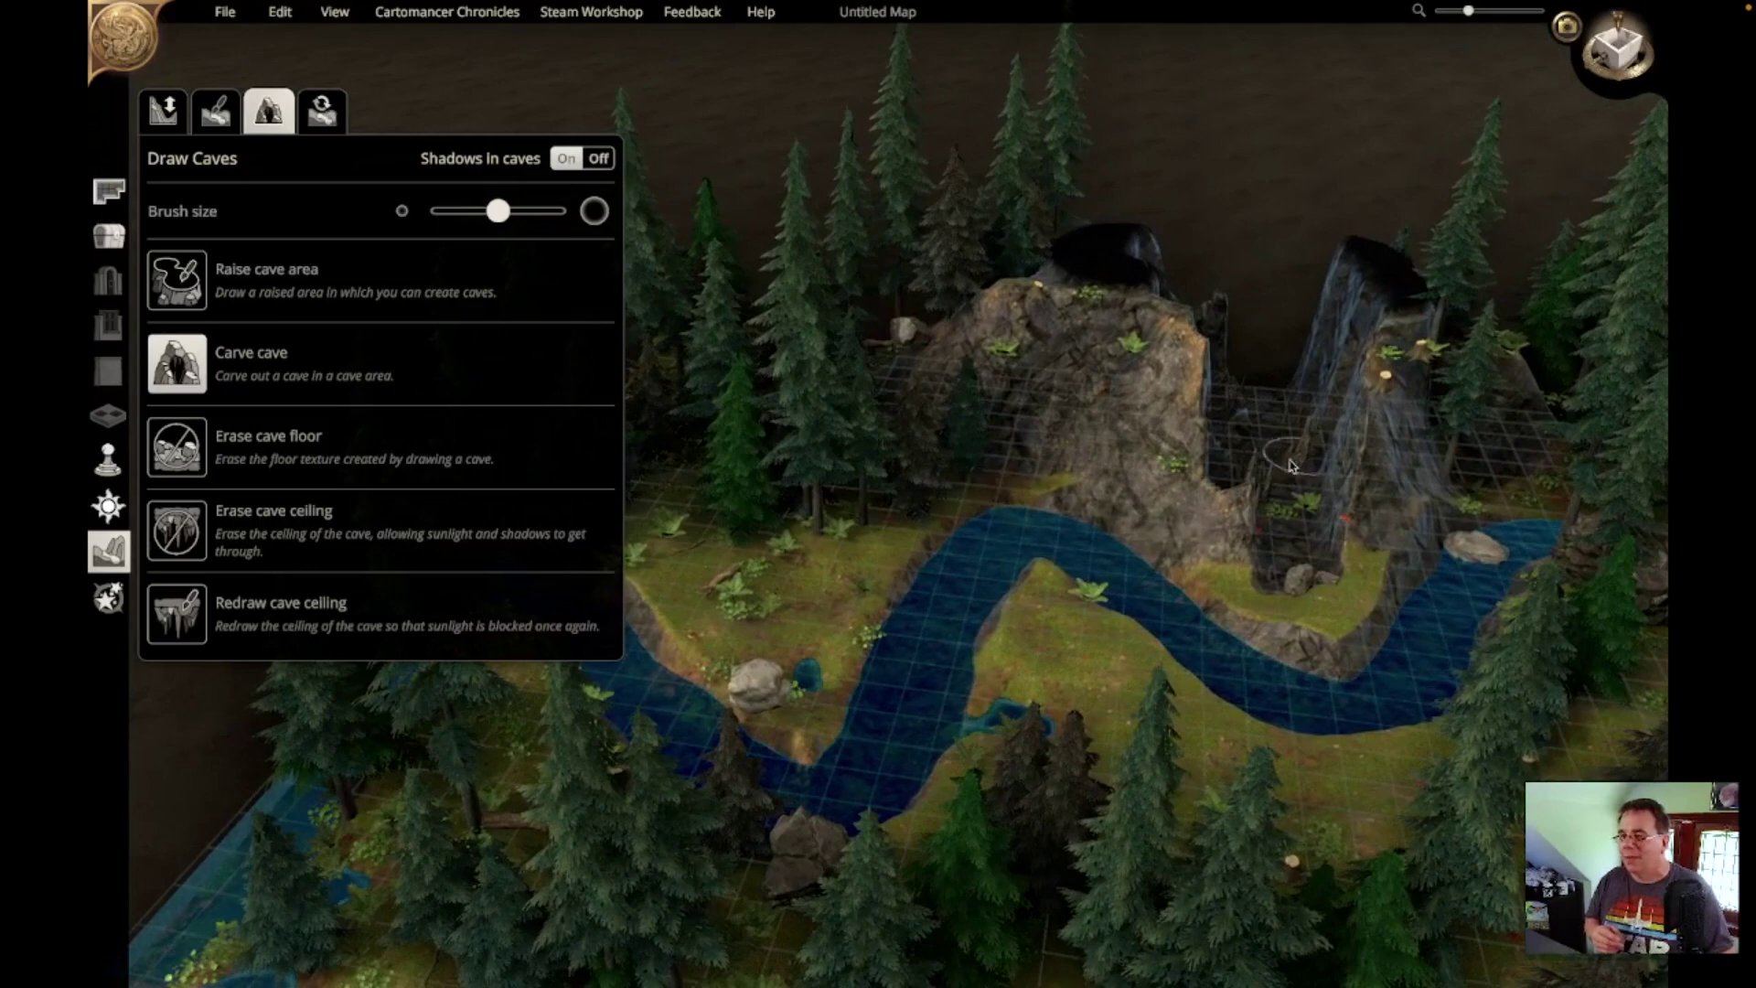
pyautogui.hotkey('ctrl', 'z')
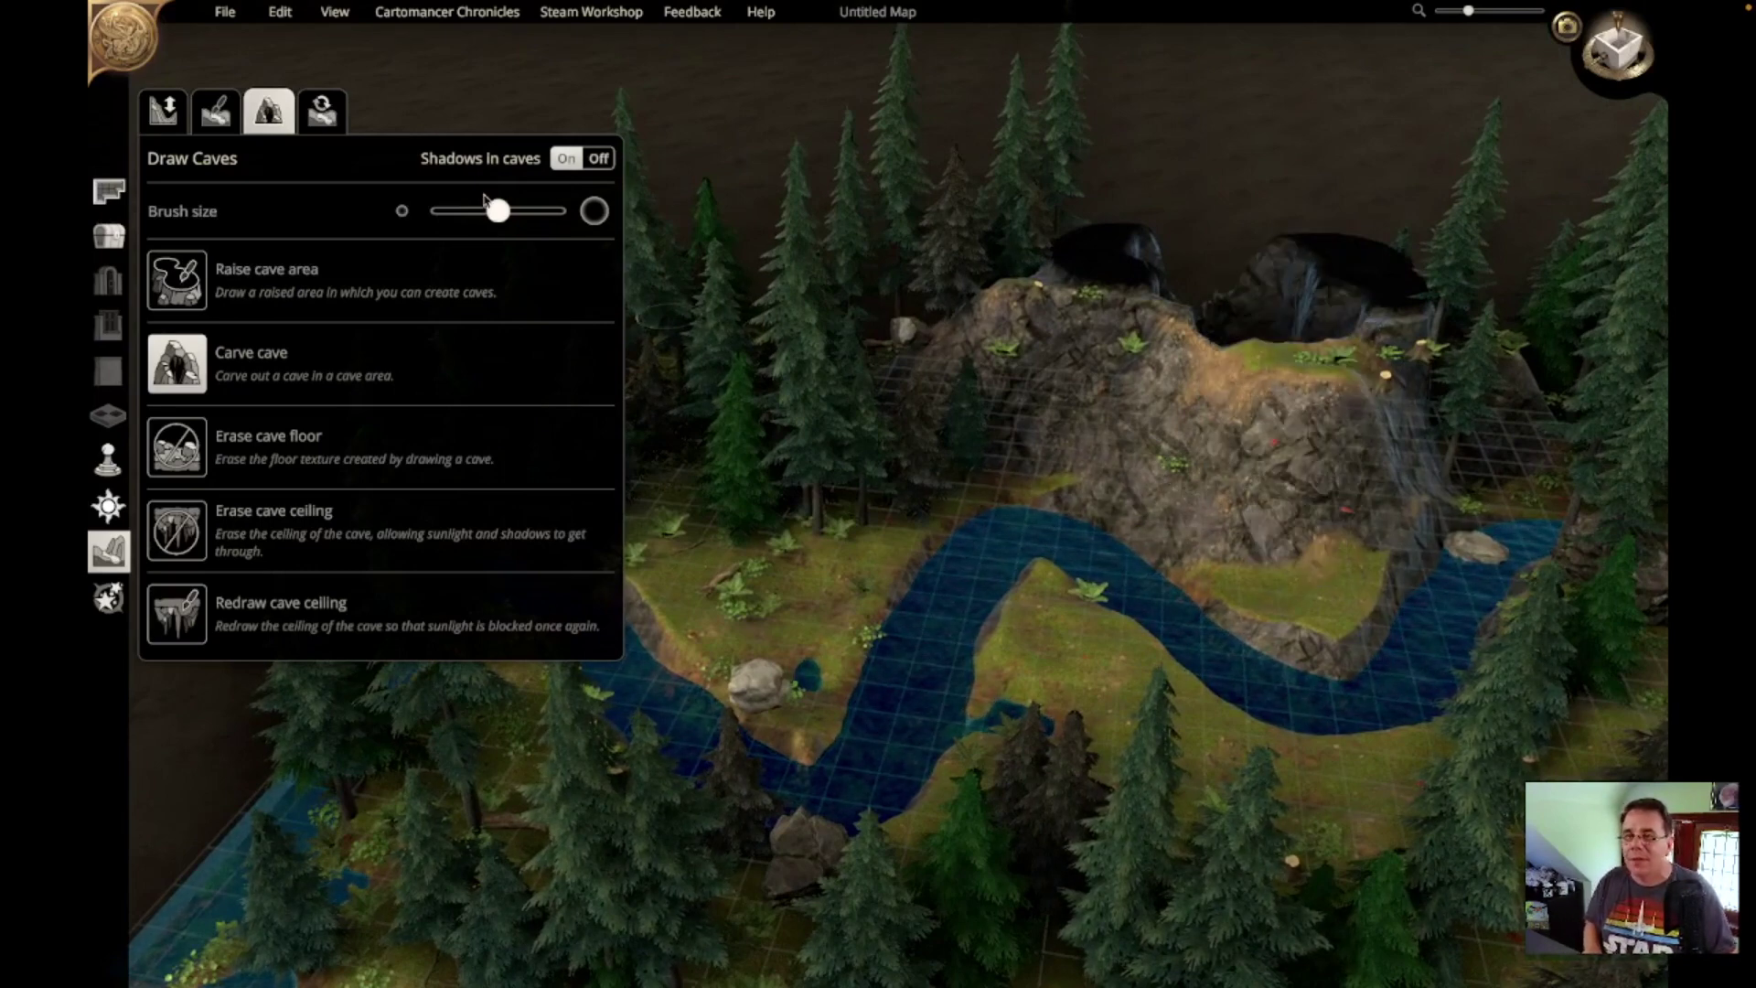
# Step: Carve a narrower entrance through the hillside from the riverbank up to the chamber, using a smaller brush
pyautogui.moveTo(1338, 558)
pyautogui.mouseDown()
pyautogui.moveTo(1345, 393)
pyautogui.moveTo(1372, 311)
pyautogui.moveTo(1289, 274)
pyautogui.moveTo(1295, 435)
pyautogui.mouseUp()
pyautogui.moveTo(1295, 436); pyautogui.dragTo(1303, 325, button='right')
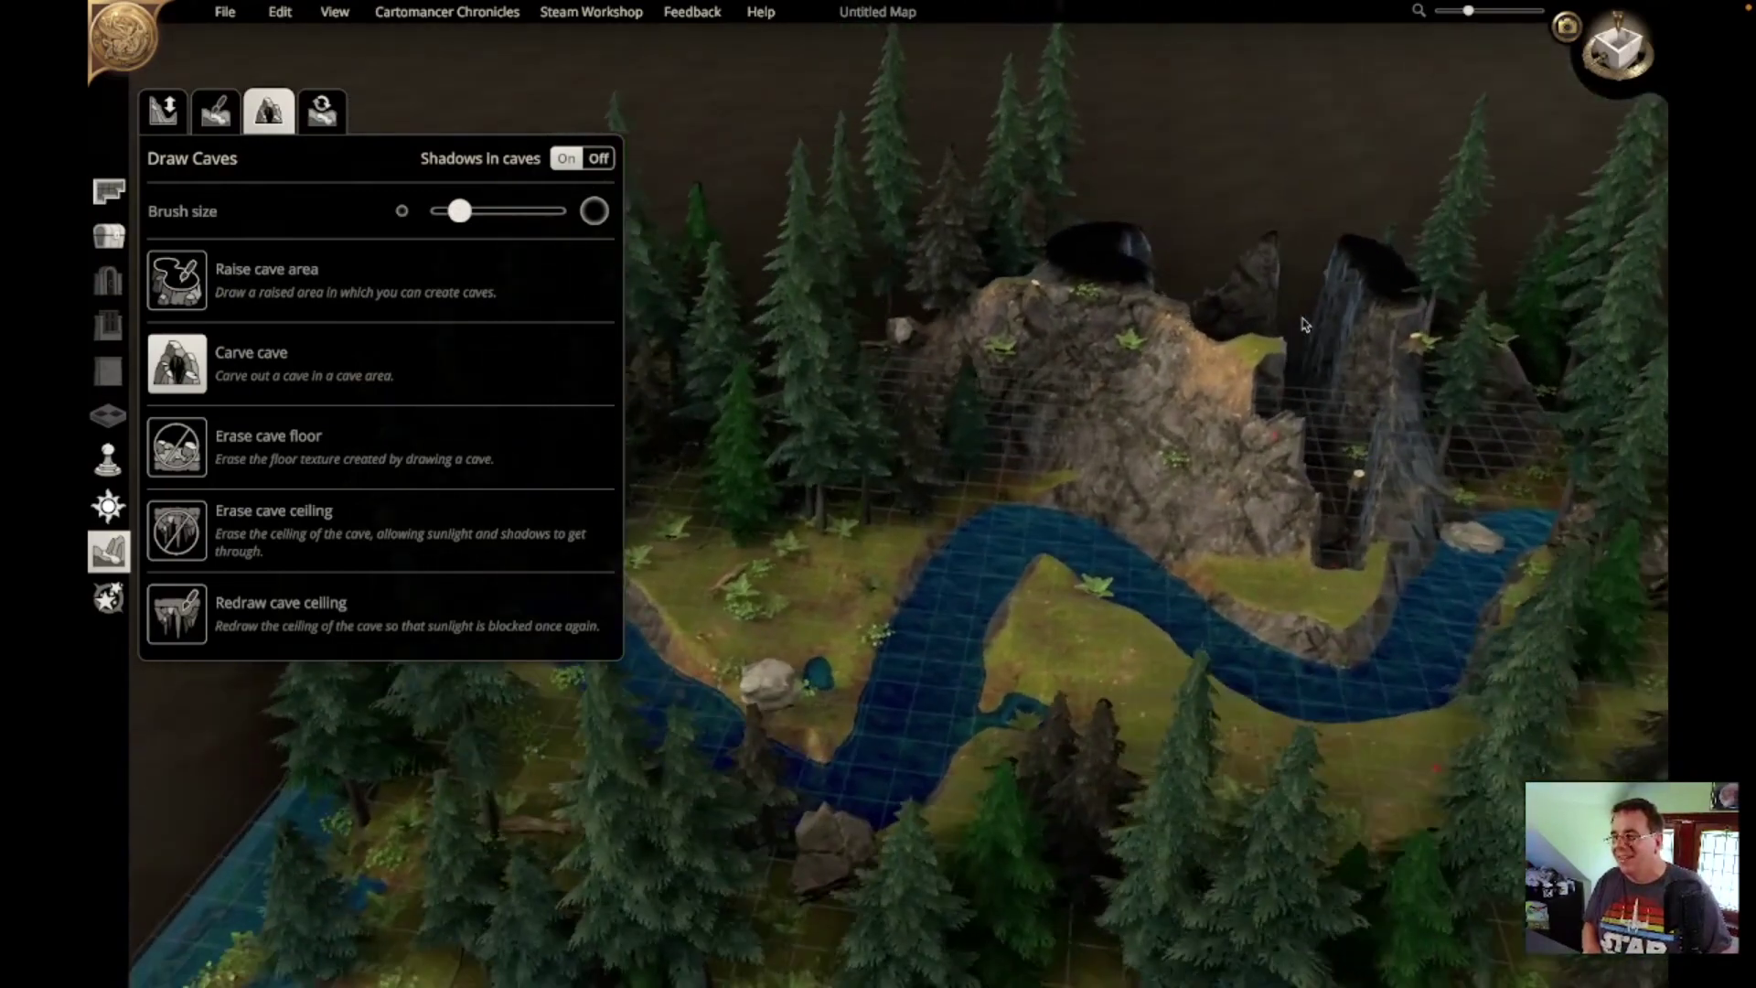
pyautogui.moveTo(1356, 498); pyautogui.dragTo(1366, 646, button='right')
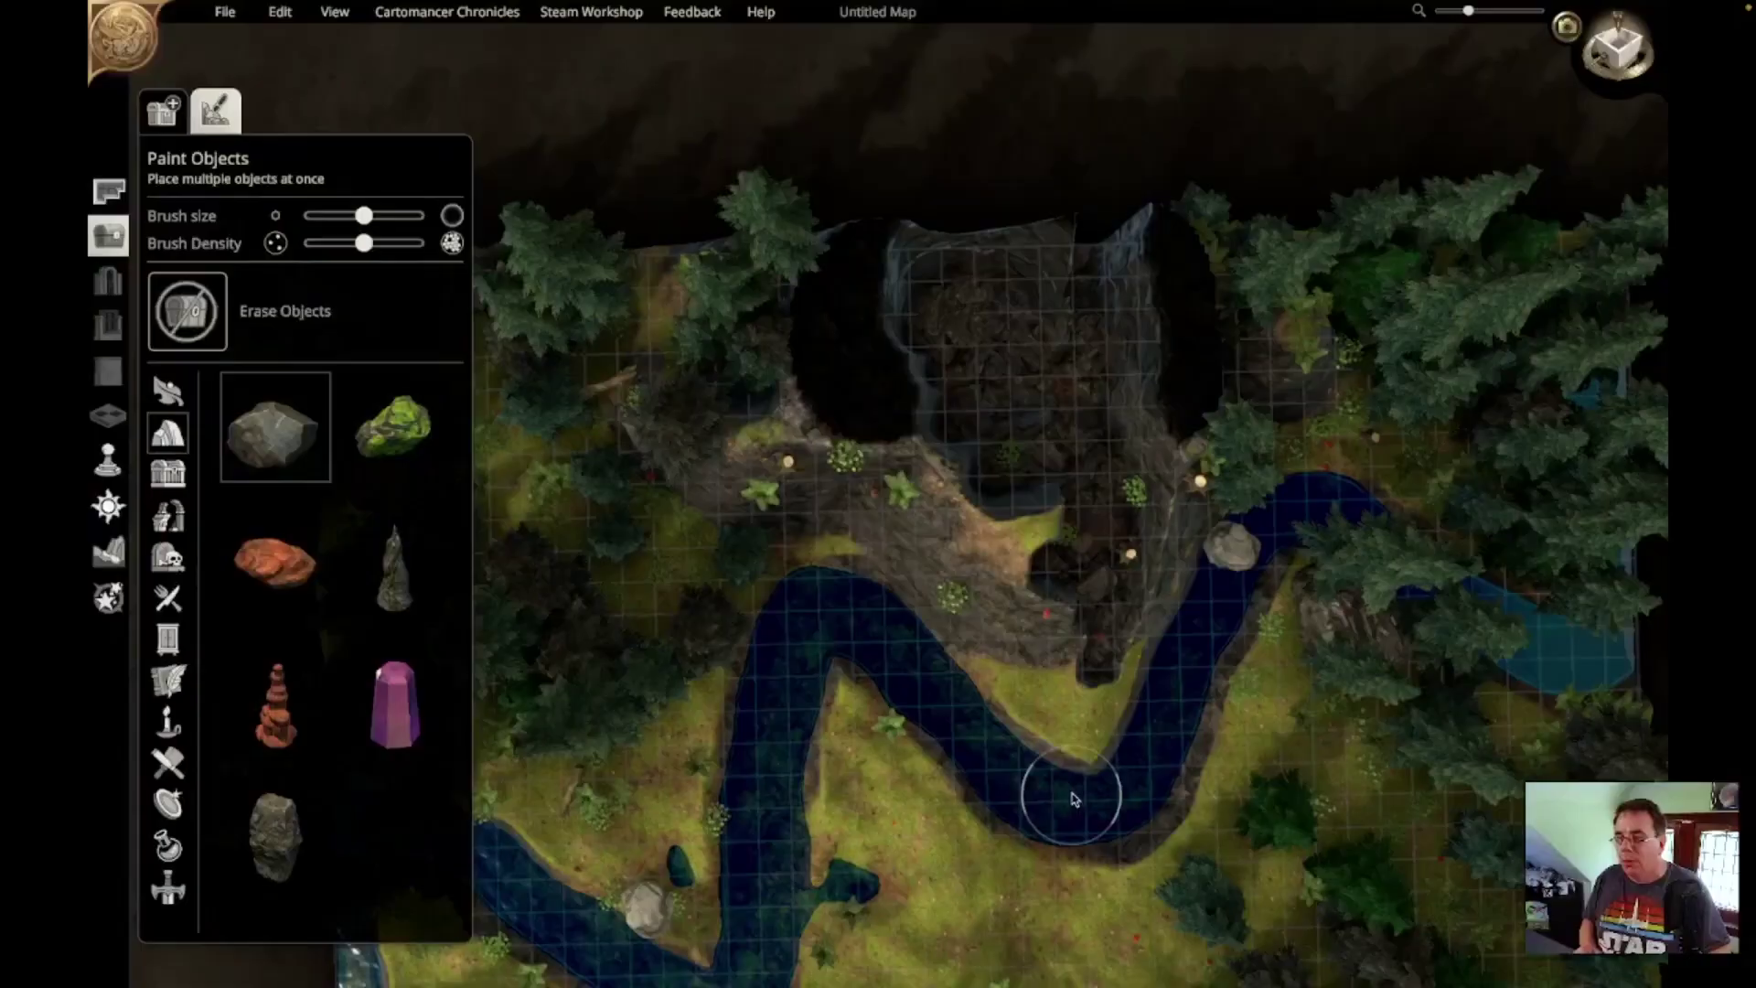
# Step: Paint Rocks down the hillside west of the cave entrance, and undo the last stroke of large boulders at its foot
pyautogui.scroll(5, 1051, 784)
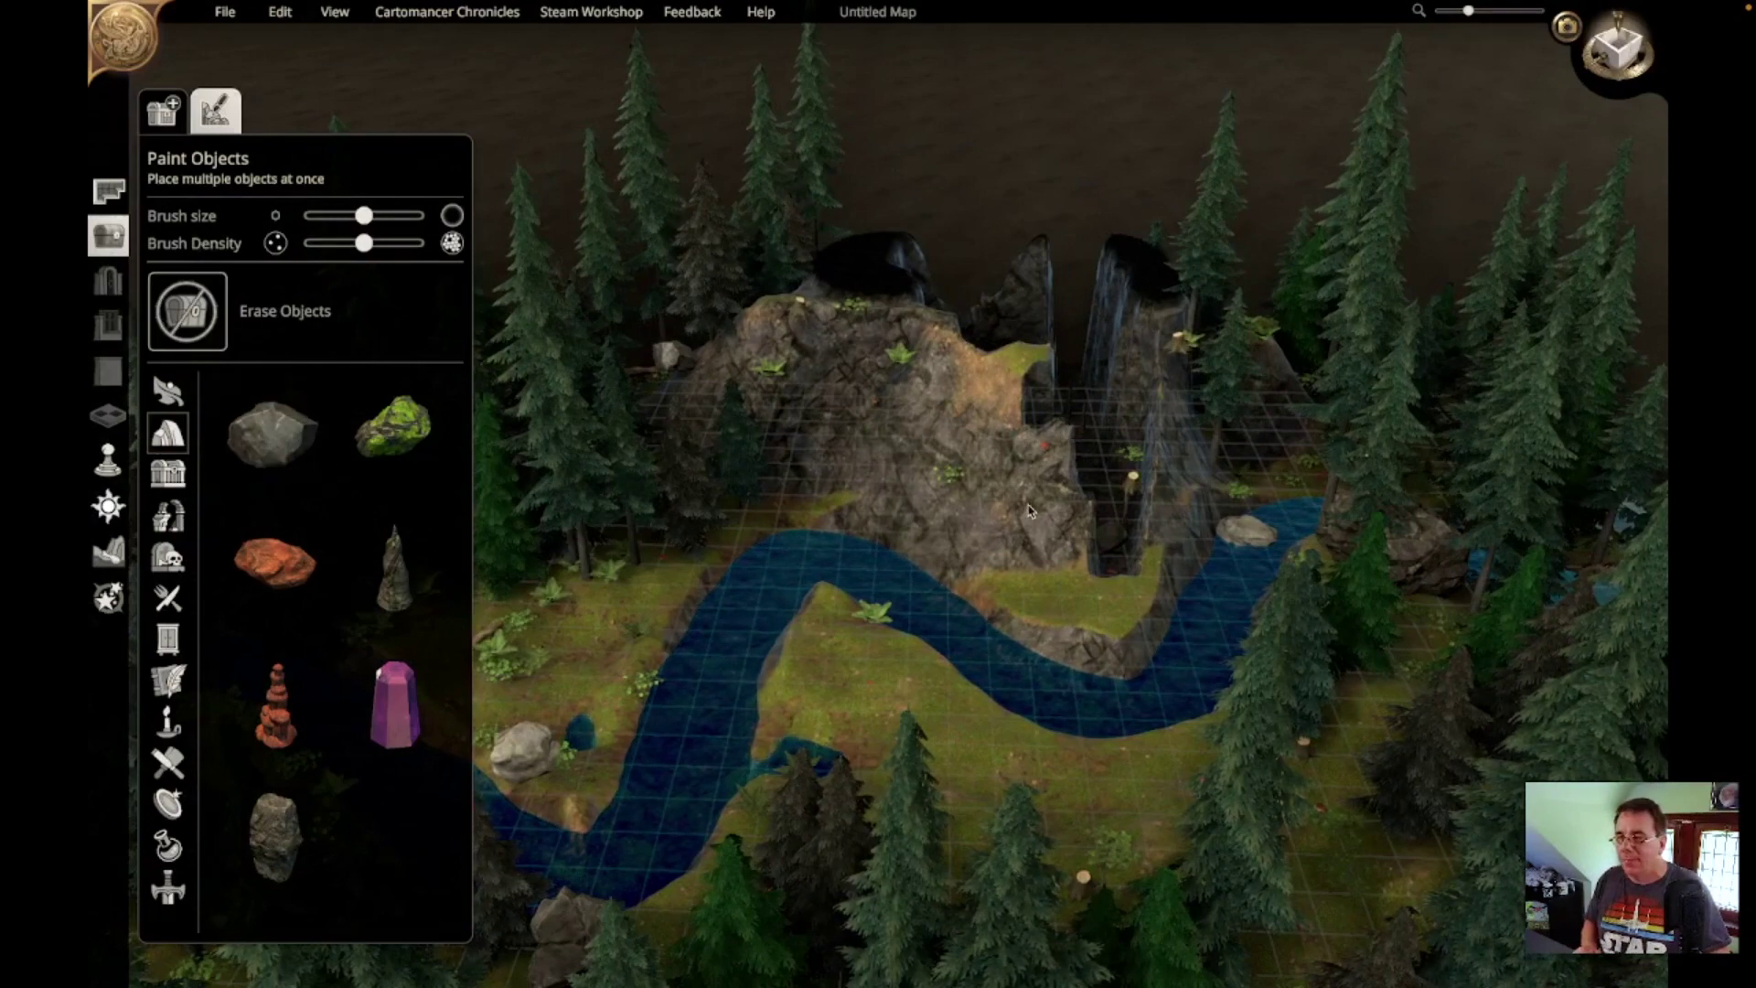
pyautogui.click(272, 430)
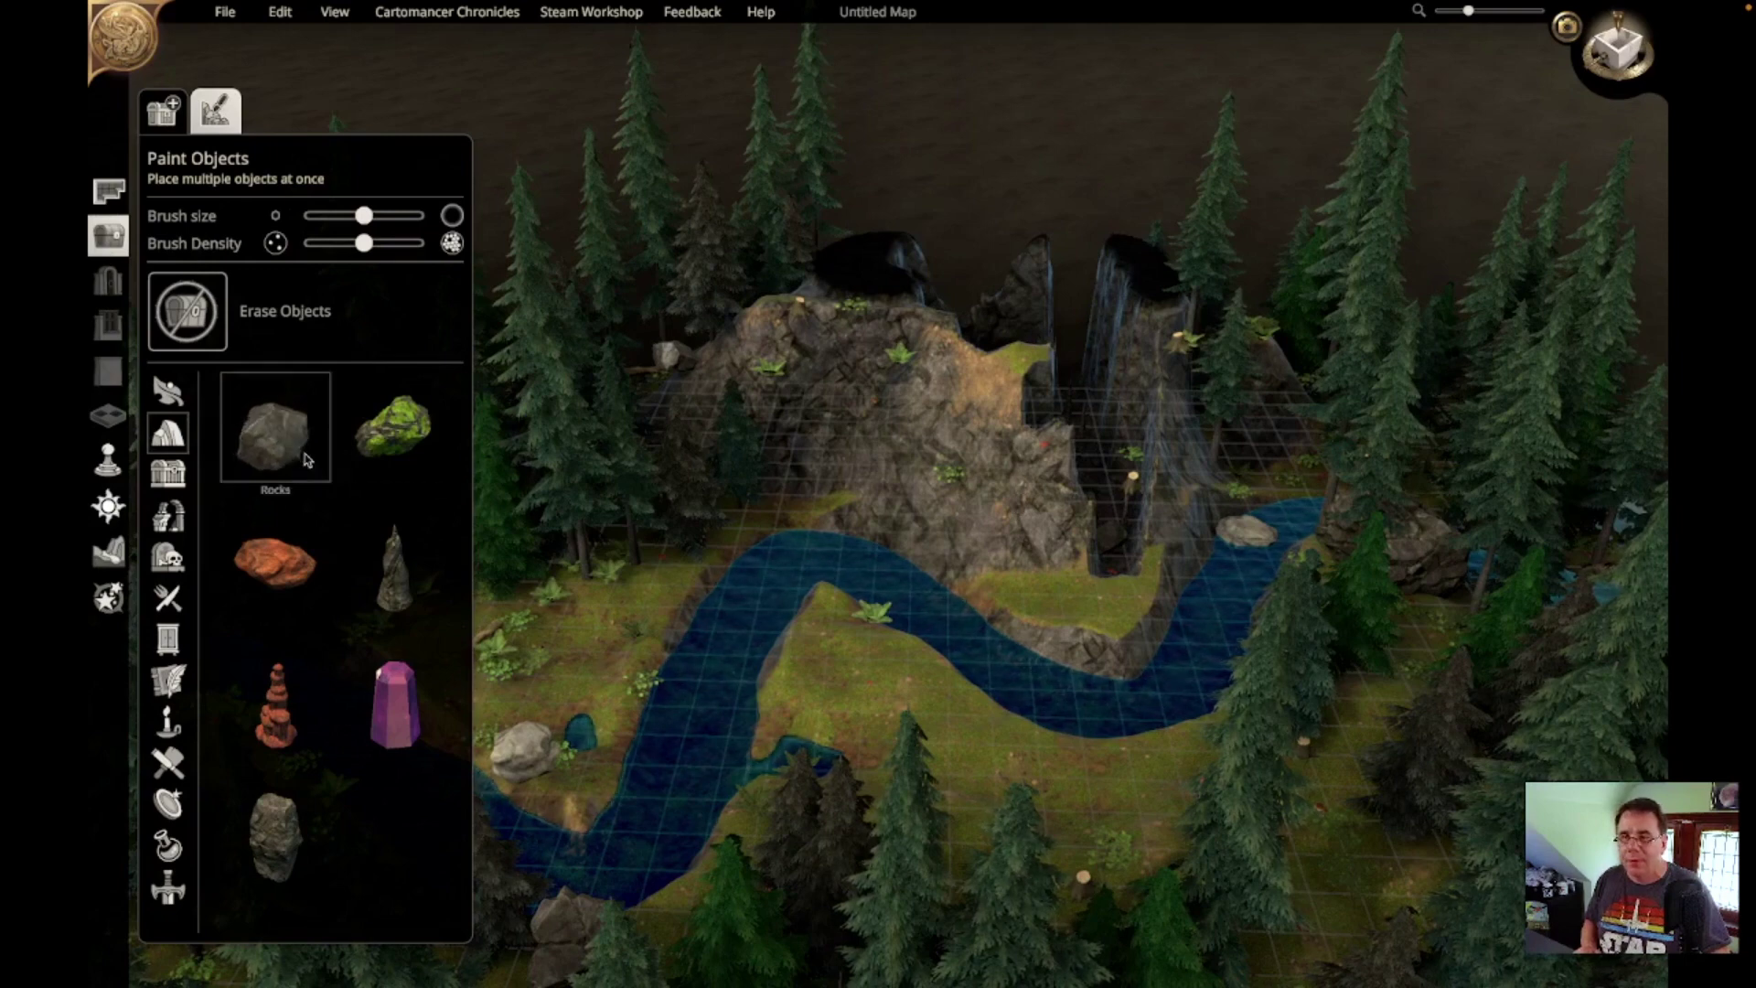
pyautogui.moveTo(1031, 517); pyautogui.dragTo(1011, 430)
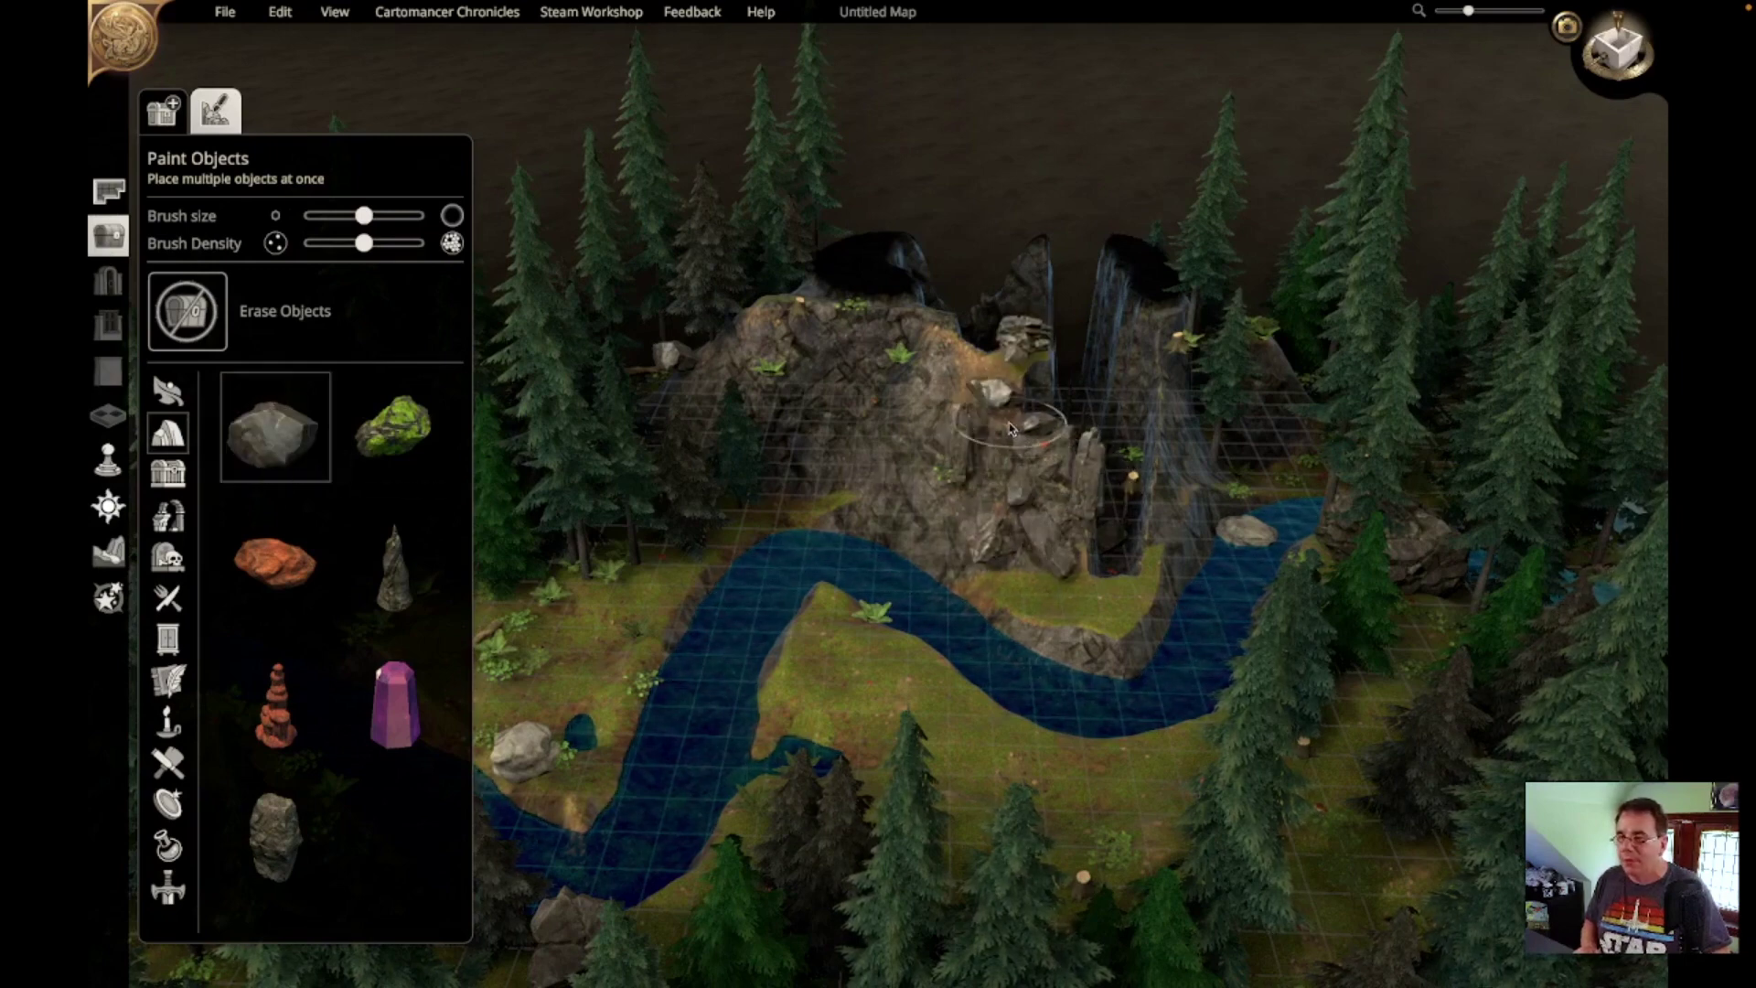
pyautogui.moveTo(1018, 497); pyautogui.dragTo(1113, 622)
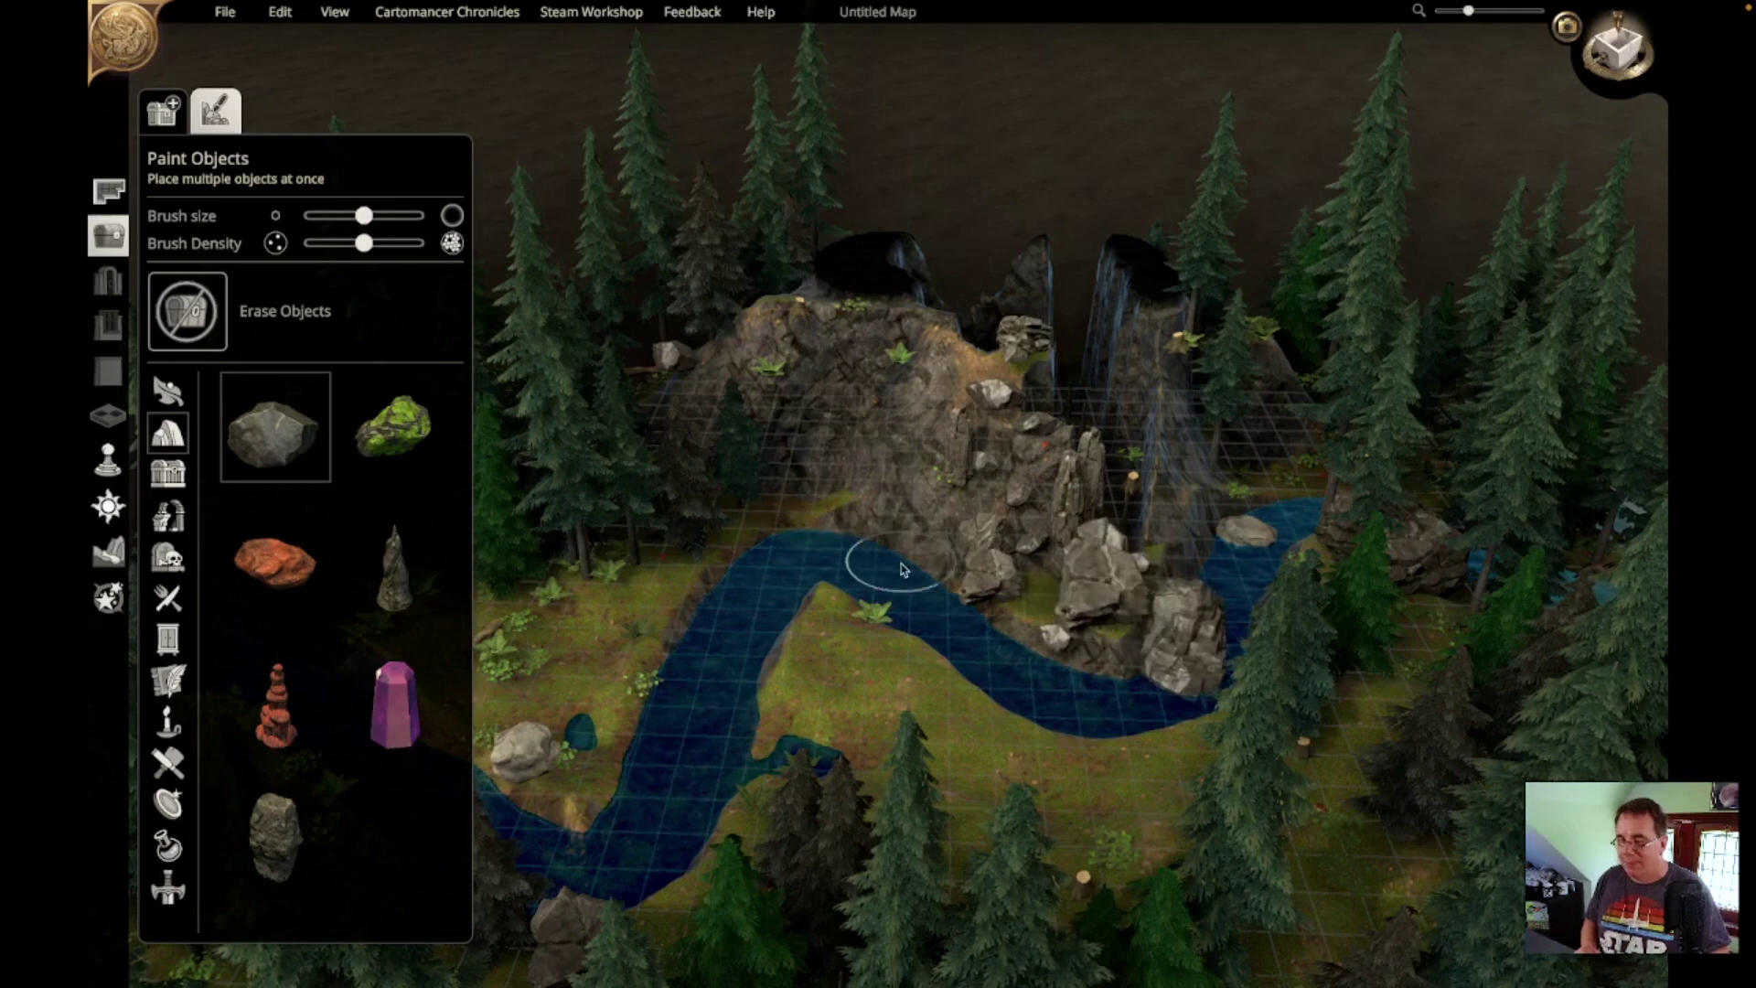
pyautogui.hotkey('ctrl', 'z')
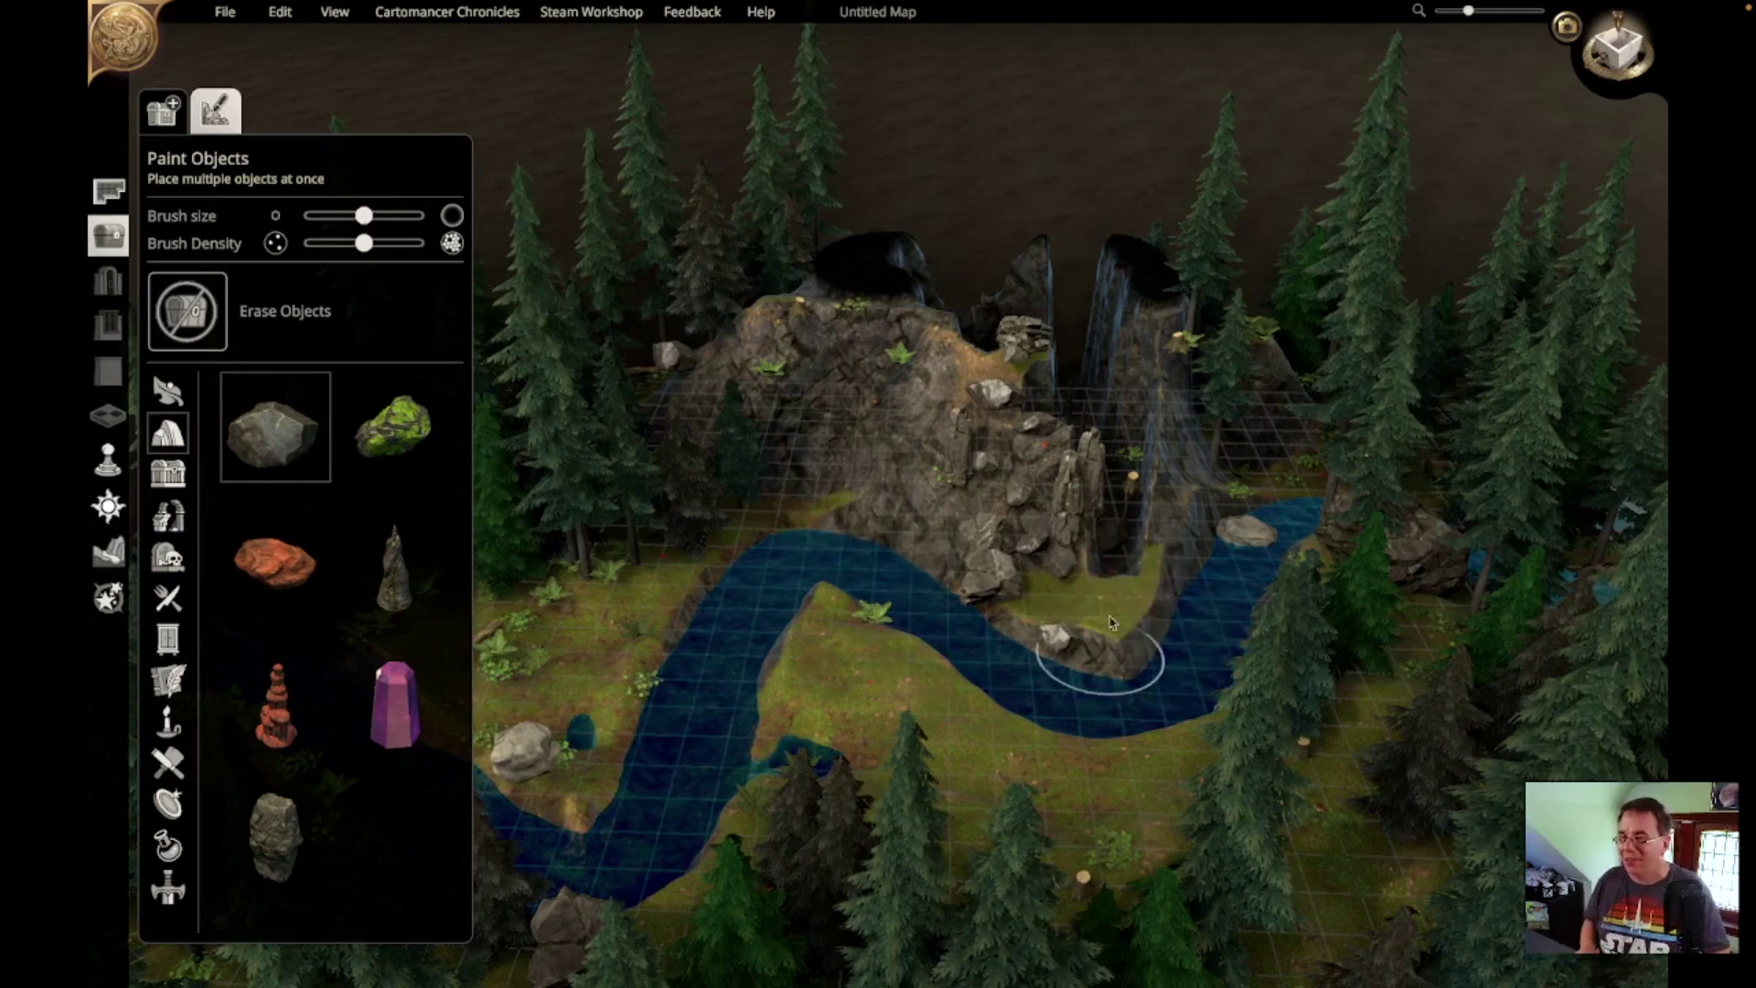
# Step: Paint Rocks at the hill's foot and along the river banks, and scatter a few south of the river at lower density
pyautogui.moveTo(1051, 617); pyautogui.dragTo(1016, 640)
pyautogui.moveTo(831, 697)
pyautogui.mouseDown()
pyautogui.moveTo(567, 586)
pyautogui.moveTo(548, 631)
pyautogui.moveTo(581, 661)
pyautogui.mouseUp()
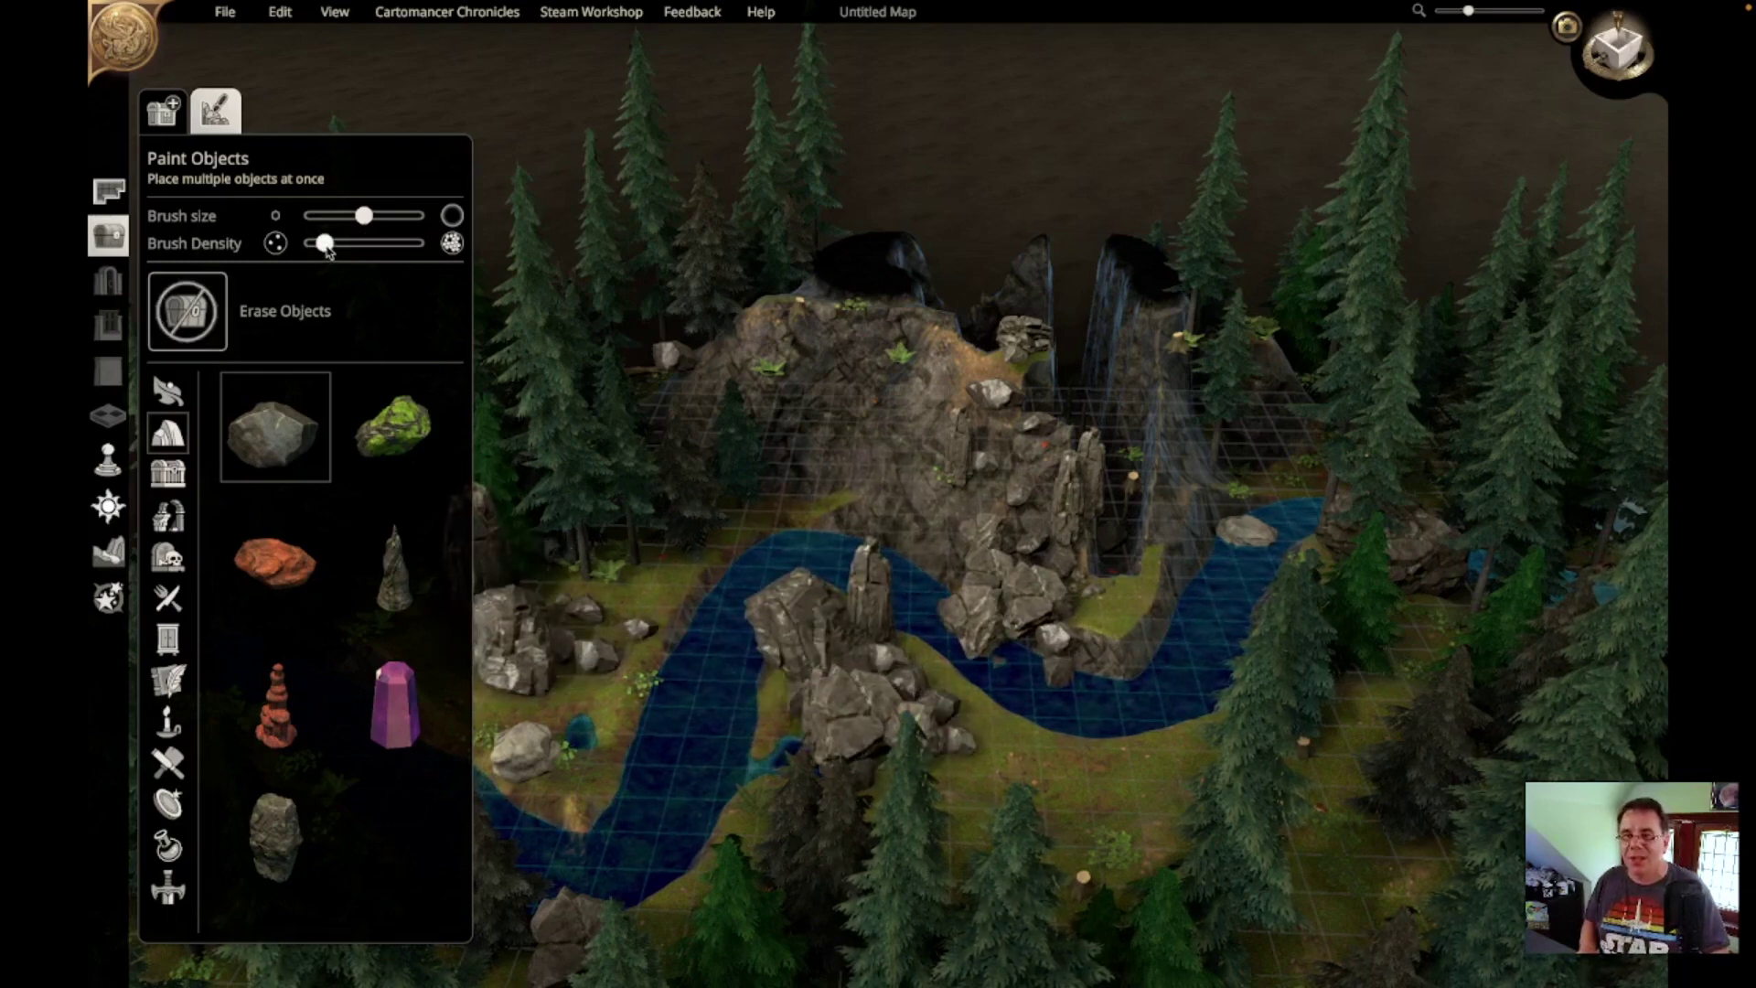
pyautogui.moveTo(1189, 761)
pyautogui.mouseDown()
pyautogui.moveTo(1043, 777)
pyautogui.moveTo(1108, 814)
pyautogui.mouseUp()
# Step: Scatter a few Rocks on the slope east of the cave entrance with a smaller brush
pyautogui.moveTo(951, 542)
pyautogui.mouseDown(button='middle')
pyautogui.moveTo(966, 599)
pyautogui.moveTo(943, 549)
pyautogui.moveTo(805, 503)
pyautogui.moveTo(869, 517)
pyautogui.mouseUp(button='middle')
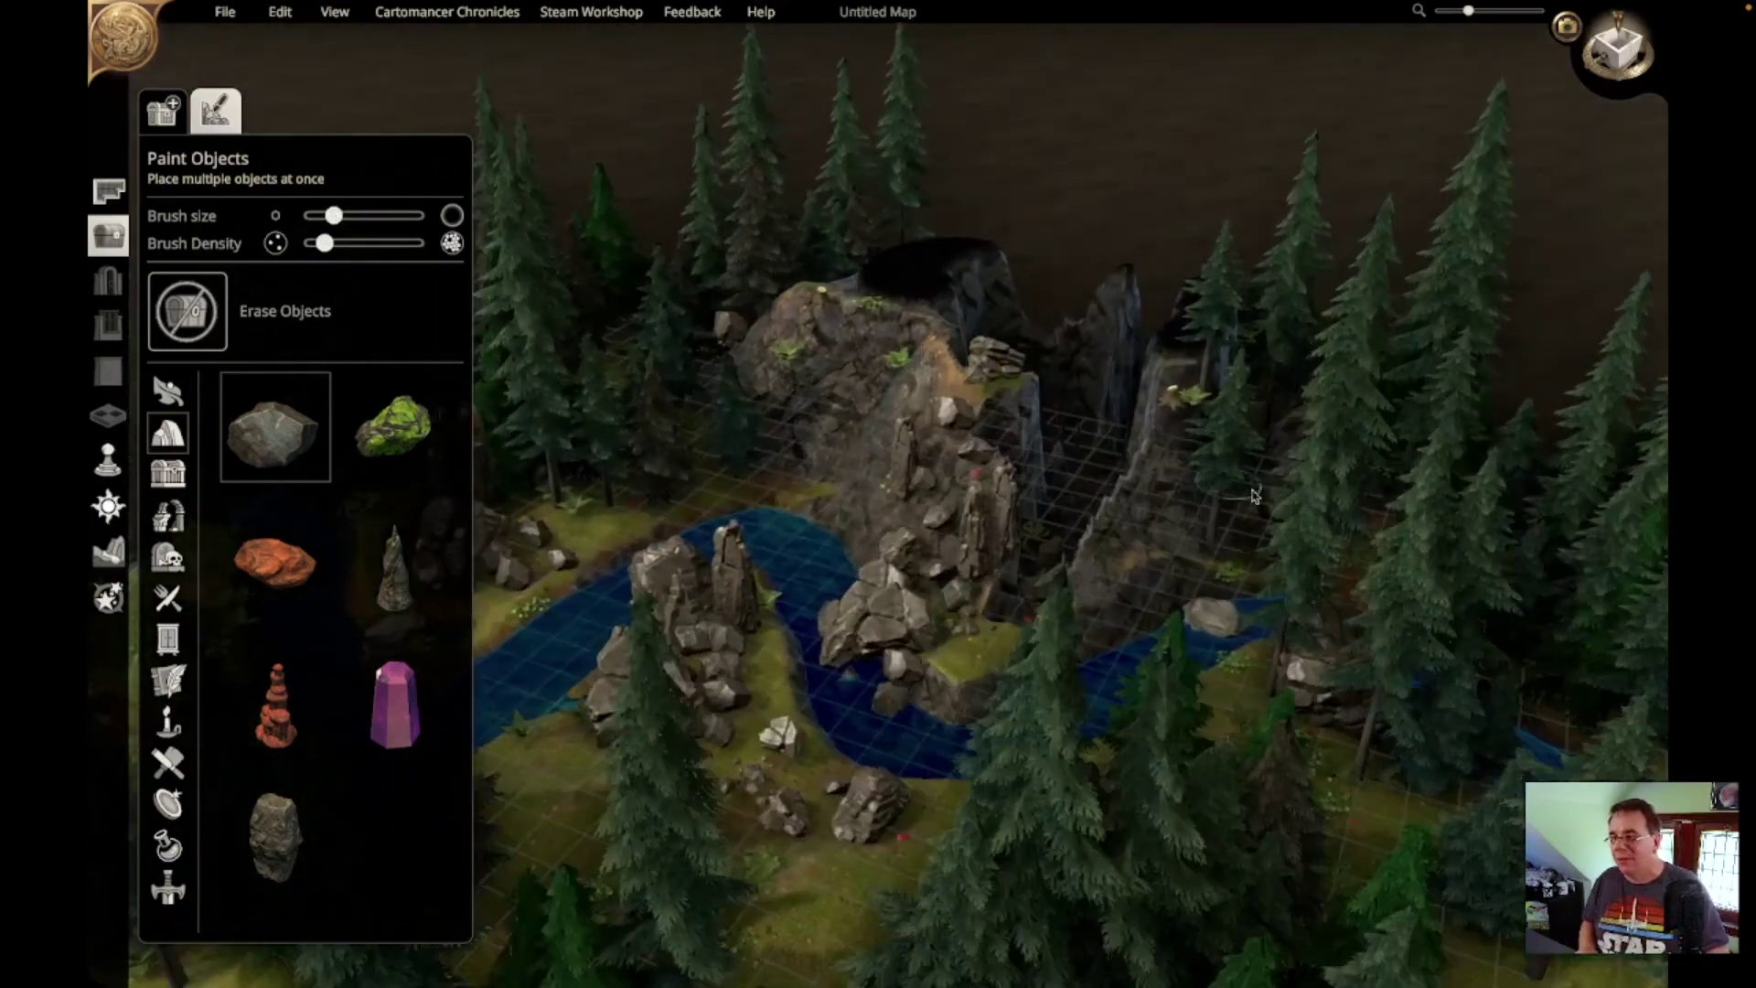
pyautogui.moveTo(1154, 528); pyautogui.dragTo(1255, 487)
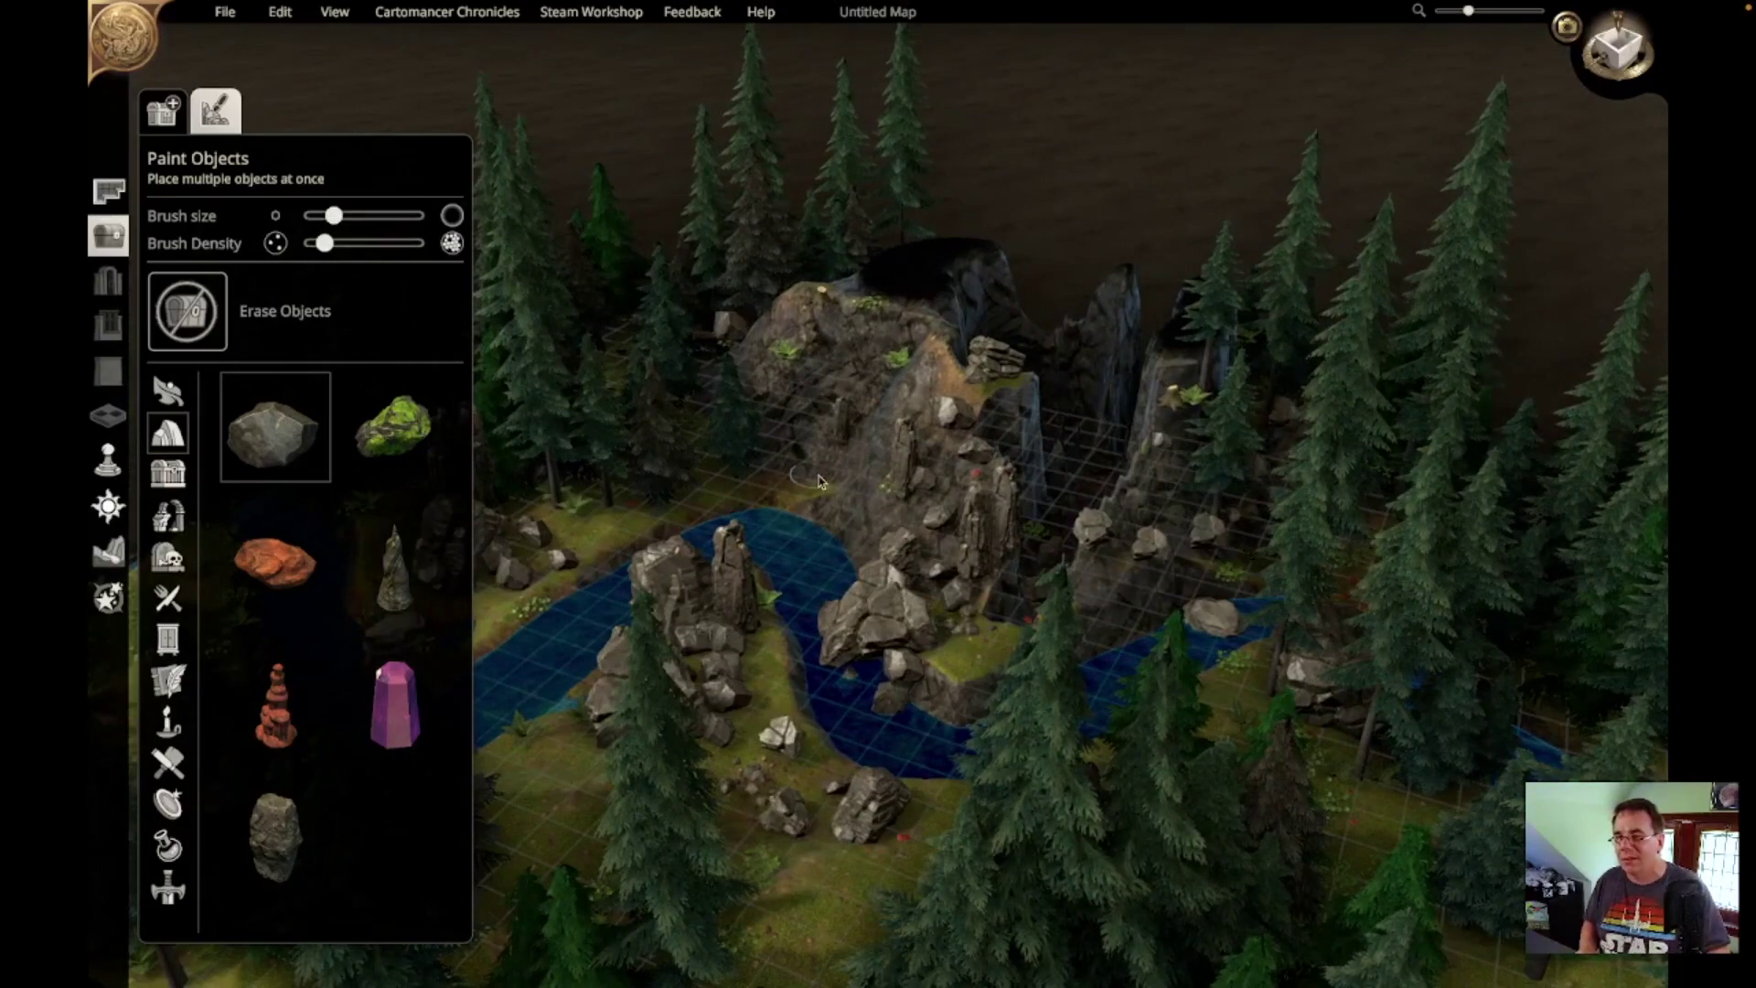
pyautogui.moveTo(672, 500); pyautogui.dragTo(955, 748, button='middle')
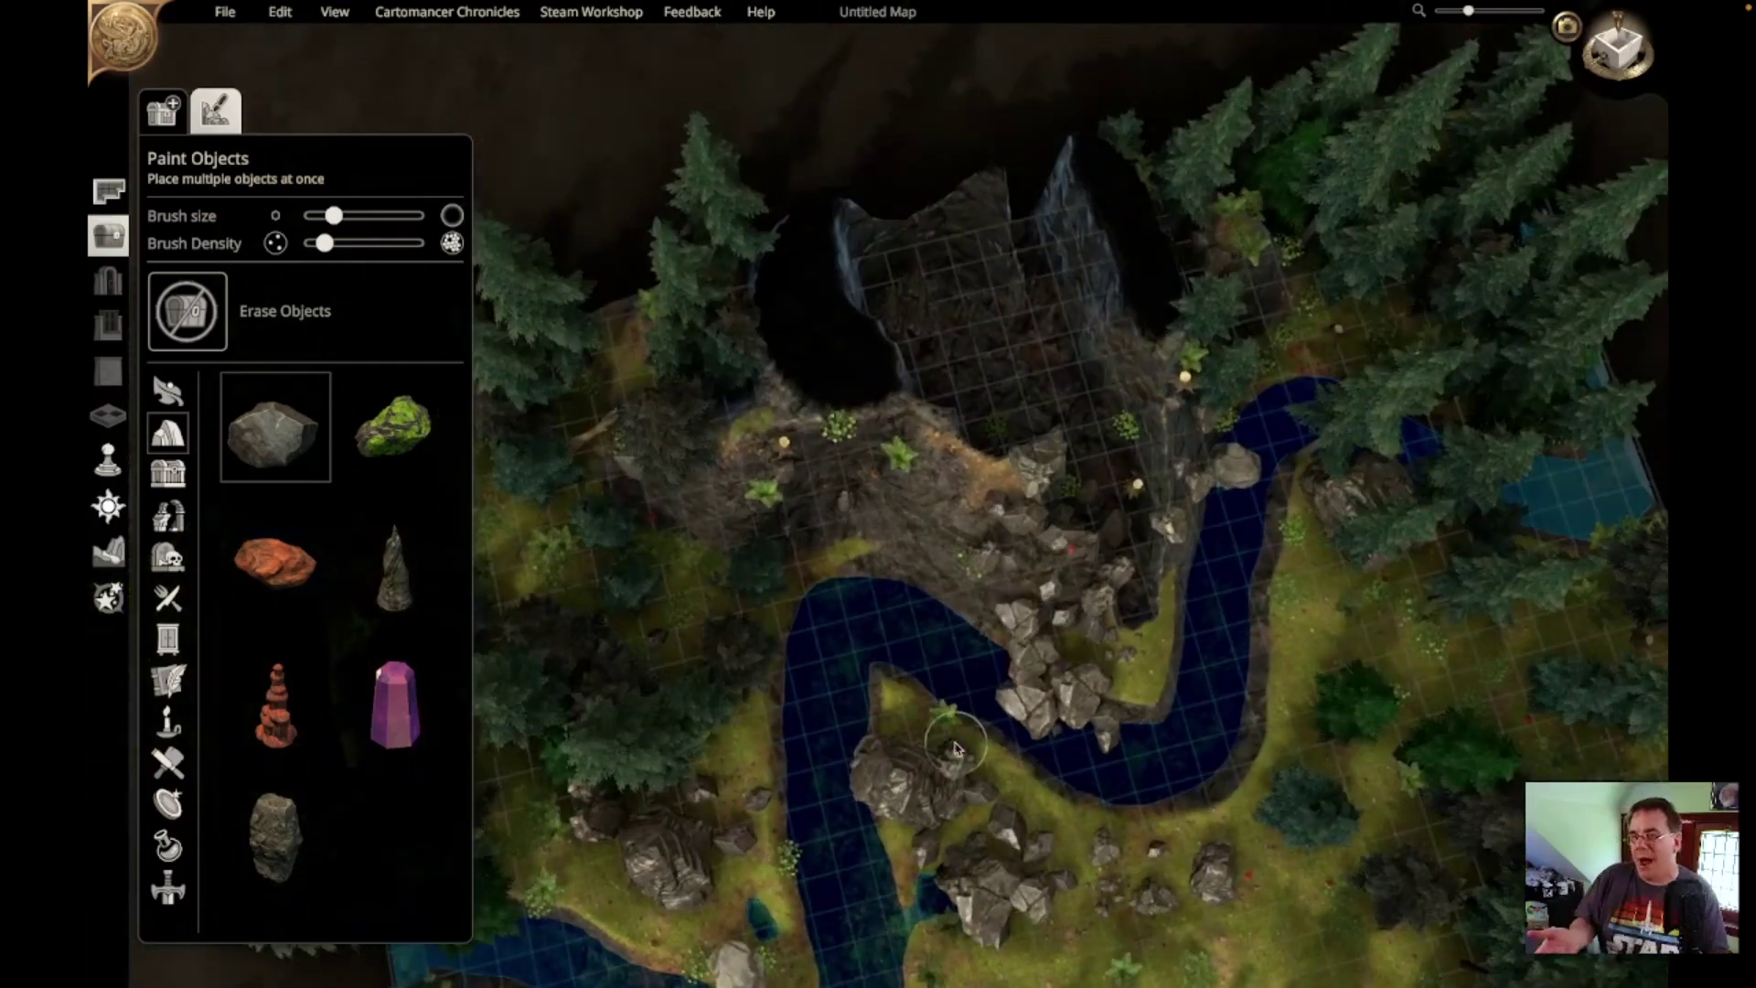
pyautogui.moveTo(914, 673); pyautogui.dragTo(871, 688, button='middle')
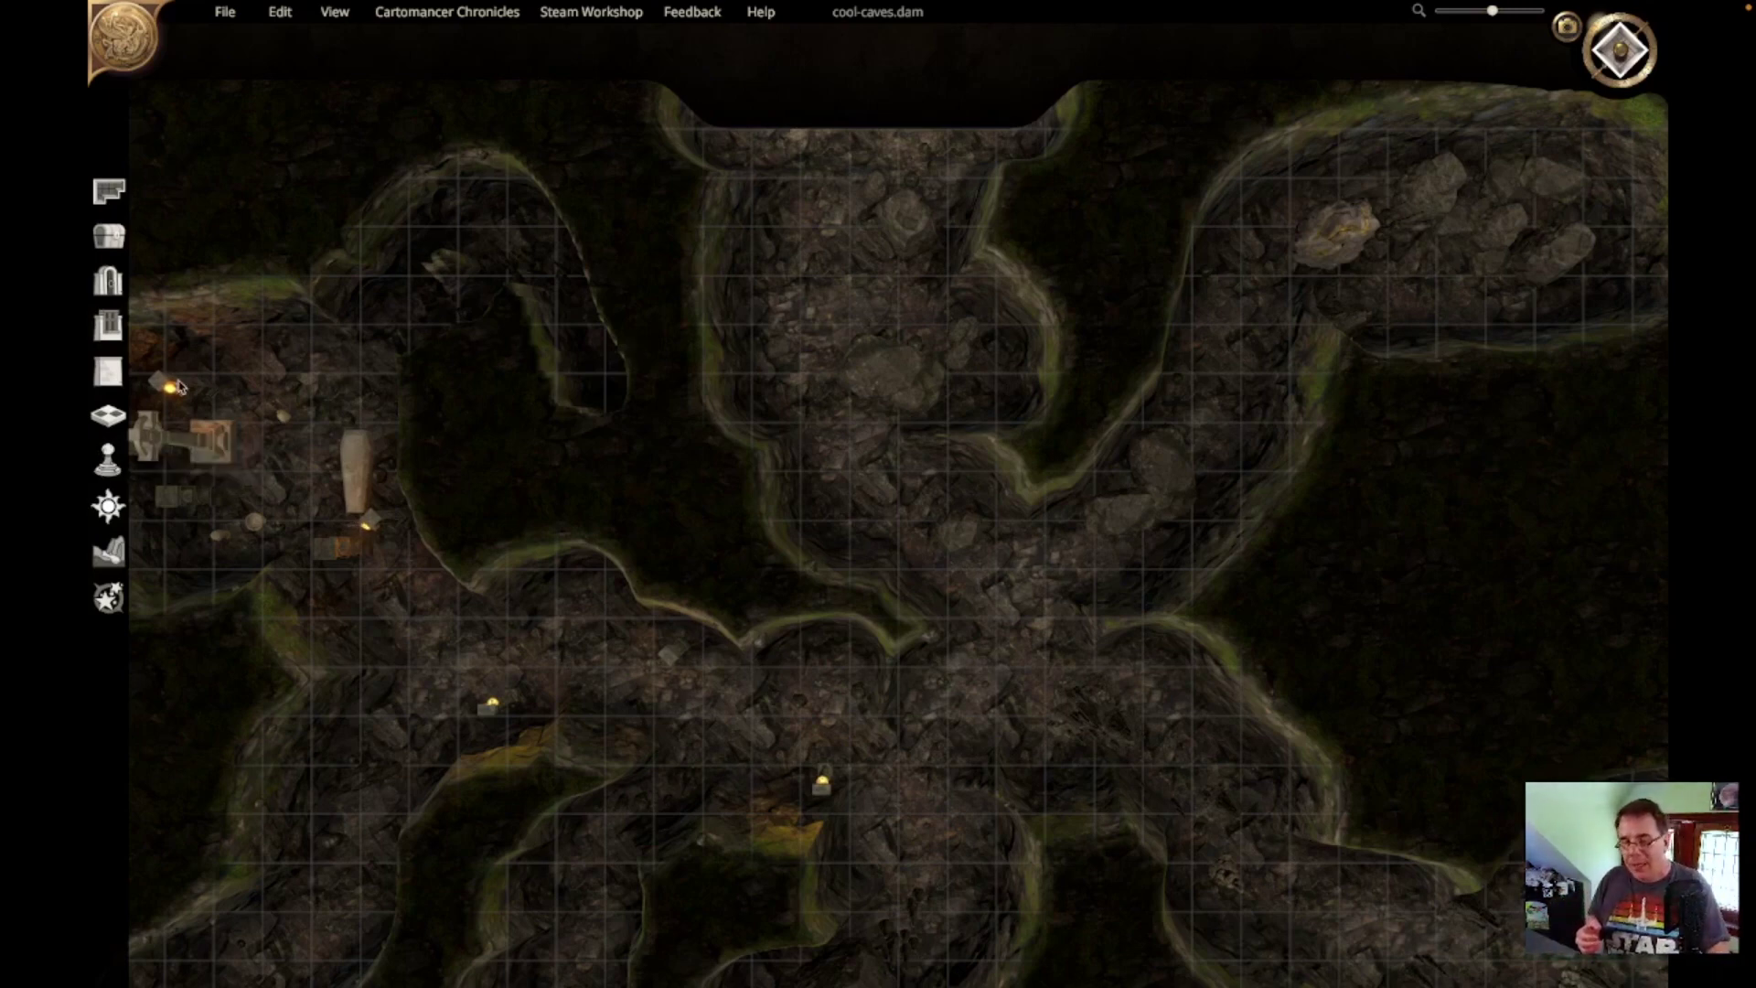
# Step: Place a Barbarian character token in the northern passage of the cool-caves map
pyautogui.click(101, 464)
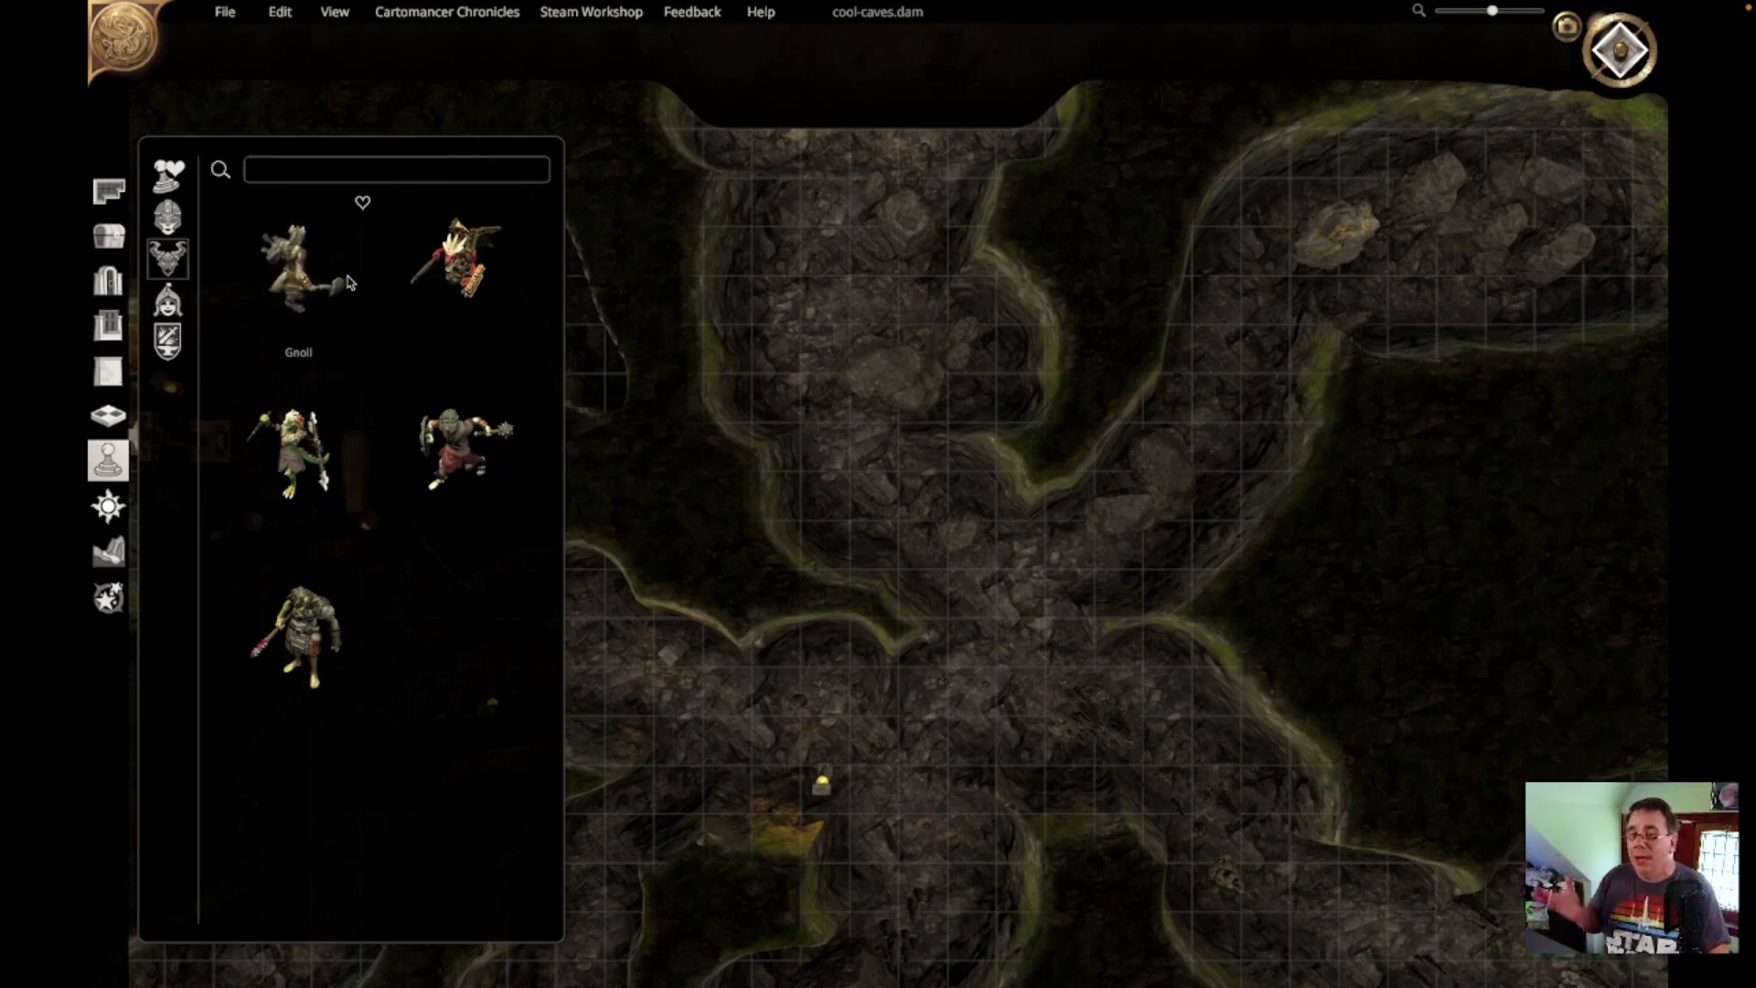
pyautogui.click(167, 340)
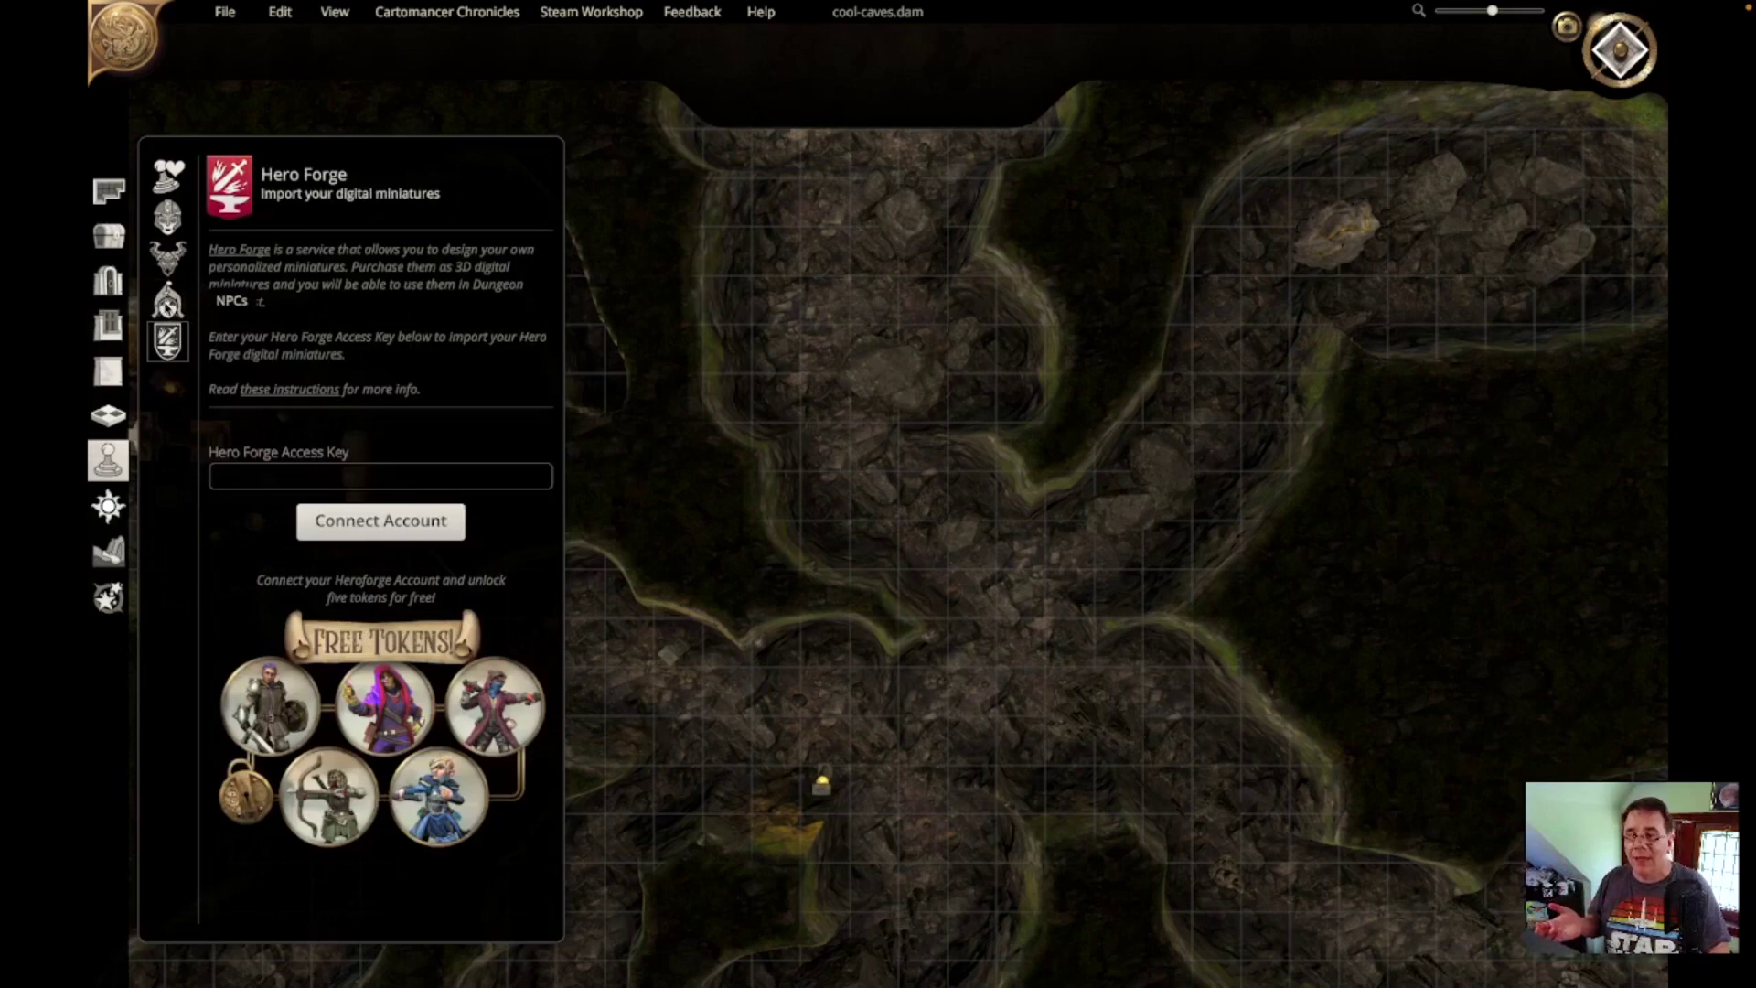
pyautogui.click(167, 302)
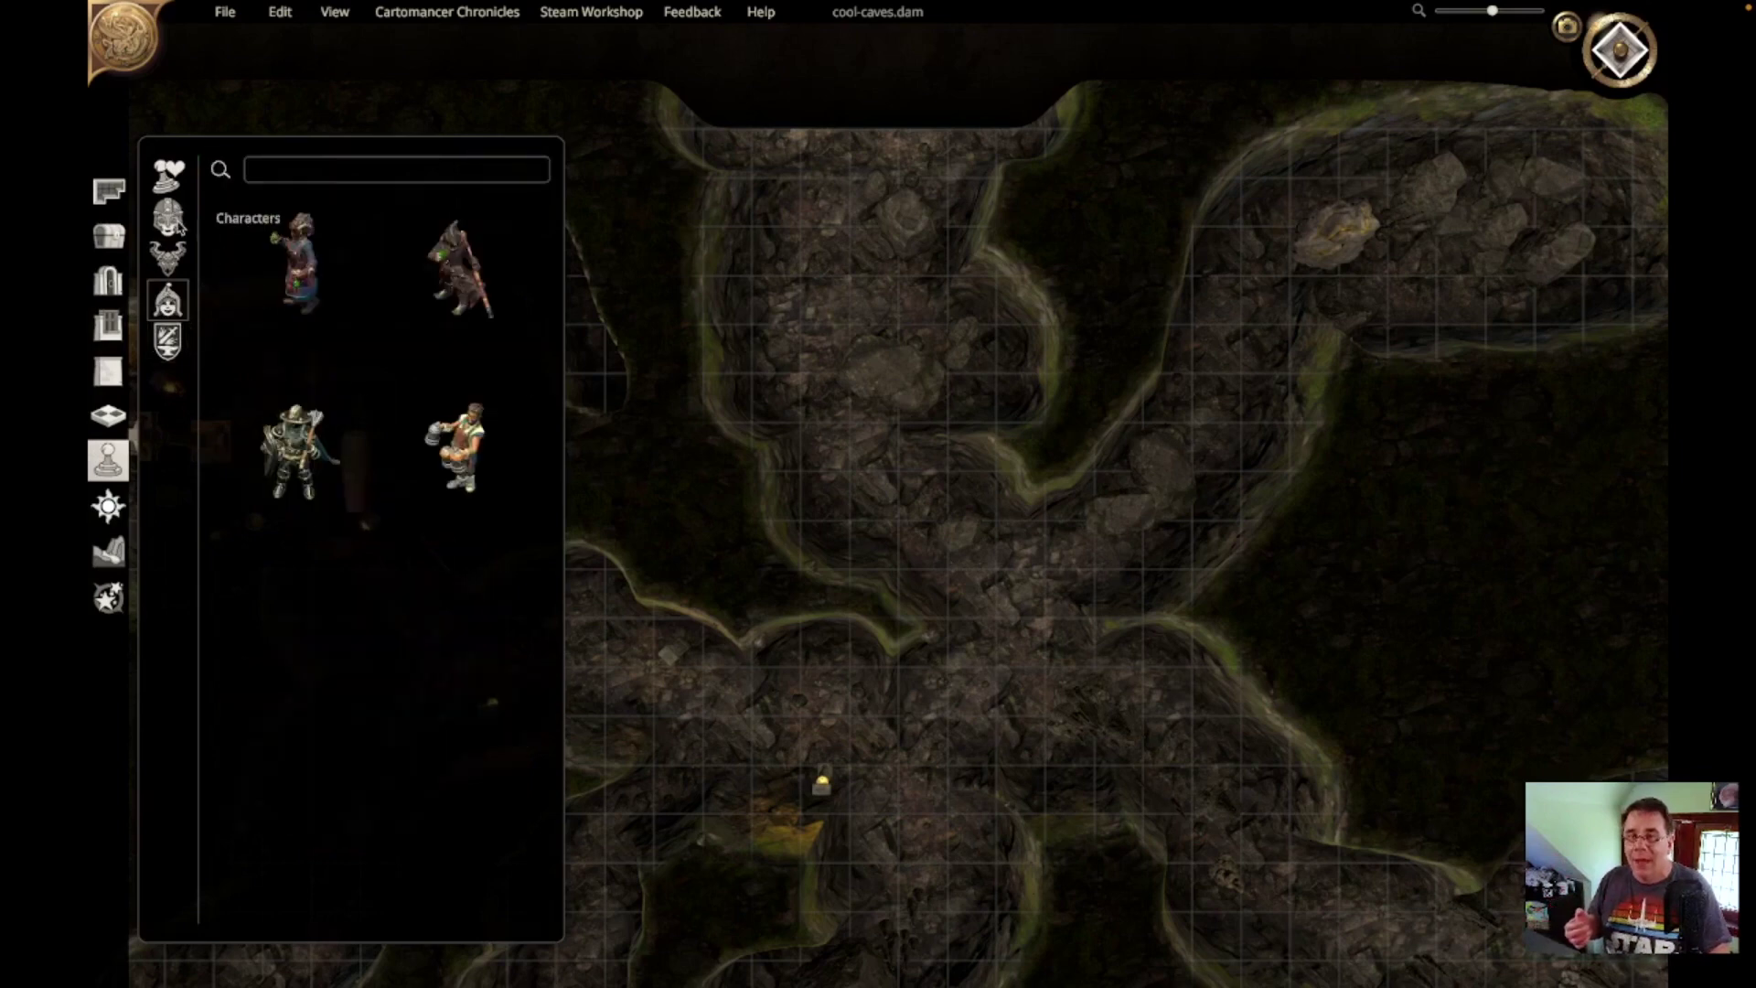
pyautogui.click(169, 220)
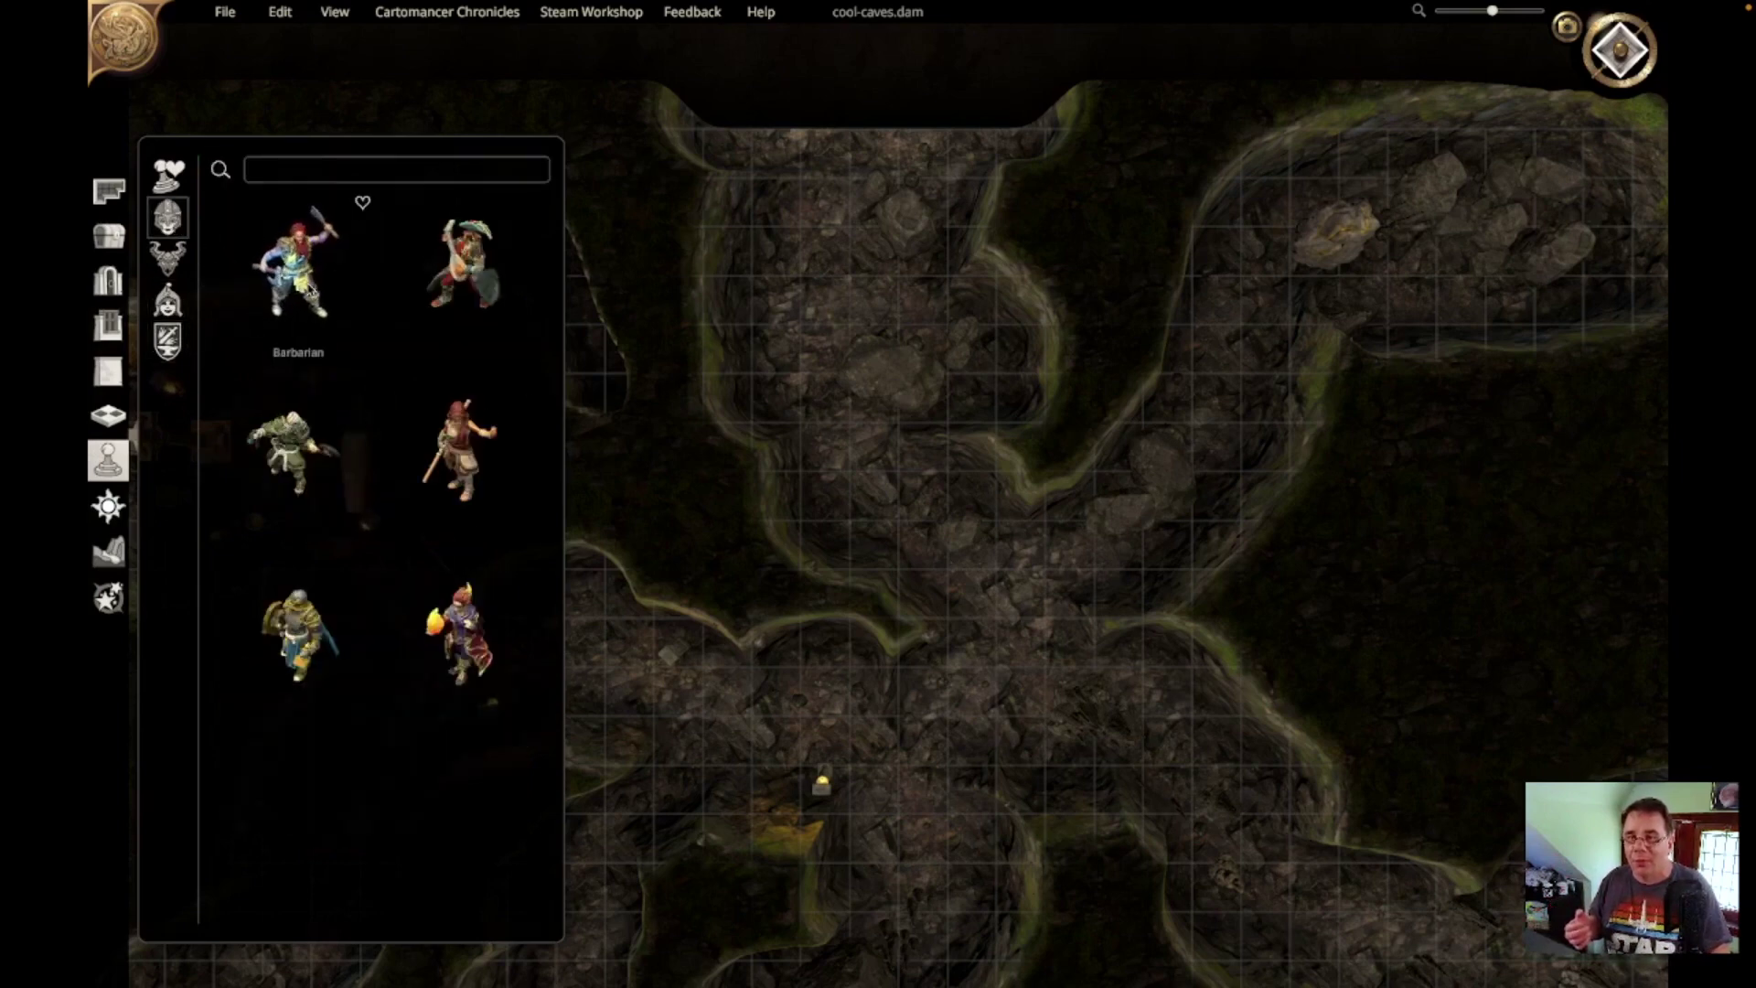
pyautogui.moveTo(302, 257); pyautogui.dragTo(880, 266)
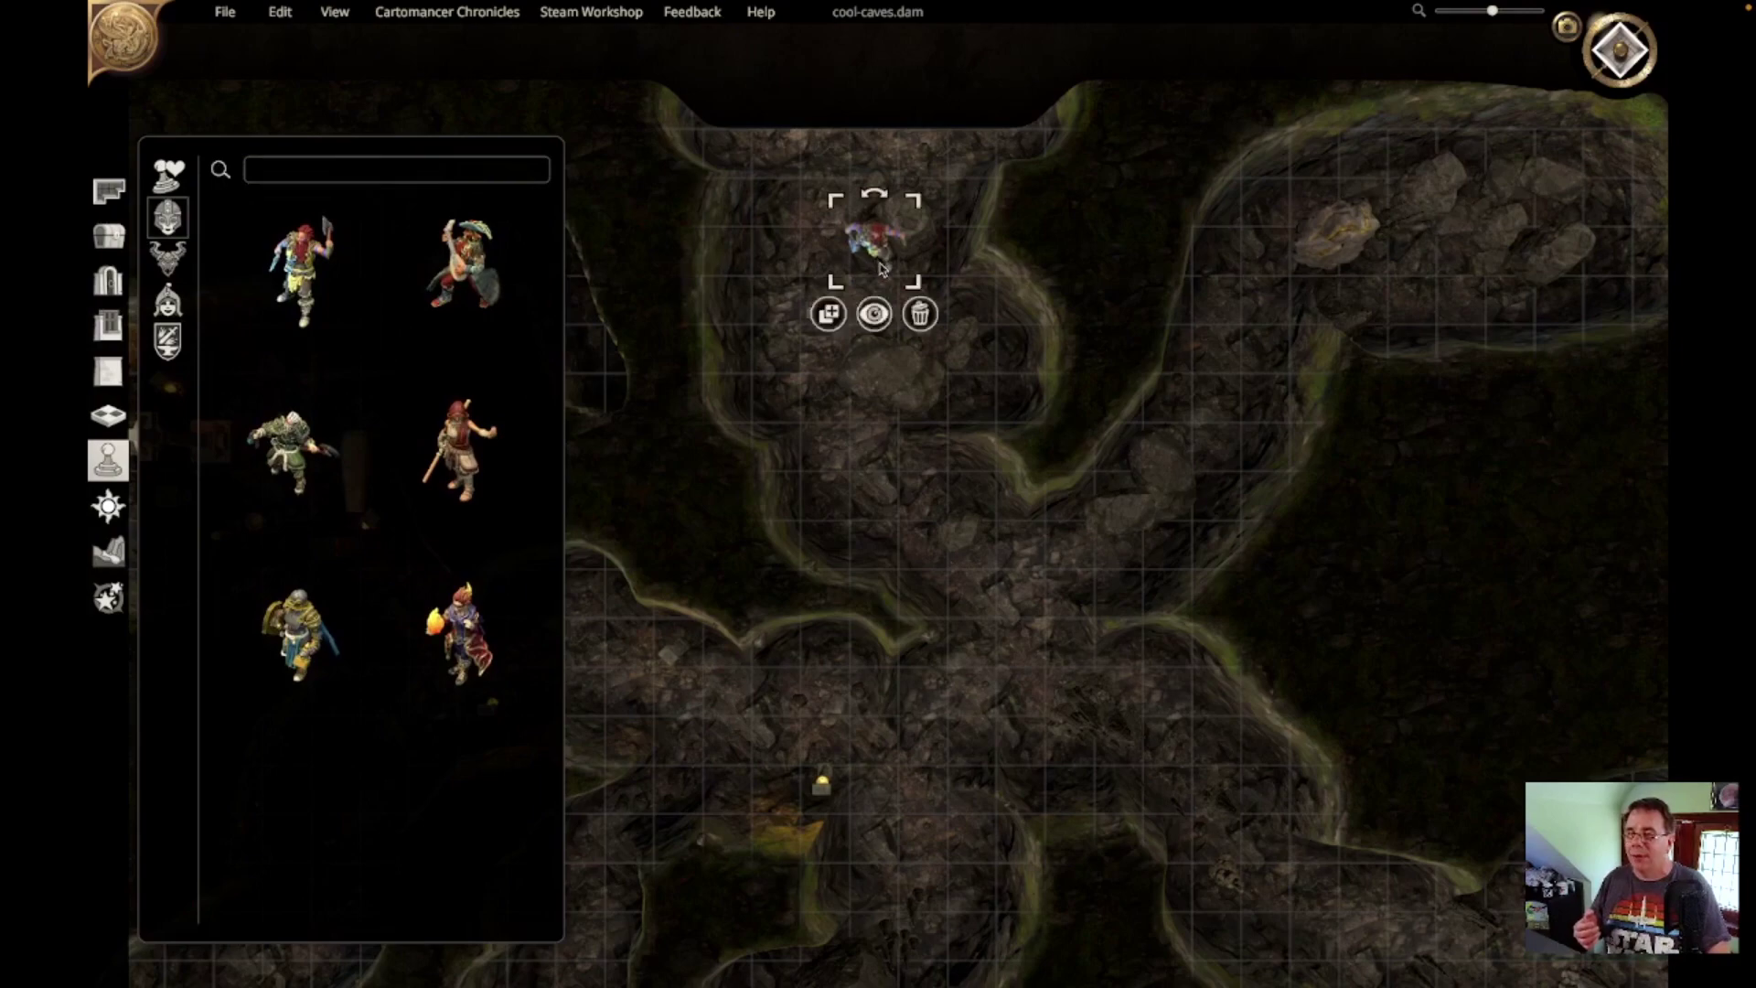
# Step: Enter the Barbarian token's first-person view and walk through the cave passages to examine walls and rock formations
pyautogui.click(874, 314)
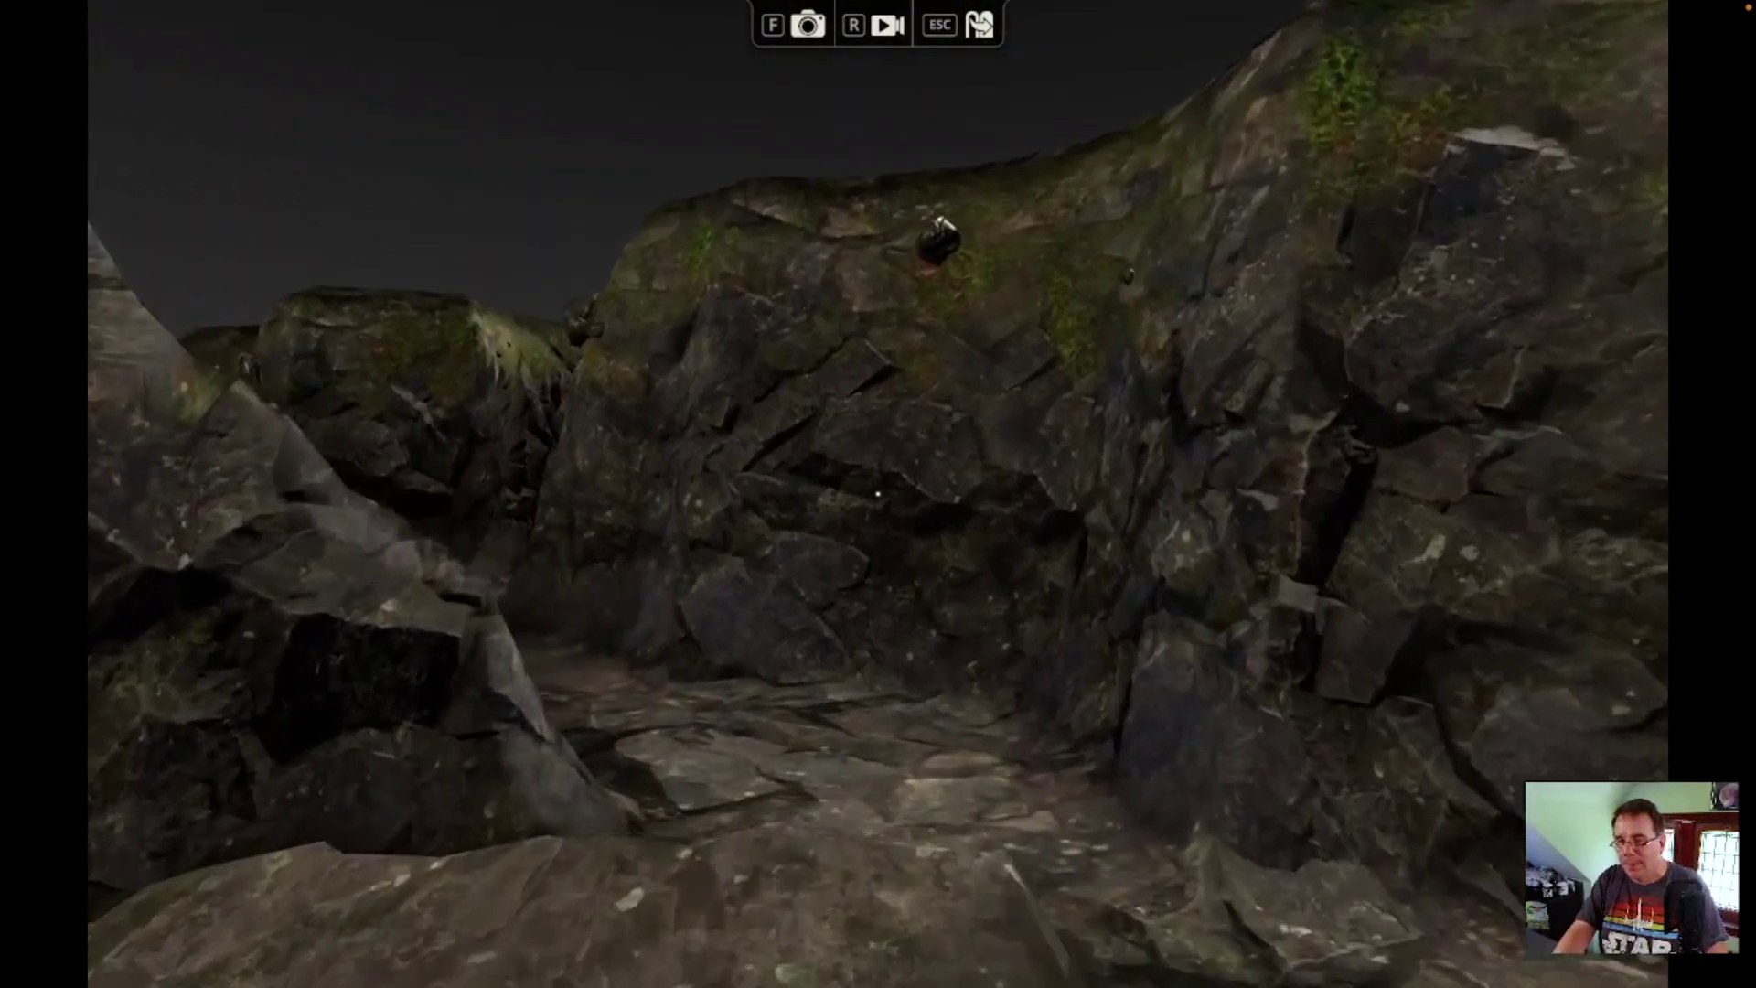
pyautogui.press('w')
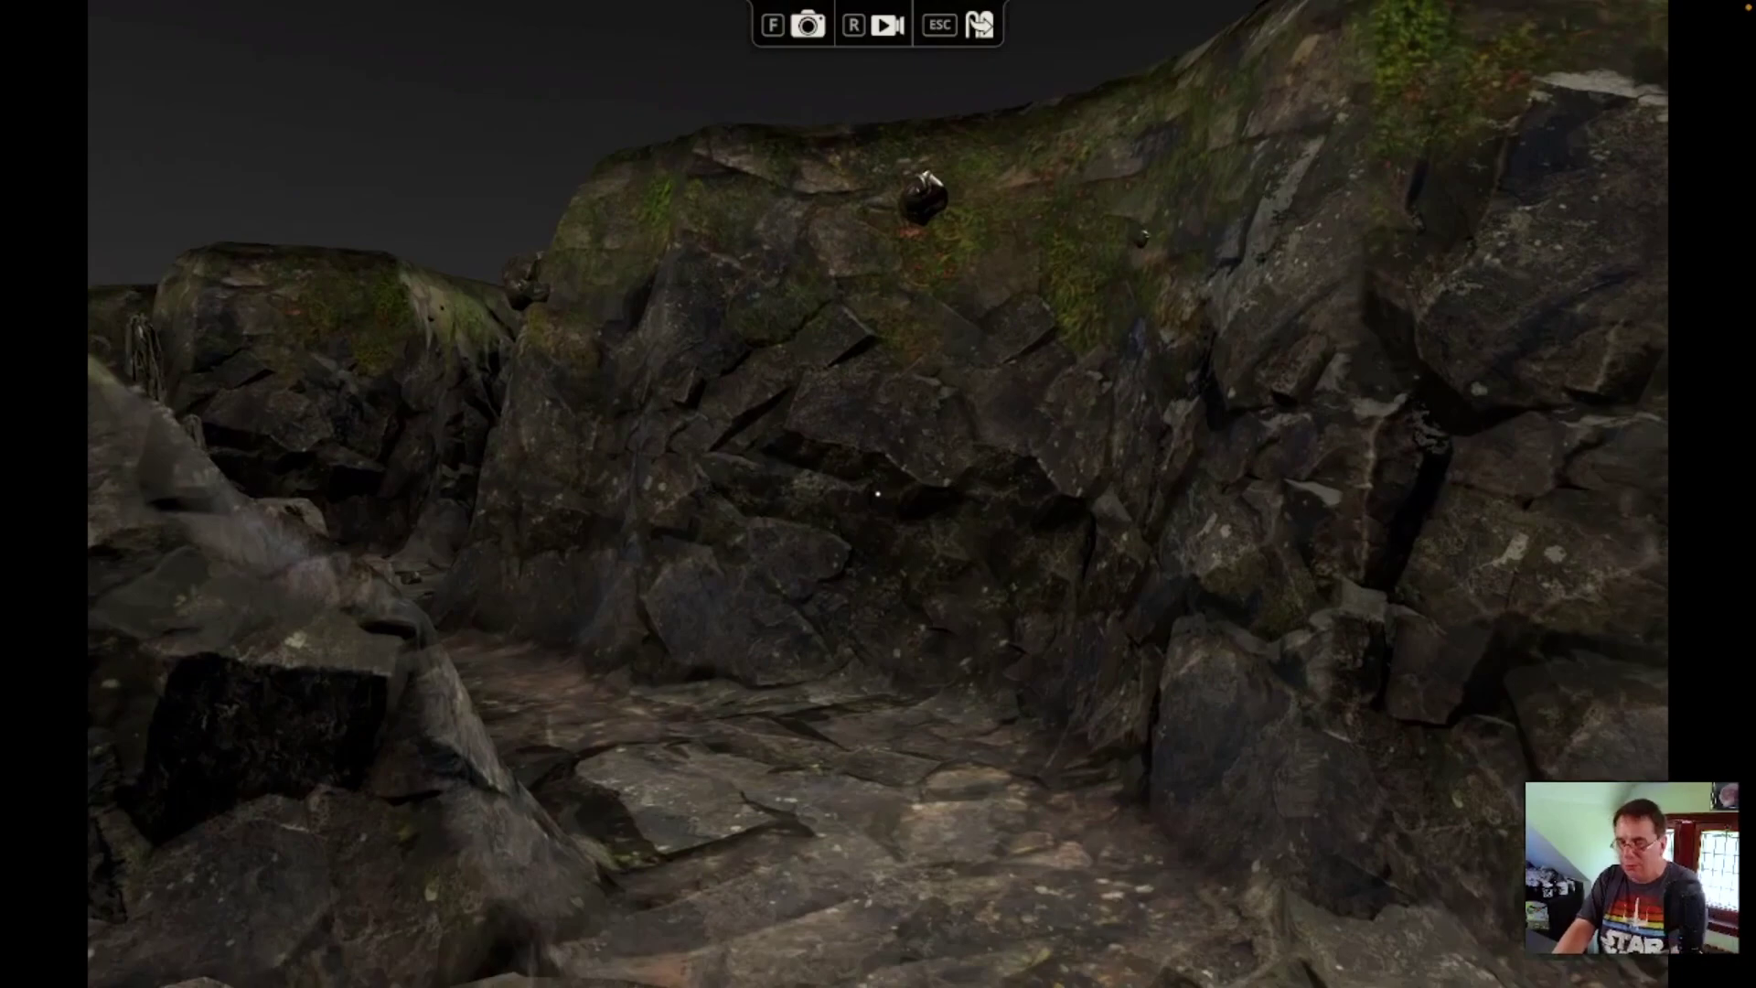
pyautogui.press('space')
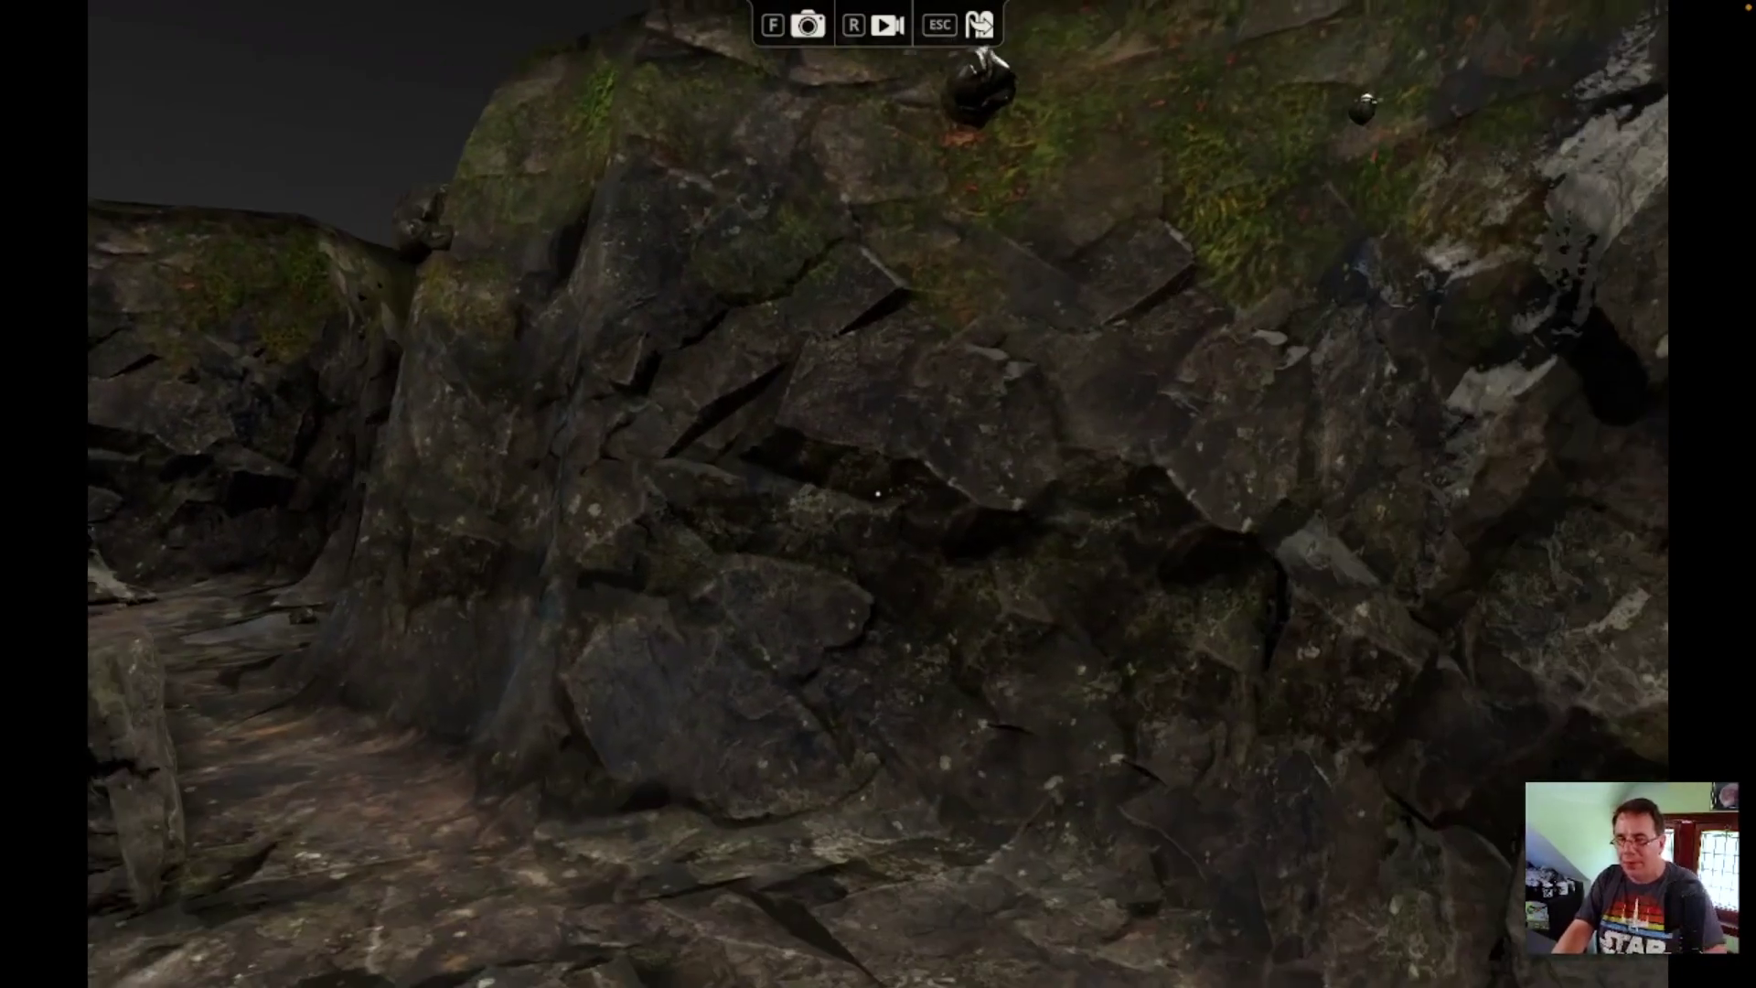
pyautogui.press('s')
pyautogui.press('w')
pyautogui.press('space')
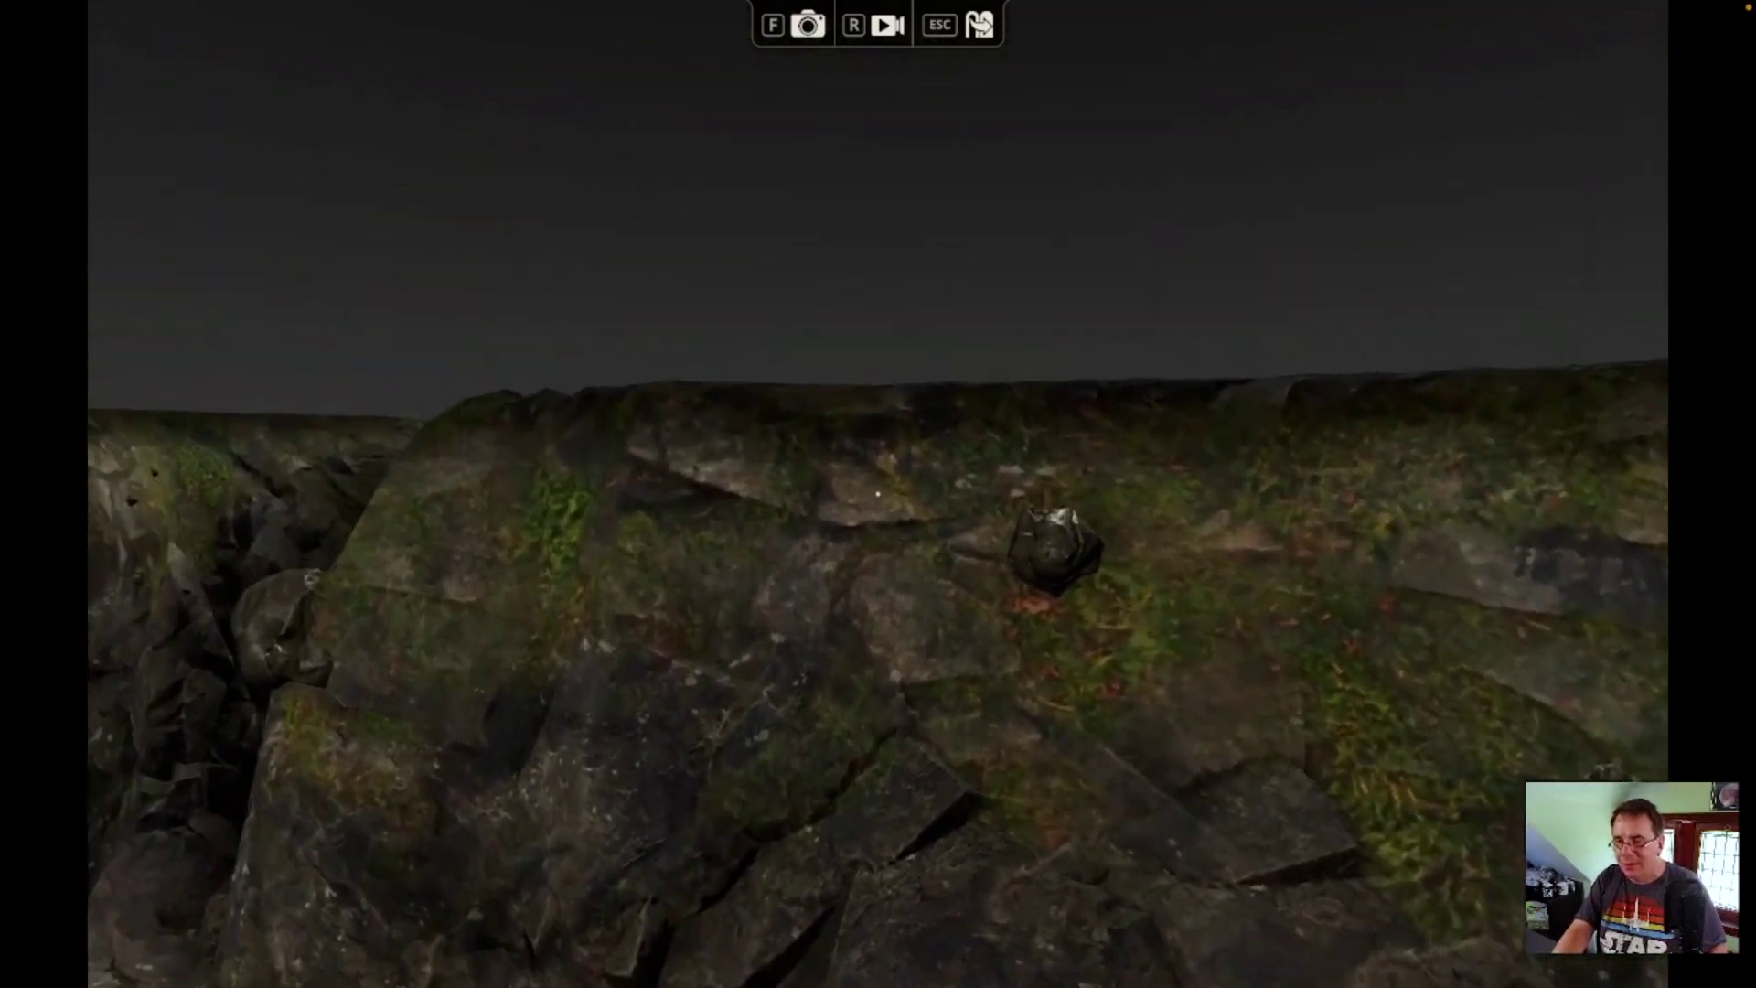
pyautogui.press('w')
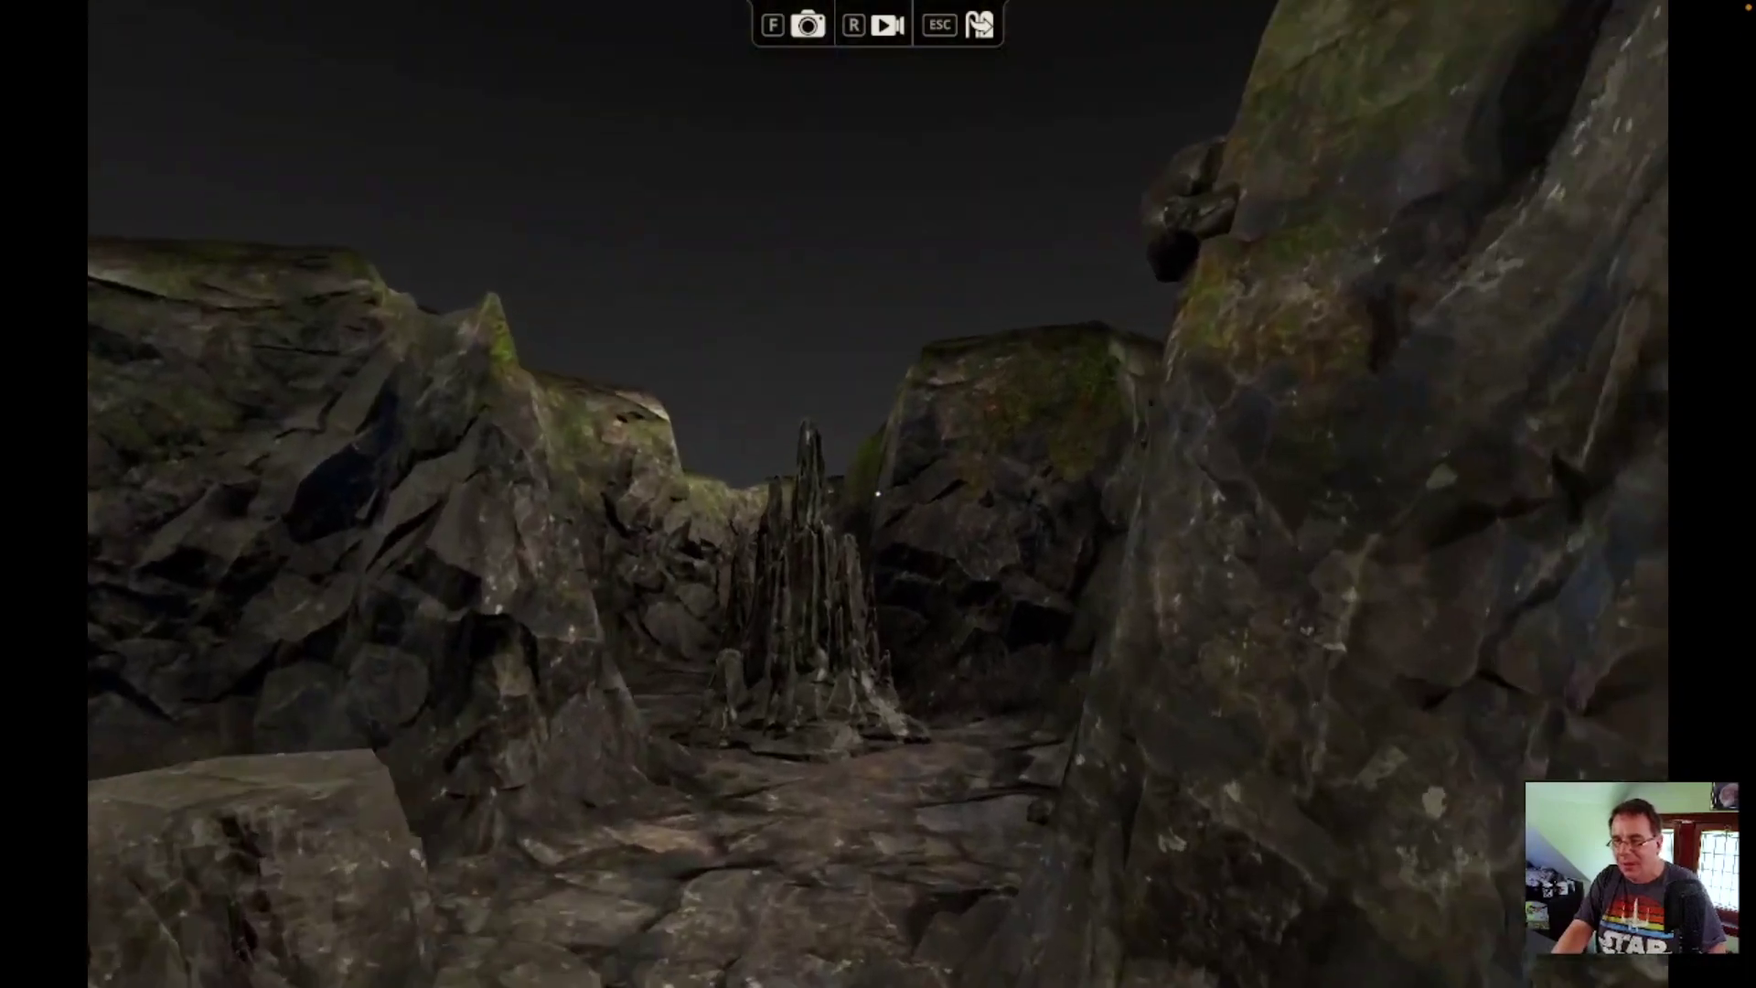
# Step: Walk in first person past the stalagmites to the cave pool, jumping for an overview, and examine the water surface up close
pyautogui.press('w')
pyautogui.press('w')
pyautogui.press('space')
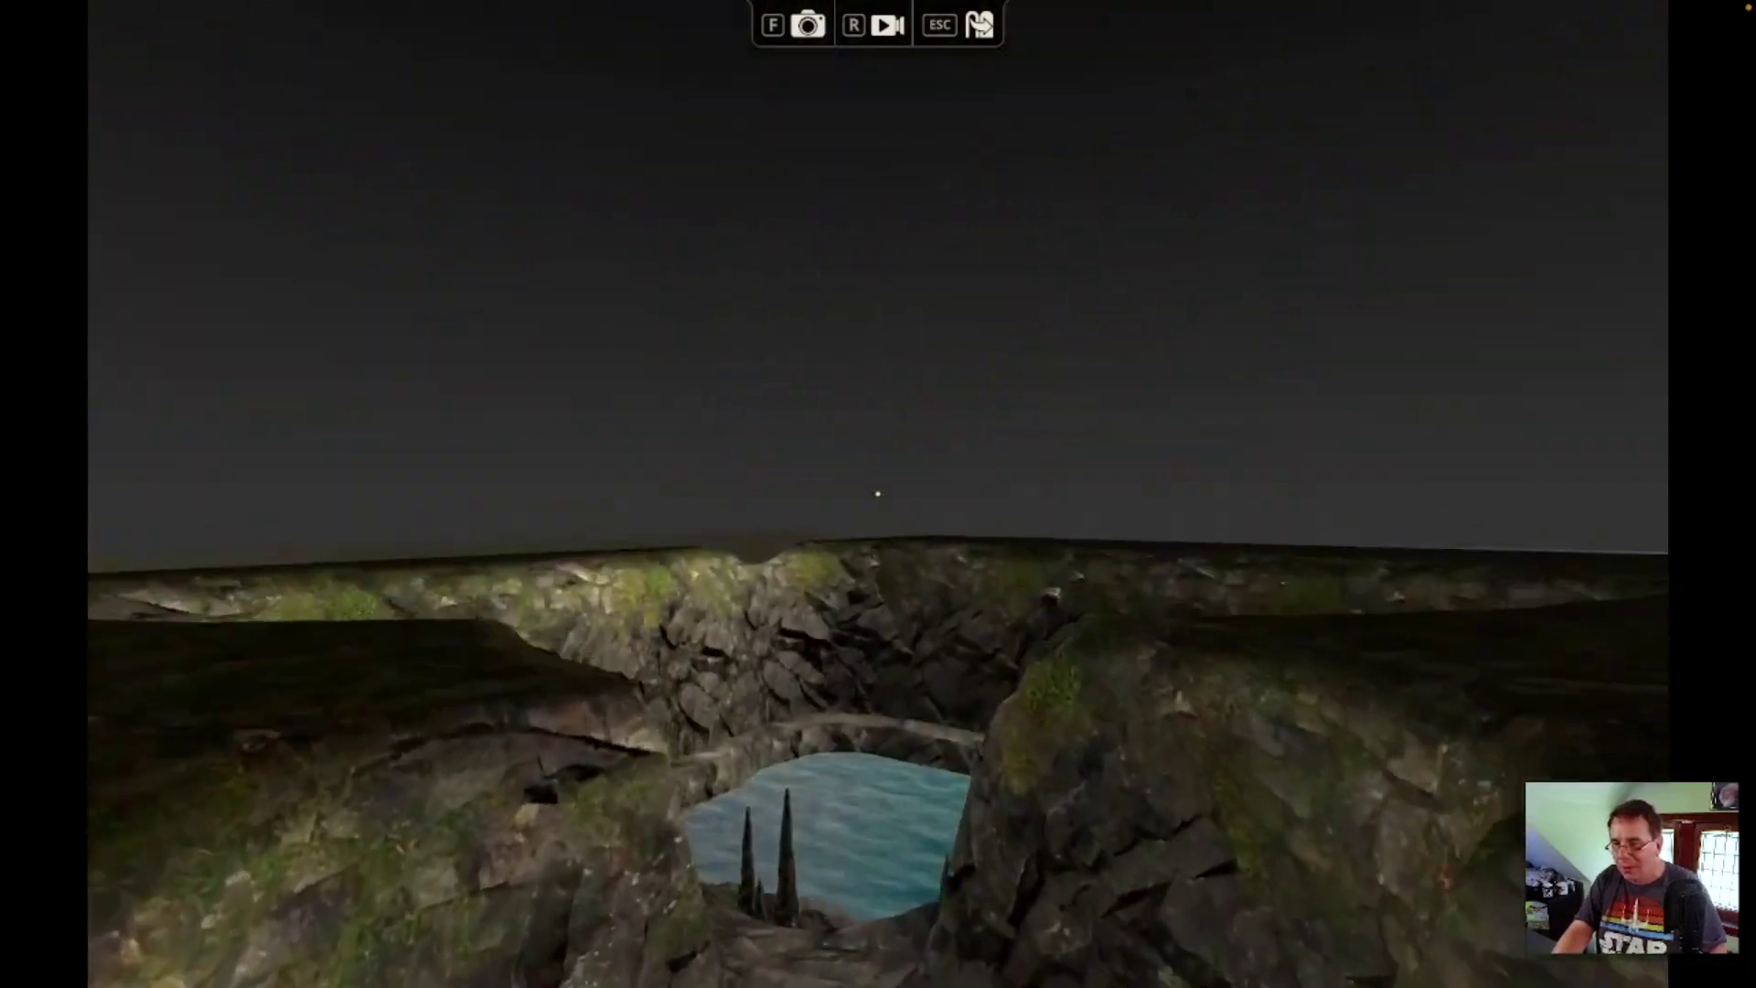
pyautogui.press('s')
pyautogui.press('a')
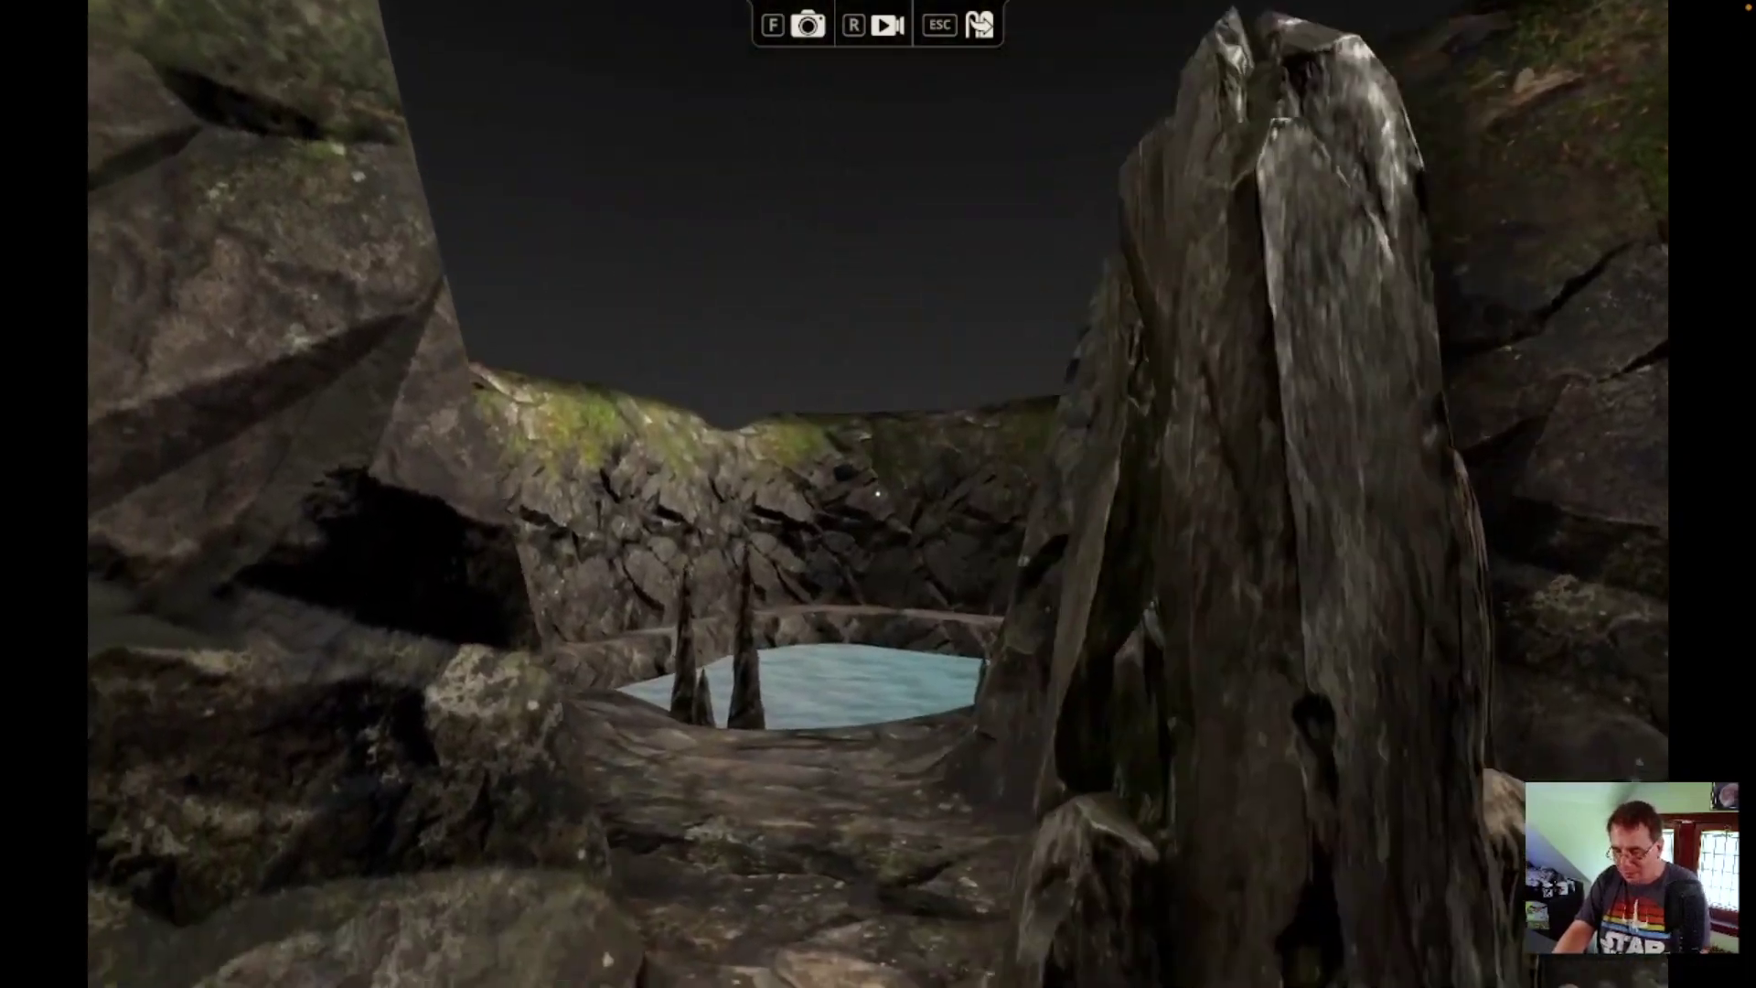
pyautogui.press('w')
pyautogui.press('space')
pyautogui.press('w')
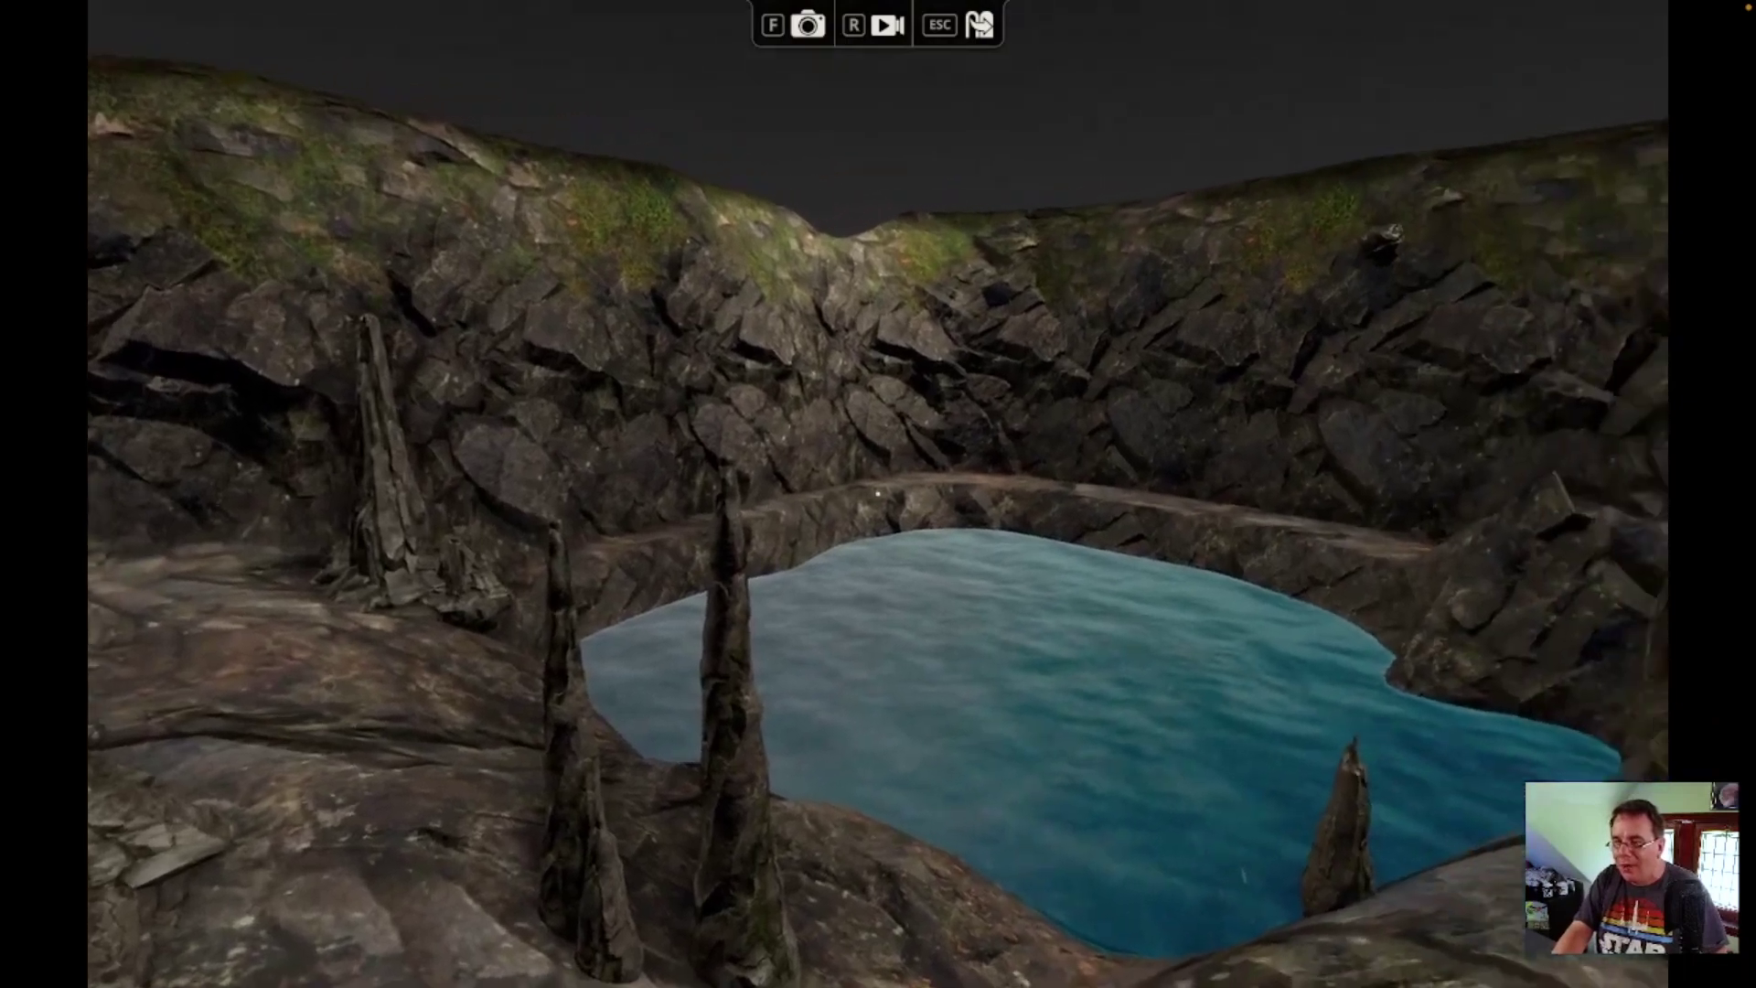
pyautogui.press('w')
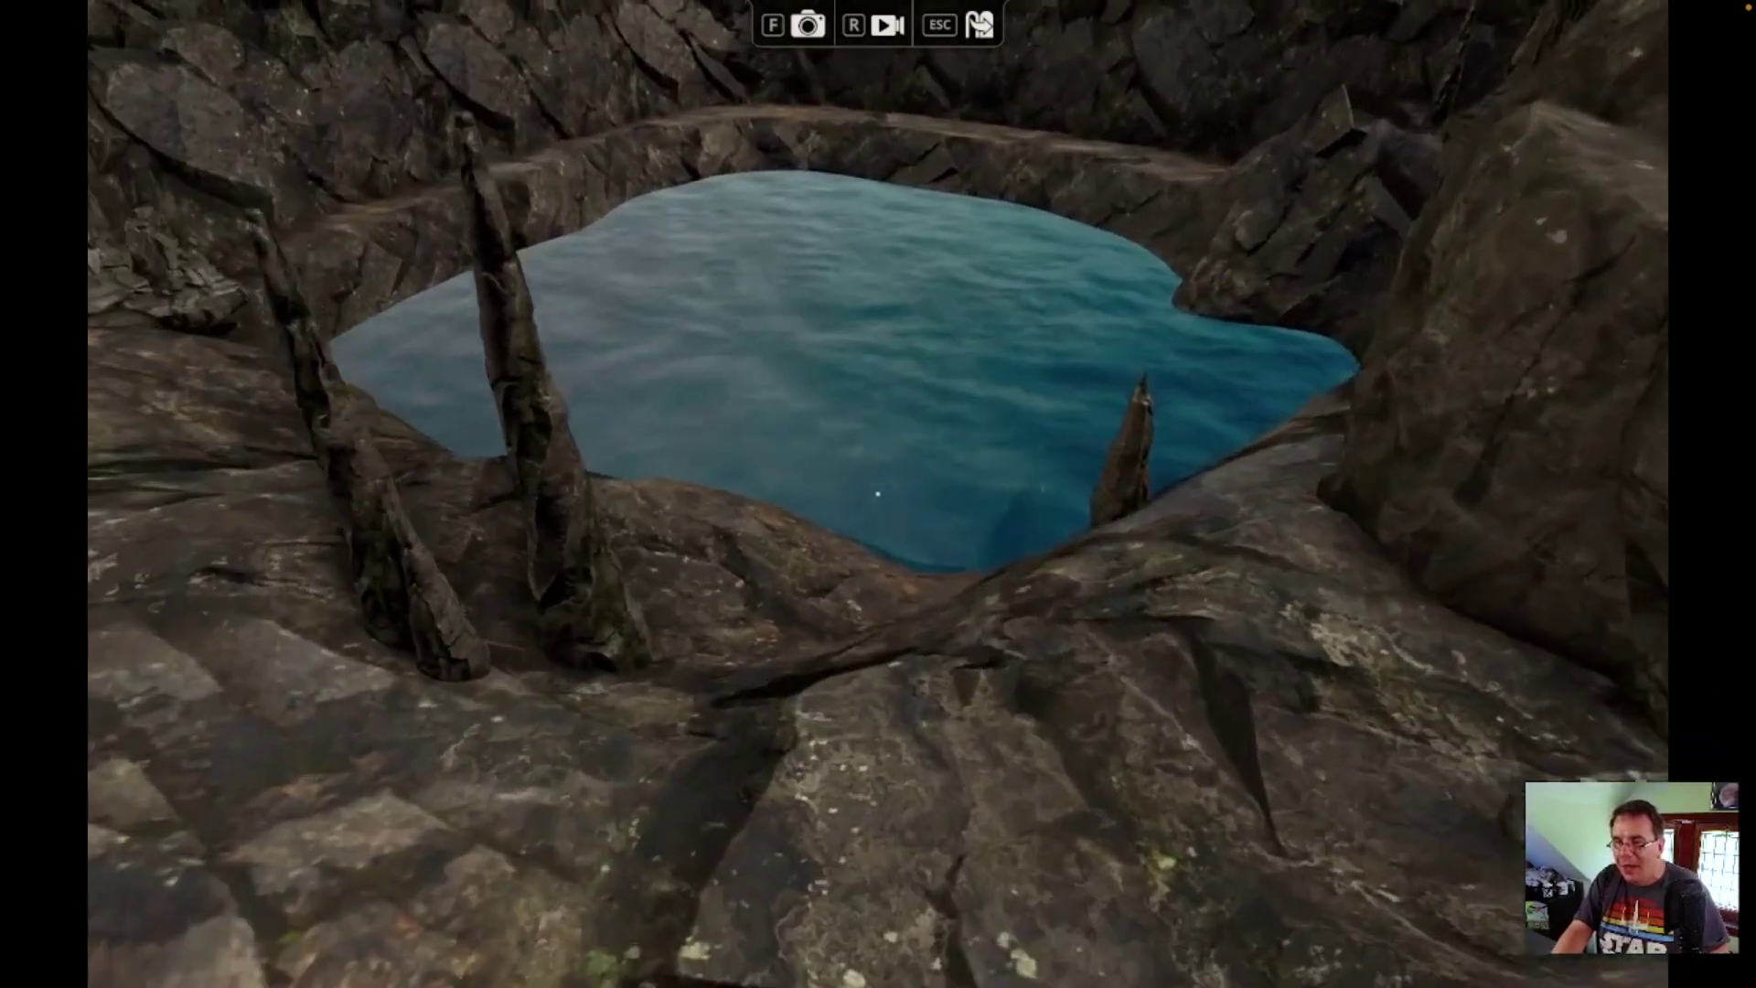
pyautogui.press('w')
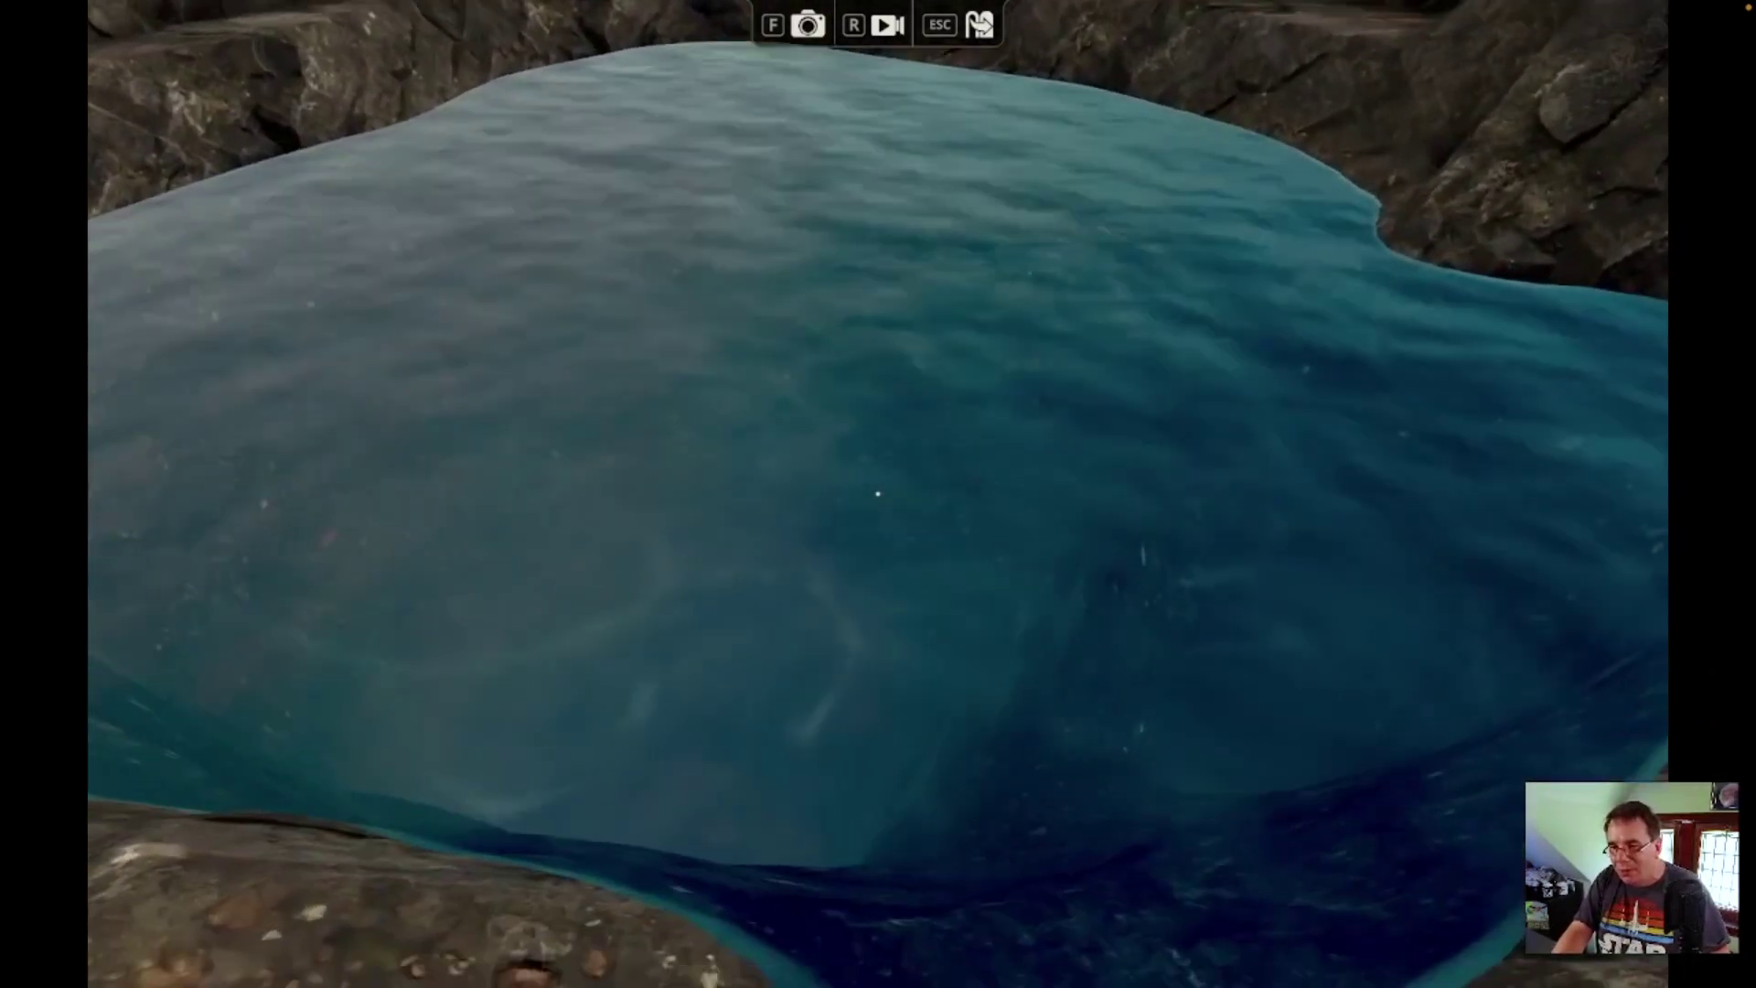
# Step: Walk around the pool's ledge and back past the stalagmites into a narrow passage, examining the mossy rock walls and formations
pyautogui.press('w')
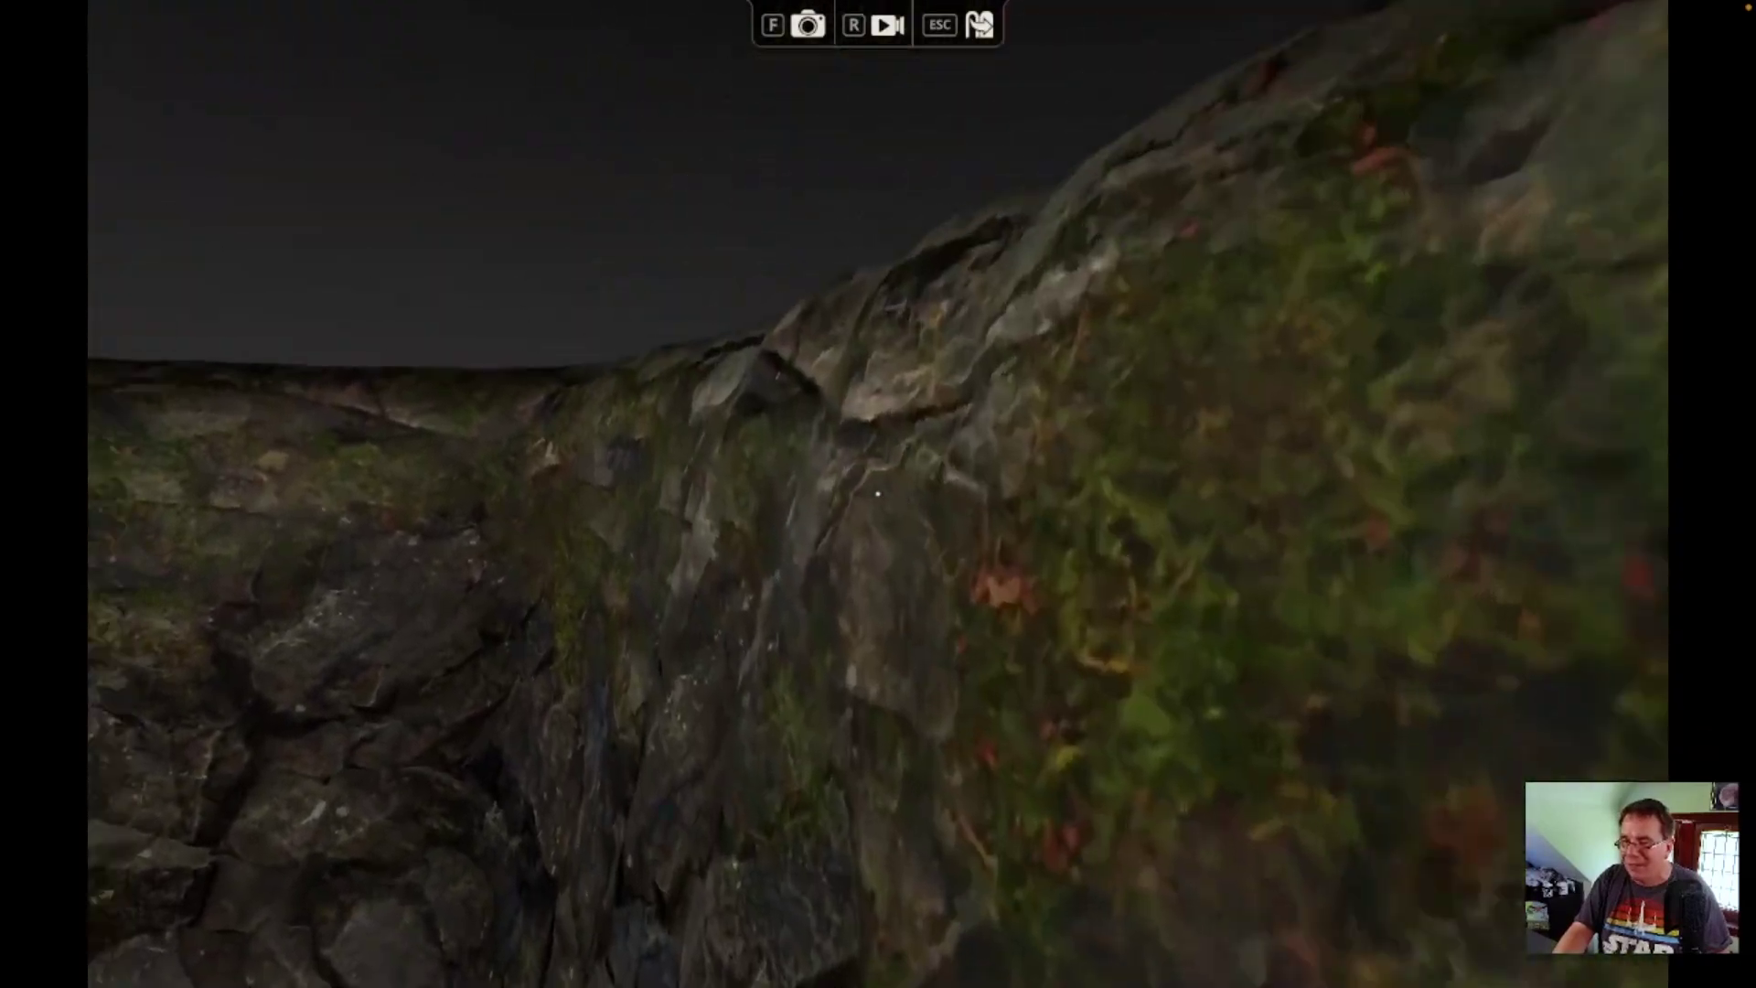
pyautogui.press('w')
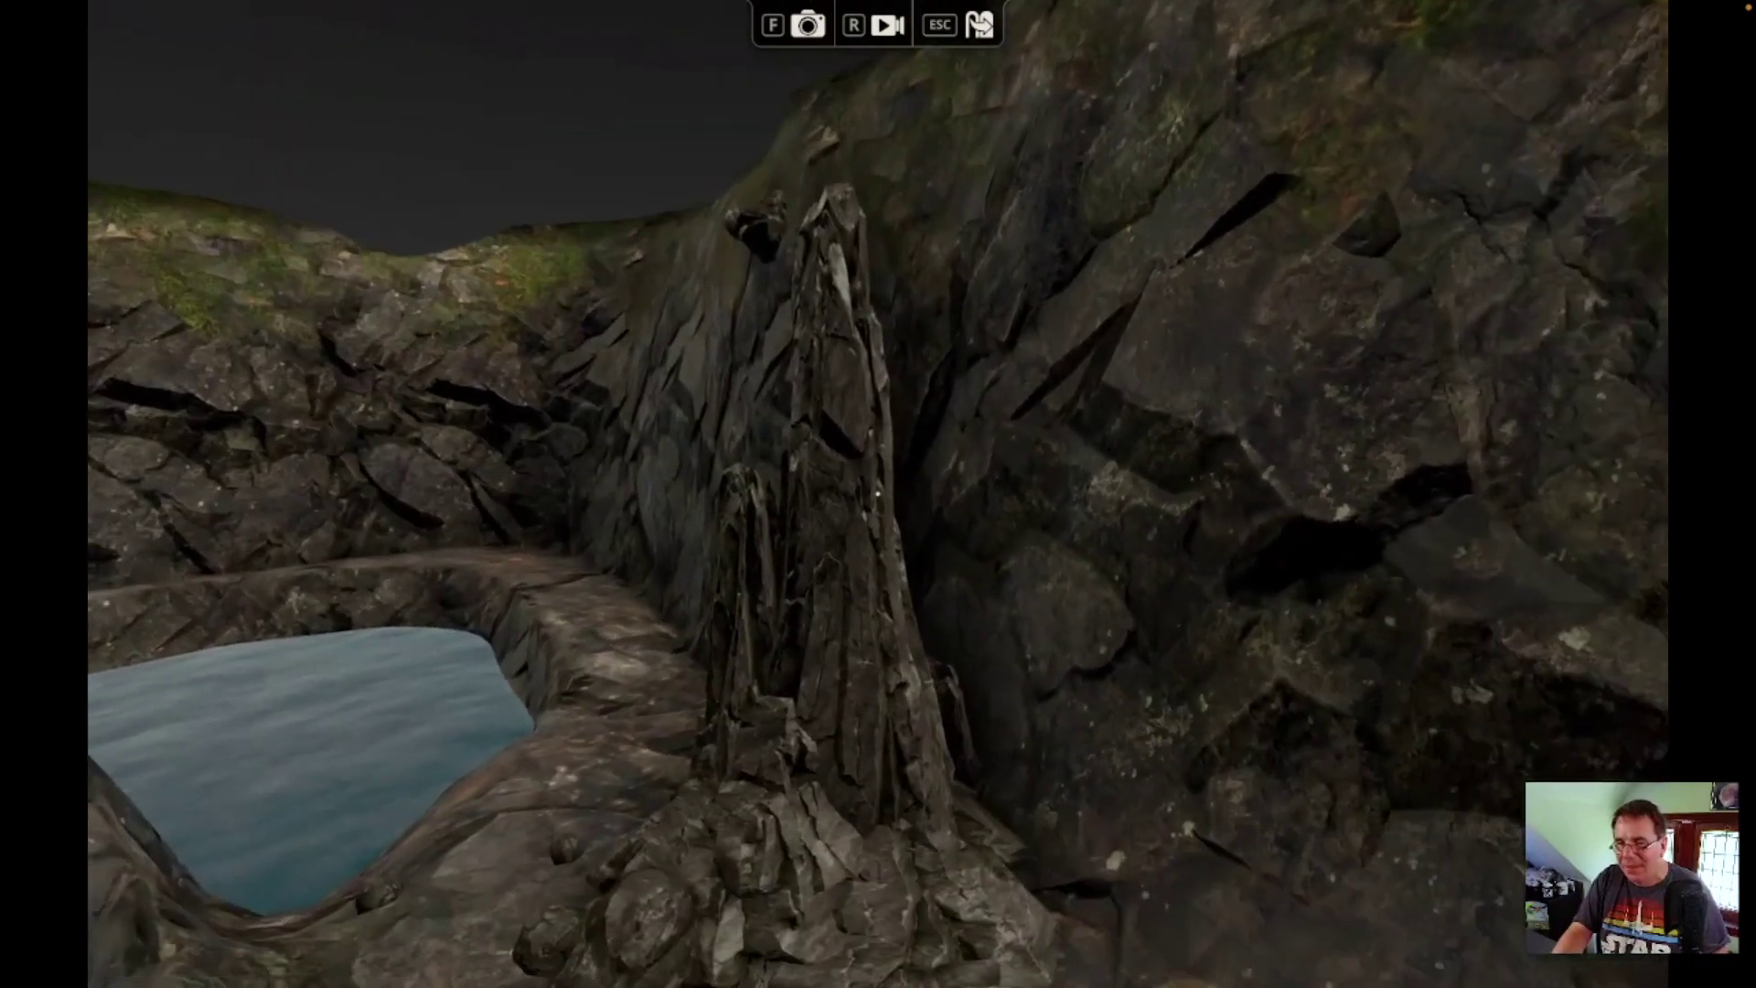
pyautogui.press('w')
pyautogui.press('a')
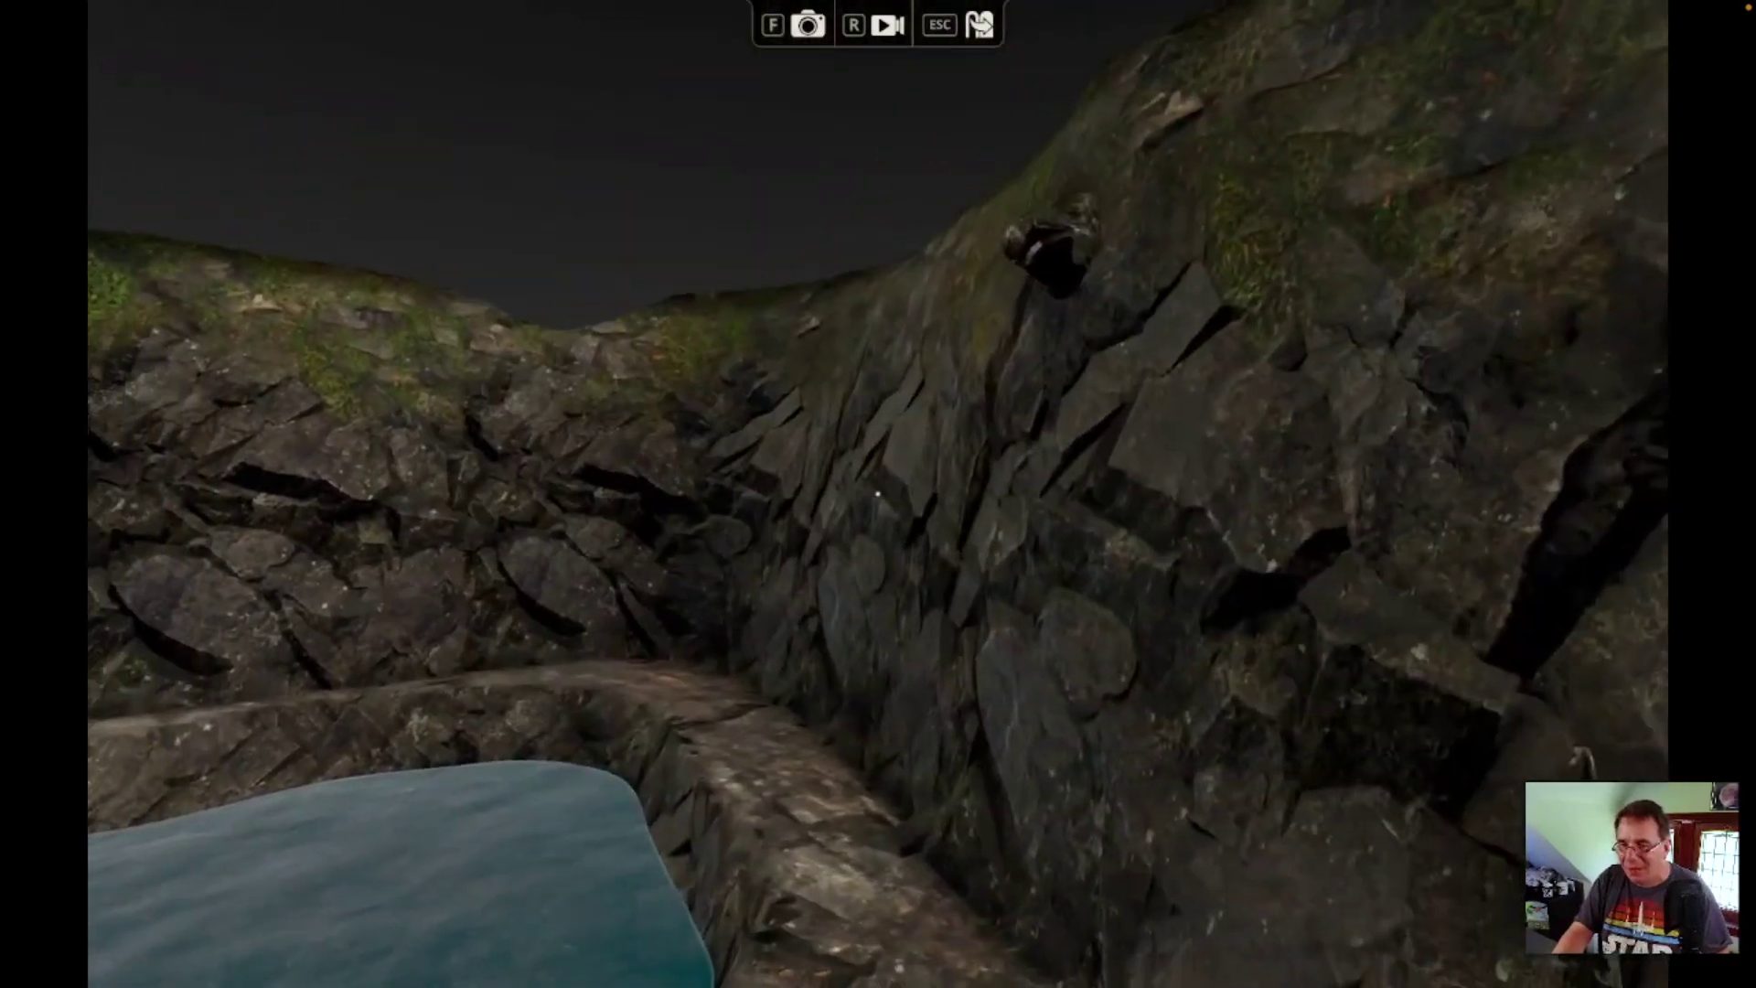
pyautogui.press('w')
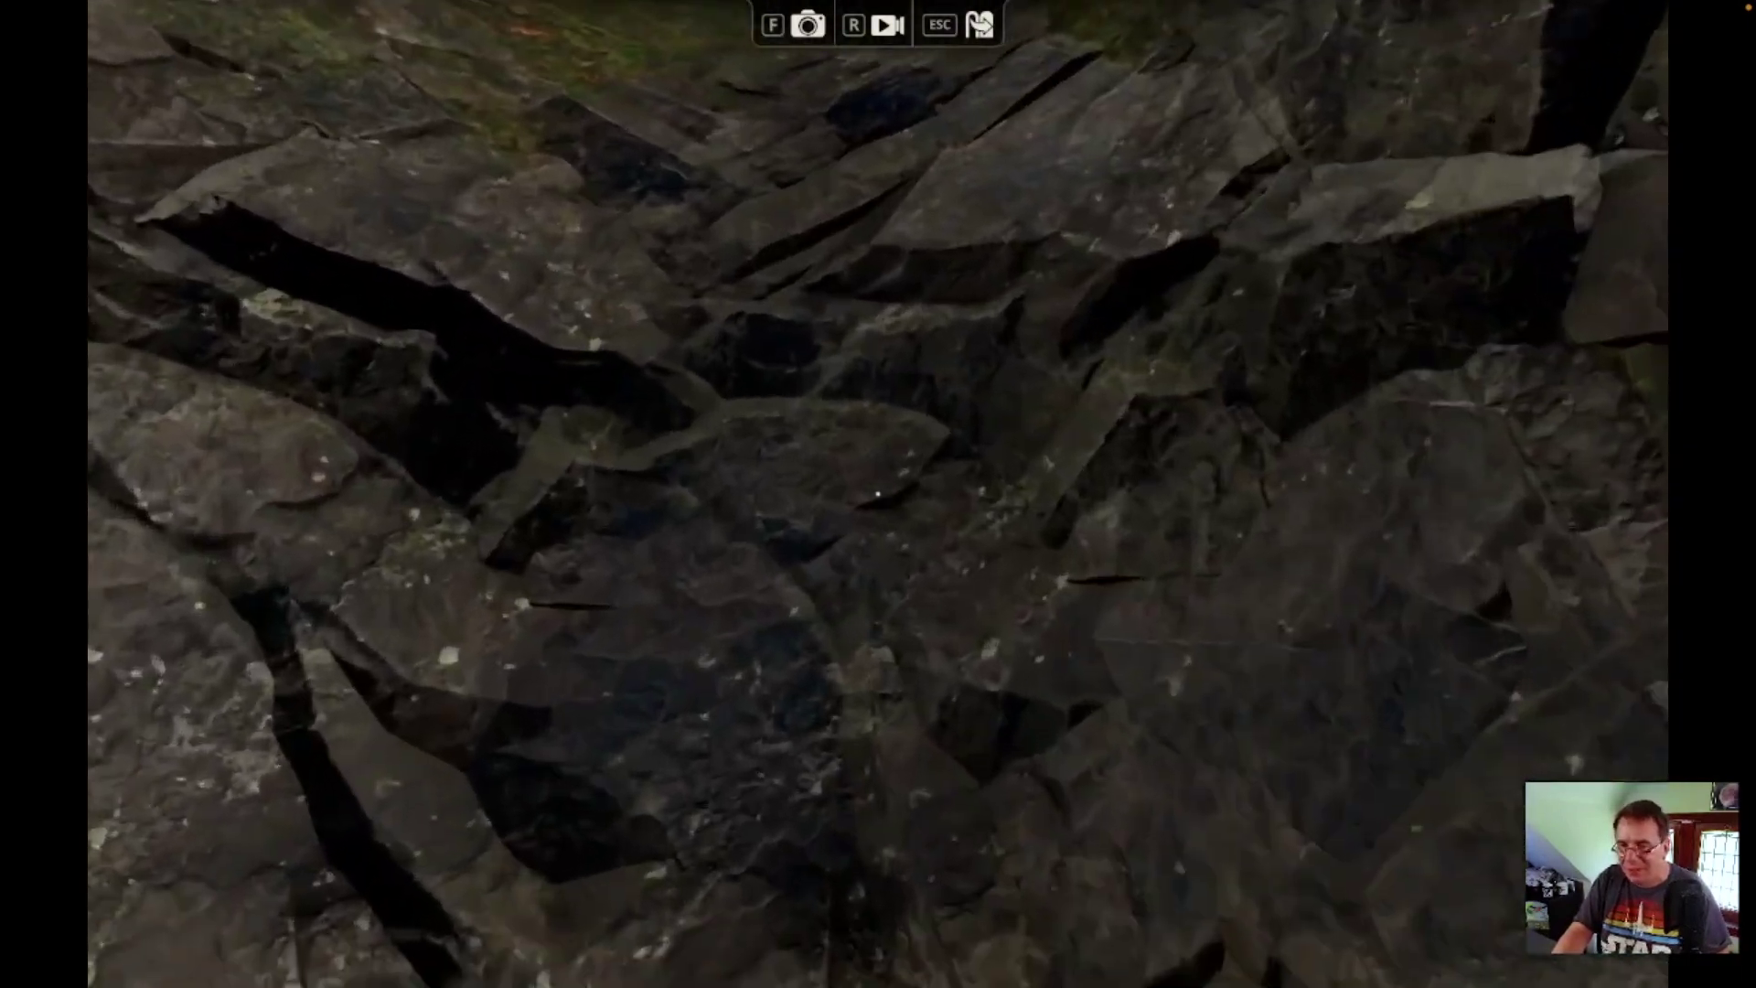
pyautogui.press('w')
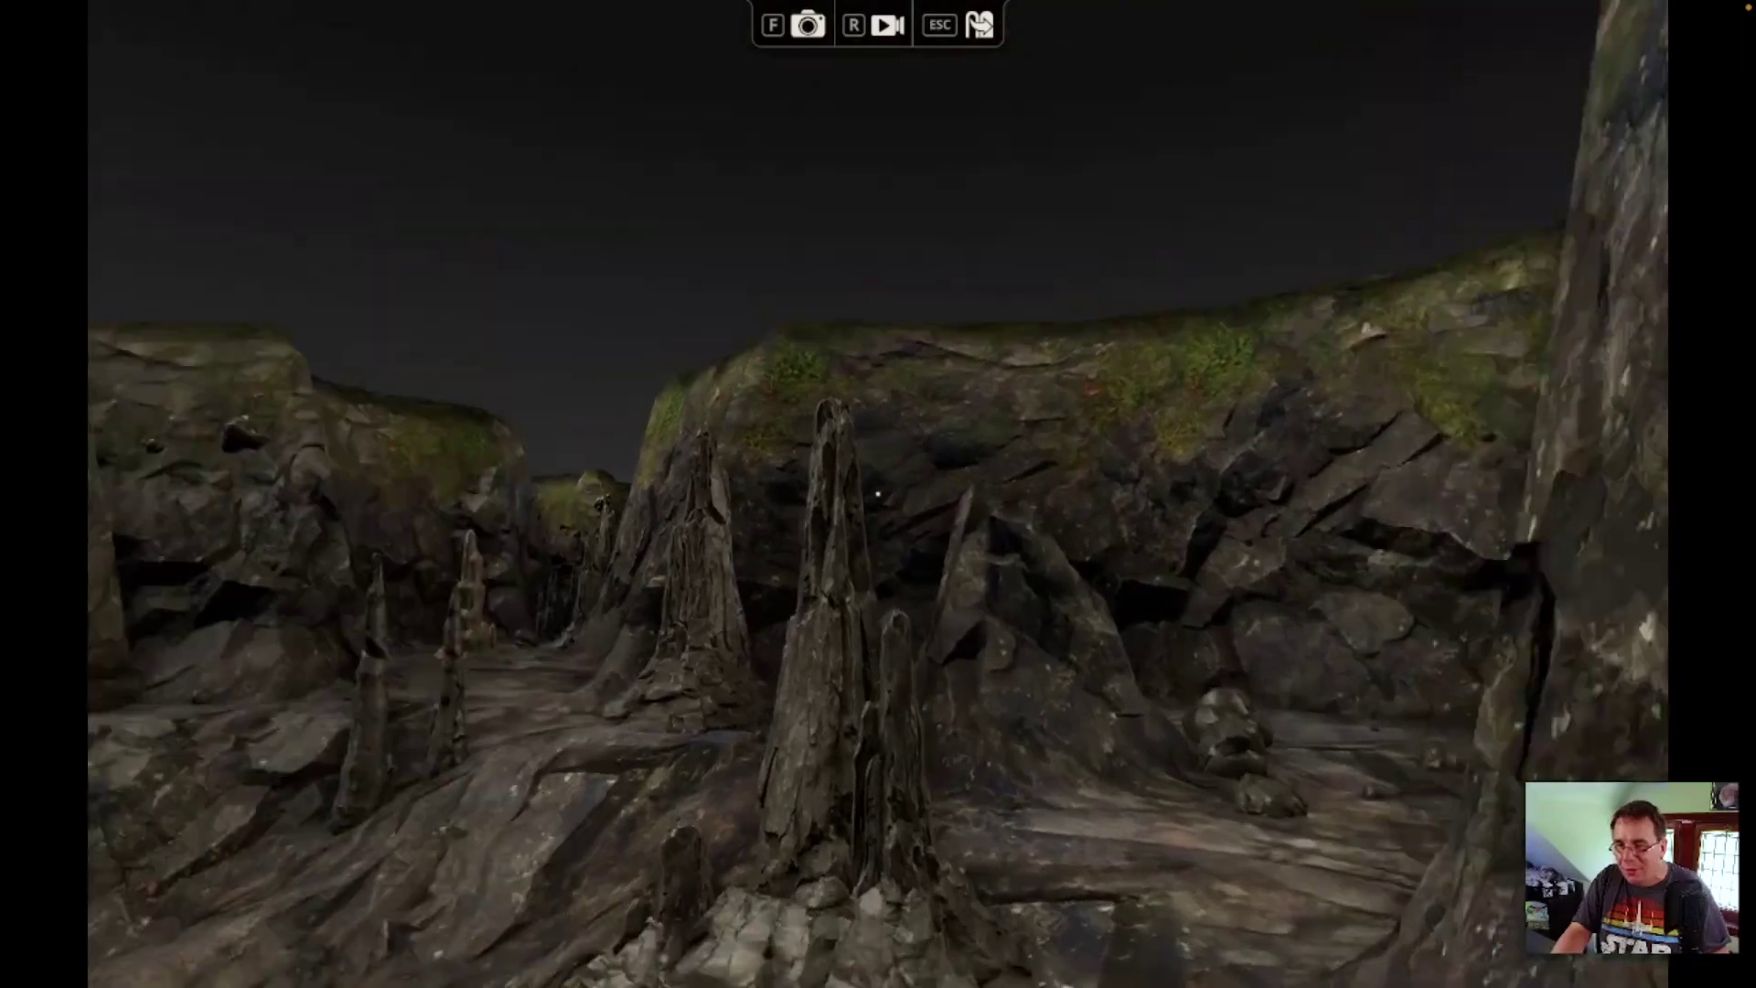
pyautogui.press('w')
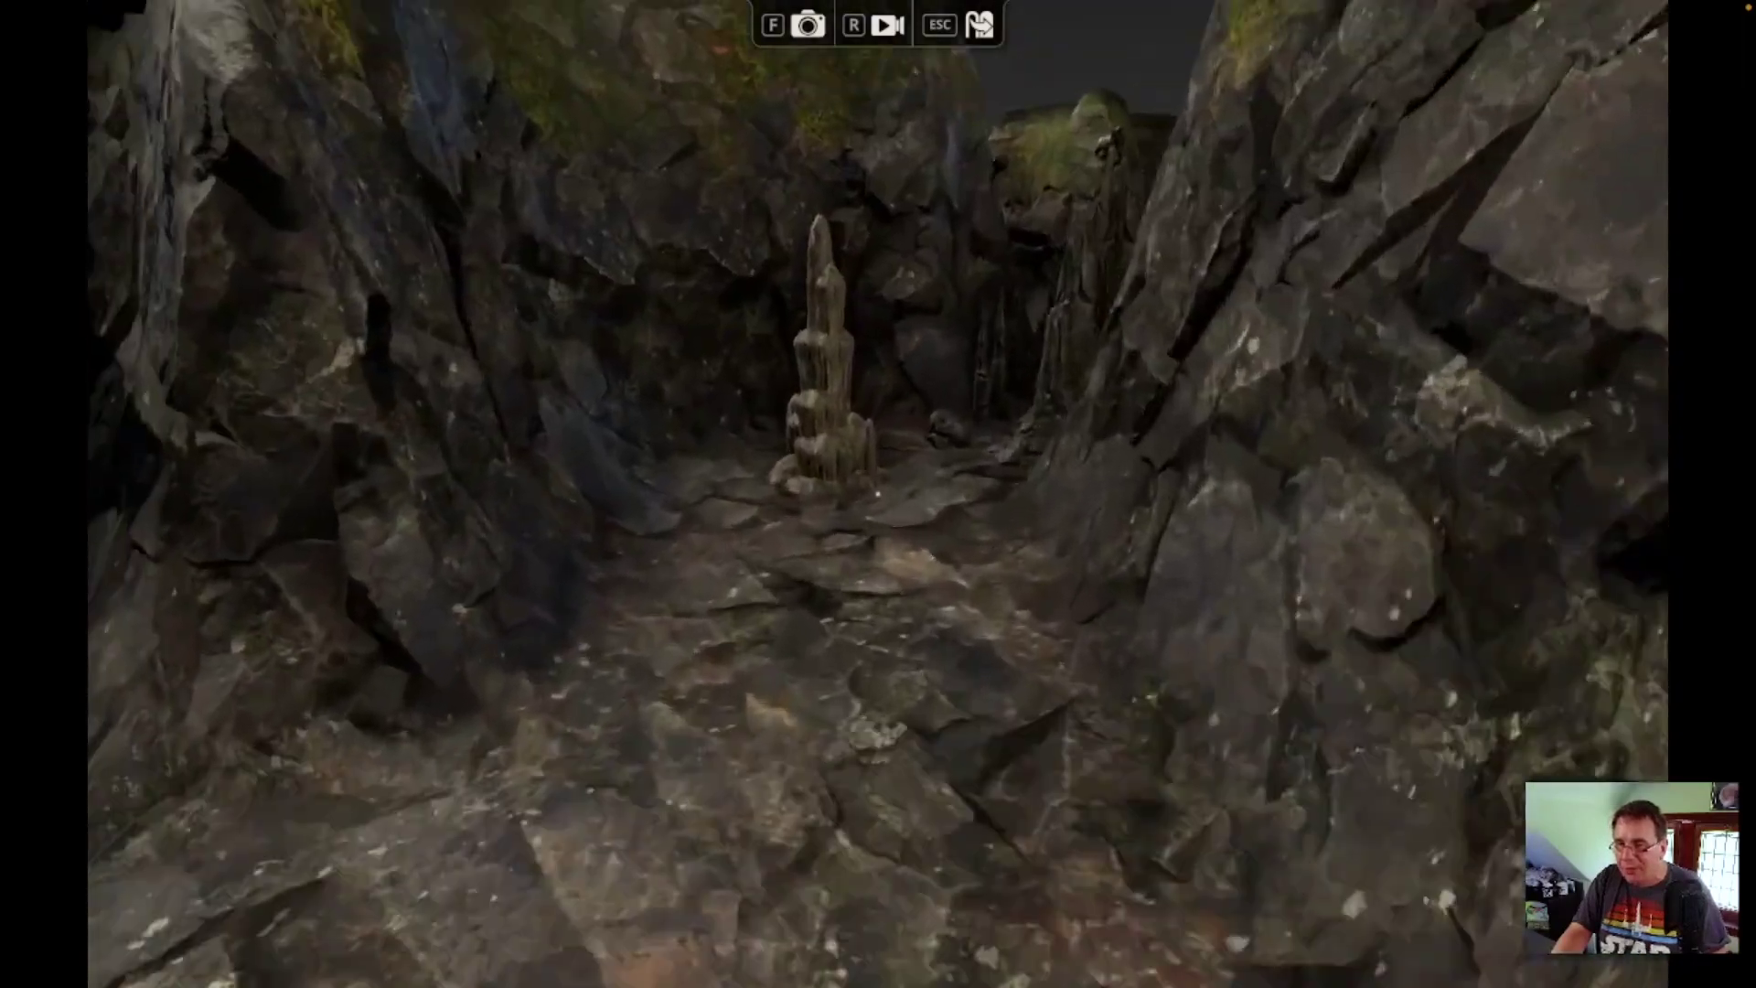